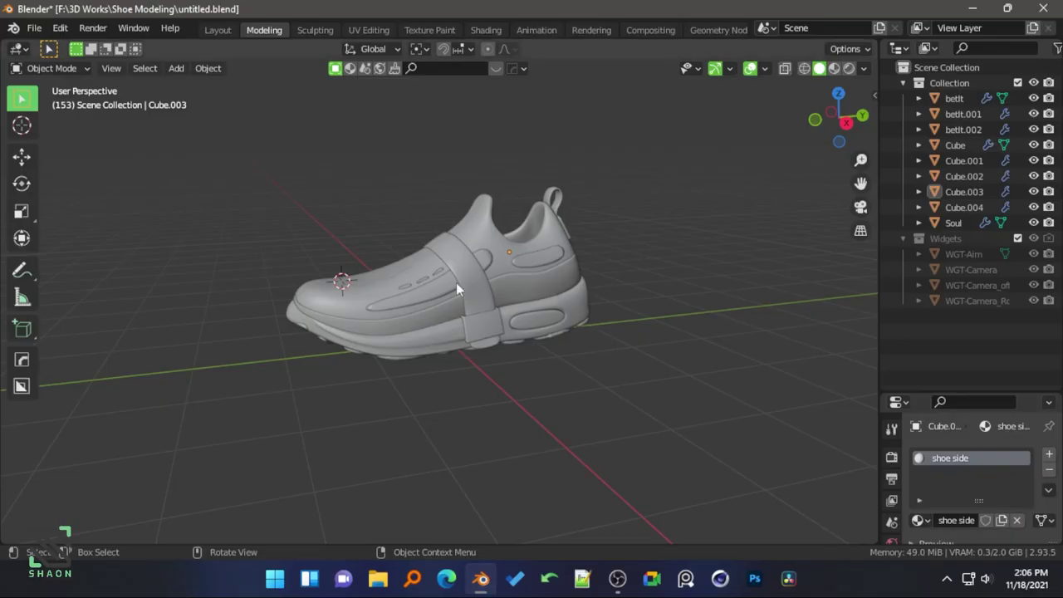
- Orbit and zoom around the shoe, selecting the main body Cube and the heel bubble Cube.002
{"action": "middle_click_drag", "start_coordinate": [456, 282], "coordinate": [504, 320]}
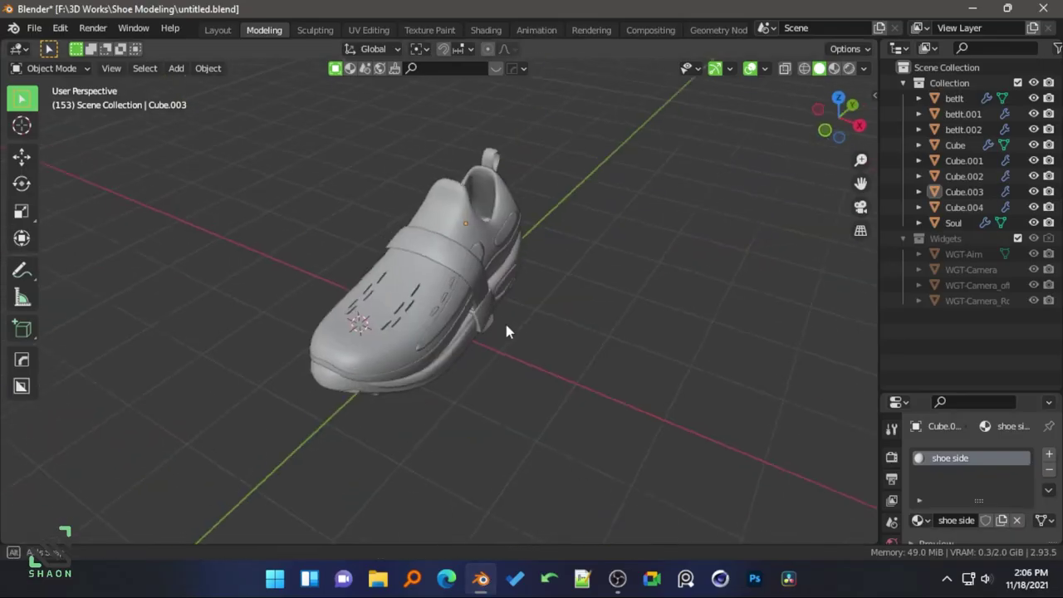
{"action": "scroll", "coordinate": [508, 321], "scroll_direction": "up", "scroll_amount": 5}
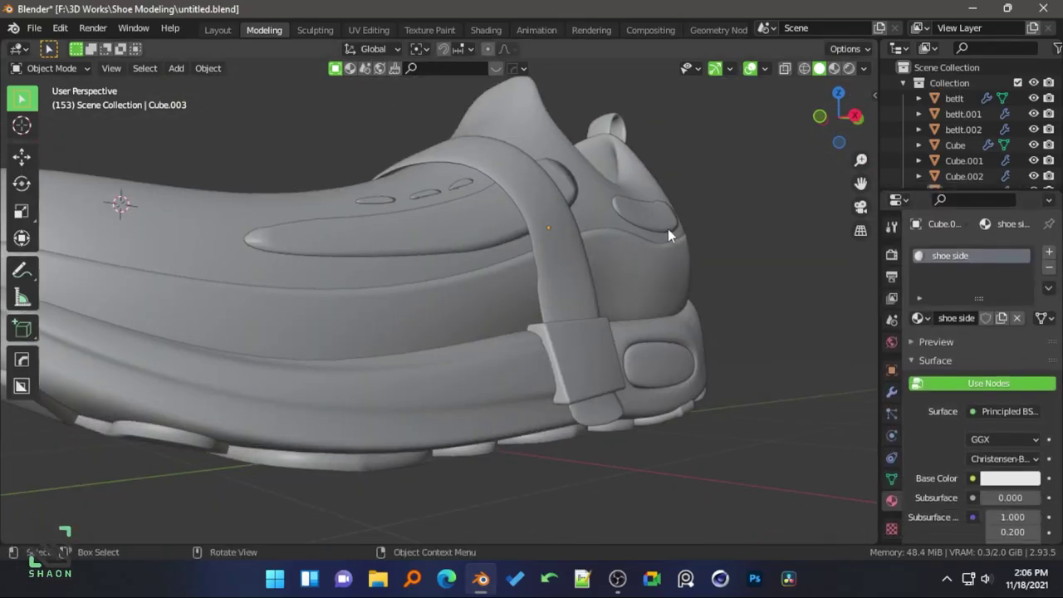
{"action": "mouse_move", "coordinate": [434, 296]}
{"action": "middle_mouse_down"}
{"action": "mouse_move", "coordinate": [666, 358]}
{"action": "mouse_move", "coordinate": [741, 298]}
{"action": "middle_mouse_up"}
{"action": "scroll", "coordinate": [526, 318], "scroll_direction": "up", "scroll_amount": 4}
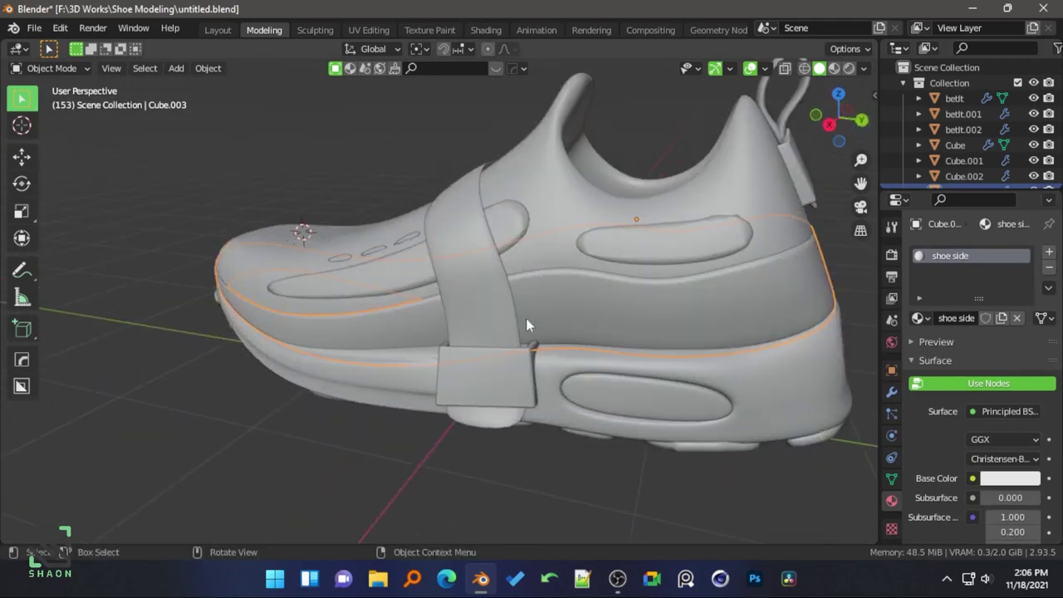
{"action": "left_click", "coordinate": [602, 299]}
{"action": "scroll", "coordinate": [565, 311], "scroll_direction": "down", "scroll_amount": 4}
{"action": "scroll", "coordinate": [582, 308], "scroll_direction": "up", "scroll_amount": 4}
{"action": "left_click", "coordinate": [599, 296]}
{"action": "middle_click_drag", "start_coordinate": [599, 297], "coordinate": [468, 28]}
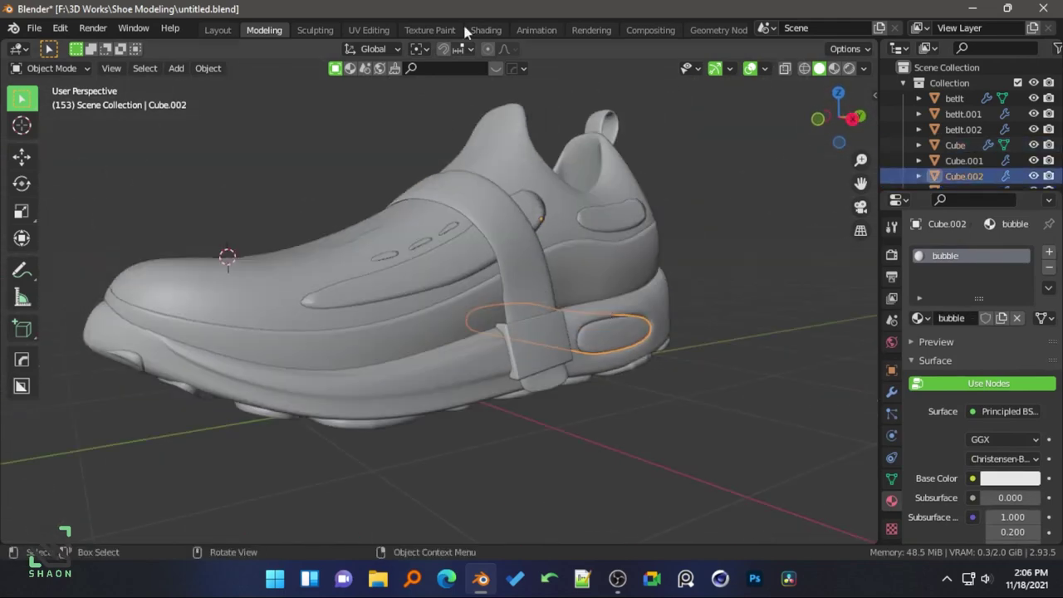
- In the UV Editing workspace, Smart UV Project the heel bubble with a wider island margin
{"action": "left_click", "coordinate": [420, 32]}
{"action": "left_click", "coordinate": [369, 30]}
{"action": "key", "text": "Tab"}
{"action": "scroll", "coordinate": [660, 256], "scroll_direction": "down", "scroll_amount": 4}
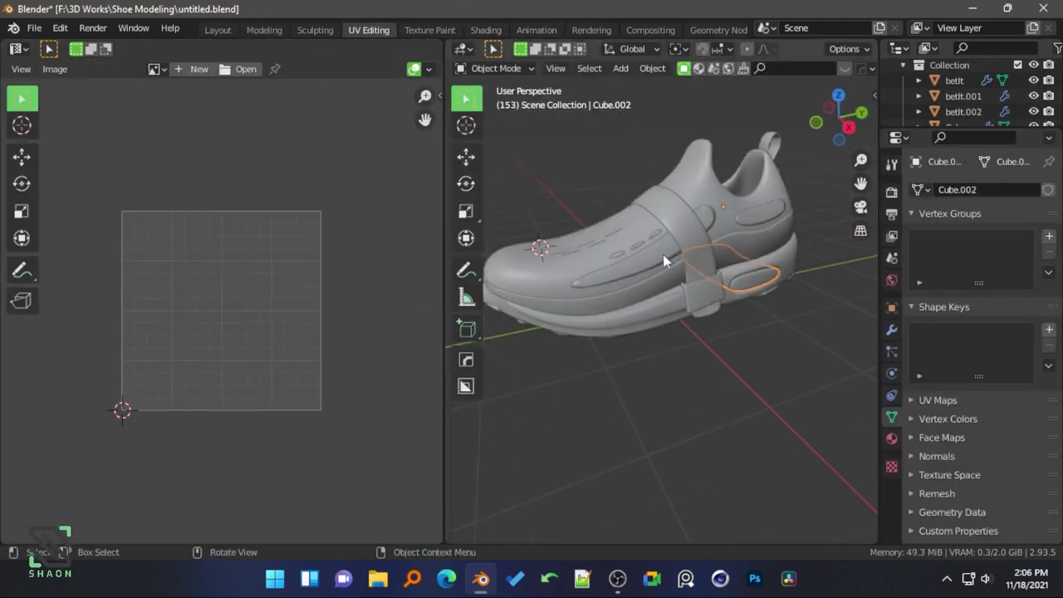
{"action": "mouse_move", "coordinate": [663, 254]}
{"action": "middle_mouse_down"}
{"action": "mouse_move", "coordinate": [685, 299]}
{"action": "mouse_move", "coordinate": [624, 238]}
{"action": "mouse_move", "coordinate": [672, 285]}
{"action": "mouse_move", "coordinate": [792, 295]}
{"action": "middle_mouse_up"}
{"action": "scroll", "coordinate": [653, 261], "scroll_direction": "up", "scroll_amount": 3}
{"action": "key", "text": "Tab"}
{"action": "key", "text": "u"}
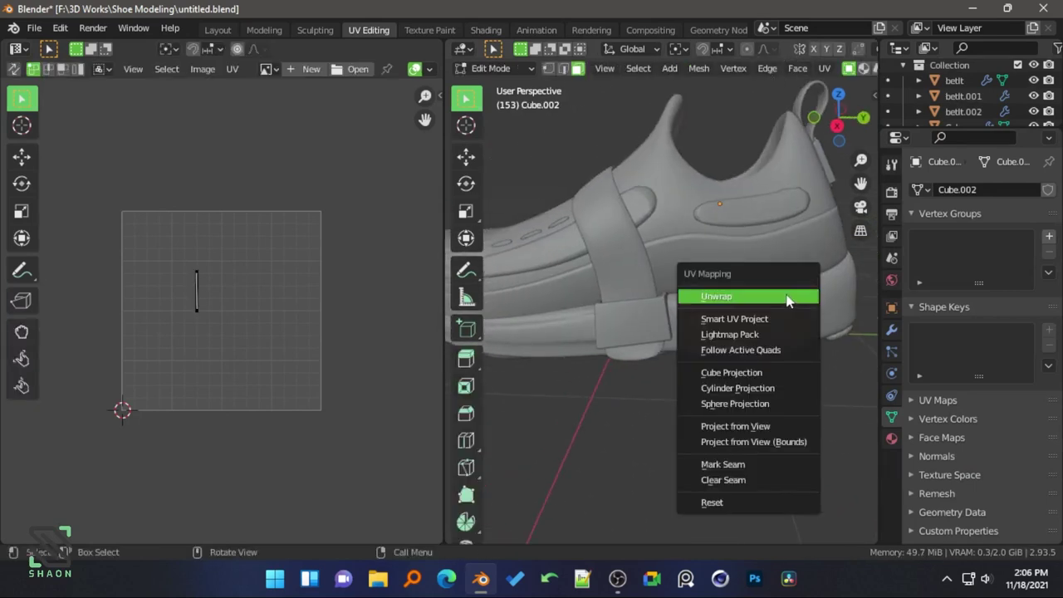
{"action": "left_click", "coordinate": [788, 301]}
{"action": "key", "text": "u"}
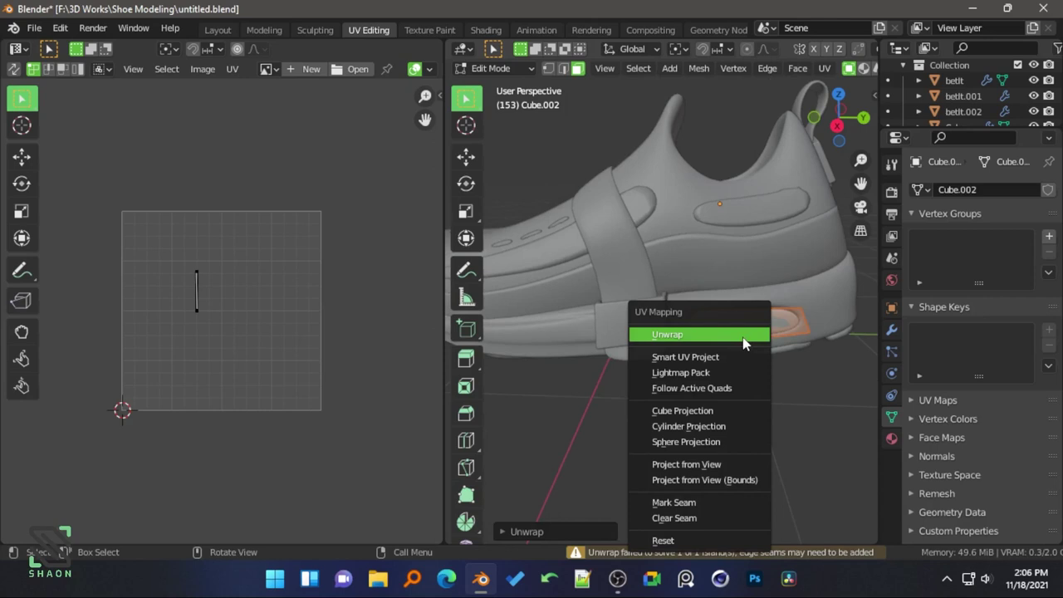
{"action": "left_click", "coordinate": [706, 358]}
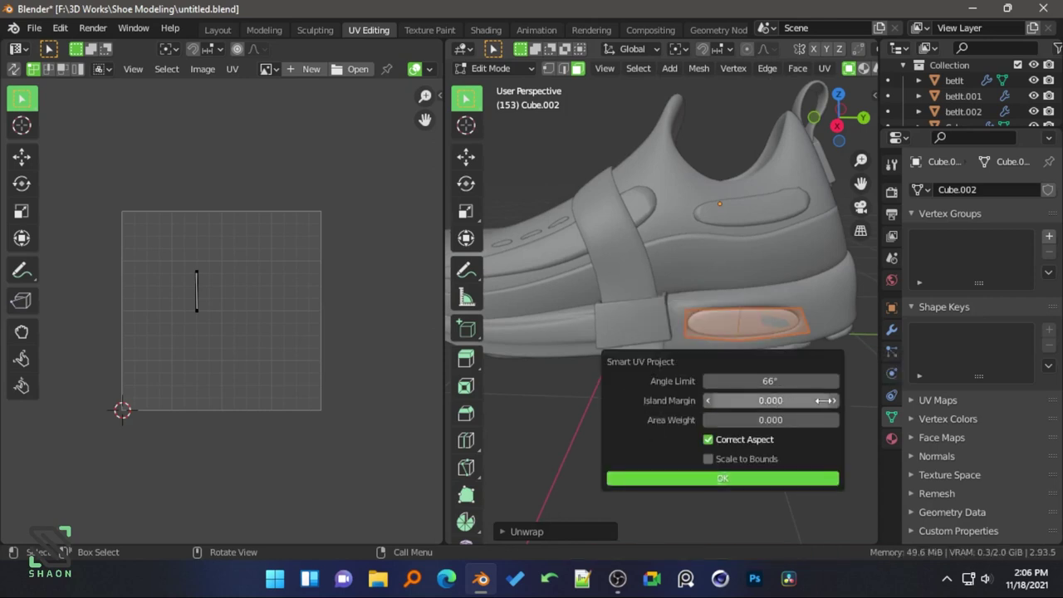
{"action": "left_click_drag", "start_coordinate": [825, 400], "coordinate": [834, 401]}
{"action": "left_click", "coordinate": [714, 478]}
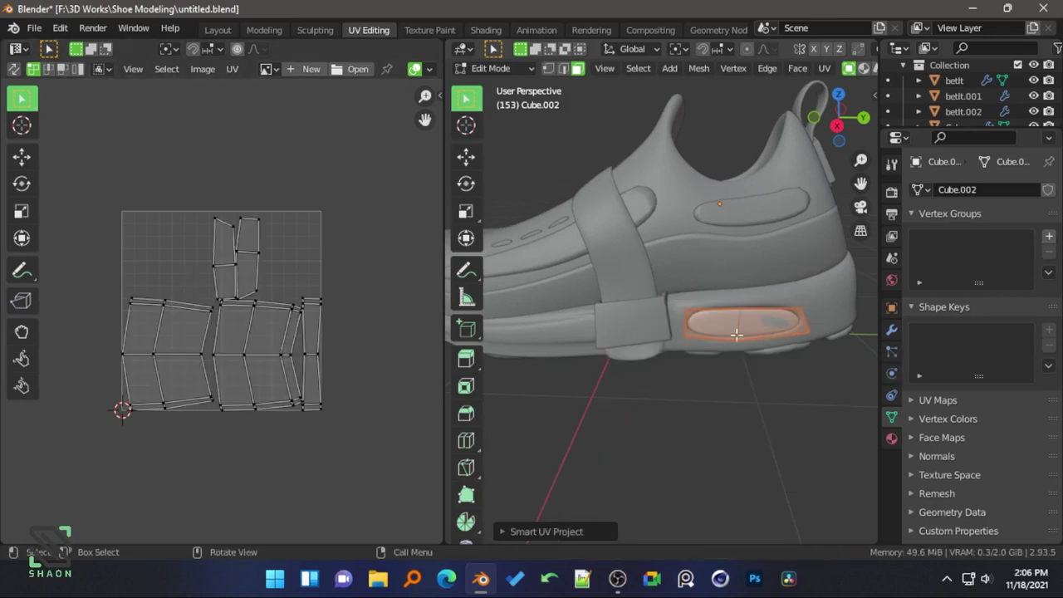
{"action": "key", "text": "Tab"}
- Smart UV Project the smooth sole Cube.001, then hide it
{"action": "left_click", "coordinate": [780, 297]}
{"action": "key", "text": "Tab"}
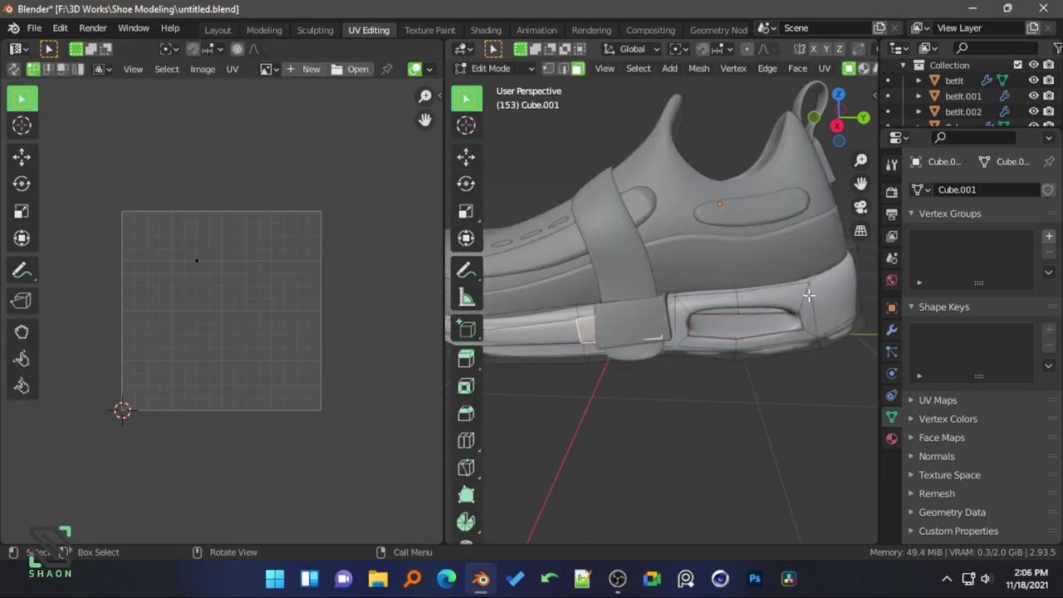
{"action": "key", "text": "a"}
{"action": "key", "text": "u"}
{"action": "left_click", "coordinate": [808, 295]}
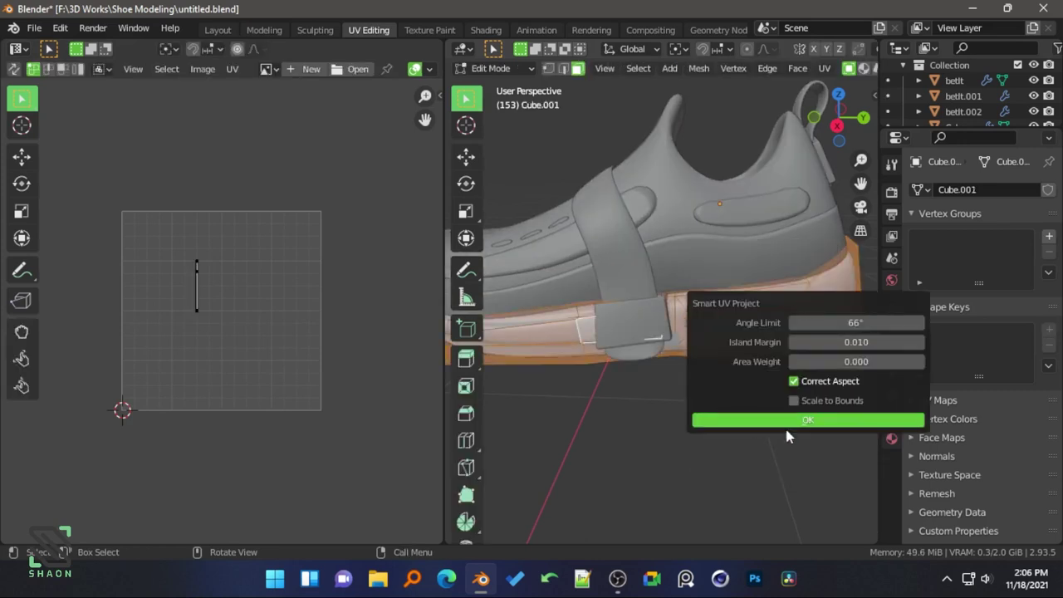
{"action": "left_click", "coordinate": [787, 421]}
{"action": "key", "text": "Tab"}
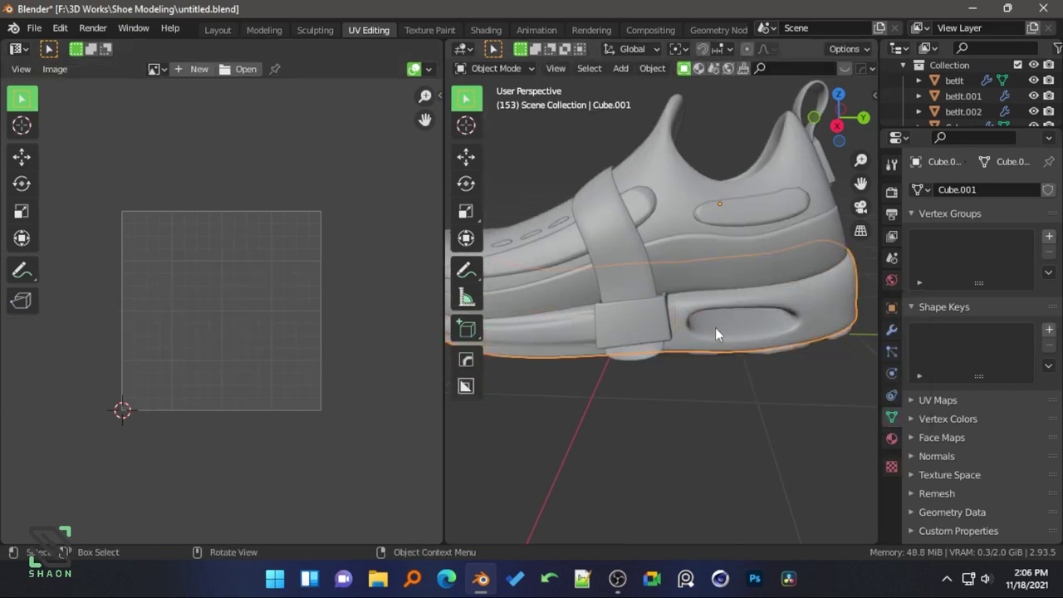
{"action": "key", "text": "h"}
- Smart UV Project the lugged Soul object, then hide it
{"action": "left_click", "coordinate": [785, 319]}
{"action": "key", "text": "Tab"}
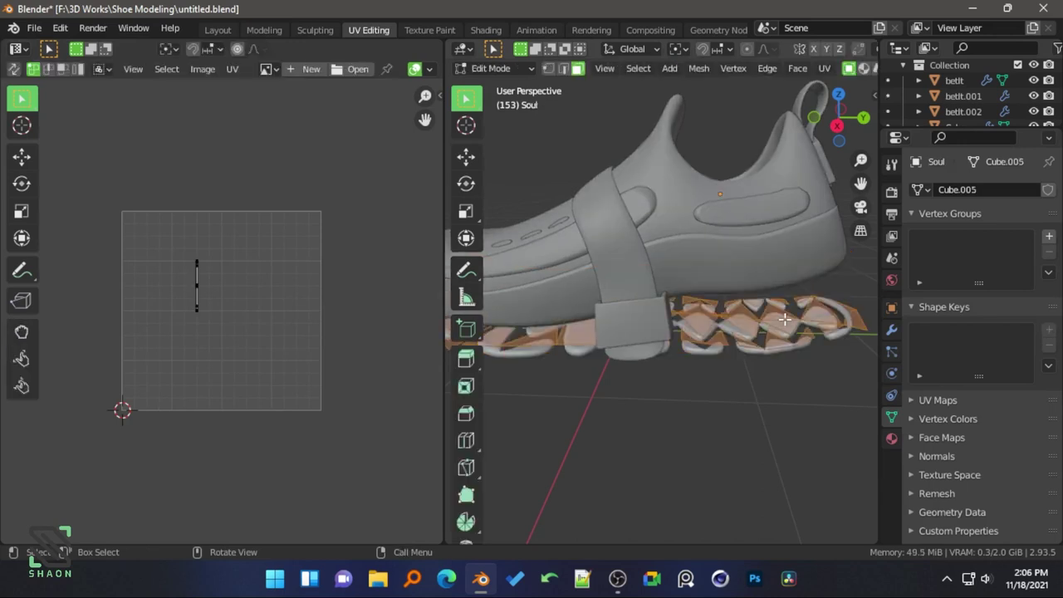
{"action": "key", "text": "u"}
{"action": "left_click", "coordinate": [784, 316]}
{"action": "left_click", "coordinate": [789, 441]}
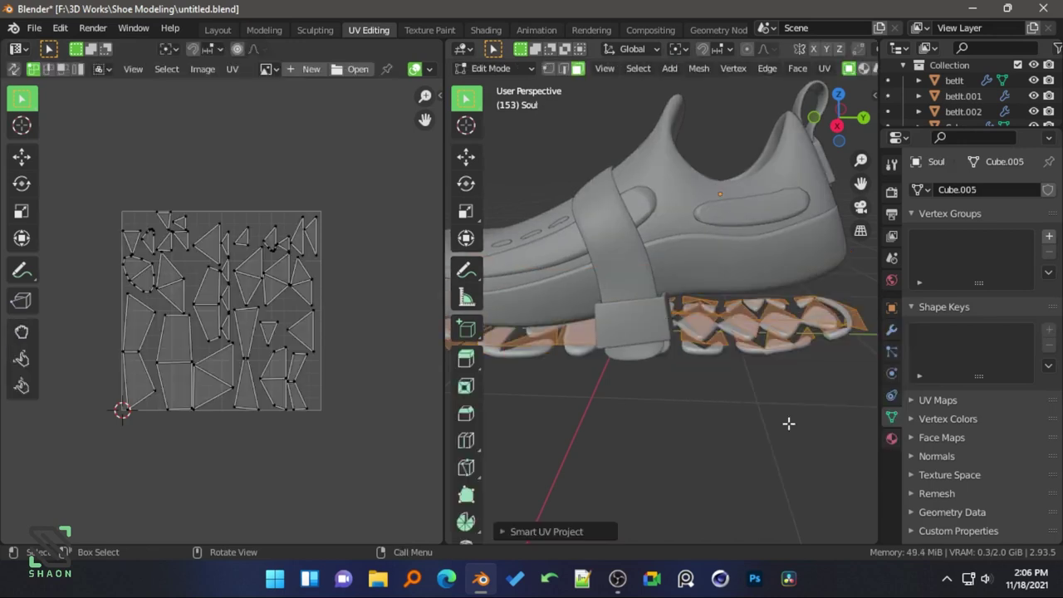
{"action": "key", "text": "Tab"}
{"action": "key", "text": "h"}
- Reveal the hidden parts and Smart UV Project the smooth sole Cube.003
{"action": "key", "text": "alt+h"}
{"action": "left_click", "coordinate": [766, 258]}
{"action": "key", "text": "Tab"}
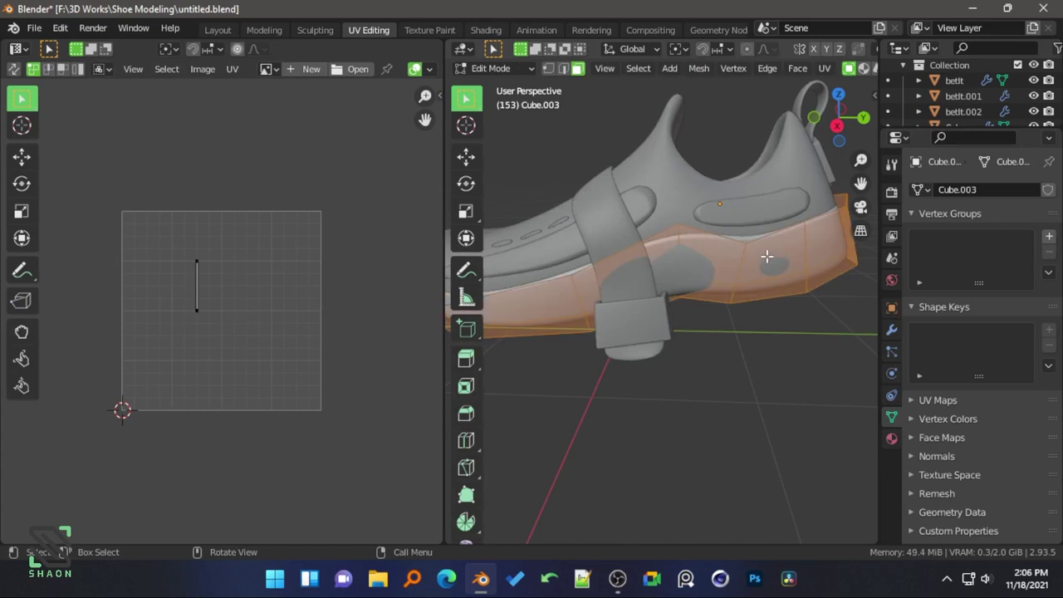
{"action": "key", "text": "u"}
{"action": "left_click", "coordinate": [767, 257]}
{"action": "left_click", "coordinate": [744, 374]}
{"action": "key", "text": "Tab"}
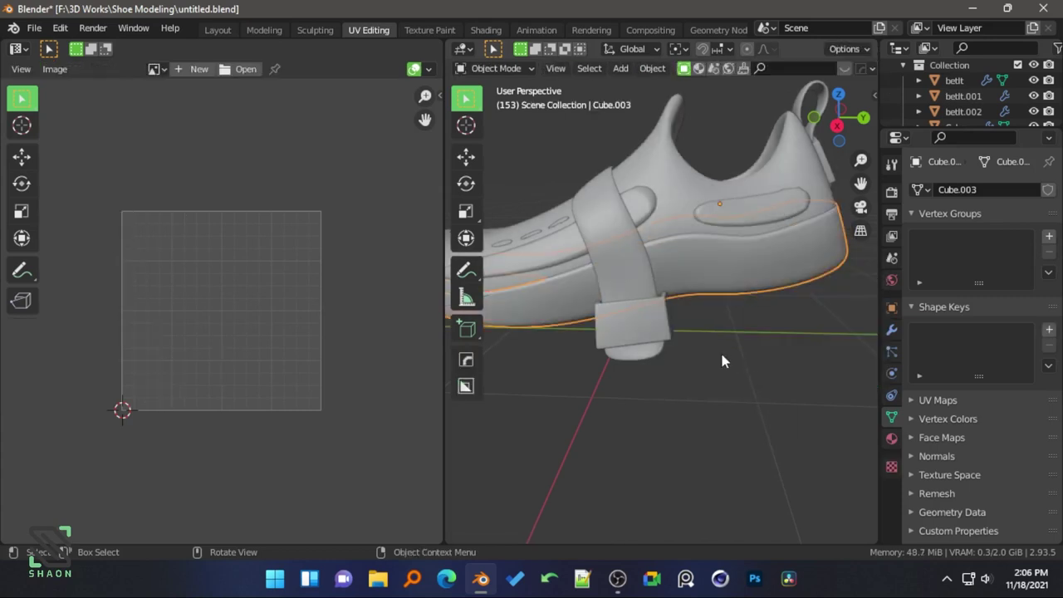
{"action": "left_click", "coordinate": [722, 357]}
- Smart UV Project the whole shoe body Cube, then hide it
{"action": "left_click", "coordinate": [731, 249]}
{"action": "key", "text": "Tab"}
{"action": "key", "text": "a"}
{"action": "key", "text": "u"}
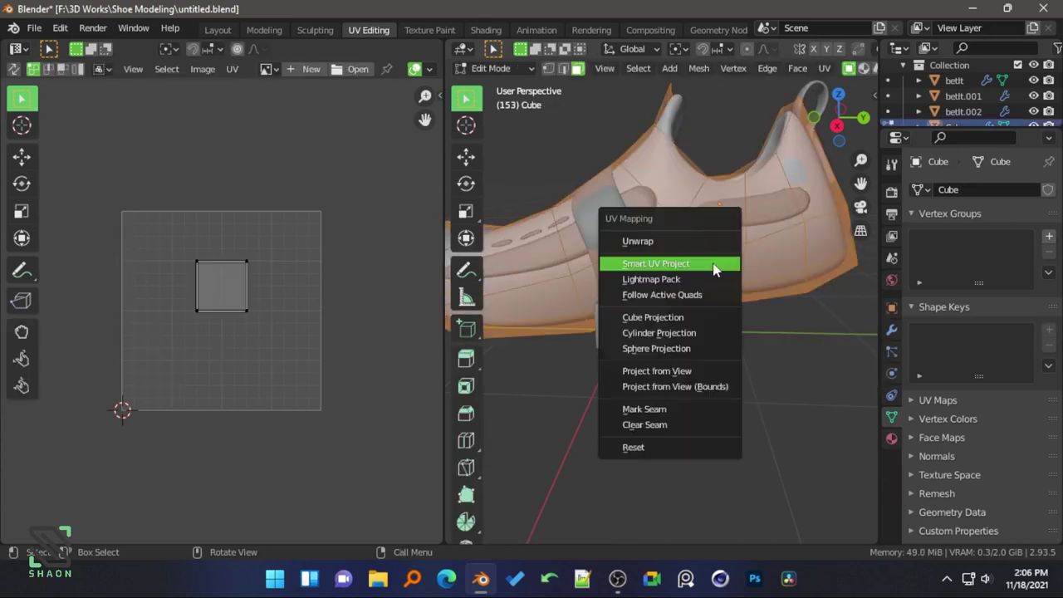
{"action": "left_click", "coordinate": [717, 264]}
{"action": "left_click", "coordinate": [728, 392]}
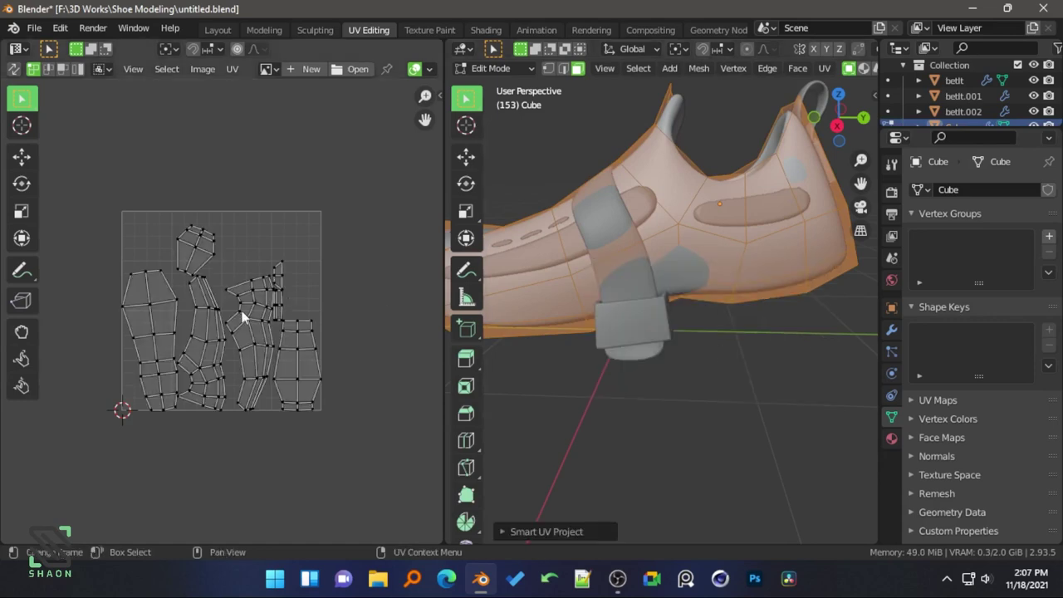
{"action": "mouse_move", "coordinate": [579, 308]}
{"action": "middle_mouse_down"}
{"action": "mouse_move", "coordinate": [677, 288]}
{"action": "mouse_move", "coordinate": [736, 303]}
{"action": "mouse_move", "coordinate": [639, 287]}
{"action": "middle_mouse_up"}
{"action": "key", "text": "Tab"}
{"action": "key", "text": "h"}
{"action": "left_click", "coordinate": [677, 284]}
{"action": "key", "text": "Tab"}
- Smart UV Project the belt betlt.001, then hide it
{"action": "key", "text": "a"}
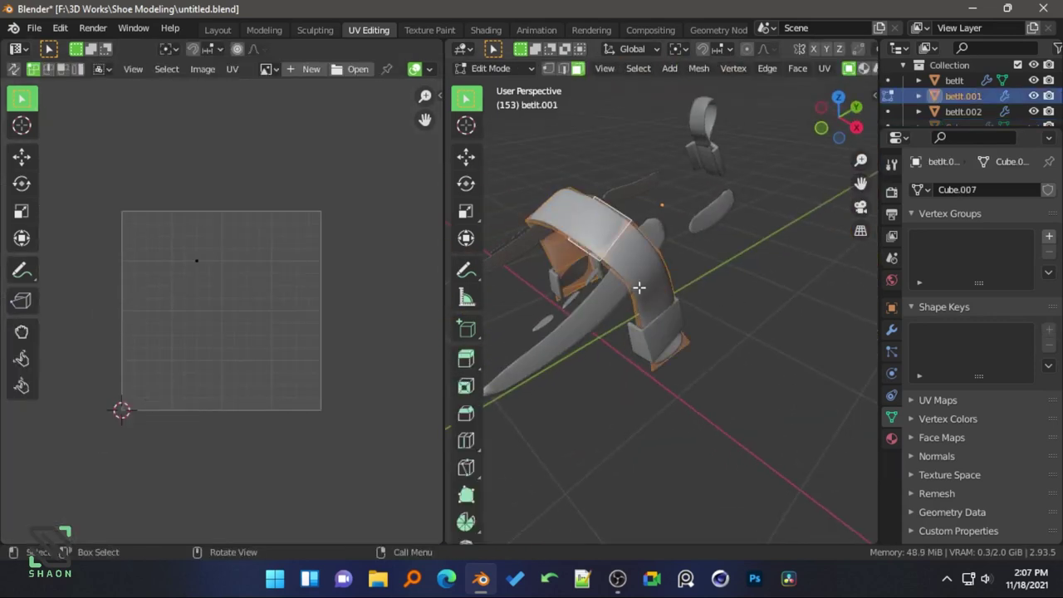
{"action": "key", "text": "u"}
{"action": "left_click", "coordinate": [639, 287]}
{"action": "left_click", "coordinate": [633, 413]}
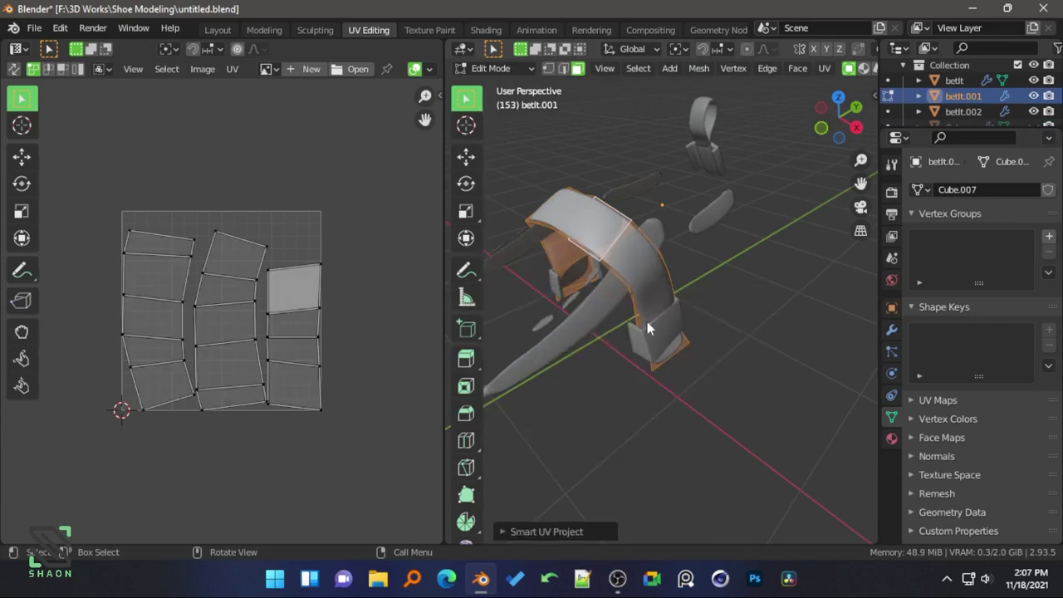
{"action": "key", "text": "Tab"}
{"action": "key", "text": "h"}
- Give the betlt belt object a new material named belt plastic
{"action": "left_click", "coordinate": [669, 322]}
{"action": "key", "text": "Tab"}
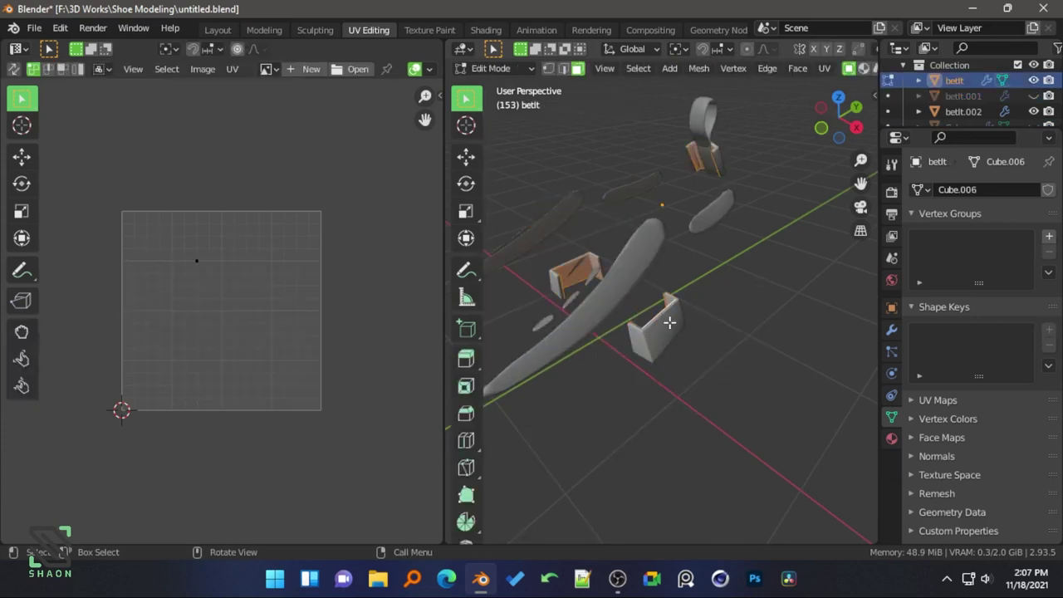
{"action": "key", "text": "Tab"}
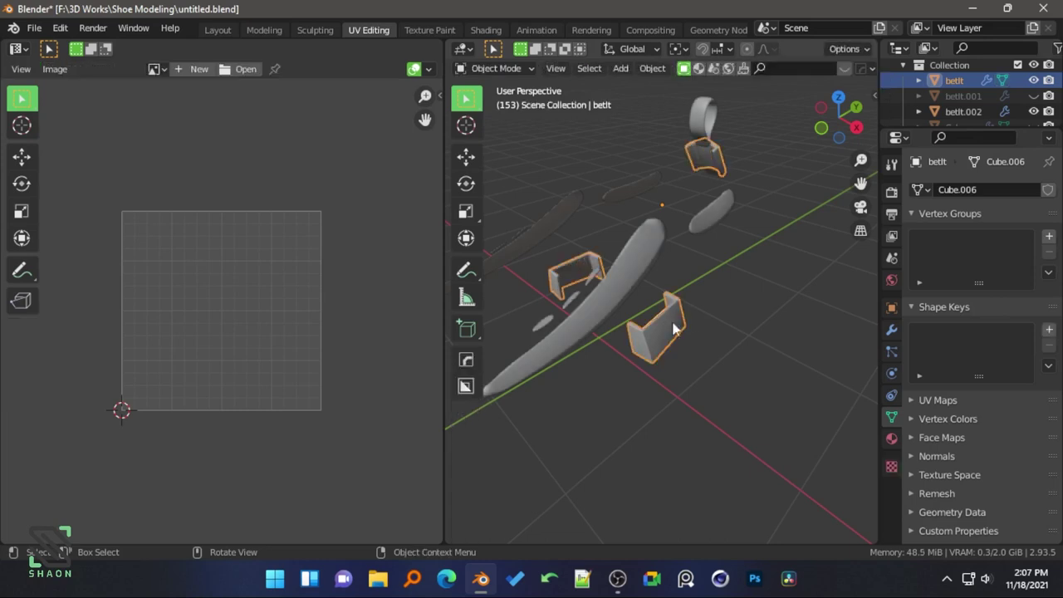
{"action": "left_click", "coordinate": [651, 326]}
{"action": "left_click", "coordinate": [891, 439]}
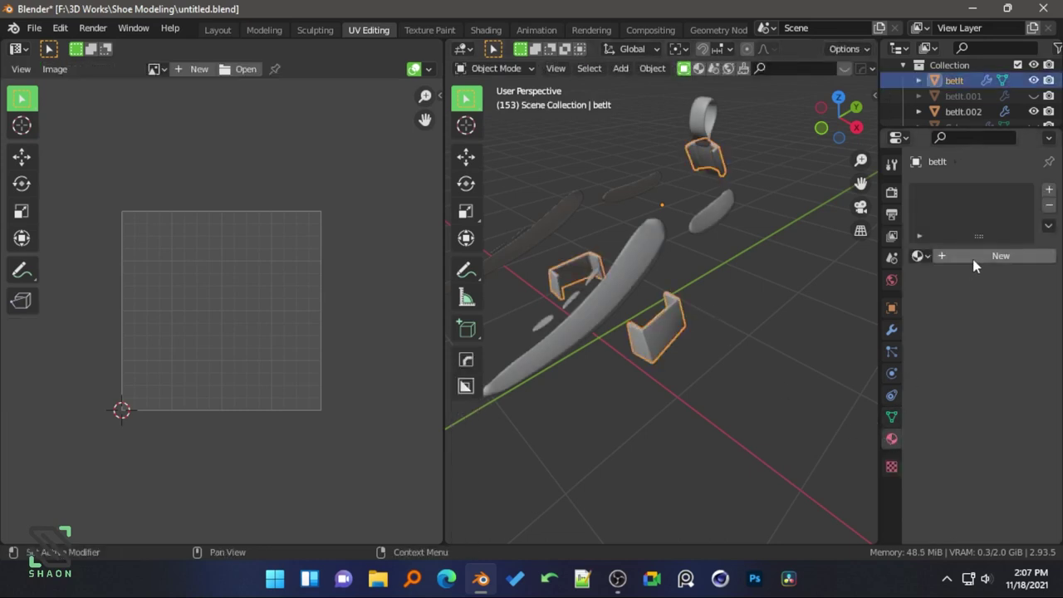
{"action": "left_click", "coordinate": [973, 257]}
{"action": "type", "text": "belt plasti"}
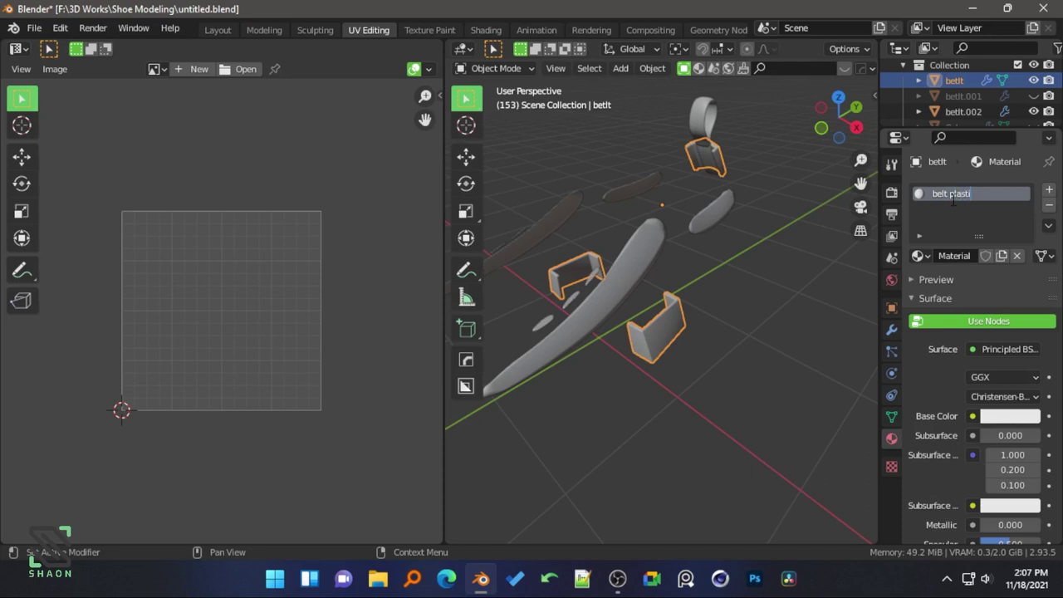
{"action": "type", "text": "c"}
{"action": "key", "text": "Return"}
- Smart UV Project the betlt belt pieces, then hide them
{"action": "middle_click_drag", "start_coordinate": [711, 296], "coordinate": [689, 302]}
{"action": "key", "text": "Tab"}
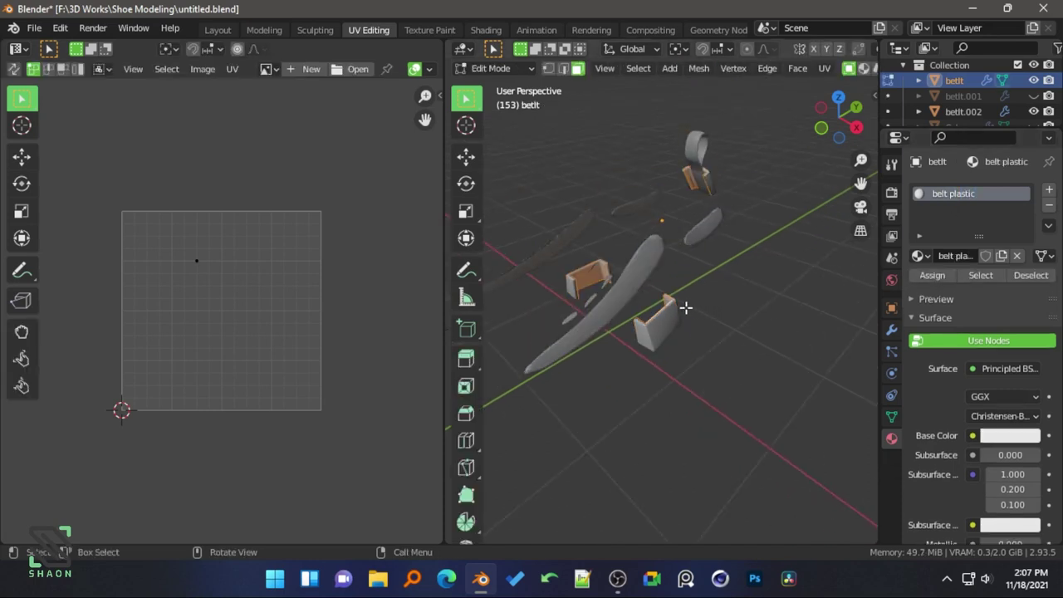
{"action": "key", "text": "u"}
{"action": "left_click", "coordinate": [686, 308]}
{"action": "key", "text": "Return"}
{"action": "mouse_move", "coordinate": [643, 385]}
{"action": "middle_mouse_down"}
{"action": "mouse_move", "coordinate": [643, 368]}
{"action": "mouse_move", "coordinate": [654, 380]}
{"action": "middle_mouse_up"}
{"action": "key", "text": "Tab"}
{"action": "key", "text": "h"}
- Smart UV Project all remaining shoe pieces together, then hide them
{"action": "key", "text": "a"}
{"action": "key", "text": "Tab"}
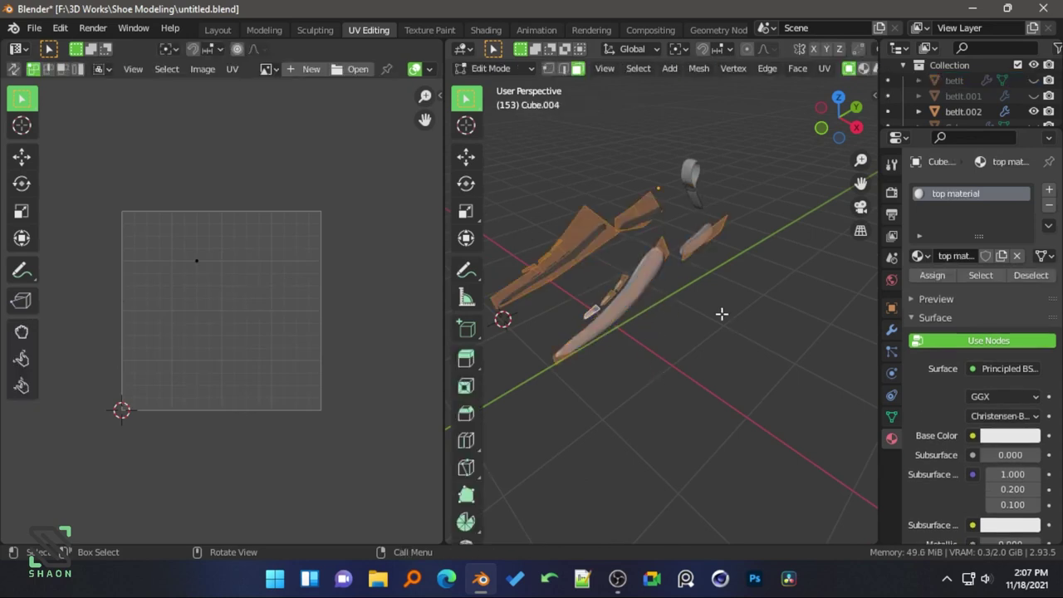
{"action": "key", "text": "u"}
{"action": "left_click", "coordinate": [720, 316]}
{"action": "left_click", "coordinate": [697, 439]}
{"action": "key", "text": "Tab"}
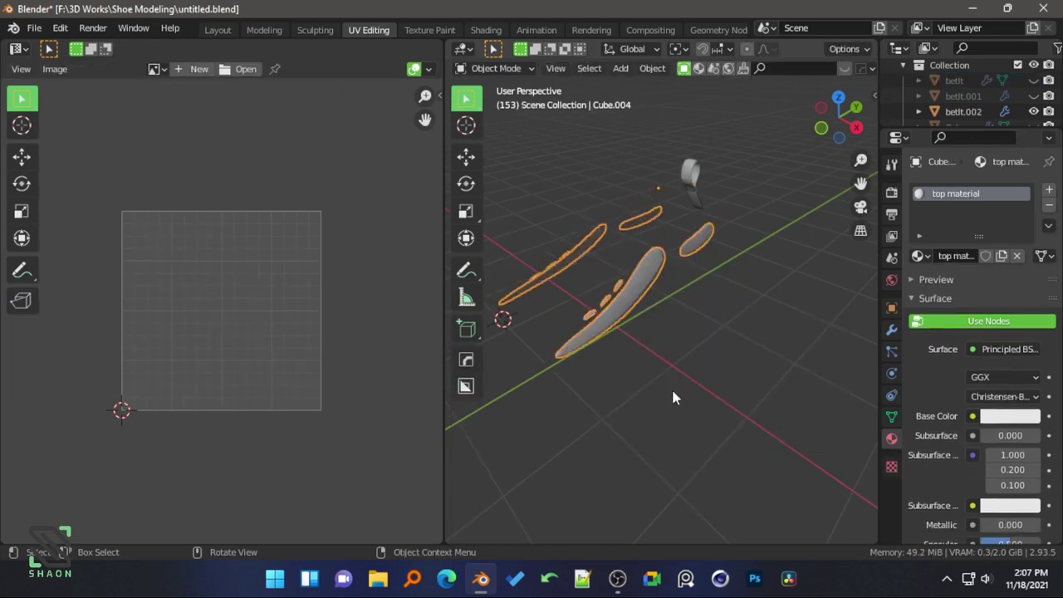
{"action": "key", "text": "h"}
- Smart UV Project the betlt.002 belt loop and return to Object Mode
{"action": "left_click", "coordinate": [696, 173]}
{"action": "key", "text": "Tab"}
{"action": "key", "text": "a"}
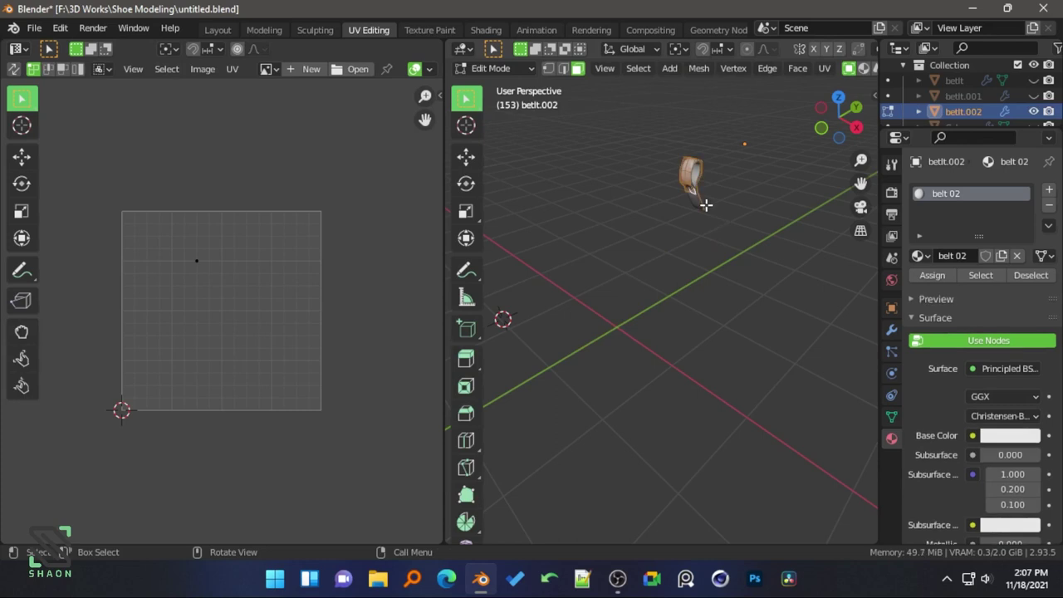
{"action": "key", "text": "u"}
{"action": "left_click", "coordinate": [707, 211]}
{"action": "left_click", "coordinate": [712, 335]}
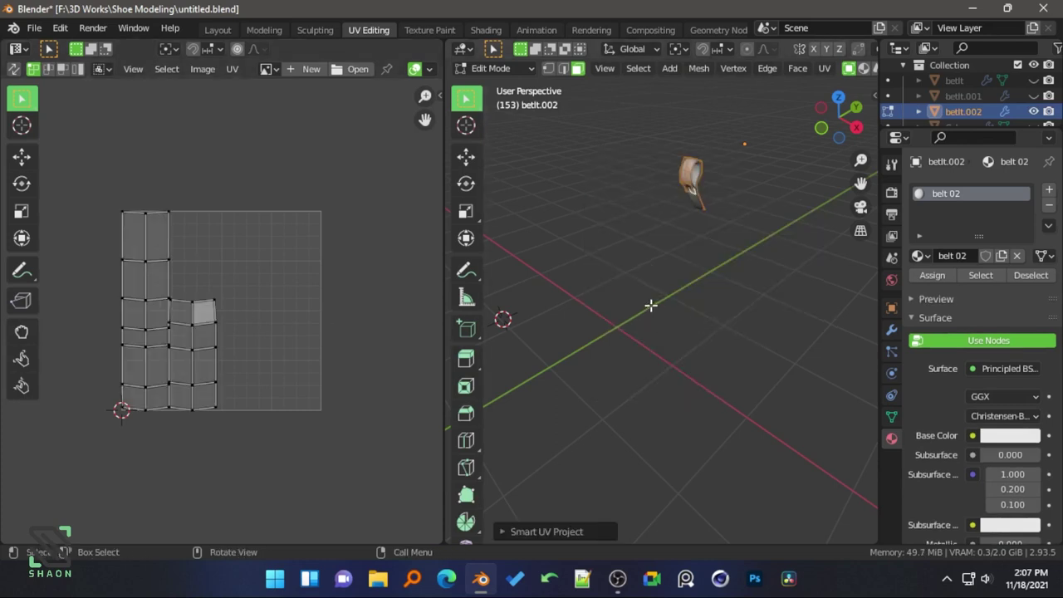
{"action": "key", "text": "Tab"}
- Hide the belt, switch to the Modeling workspace and reveal all hidden shoe parts
{"action": "key", "text": "h"}
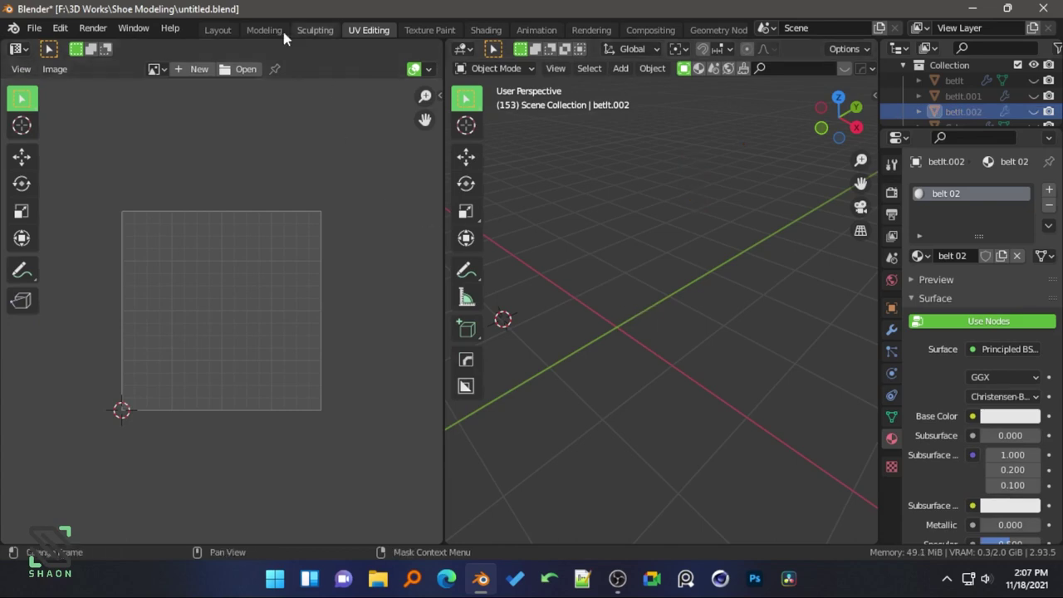
{"action": "left_click", "coordinate": [281, 31]}
{"action": "middle_click_drag", "start_coordinate": [451, 265], "coordinate": [524, 373]}
{"action": "key", "text": "alt+h"}
{"action": "scroll", "coordinate": [524, 373], "scroll_direction": "down", "scroll_amount": 5}
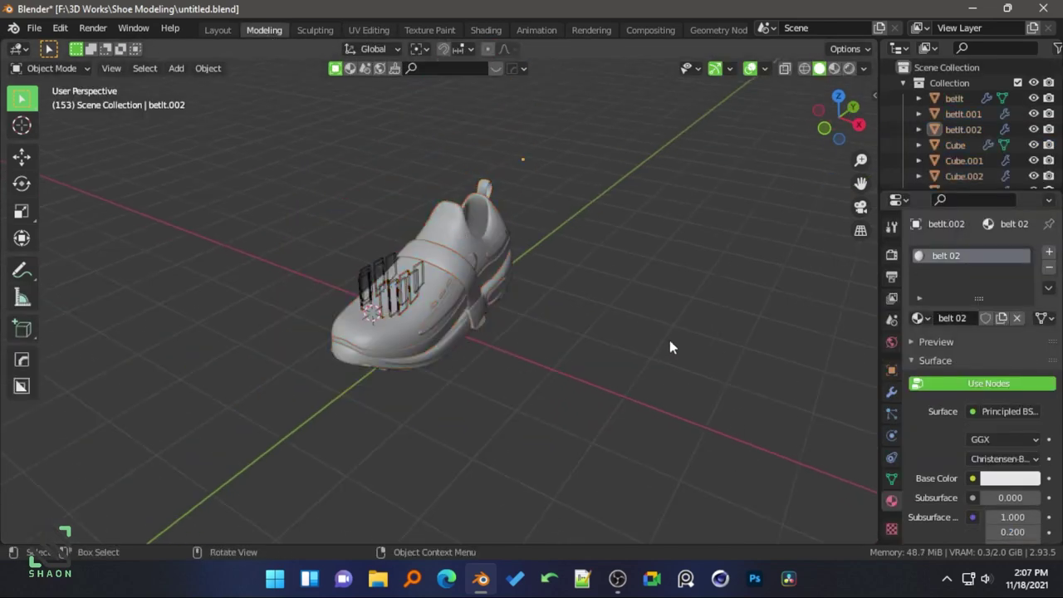
{"action": "scroll", "coordinate": [672, 347], "scroll_direction": "up", "scroll_amount": 6}
{"action": "left_click", "coordinate": [415, 289]}
{"action": "middle_click_drag", "start_coordinate": [415, 289], "coordinate": [451, 272]}
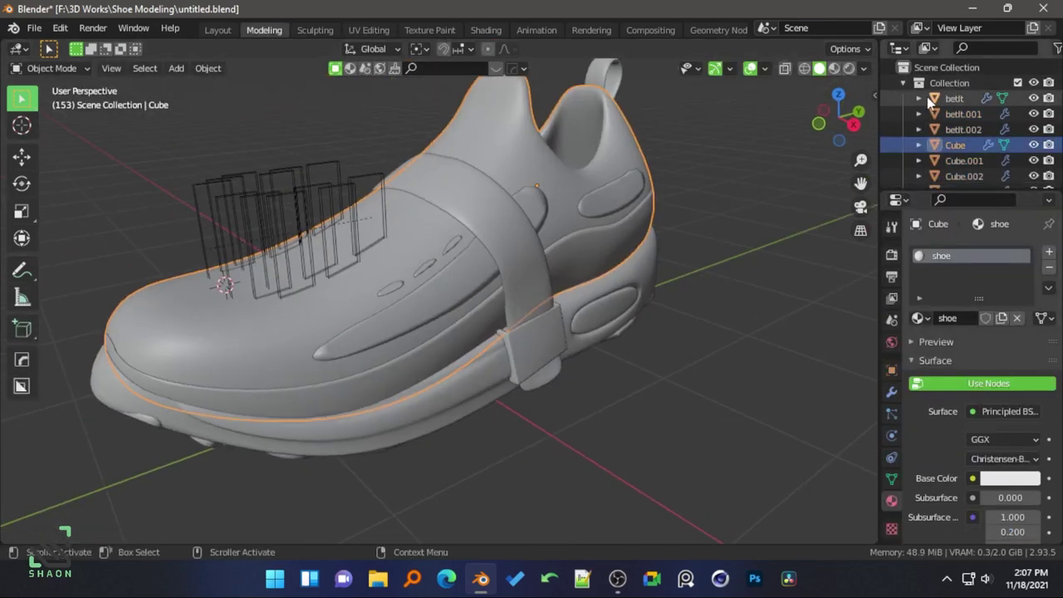
- Rename the shoe body object Cube to Shoe in the Outliner
{"action": "left_click", "coordinate": [920, 98]}
{"action": "left_click", "coordinate": [919, 98]}
{"action": "left_click", "coordinate": [962, 130]}
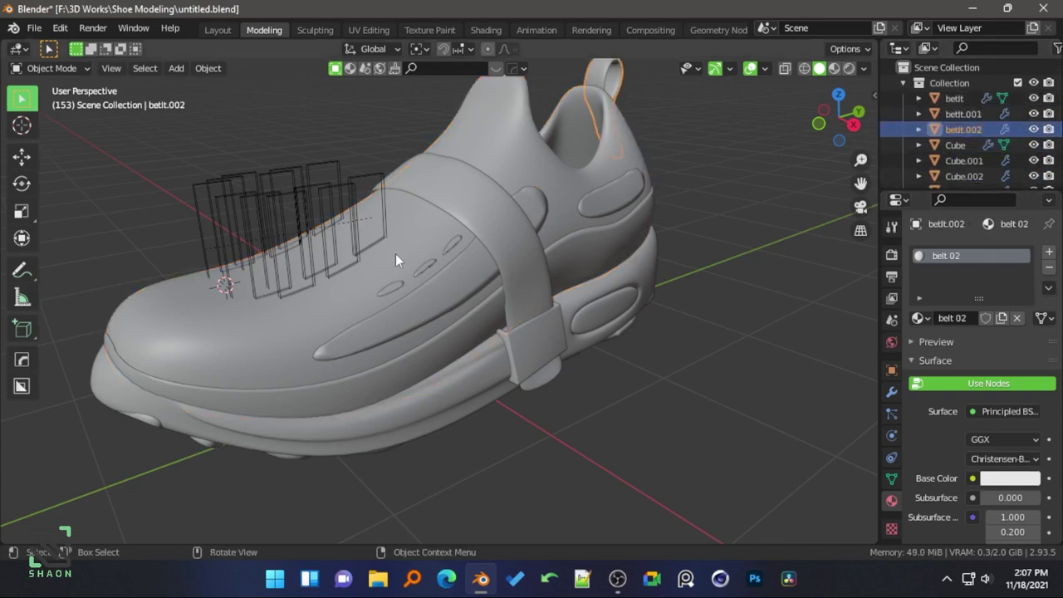
{"action": "left_click", "coordinate": [395, 254]}
{"action": "scroll", "coordinate": [964, 125], "scroll_direction": "down", "scroll_amount": 2}
{"action": "double_click", "coordinate": [955, 115]}
{"action": "type", "text": "Sh"}
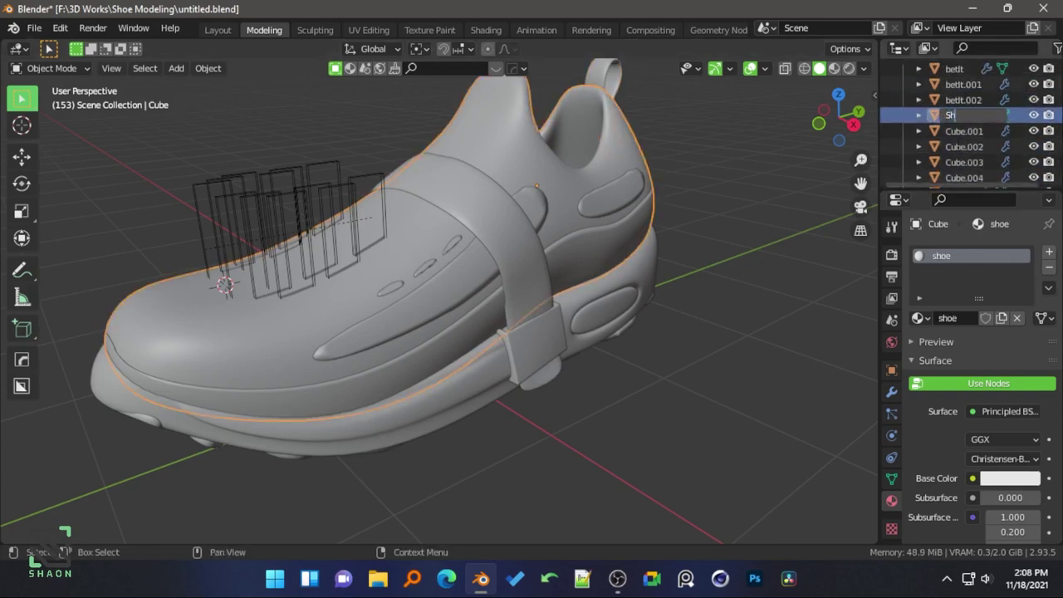
{"action": "type", "text": "oe"}
{"action": "key", "text": "Return"}
- Hide the boolien cutter object and save the file with Ctrl+S
{"action": "scroll", "coordinate": [972, 146], "scroll_direction": "down", "scroll_amount": 3}
{"action": "left_click", "coordinate": [918, 84]}
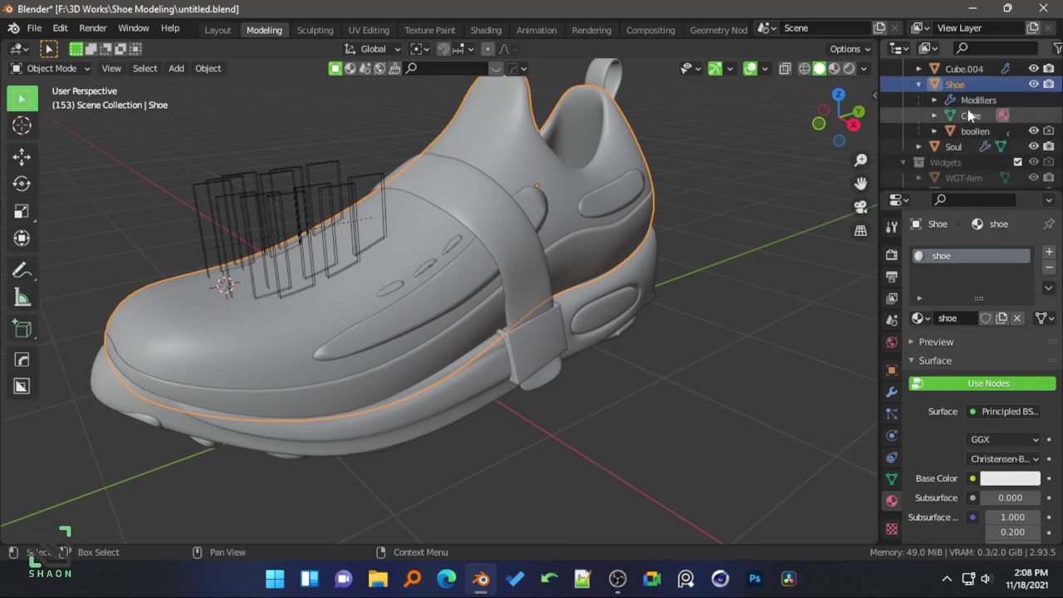
{"action": "left_click", "coordinate": [1038, 133]}
{"action": "left_click", "coordinate": [1034, 132]}
{"action": "key", "text": "ctrl+s"}
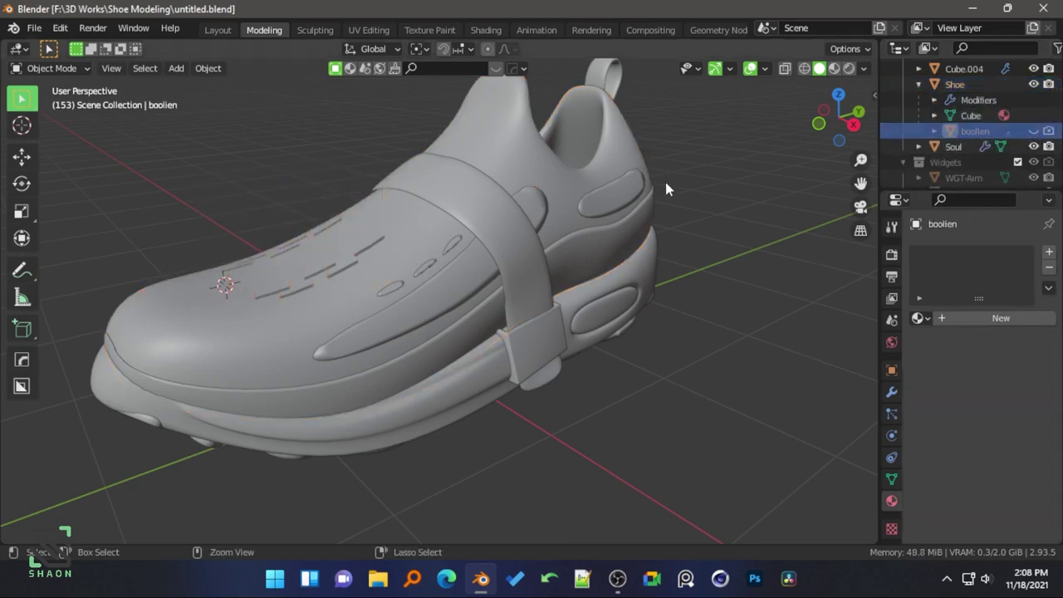
{"action": "scroll", "coordinate": [665, 182], "scroll_direction": "down", "scroll_amount": 5}
{"action": "scroll", "coordinate": [547, 370], "scroll_direction": "up", "scroll_amount": 4}
{"action": "middle_click_drag", "start_coordinate": [548, 371], "coordinate": [515, 339]}
{"action": "scroll", "coordinate": [515, 339], "scroll_direction": "up", "scroll_amount": 3}
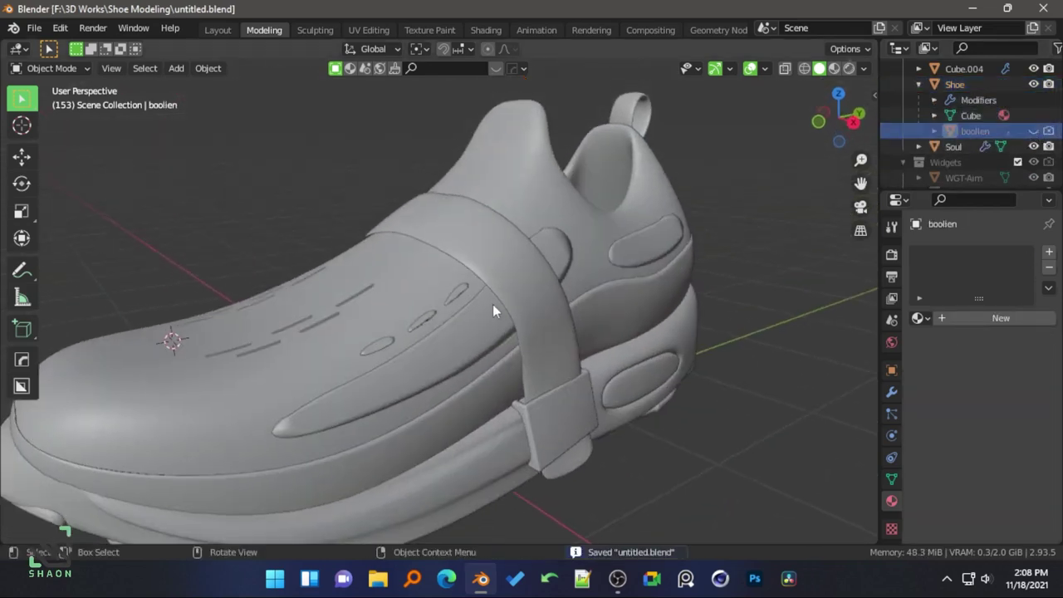
{"action": "scroll", "coordinate": [493, 304], "scroll_direction": "down", "scroll_amount": 3}
{"action": "middle_click_drag", "start_coordinate": [493, 304], "coordinate": [555, 326]}
- Save As into a new Desktop folder named Shoe Modelin, with the file name model.blend
{"action": "key", "text": "ctrl+shift+s"}
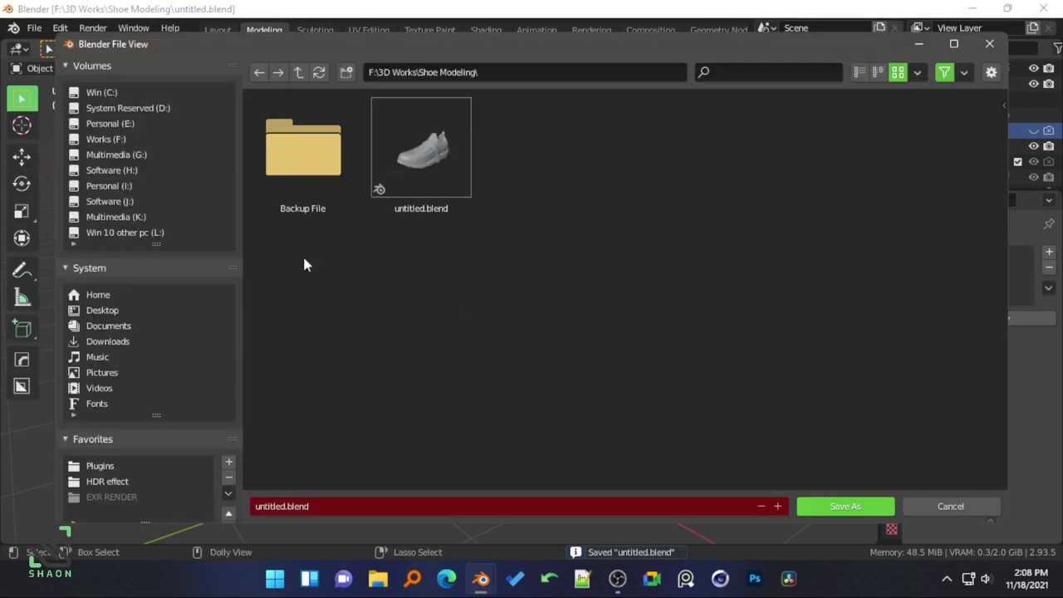
{"action": "left_click", "coordinate": [102, 311]}
{"action": "type", "text": "i"}
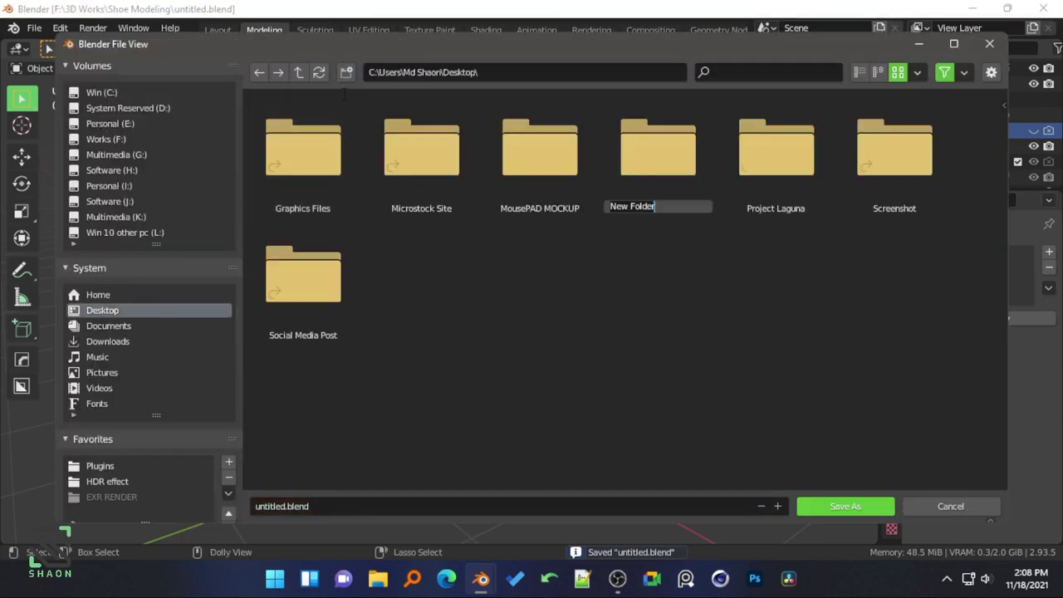
{"action": "type", "text": "Sho"}
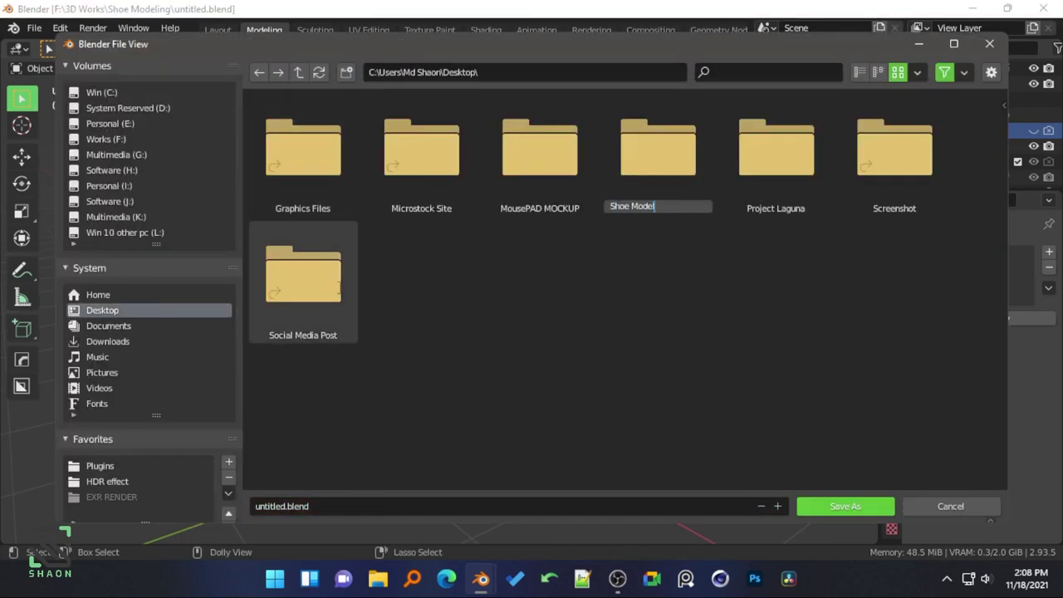
{"action": "key", "text": "Return"}
{"action": "double_click", "coordinate": [881, 141]}
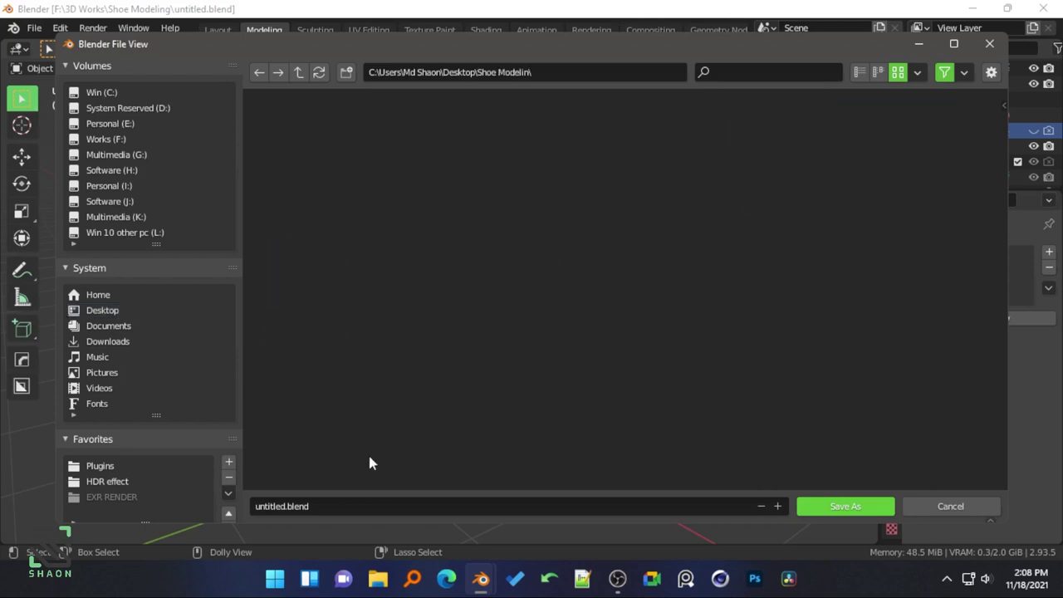
{"action": "left_click", "coordinate": [320, 506]}
- Save the file as model.blend and select the betlt.001 belt
{"action": "type", "text": "model"}
{"action": "key", "text": "Return"}
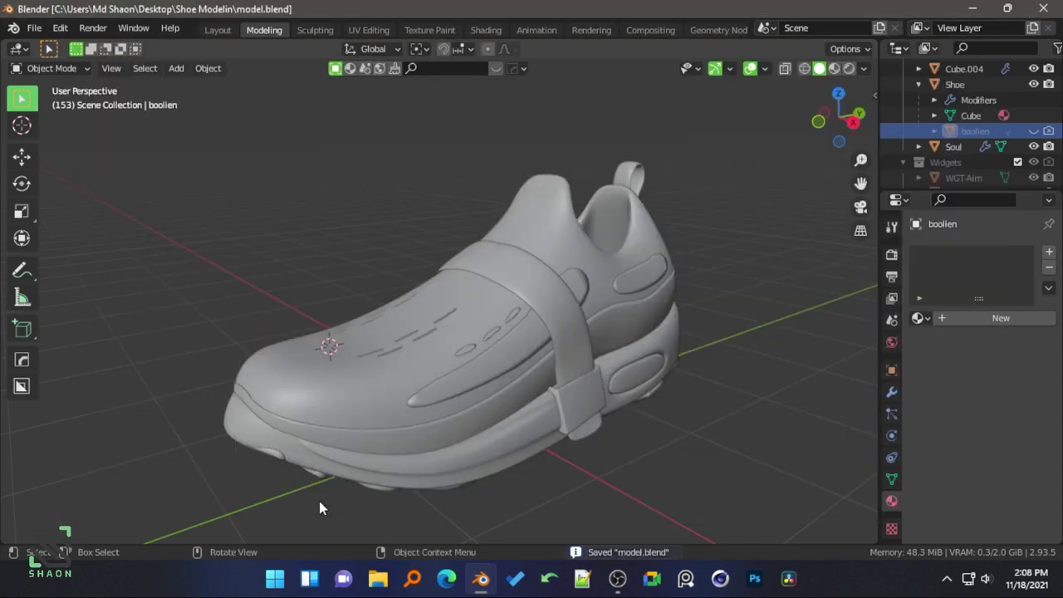
{"action": "mouse_move", "coordinate": [461, 261]}
{"action": "middle_mouse_down"}
{"action": "mouse_move", "coordinate": [363, 243]}
{"action": "mouse_move", "coordinate": [428, 277]}
{"action": "middle_mouse_up"}
{"action": "left_click", "coordinate": [428, 277]}
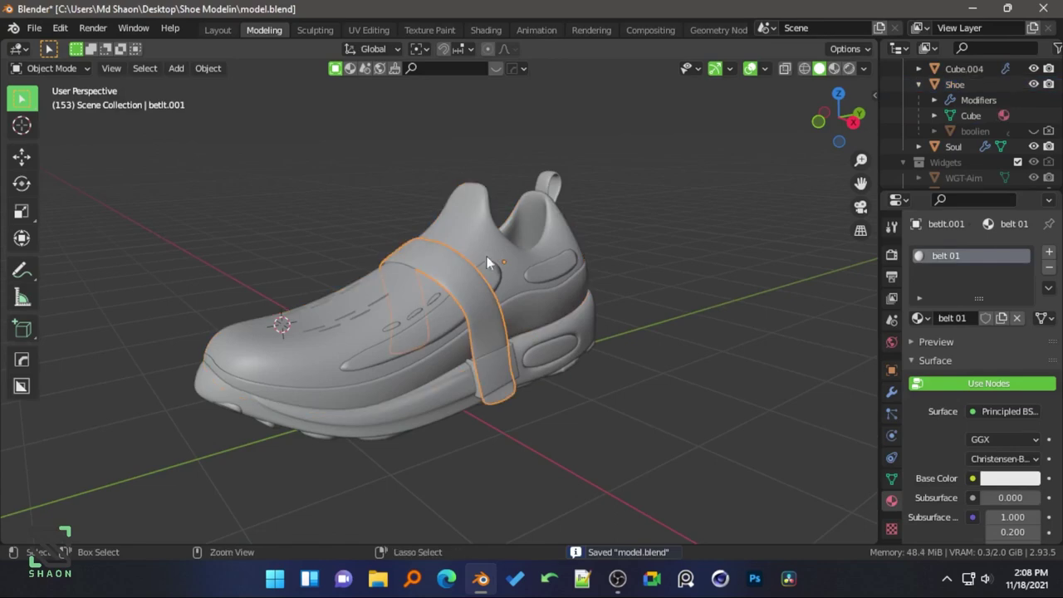
- Turn on Face Orientation to confirm the shoe's normals face outward, then turn it off
{"action": "left_click", "coordinate": [765, 69]}
{"action": "left_click", "coordinate": [710, 353]}
{"action": "mouse_move", "coordinate": [712, 359]}
{"action": "middle_mouse_down"}
{"action": "mouse_move", "coordinate": [691, 268]}
{"action": "mouse_move", "coordinate": [452, 361]}
{"action": "mouse_move", "coordinate": [582, 249]}
{"action": "middle_mouse_up"}
{"action": "left_click", "coordinate": [751, 68]}
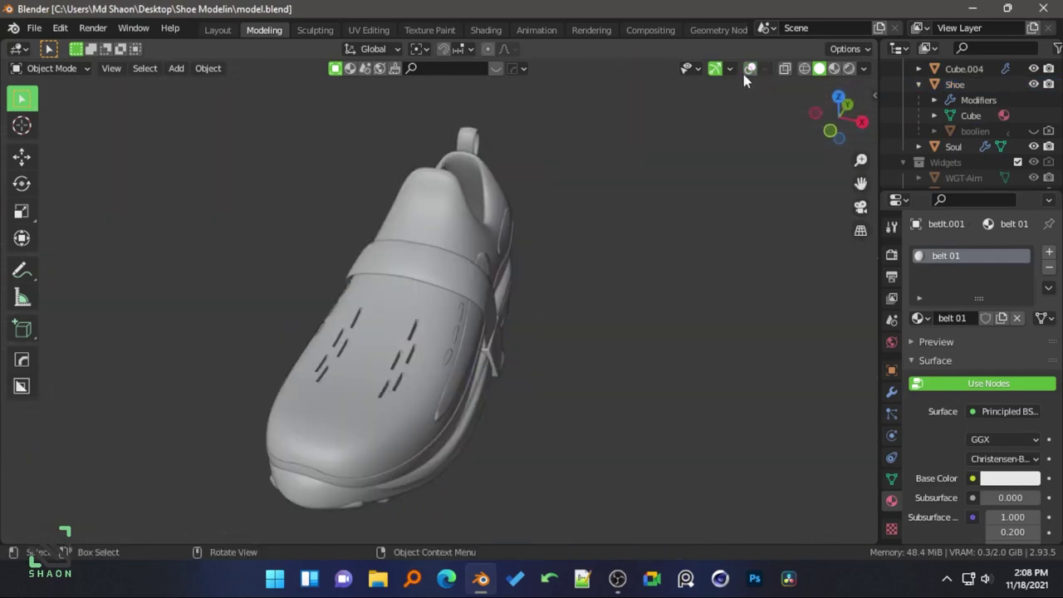
{"action": "left_click", "coordinate": [750, 68]}
{"action": "left_click", "coordinate": [765, 69]}
{"action": "left_click", "coordinate": [680, 355]}
- Save model.blend again and box-select all the shoe parts
{"action": "middle_click_drag", "start_coordinate": [632, 332], "coordinate": [501, 311]}
{"action": "scroll", "coordinate": [500, 311], "scroll_direction": "up", "scroll_amount": 4}
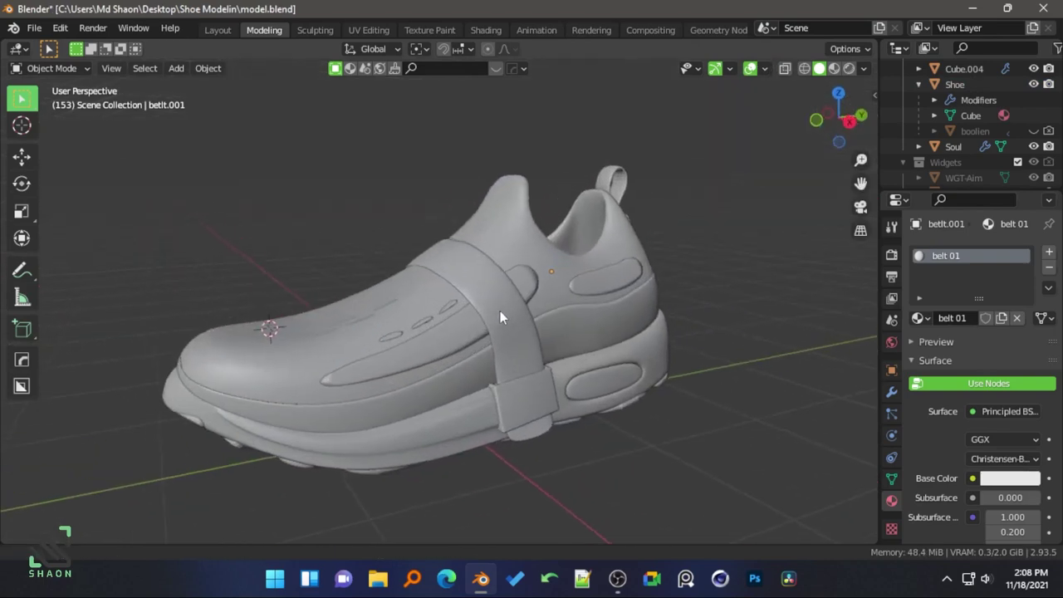
{"action": "key", "text": "ctrl+s"}
{"action": "scroll", "coordinate": [330, 210], "scroll_direction": "down", "scroll_amount": 3}
{"action": "left_click_drag", "start_coordinate": [224, 140], "coordinate": [538, 351]}
- Delete the Widgets collection hierarchy and select all the remaining shoe parts
{"action": "mouse_move", "coordinate": [539, 351]}
{"action": "middle_mouse_down"}
{"action": "mouse_move", "coordinate": [130, 196]}
{"action": "mouse_move", "coordinate": [550, 221]}
{"action": "mouse_move", "coordinate": [244, 228]}
{"action": "mouse_move", "coordinate": [390, 249]}
{"action": "middle_mouse_up"}
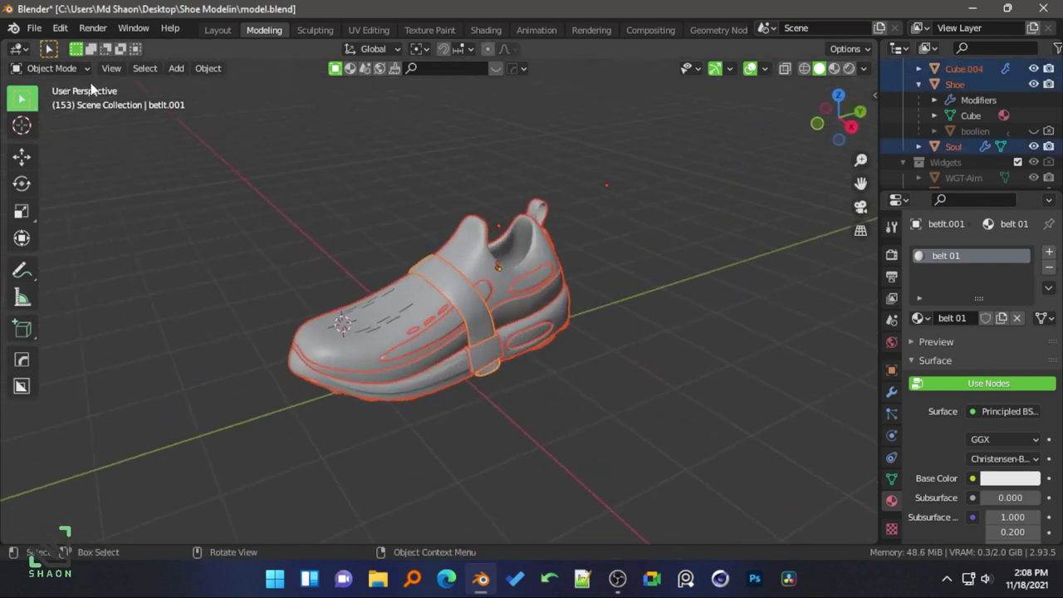
{"action": "scroll", "coordinate": [966, 161], "scroll_direction": "down", "scroll_amount": 3}
{"action": "right_click", "coordinate": [959, 111]}
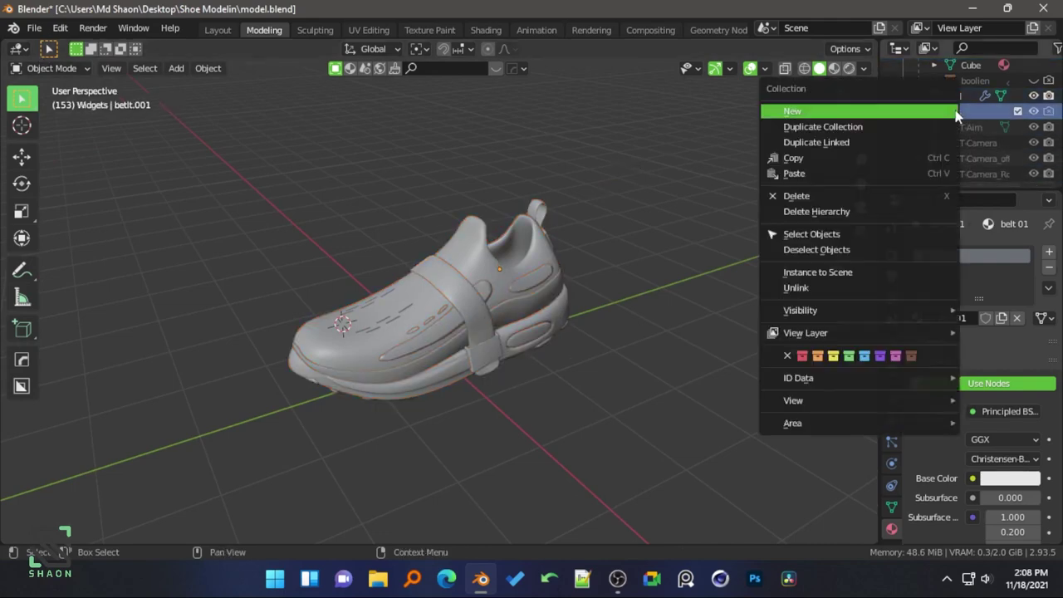
{"action": "left_click", "coordinate": [832, 212]}
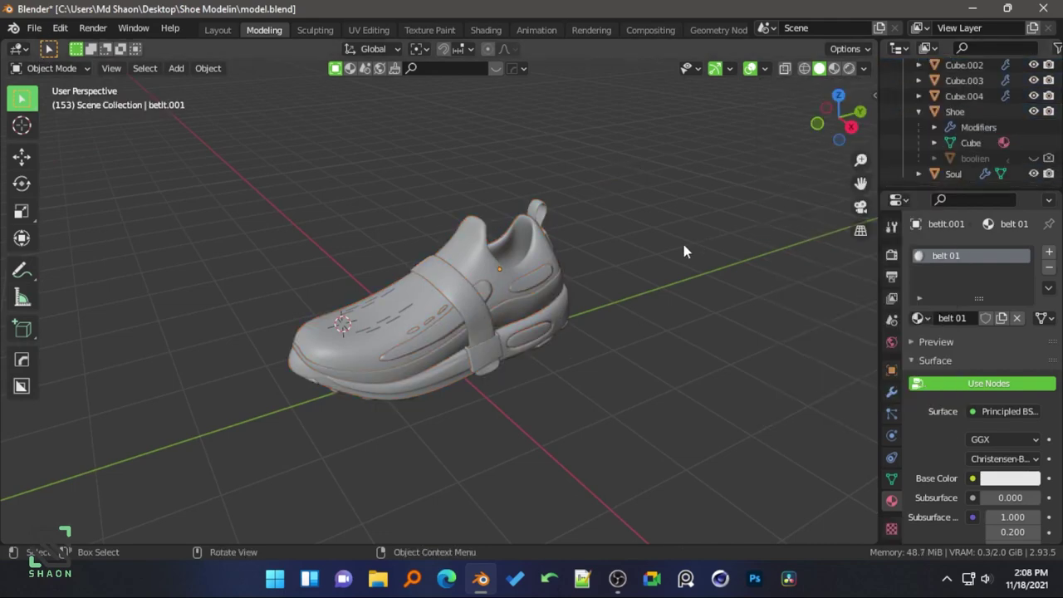
{"action": "left_click", "coordinate": [956, 111]}
{"action": "key", "text": "KP_Decimal"}
{"action": "scroll", "coordinate": [522, 396], "scroll_direction": "down", "scroll_amount": 3}
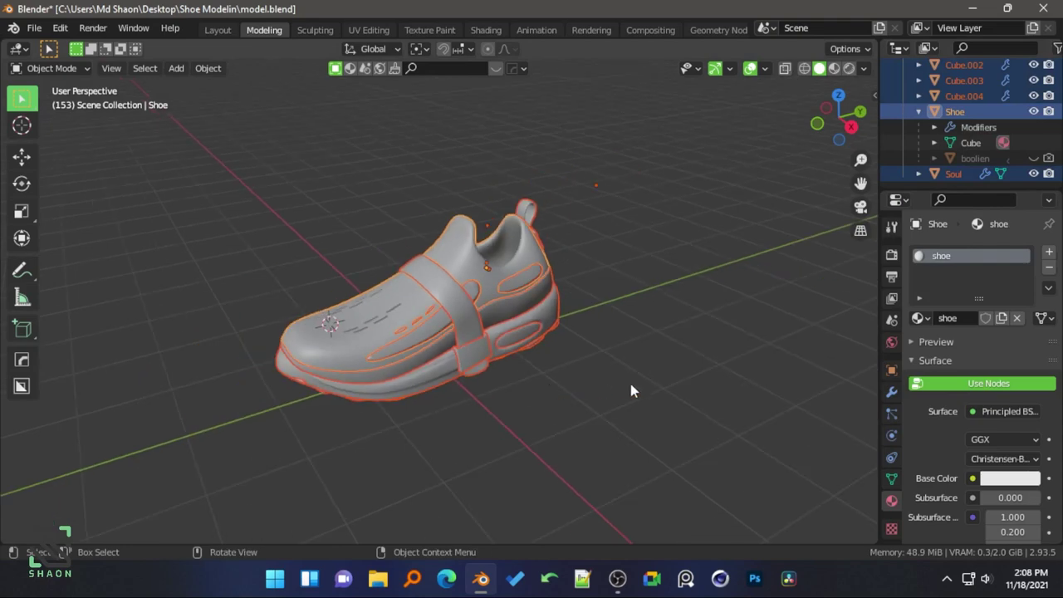
- Export the selected parts as model.fbx with Limit to Selected Objects, then deselect the shoe
{"action": "left_click", "coordinate": [34, 27]}
{"action": "mouse_move", "coordinate": [59, 253]}
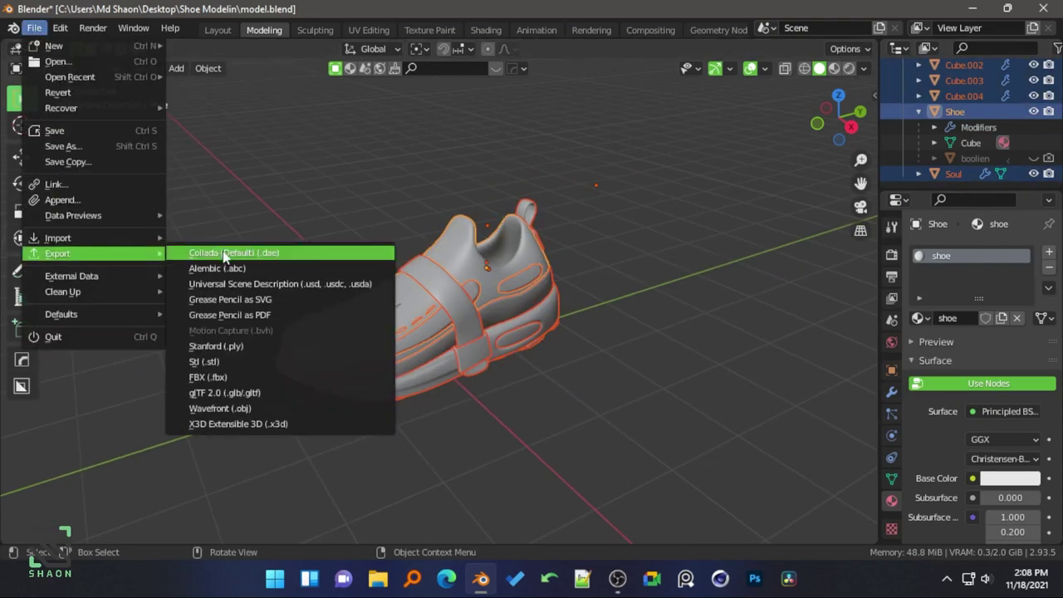
{"action": "left_click", "coordinate": [221, 379]}
{"action": "left_click", "coordinate": [332, 506]}
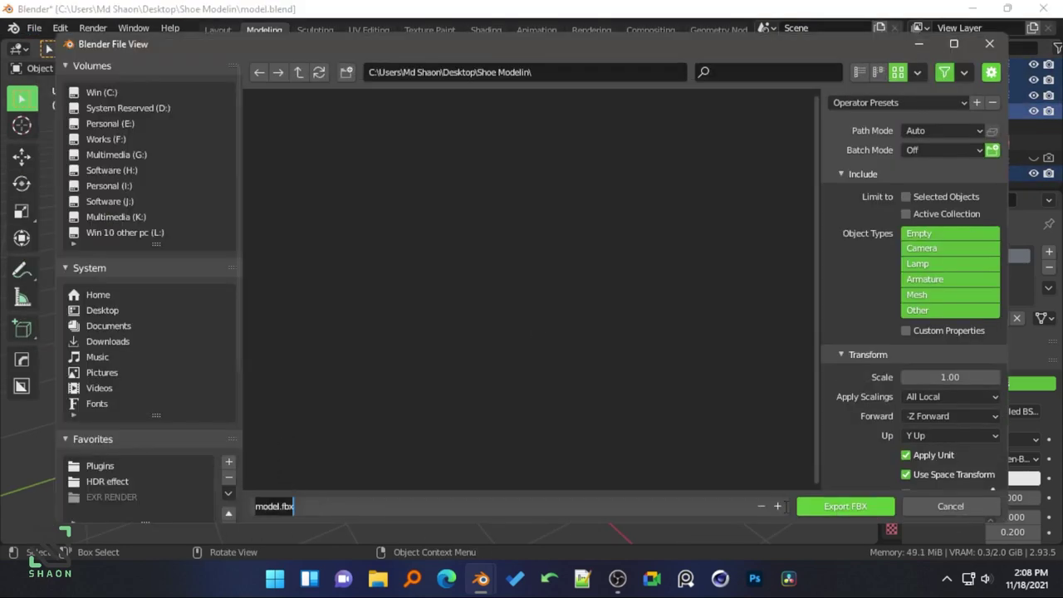
{"action": "left_click", "coordinate": [926, 200]}
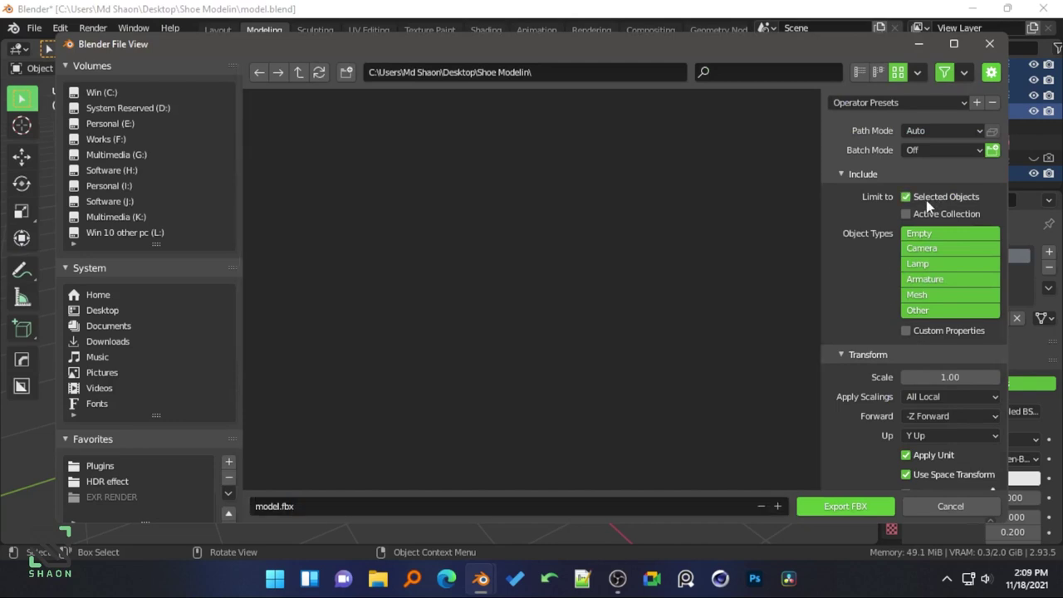
{"action": "left_click", "coordinate": [846, 506]}
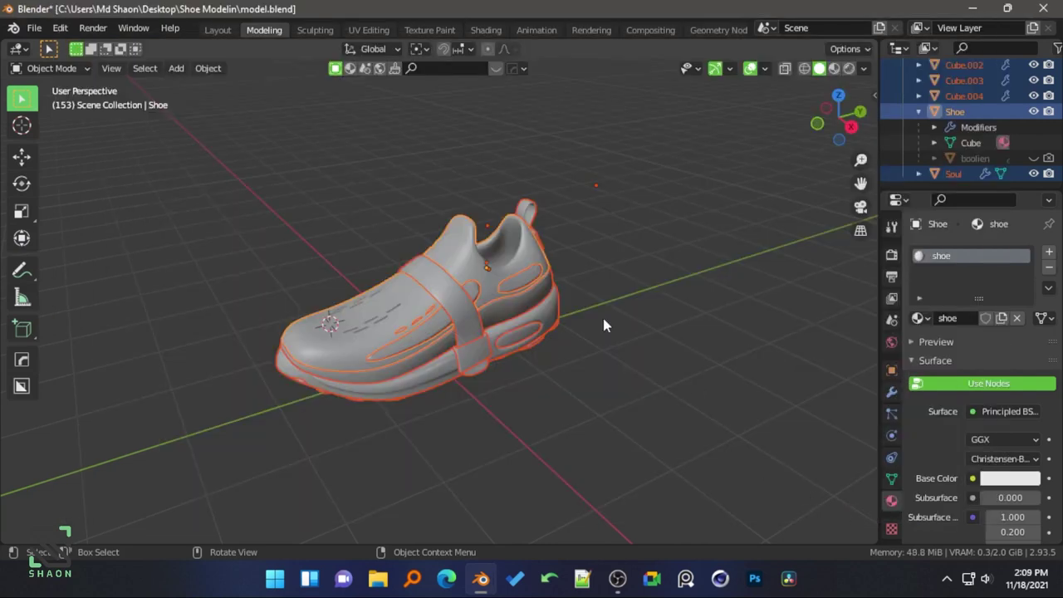
{"action": "scroll", "coordinate": [603, 324], "scroll_direction": "up", "scroll_amount": 1}
{"action": "scroll", "coordinate": [546, 308], "scroll_direction": "up", "scroll_amount": 1}
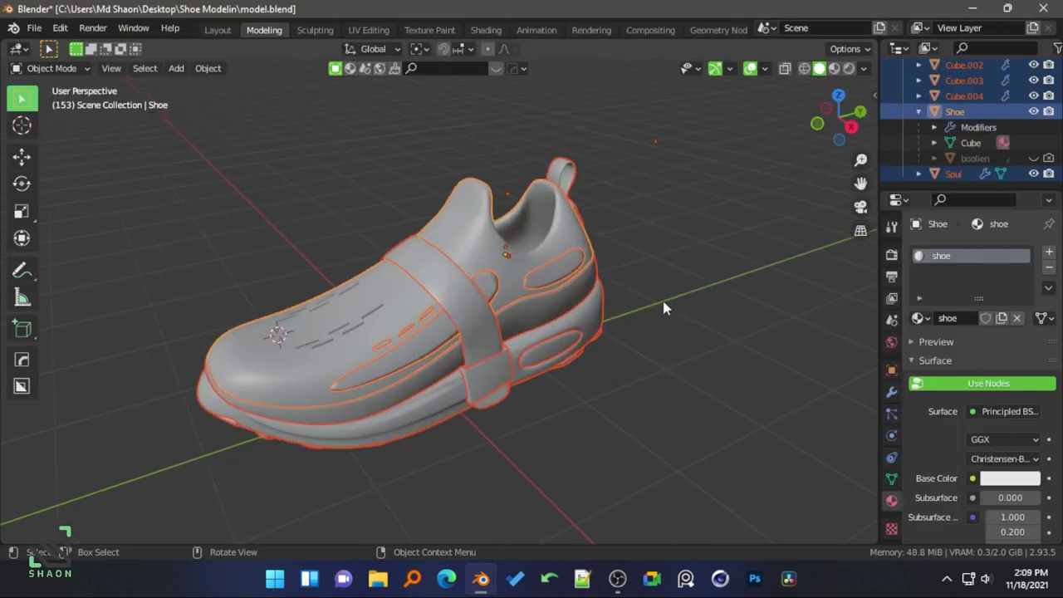
{"action": "left_click", "coordinate": [664, 303]}
- Save in Blender, launch Substance 3D Painter via 'adobe sub' search, and continue past the GPU warning
{"action": "key", "text": "ctrl+s"}
{"action": "left_click", "coordinate": [1008, 9]}
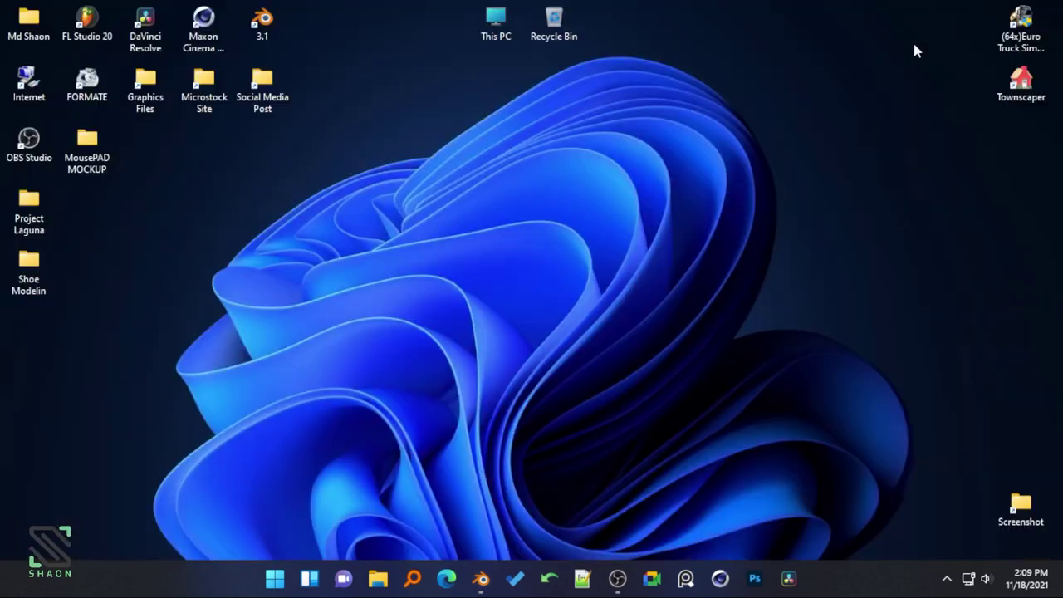
{"action": "key", "text": "super"}
{"action": "type", "text": "adobe"}
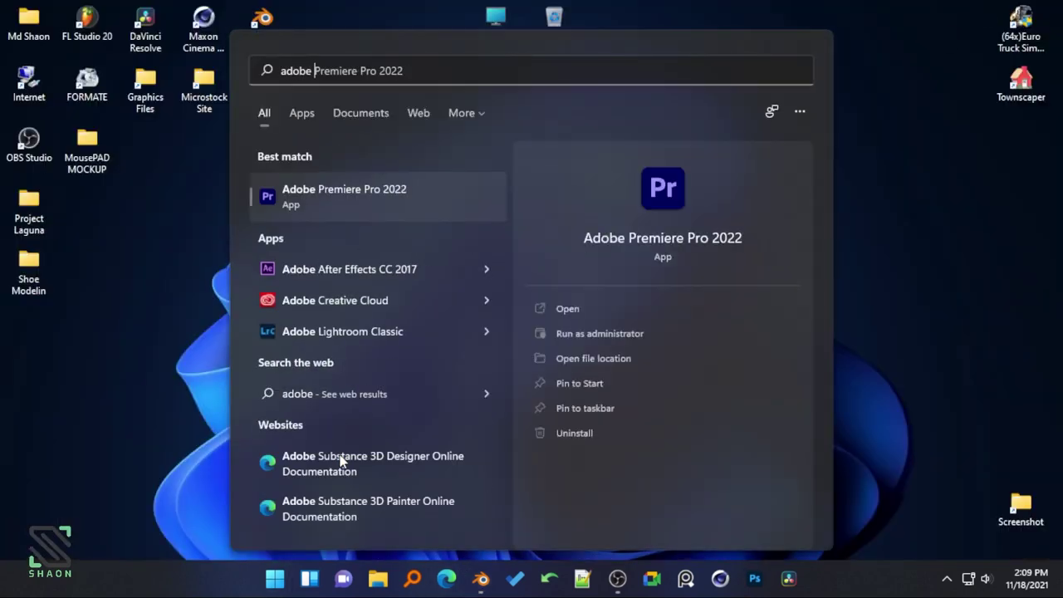
{"action": "type", "text": " sub"}
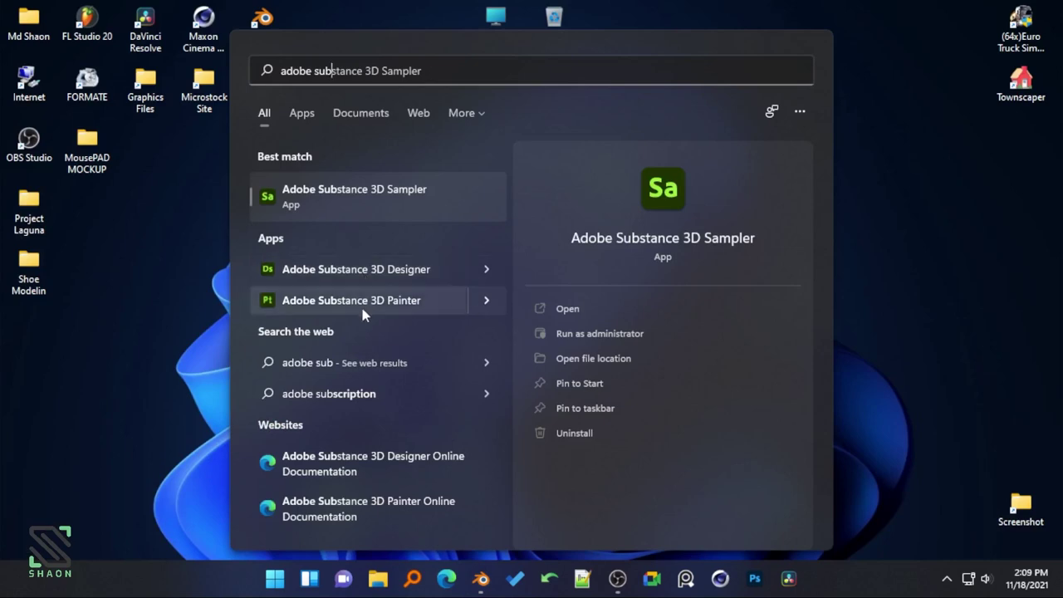
{"action": "left_click", "coordinate": [374, 304]}
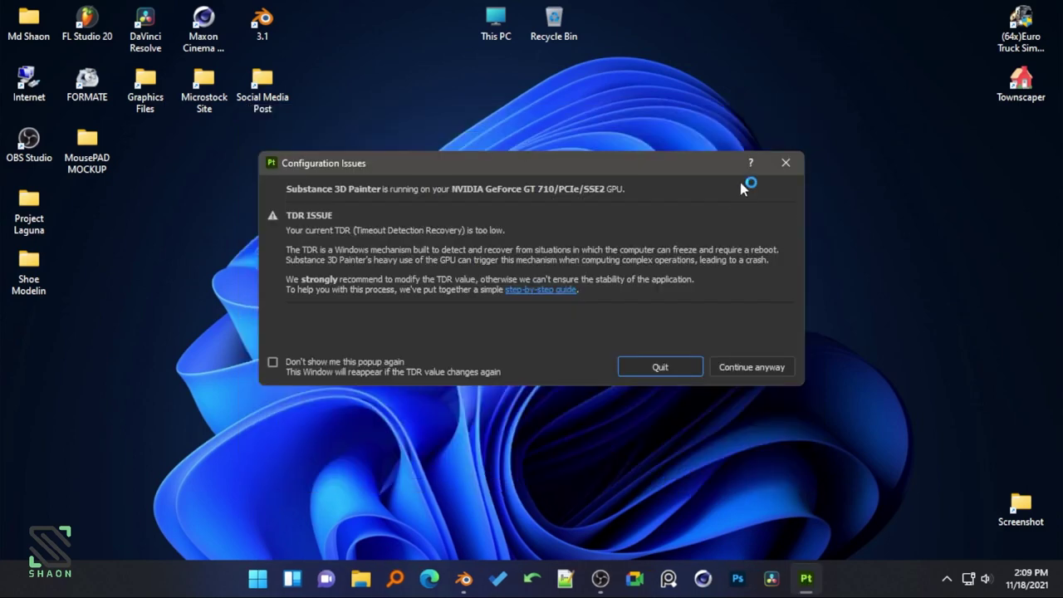
{"action": "left_click", "coordinate": [729, 367]}
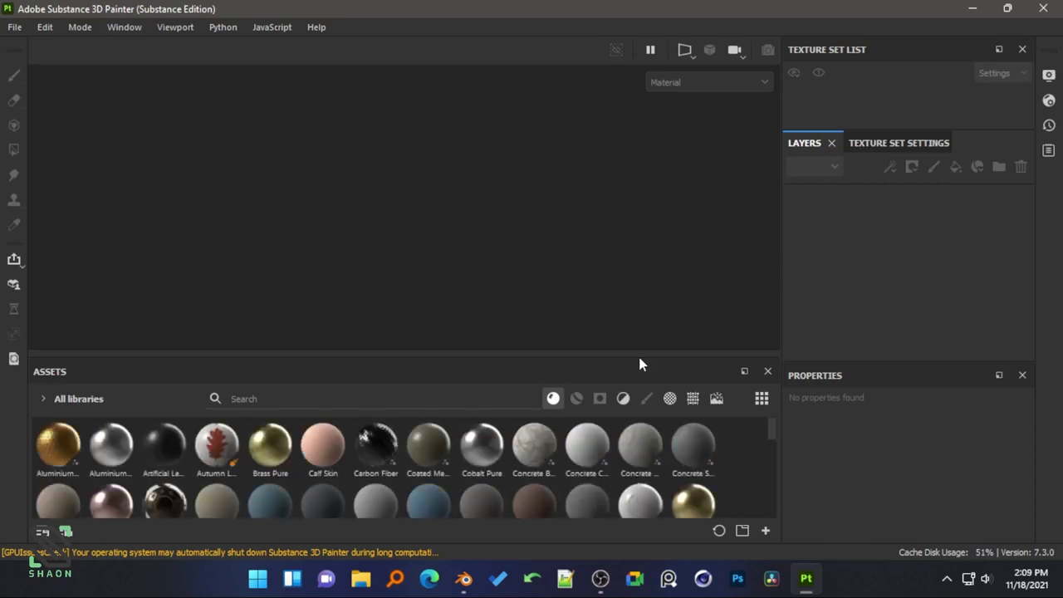
- Start a new project at 1024 resolution with the PBR - Metallic Roughness Alpha-blend template
{"action": "left_click", "coordinate": [14, 27]}
{"action": "left_click", "coordinate": [25, 42]}
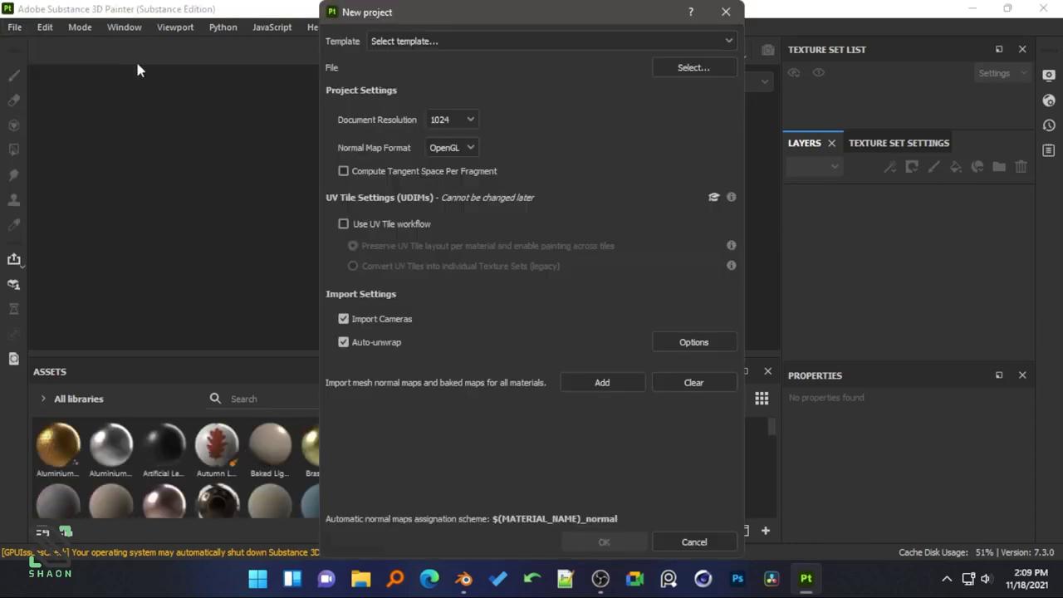
{"action": "left_click", "coordinate": [469, 119]}
{"action": "left_click", "coordinate": [440, 203]}
{"action": "left_click", "coordinate": [540, 41]}
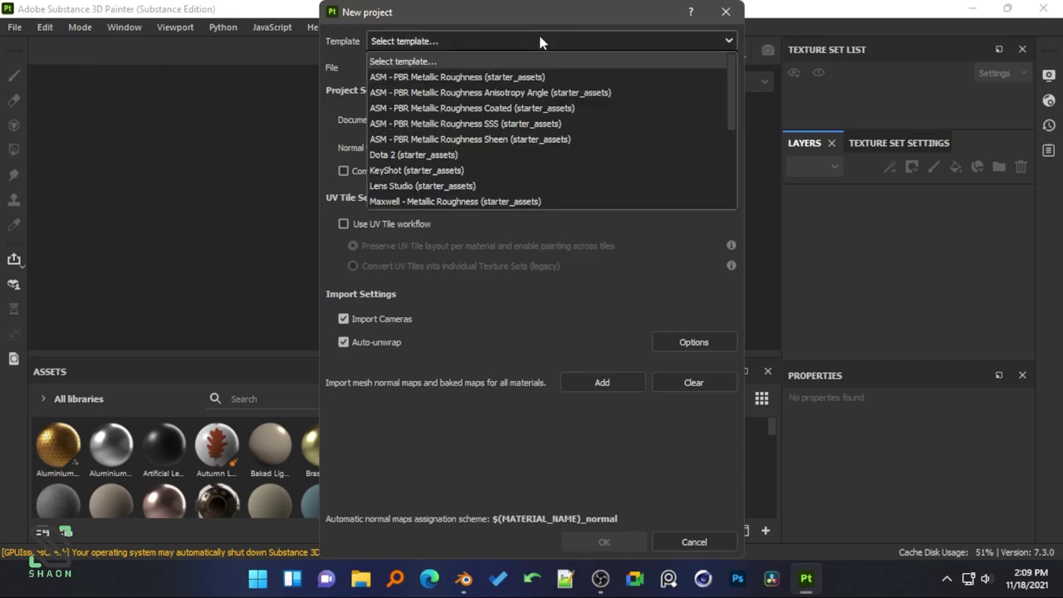
{"action": "left_click", "coordinate": [540, 40]}
{"action": "left_click", "coordinate": [540, 40]}
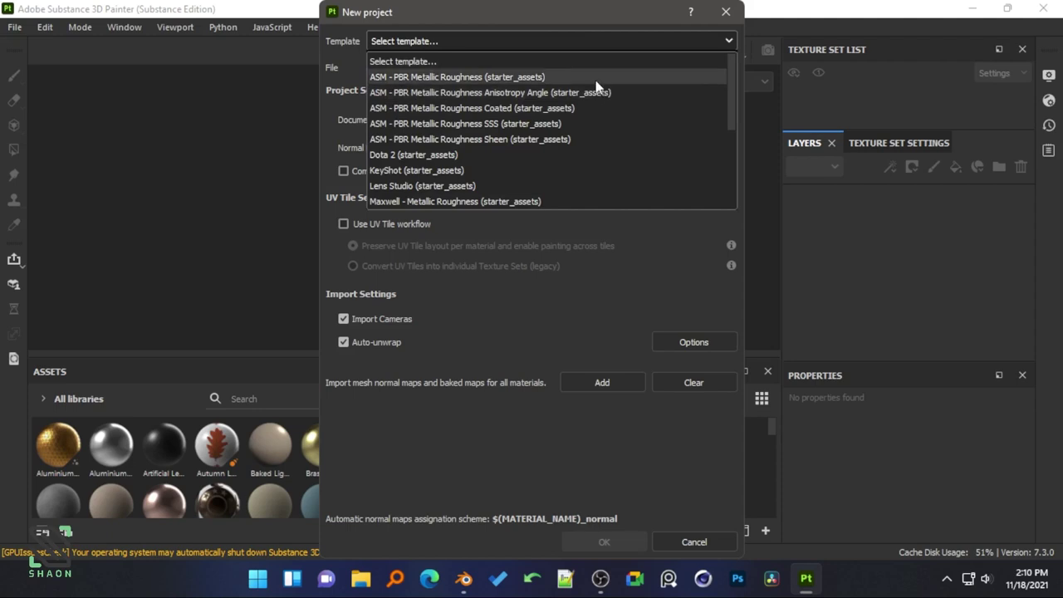
{"action": "scroll", "coordinate": [595, 79], "scroll_direction": "down", "scroll_amount": 3}
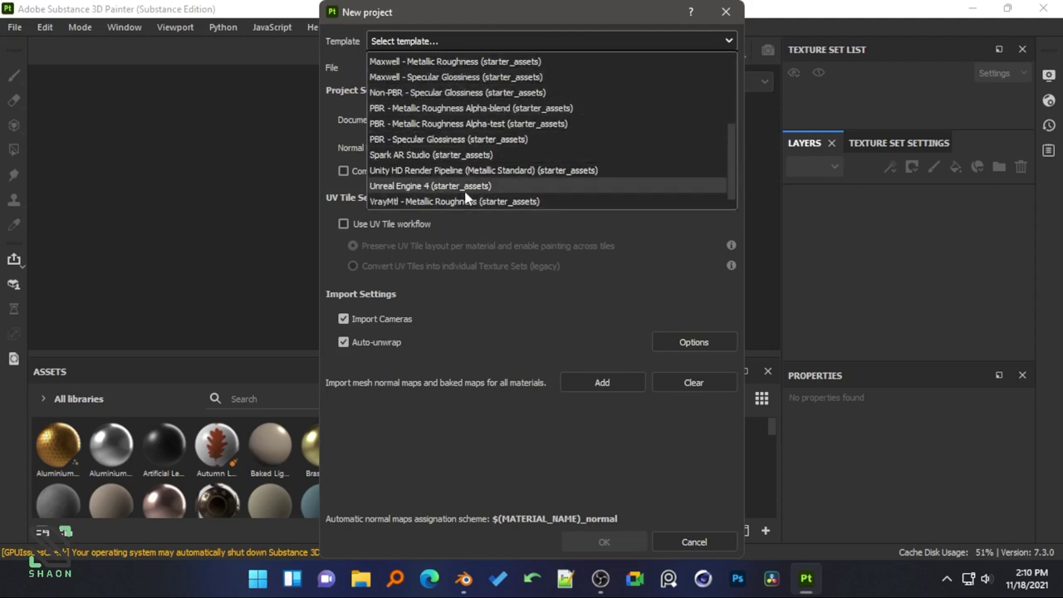
{"action": "left_click", "coordinate": [490, 108]}
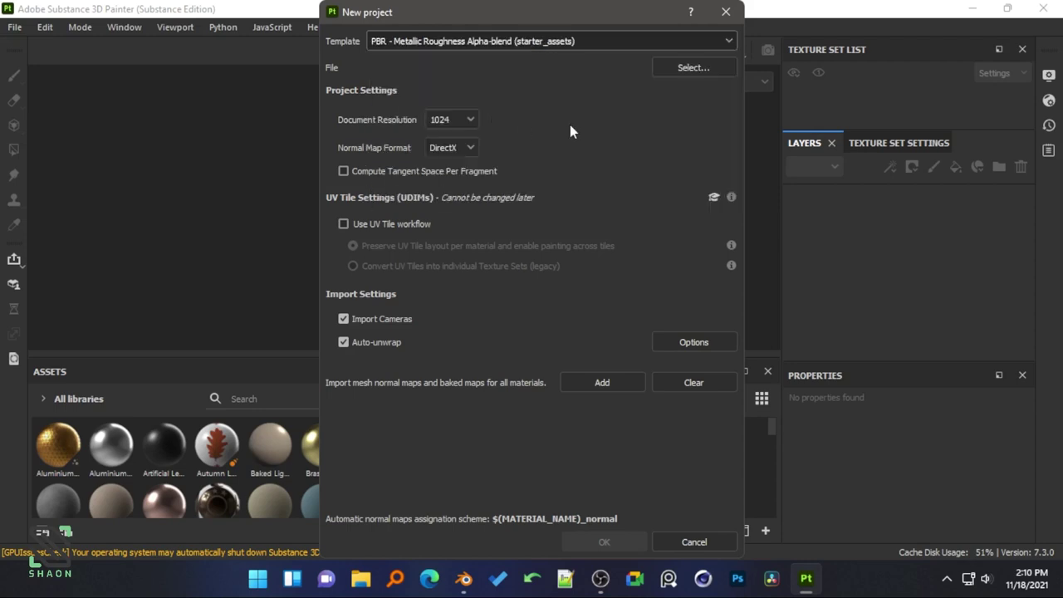
- Choose model.fbx from the Desktop's Shoe Modelin folder as the mesh and create the project
{"action": "left_click", "coordinate": [690, 68]}
{"action": "left_click", "coordinate": [388, 160]}
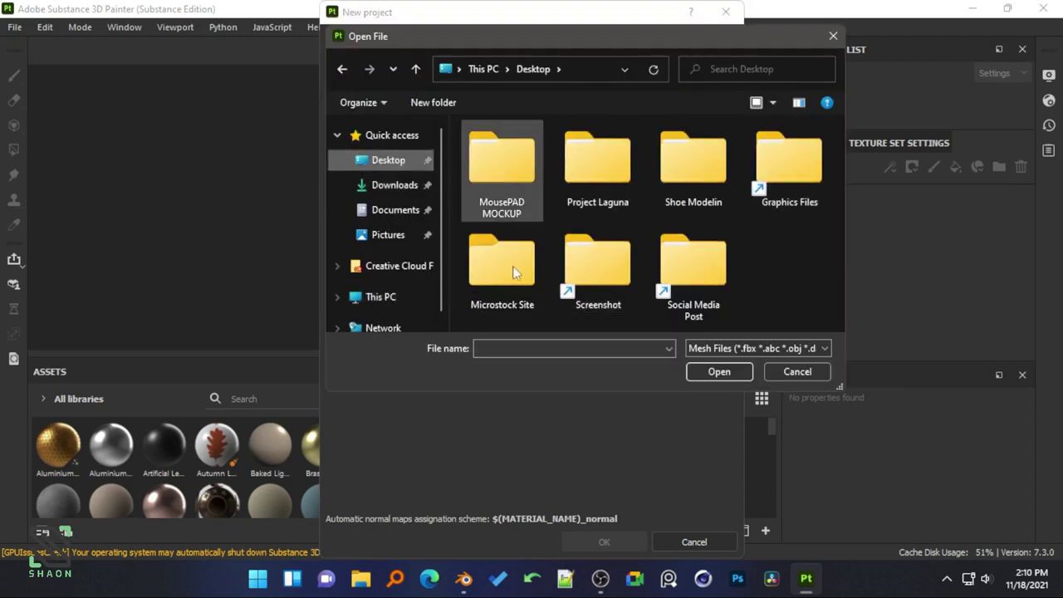
{"action": "double_click", "coordinate": [665, 178]}
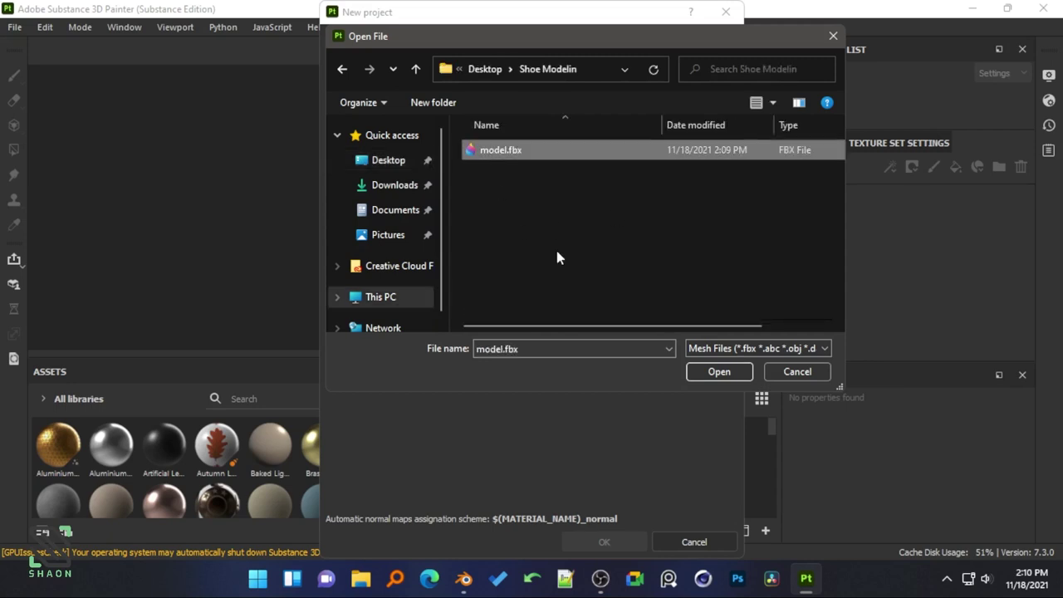
{"action": "key", "text": "Return"}
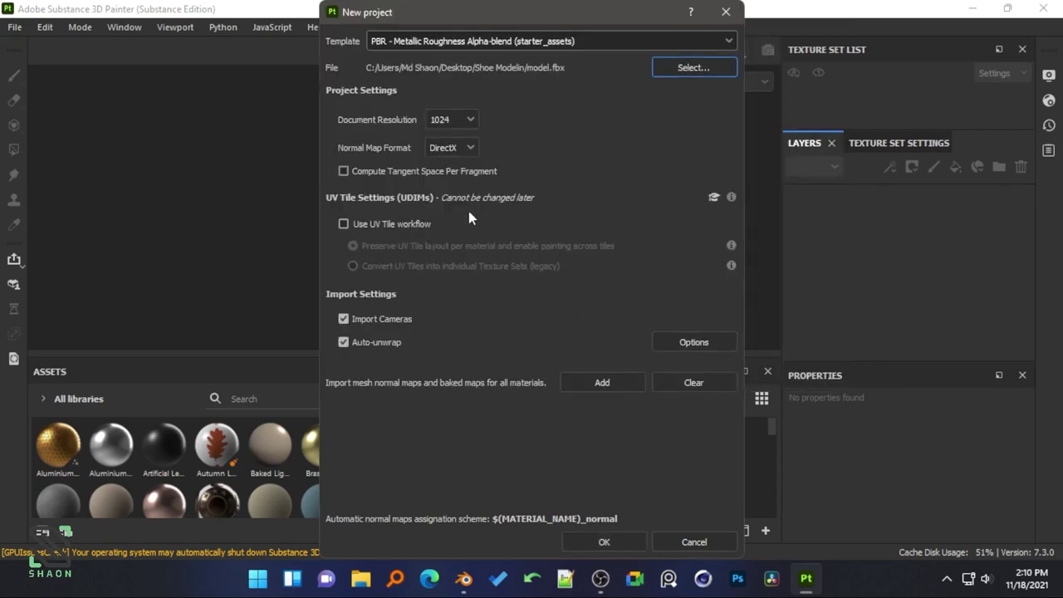
{"action": "left_click", "coordinate": [605, 541]}
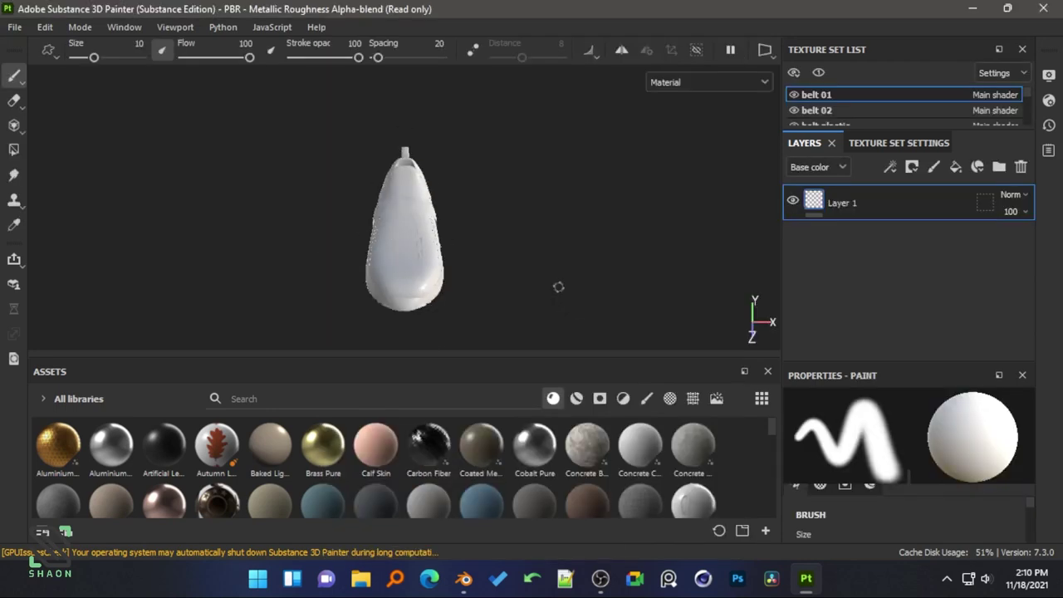
- Bake mesh maps for all the shoe's texture sets and close the baking report
{"action": "mouse_move", "coordinate": [475, 240]}
{"action": "left_mouse_down", "text": "alt"}
{"action": "mouse_move", "coordinate": [265, 256]}
{"action": "mouse_move", "coordinate": [330, 249]}
{"action": "left_mouse_up", "text": "alt"}
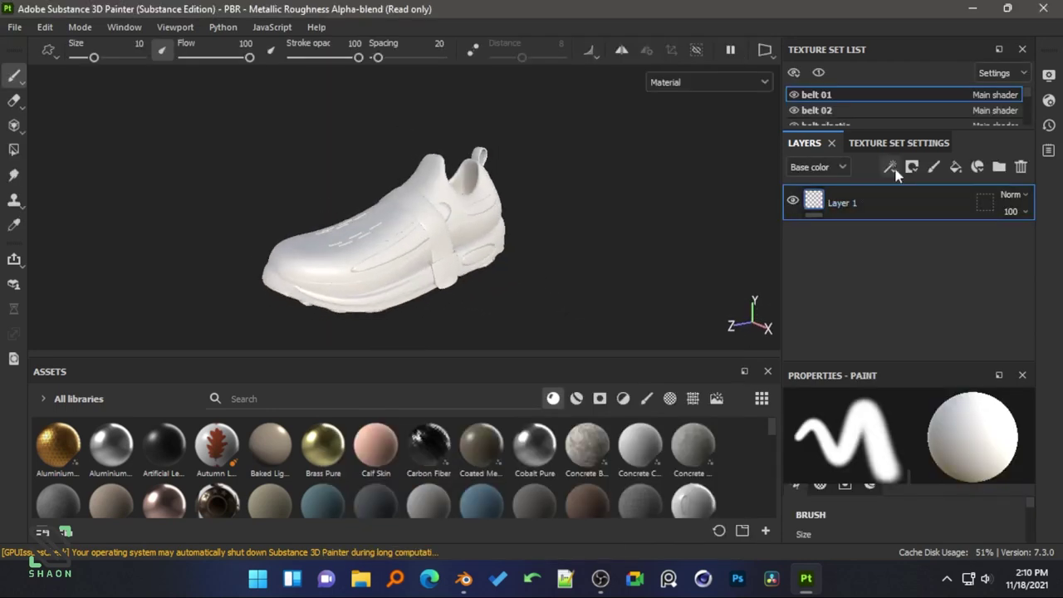
{"action": "left_click", "coordinate": [899, 143]}
{"action": "scroll", "coordinate": [947, 295], "scroll_direction": "down", "scroll_amount": 4}
{"action": "scroll", "coordinate": [1001, 295], "scroll_direction": "down", "scroll_amount": 5}
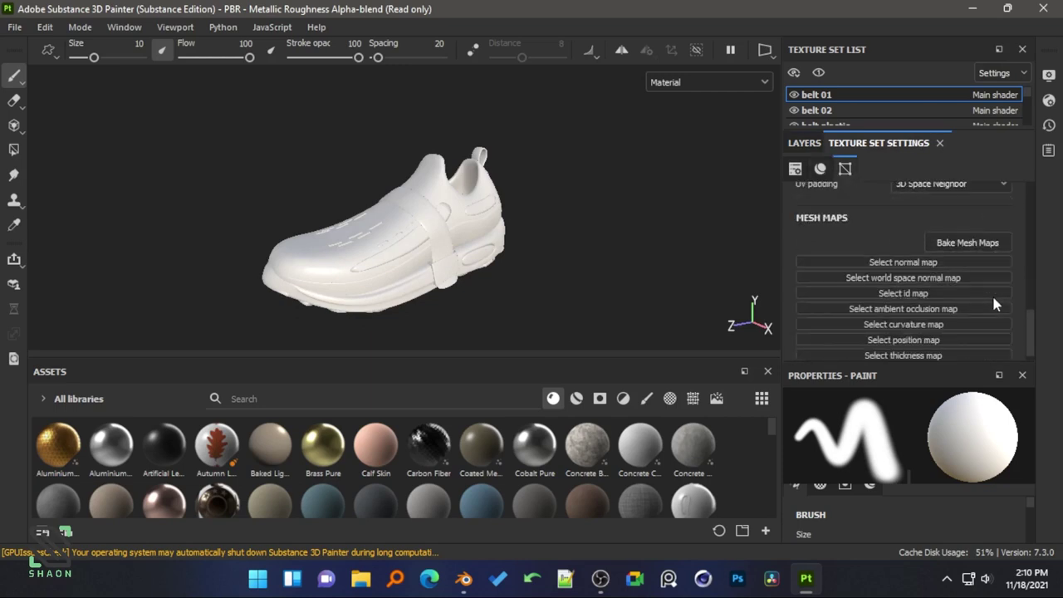
{"action": "left_click", "coordinate": [968, 243]}
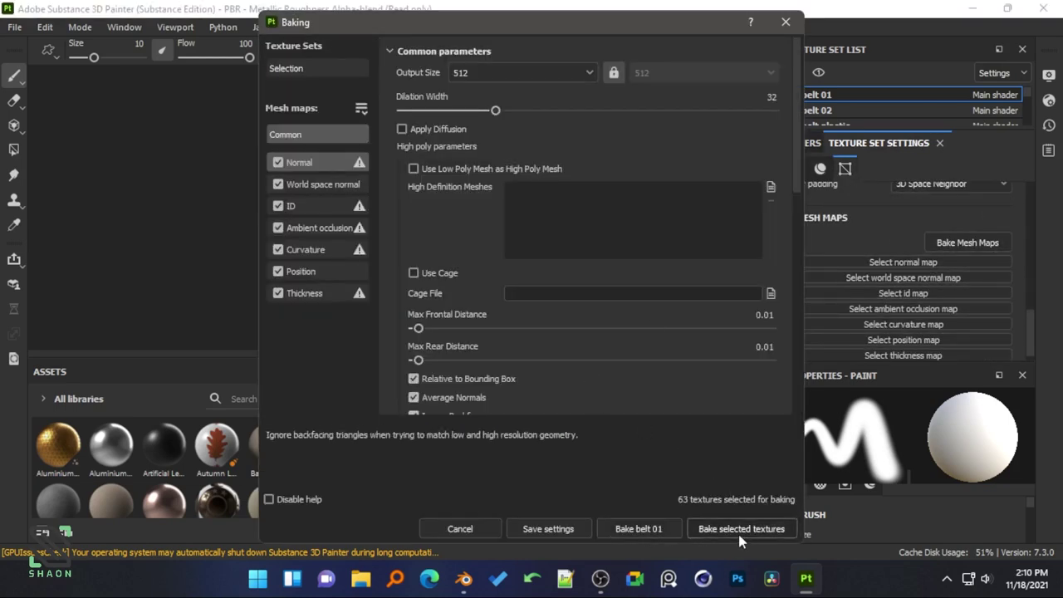
{"action": "left_click", "coordinate": [741, 536]}
{"action": "left_click_drag", "start_coordinate": [680, 173], "coordinate": [703, 116]}
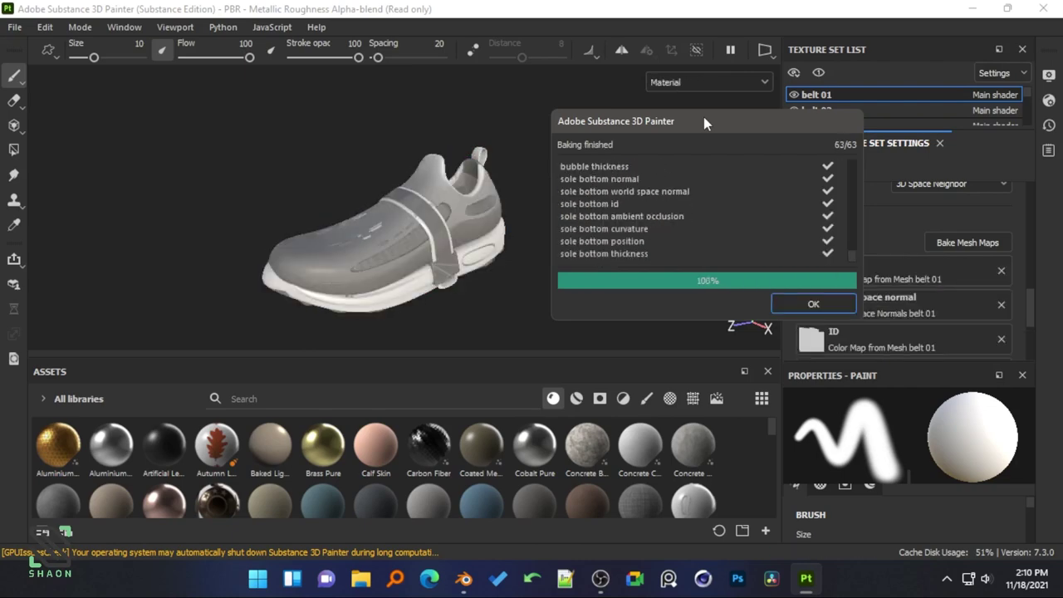
{"action": "left_click", "coordinate": [789, 303]}
- Save the project as 'model texture' in the Shoe Modelin folder
{"action": "key", "text": "ctrl+s"}
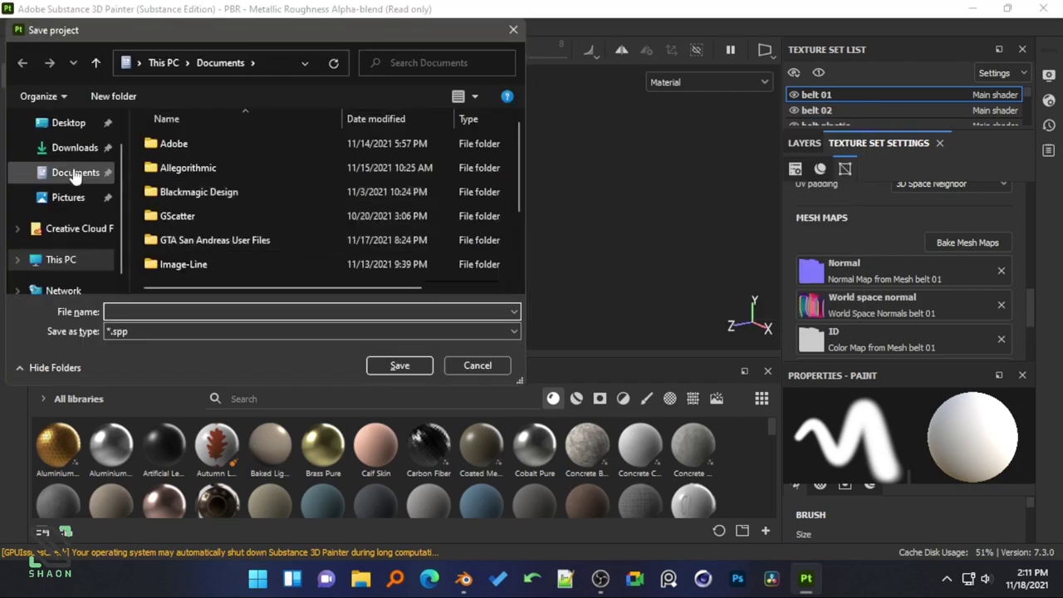
{"action": "left_click", "coordinate": [66, 124]}
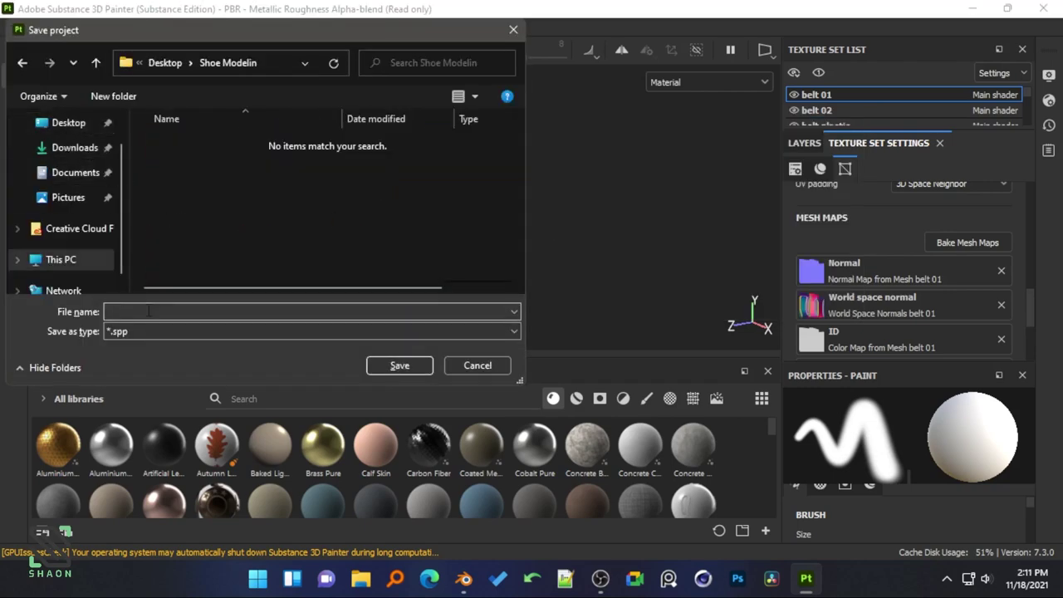
{"action": "type", "text": "model texture"}
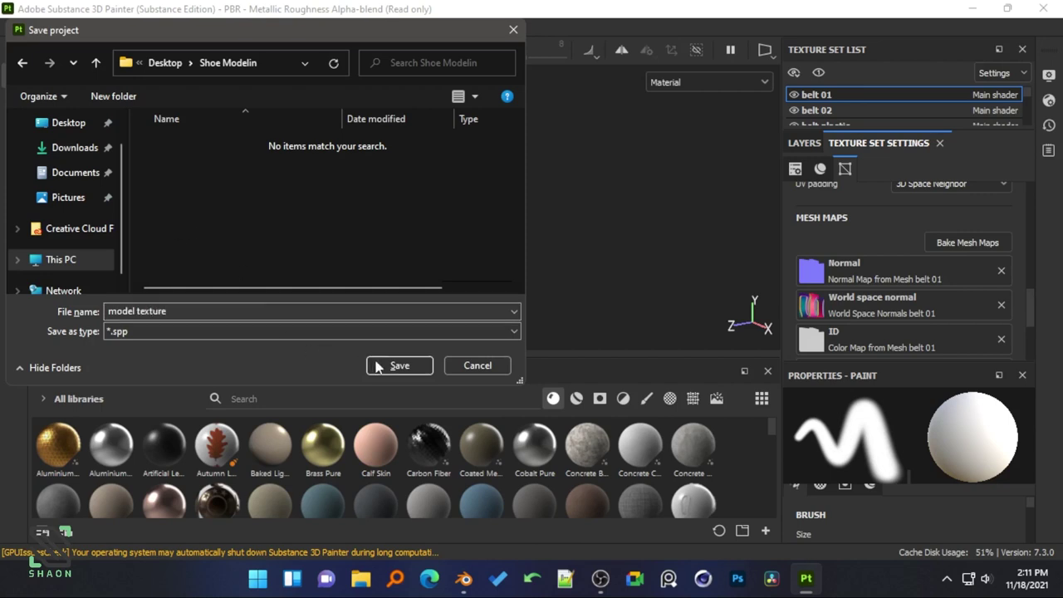
{"action": "left_click", "coordinate": [378, 367]}
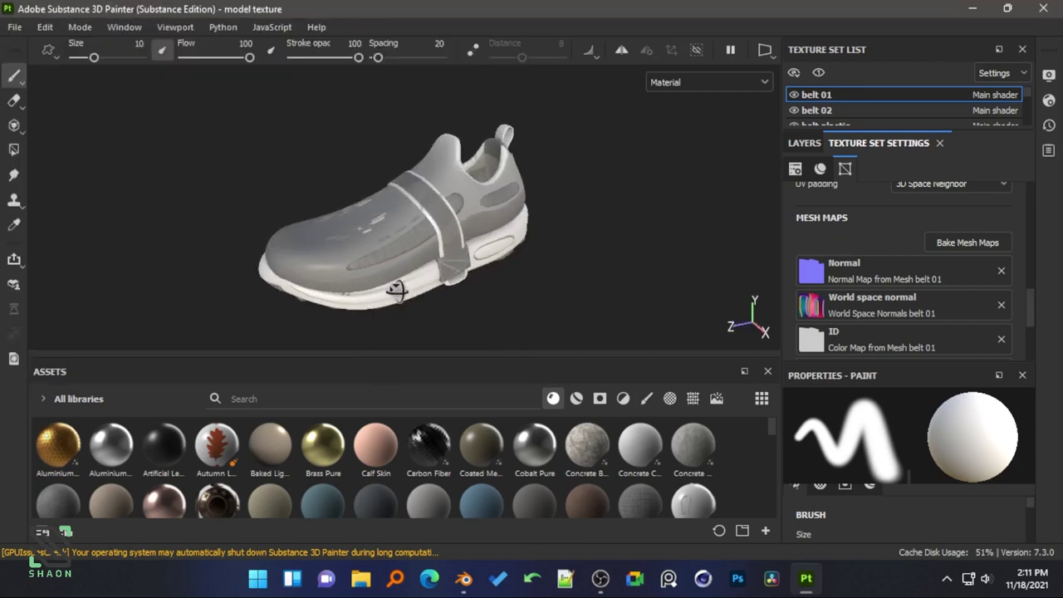
- Search the library for 'leat' and trial the Leather bag fill on the shoe, then undo it
{"action": "scroll", "coordinate": [396, 289], "scroll_direction": "up", "scroll_amount": 3}
{"action": "left_click", "coordinate": [299, 398]}
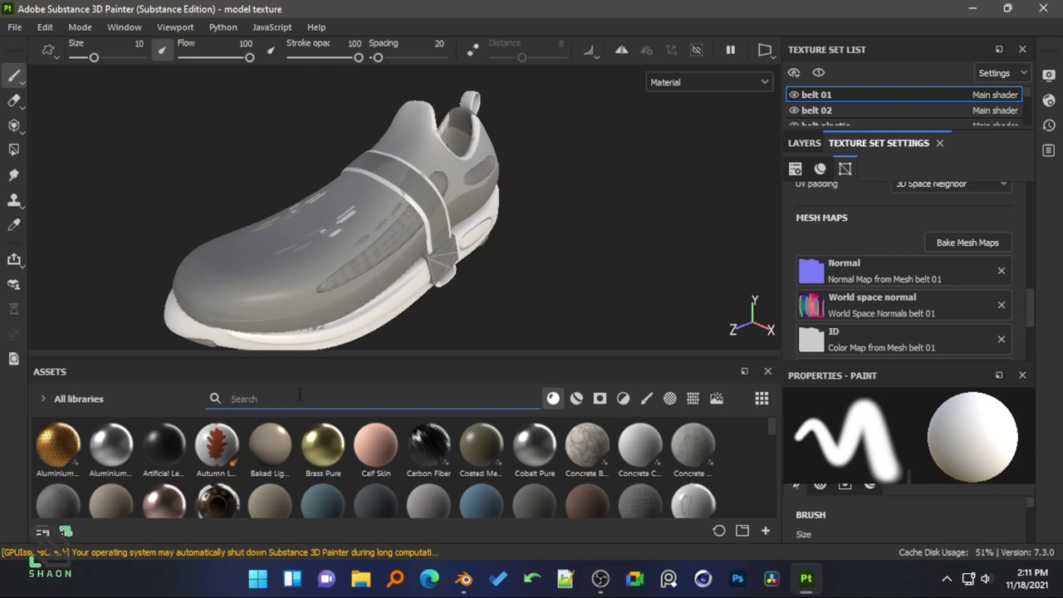
{"action": "type", "text": "eat"}
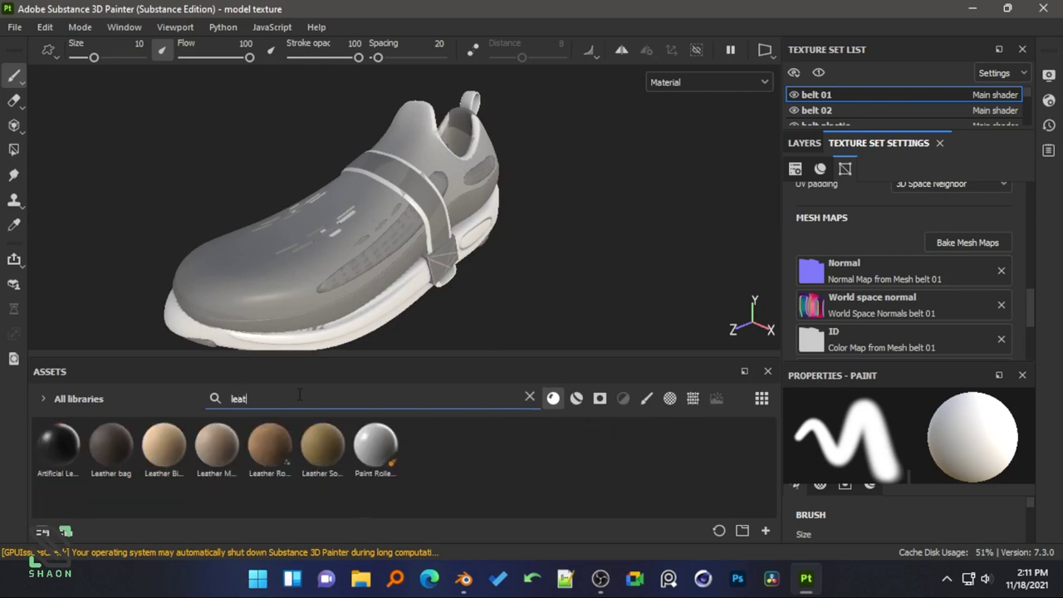
{"action": "mouse_move", "coordinate": [322, 449]}
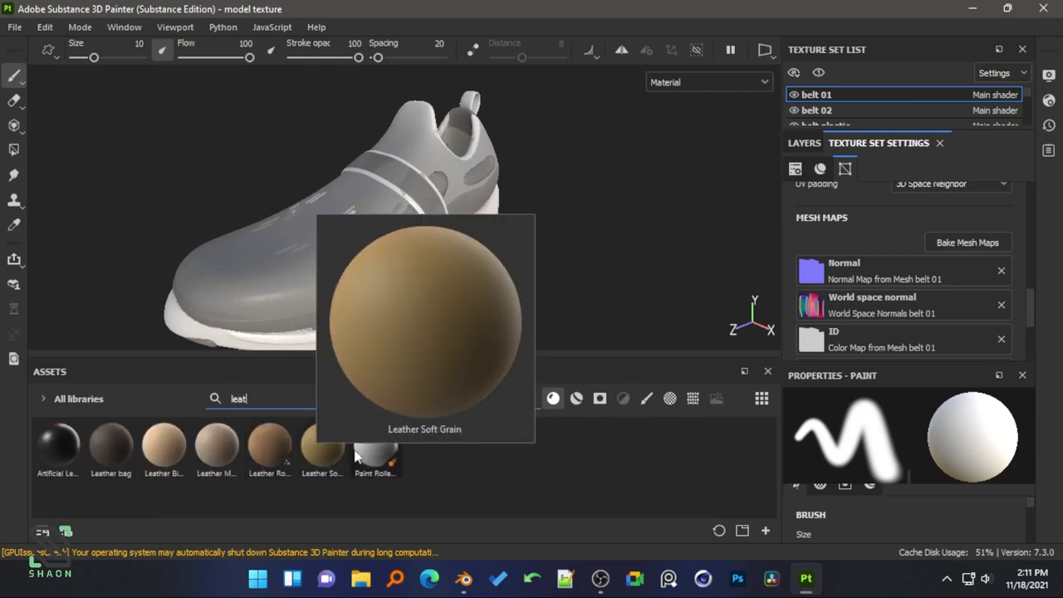
{"action": "left_click_drag", "start_coordinate": [122, 447], "coordinate": [246, 293]}
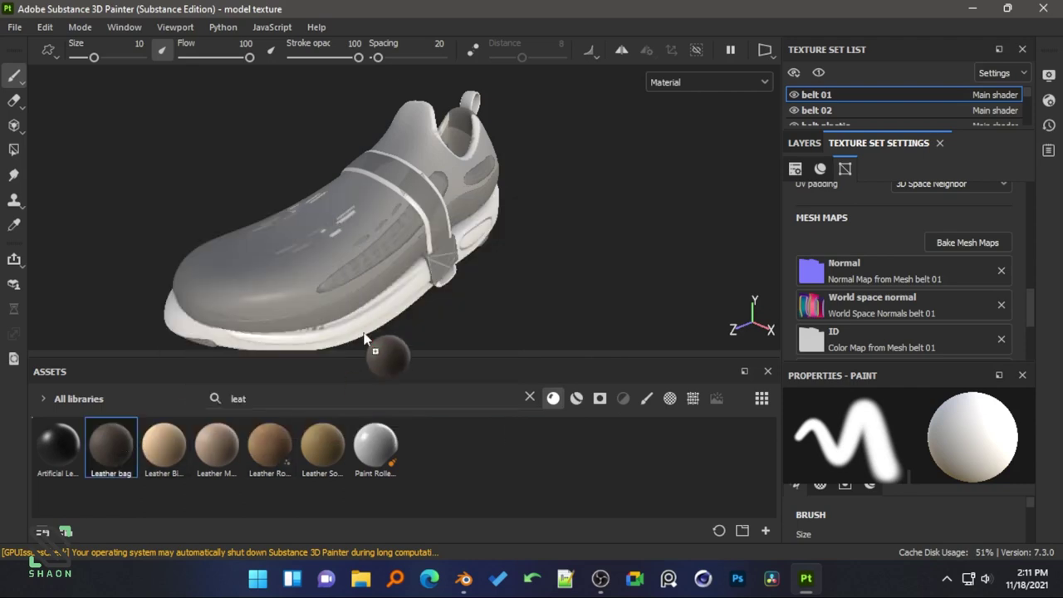
{"action": "left_click_drag", "start_coordinate": [402, 297], "coordinate": [402, 297]}
{"action": "mouse_move", "coordinate": [541, 254]}
{"action": "left_mouse_down", "text": "alt"}
{"action": "mouse_move", "coordinate": [458, 190]}
{"action": "mouse_move", "coordinate": [328, 285]}
{"action": "mouse_move", "coordinate": [379, 230]}
{"action": "left_mouse_up", "text": "alt"}
{"action": "mouse_move", "coordinate": [378, 230]}
{"action": "right_mouse_down", "text": "alt"}
{"action": "mouse_move", "coordinate": [541, 242]}
{"action": "mouse_move", "coordinate": [311, 359]}
{"action": "right_mouse_up", "text": "alt"}
{"action": "key", "text": "ctrl+z"}
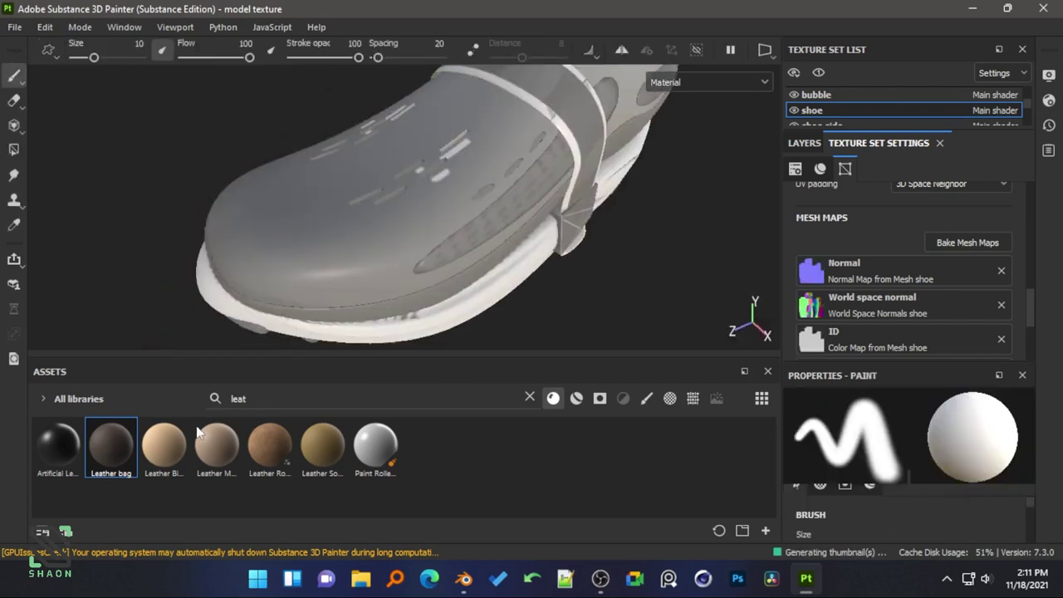
- Trial a brown grained leather fill on the shoe, inspect it, and undo
{"action": "left_click_drag", "start_coordinate": [349, 247], "coordinate": [349, 247]}
{"action": "mouse_move", "coordinate": [419, 246]}
{"action": "left_mouse_down", "text": "alt"}
{"action": "mouse_move", "coordinate": [474, 238]}
{"action": "mouse_move", "coordinate": [359, 252]}
{"action": "mouse_move", "coordinate": [424, 209]}
{"action": "left_mouse_up", "text": "alt"}
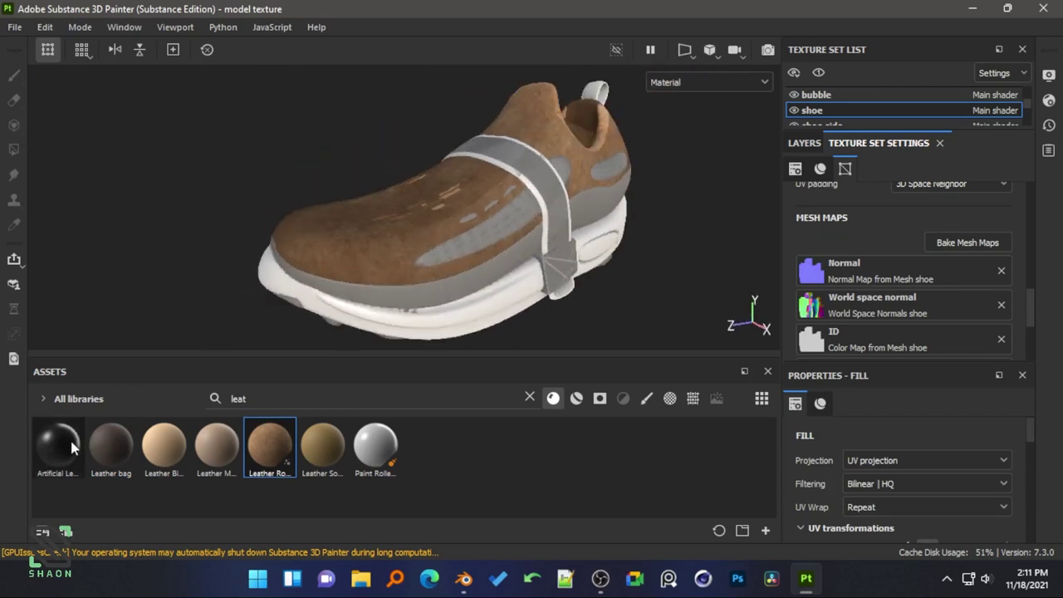
{"action": "key", "text": "ctrl+z"}
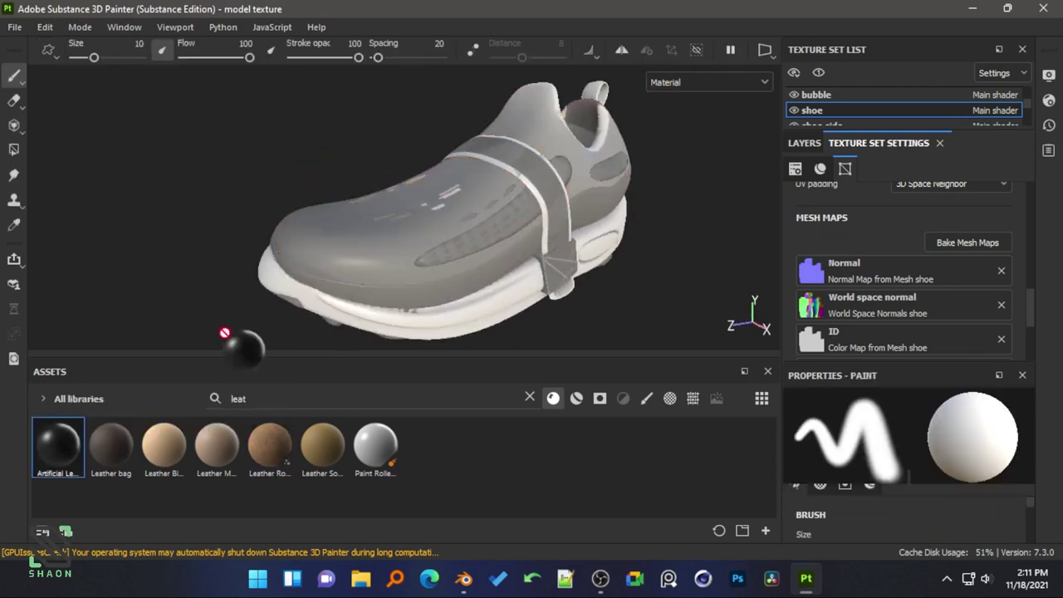
- Trial dark artificial leather, Leather bag and brown grained leather on the shoe, undoing each
{"action": "mouse_move", "coordinate": [347, 258]}
{"action": "left_mouse_down"}
{"action": "mouse_move", "coordinate": [603, 245]}
{"action": "mouse_move", "coordinate": [410, 240]}
{"action": "left_mouse_up"}
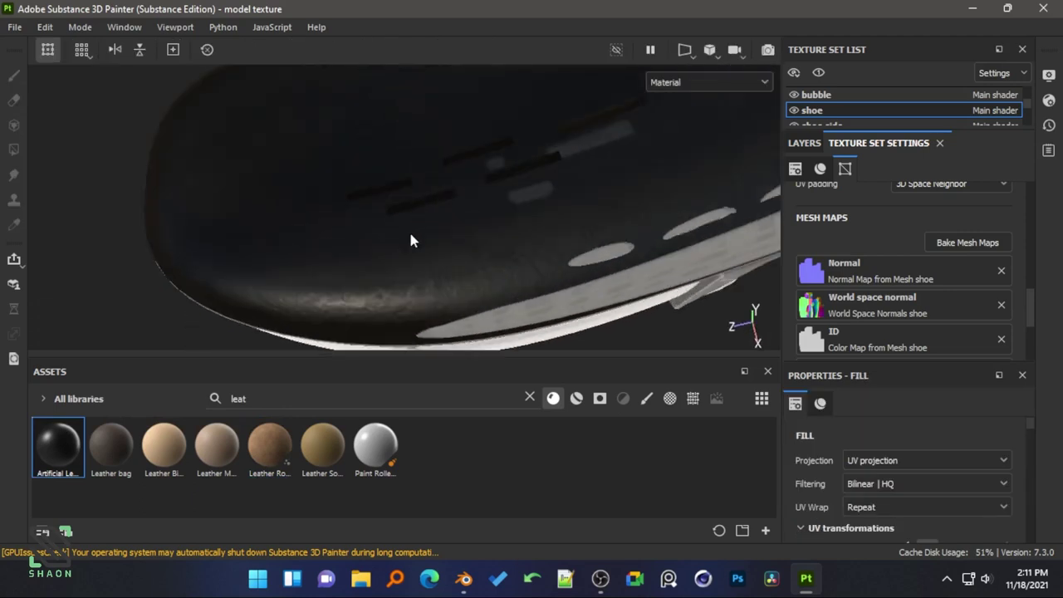
{"action": "key", "text": "ctrl+z"}
{"action": "left_click_drag", "start_coordinate": [280, 284], "coordinate": [293, 277]}
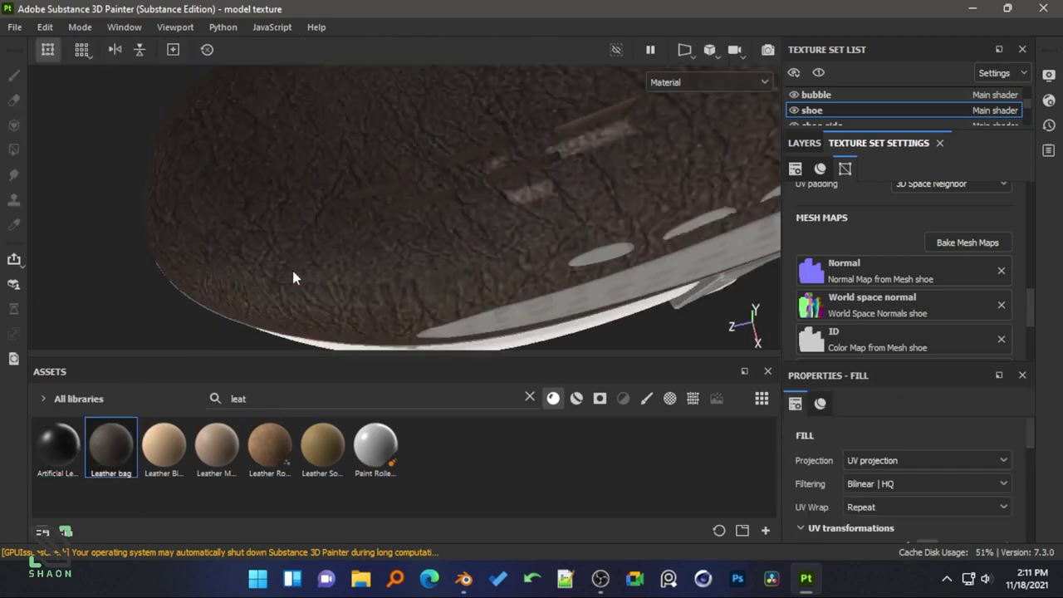
{"action": "scroll", "coordinate": [393, 208], "scroll_direction": "down", "scroll_amount": 3}
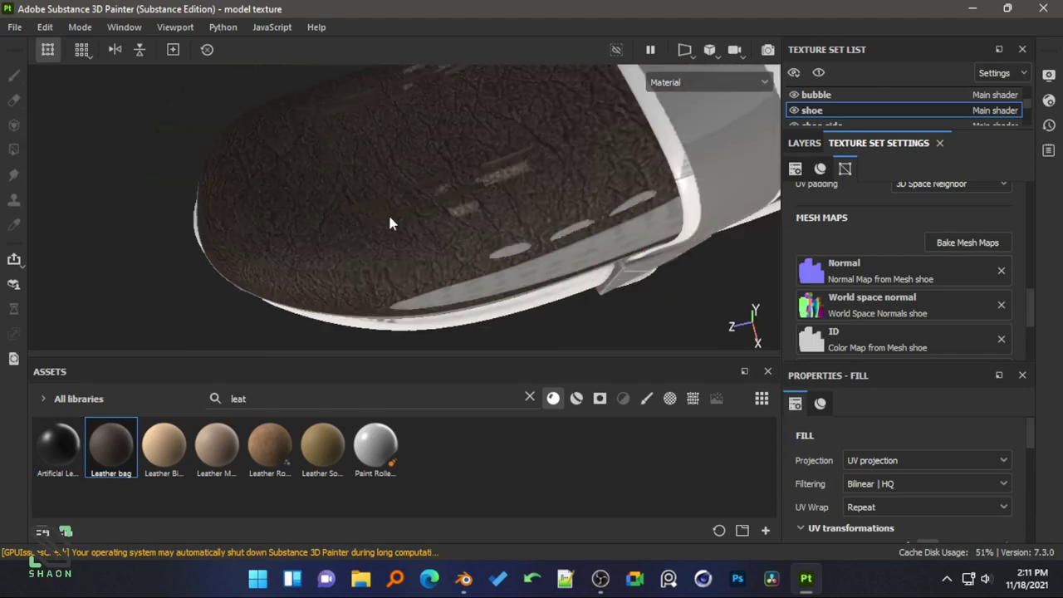
{"action": "key", "text": "ctrl+z"}
{"action": "left_click_drag", "start_coordinate": [270, 445], "coordinate": [288, 407]}
{"action": "mouse_move", "coordinate": [374, 256]}
{"action": "left_mouse_down"}
{"action": "mouse_move", "coordinate": [457, 115]}
{"action": "mouse_move", "coordinate": [395, 197]}
{"action": "mouse_move", "coordinate": [680, 188]}
{"action": "mouse_move", "coordinate": [410, 188]}
{"action": "mouse_move", "coordinate": [459, 205]}
{"action": "left_mouse_up"}
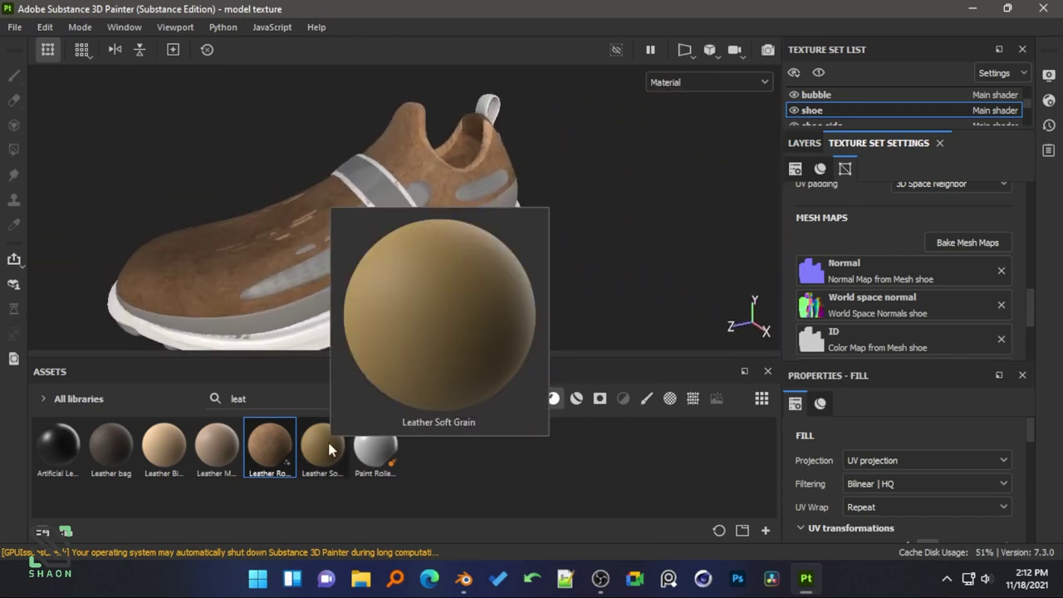
{"action": "key", "text": "ctrl+z"}
- Trial another leather and Artificial Leather on the shoe upper, undoing both
{"action": "left_click_drag", "start_coordinate": [326, 449], "coordinate": [214, 276]}
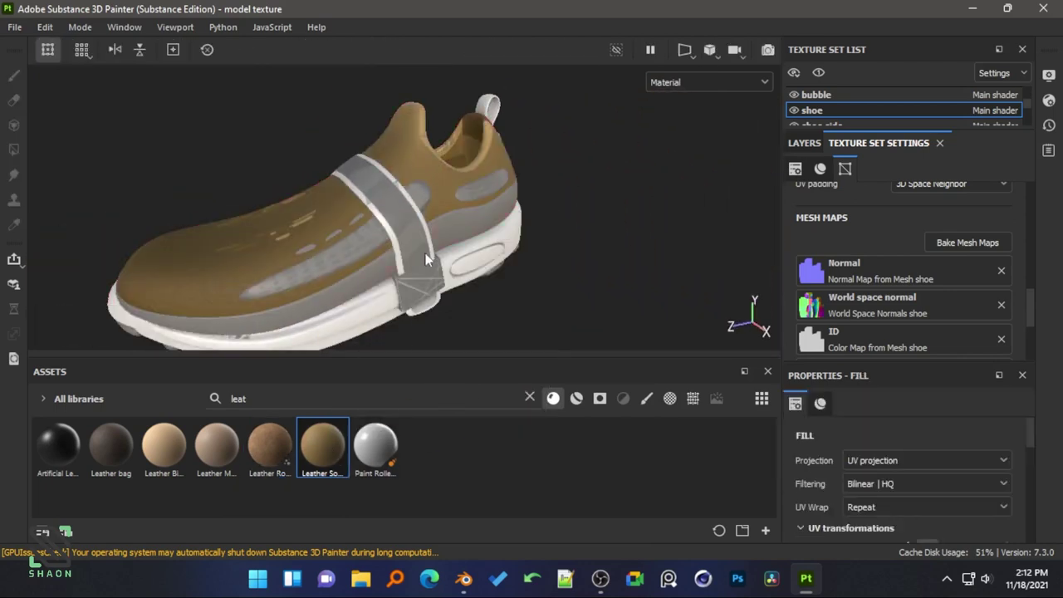
{"action": "mouse_move", "coordinate": [349, 275]}
{"action": "left_mouse_down", "text": "alt"}
{"action": "mouse_move", "coordinate": [372, 247]}
{"action": "mouse_move", "coordinate": [228, 269]}
{"action": "left_mouse_up", "text": "alt"}
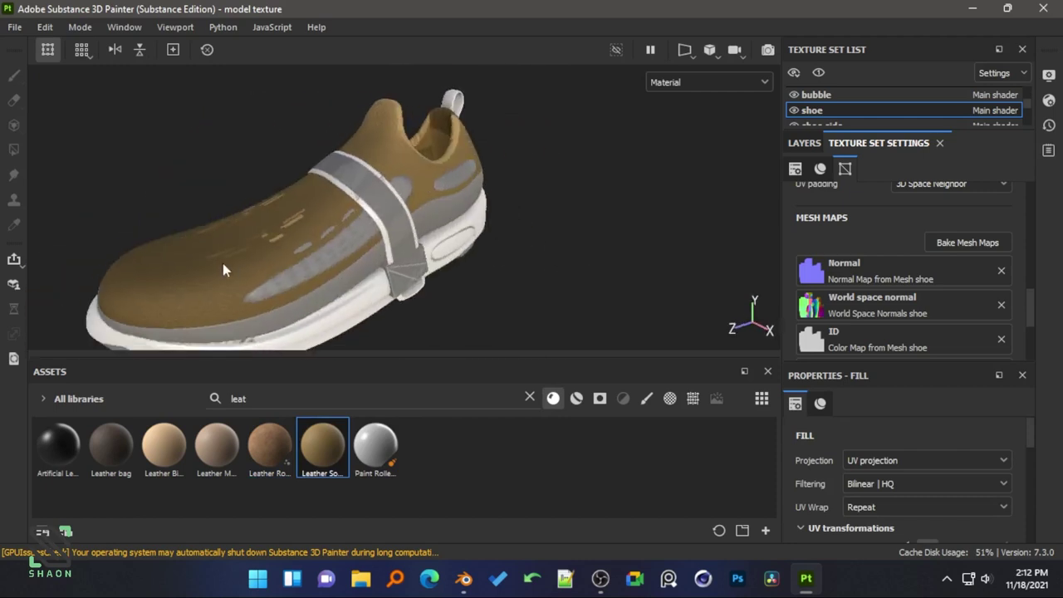
{"action": "scroll", "coordinate": [372, 241], "scroll_direction": "up", "scroll_amount": 5}
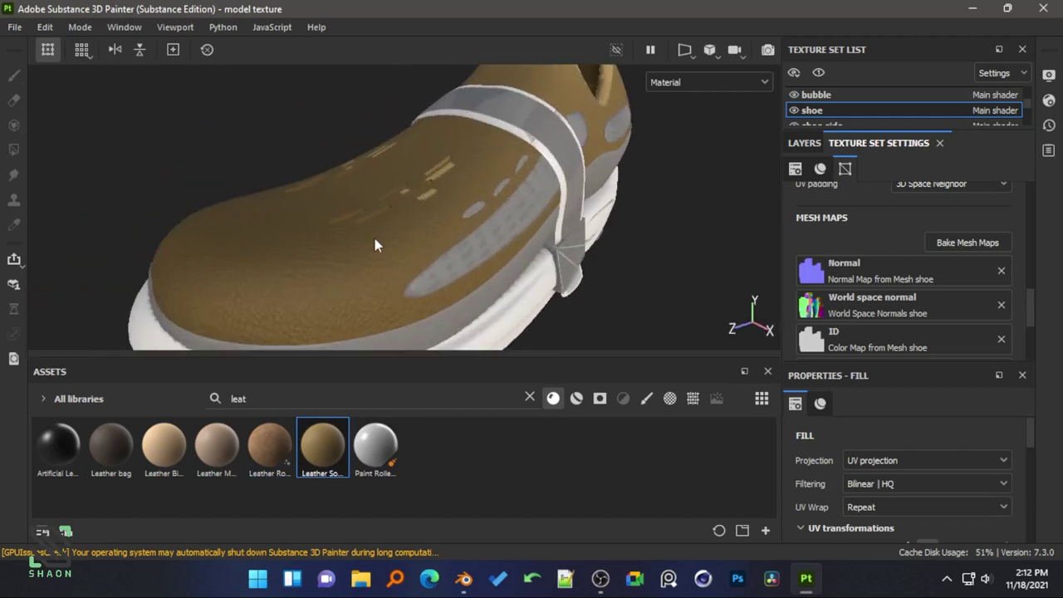
{"action": "key", "text": "ctrl+z"}
{"action": "mouse_move", "coordinate": [58, 446]}
{"action": "left_mouse_down"}
{"action": "mouse_move", "coordinate": [353, 281]}
{"action": "mouse_move", "coordinate": [356, 269]}
{"action": "mouse_move", "coordinate": [505, 239]}
{"action": "mouse_move", "coordinate": [309, 283]}
{"action": "left_mouse_up"}
{"action": "key", "text": "ctrl+z"}
- Enlarge the Leather bag grain in the floating fill settings and reapply it to the upper
{"action": "left_click_drag", "start_coordinate": [791, 165], "coordinate": [416, 208]}
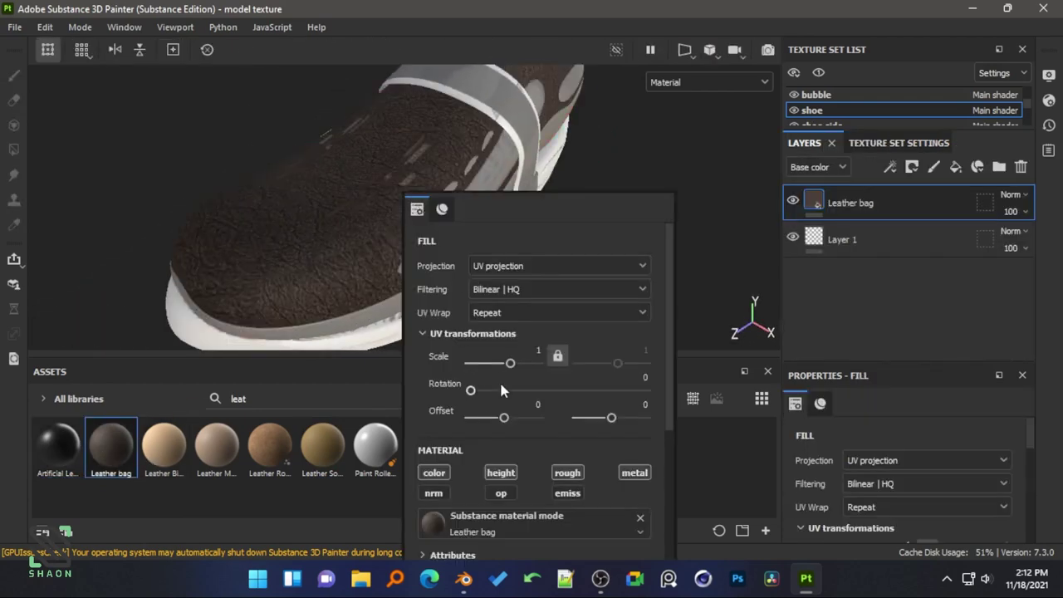
{"action": "left_click_drag", "start_coordinate": [510, 363], "coordinate": [488, 364]}
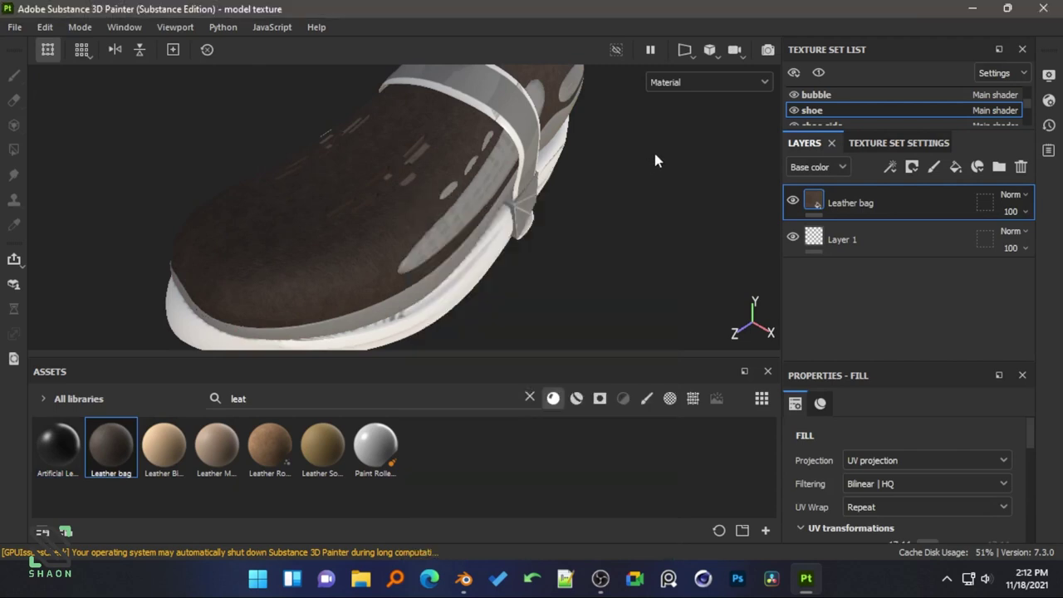
{"action": "left_click_drag", "start_coordinate": [655, 159], "coordinate": [357, 203], "text": "alt"}
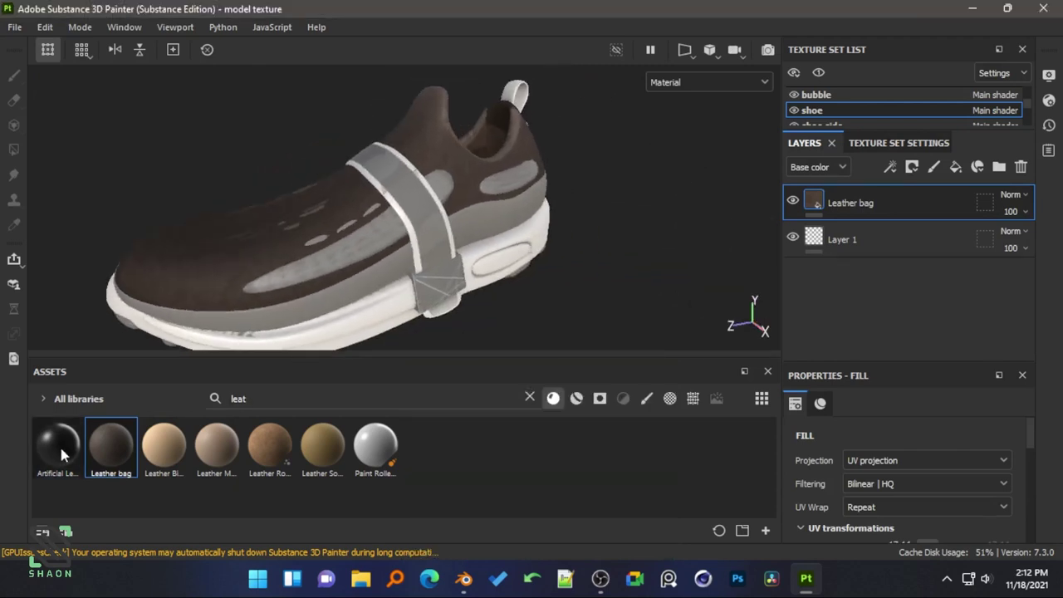
{"action": "mouse_move", "coordinate": [111, 446]}
{"action": "left_mouse_down"}
{"action": "mouse_move", "coordinate": [347, 299]}
{"action": "mouse_move", "coordinate": [380, 266]}
{"action": "left_mouse_up"}
{"action": "key", "text": "ctrl+z"}
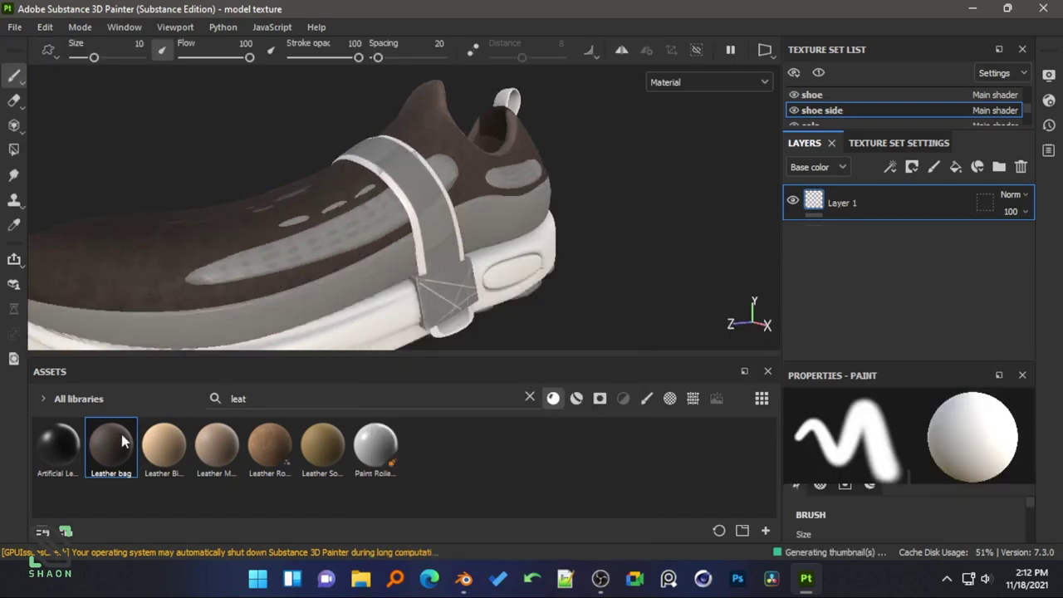
- Apply Artificial Leather to the sole after undoing a trial on the shoe side
{"action": "left_click_drag", "start_coordinate": [57, 446], "coordinate": [357, 306]}
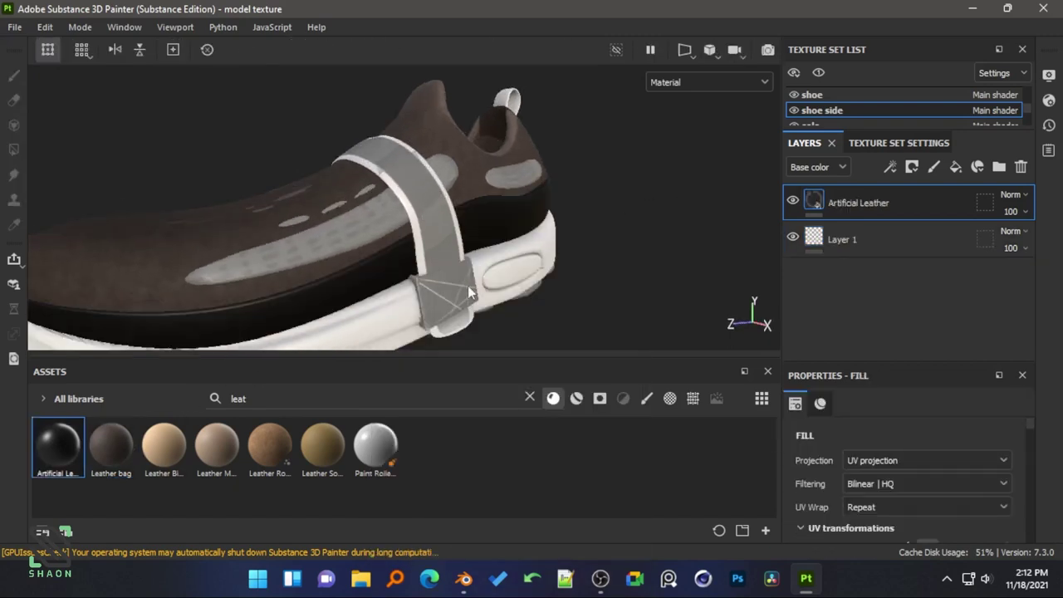
{"action": "mouse_move", "coordinate": [468, 286]}
{"action": "left_mouse_down", "text": "alt"}
{"action": "mouse_move", "coordinate": [504, 279]}
{"action": "mouse_move", "coordinate": [451, 284]}
{"action": "left_mouse_up", "text": "alt"}
{"action": "key", "text": "ctrl+z"}
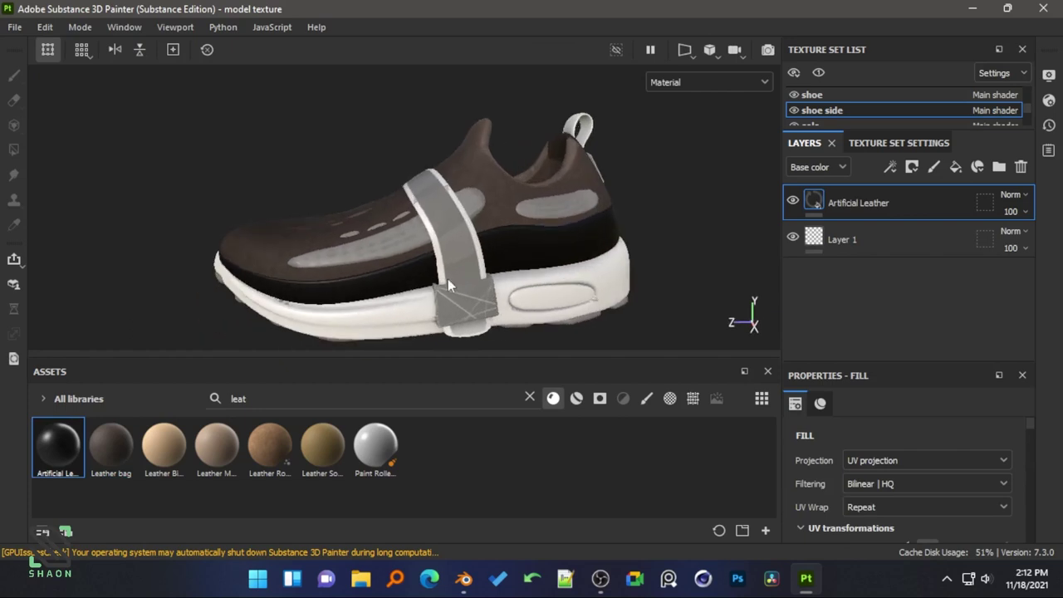
{"action": "left_click_drag", "start_coordinate": [274, 358], "coordinate": [357, 307]}
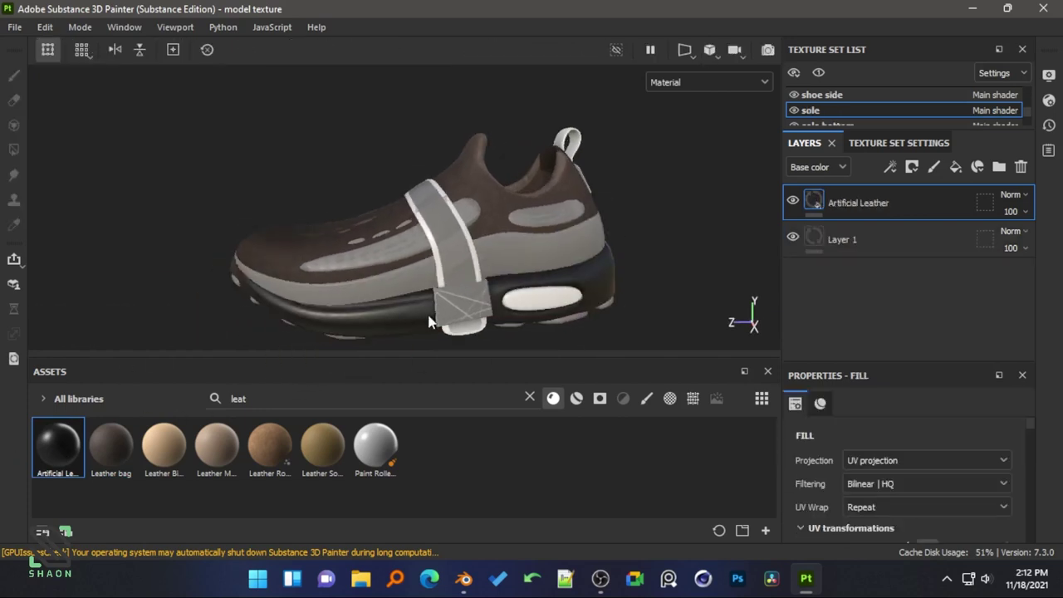
{"action": "scroll", "coordinate": [427, 316], "scroll_direction": "up", "scroll_amount": 3}
{"action": "mouse_move", "coordinate": [427, 316]}
{"action": "left_mouse_down", "text": "alt"}
{"action": "mouse_move", "coordinate": [394, 309]}
{"action": "mouse_move", "coordinate": [503, 268]}
{"action": "left_mouse_up", "text": "alt"}
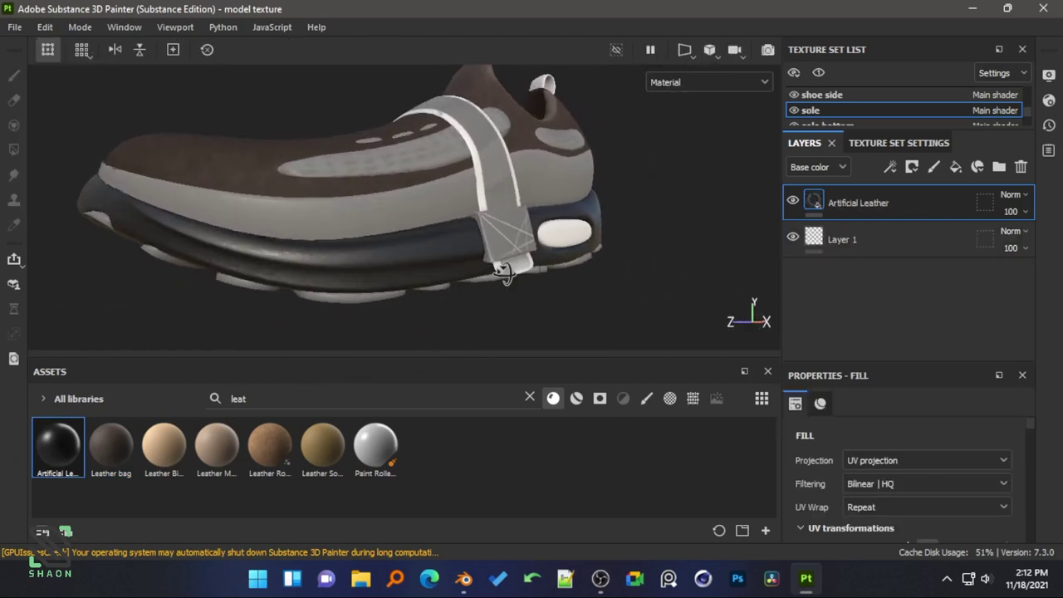
- Enlarge the sole's leather grain in its fill settings and apply Leather Rough to the shoe side
{"action": "right_click", "coordinate": [432, 254]}
{"action": "left_click_drag", "start_coordinate": [533, 419], "coordinate": [509, 421]}
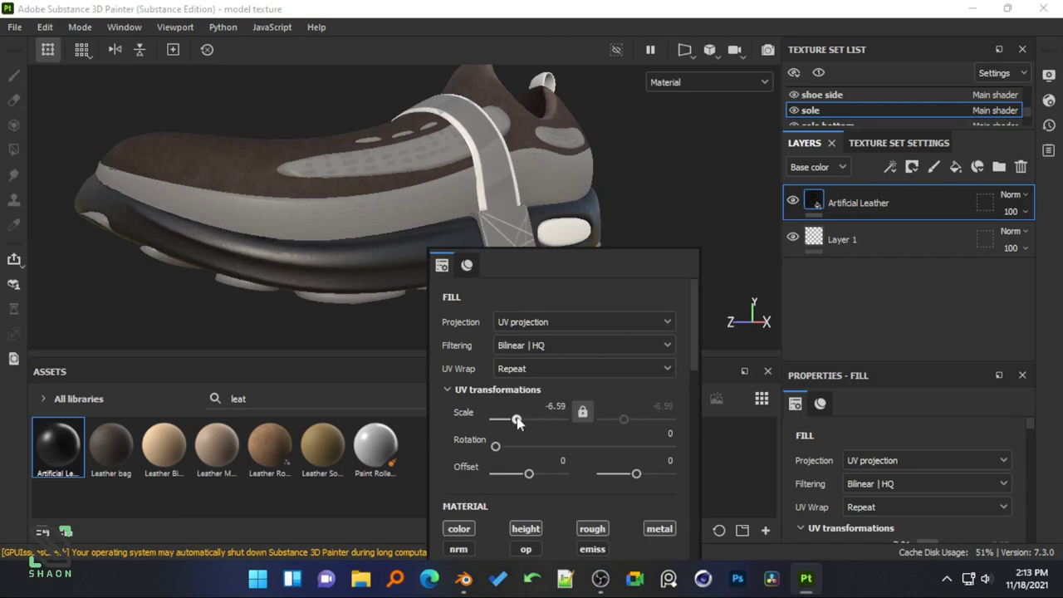
{"action": "scroll", "coordinate": [423, 249], "scroll_direction": "up", "scroll_amount": 3}
{"action": "left_click_drag", "start_coordinate": [423, 249], "coordinate": [349, 274], "text": "alt"}
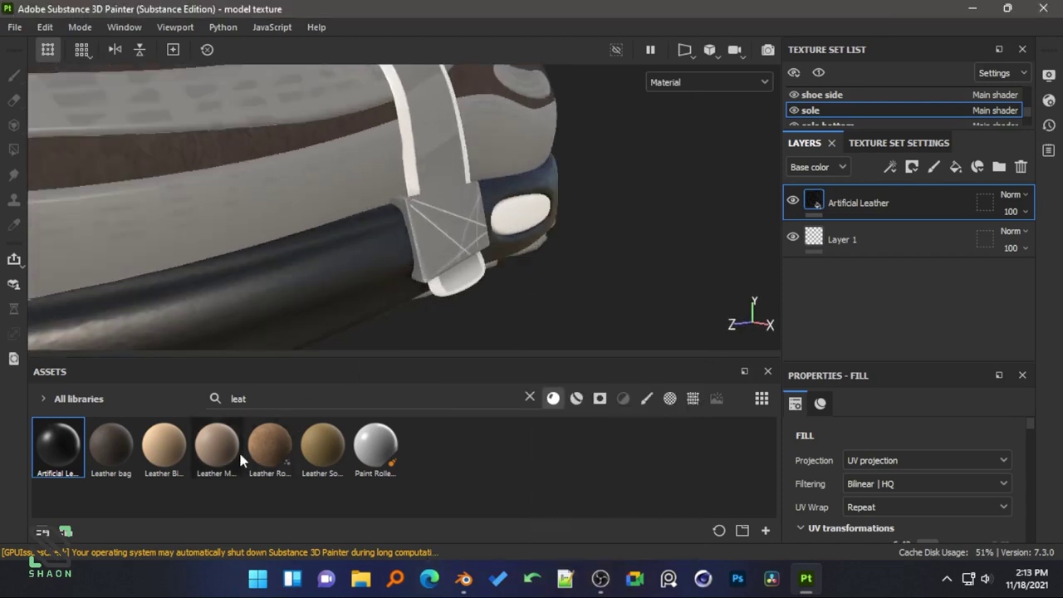
{"action": "mouse_move", "coordinate": [271, 208]}
{"action": "left_mouse_down"}
{"action": "mouse_move", "coordinate": [326, 224]}
{"action": "mouse_move", "coordinate": [504, 219]}
{"action": "mouse_move", "coordinate": [318, 206]}
{"action": "left_mouse_up"}
{"action": "scroll", "coordinate": [297, 205], "scroll_direction": "down", "scroll_amount": 3}
- Set the Leather Rough fill's UV scale on the shoe side to -22.5
{"action": "scroll", "coordinate": [468, 237], "scroll_direction": "down", "scroll_amount": 2}
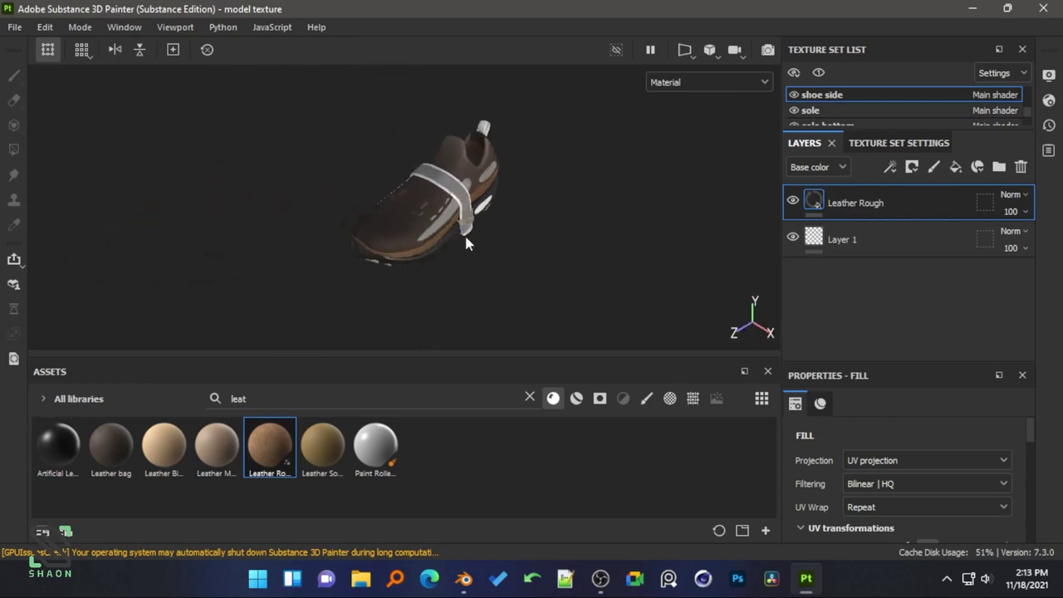
{"action": "scroll", "coordinate": [458, 226], "scroll_direction": "up", "scroll_amount": 3}
{"action": "scroll", "coordinate": [353, 282], "scroll_direction": "up", "scroll_amount": 3}
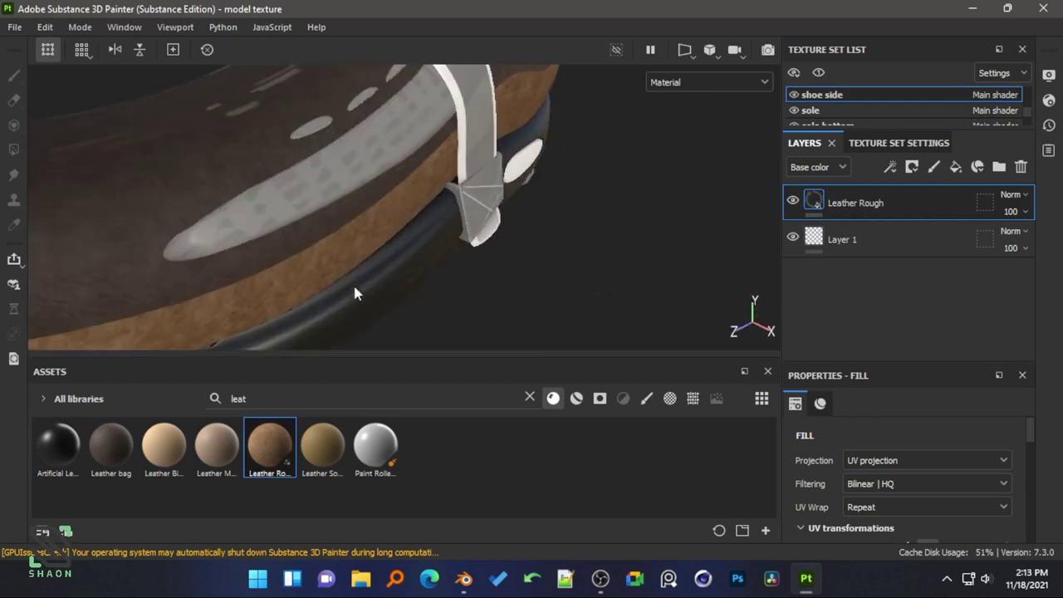
{"action": "right_click", "coordinate": [335, 277]}
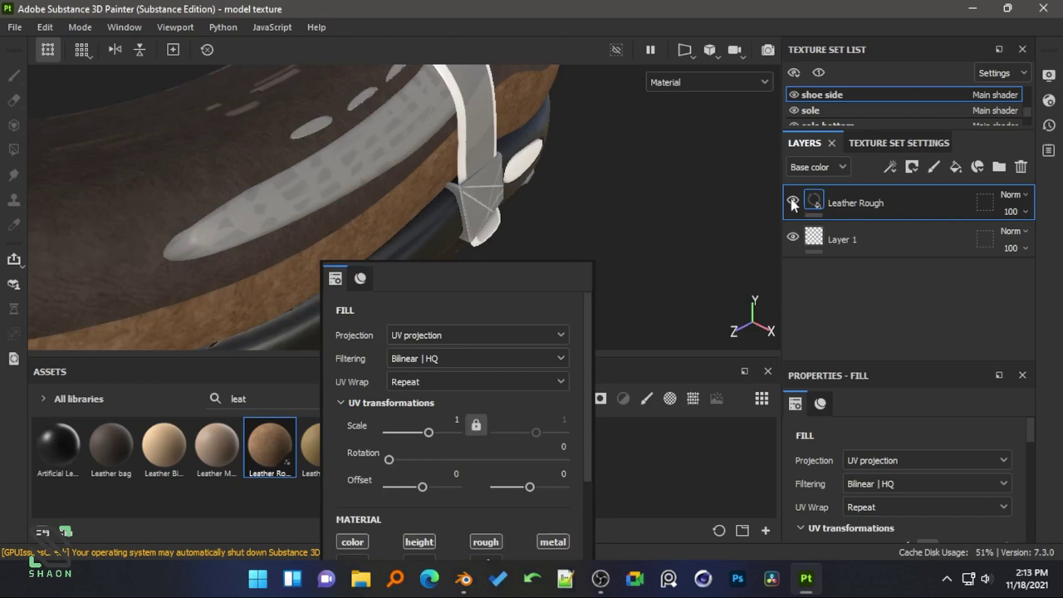
{"action": "right_click", "coordinate": [397, 218]}
{"action": "left_click_drag", "start_coordinate": [490, 375], "coordinate": [489, 376]}
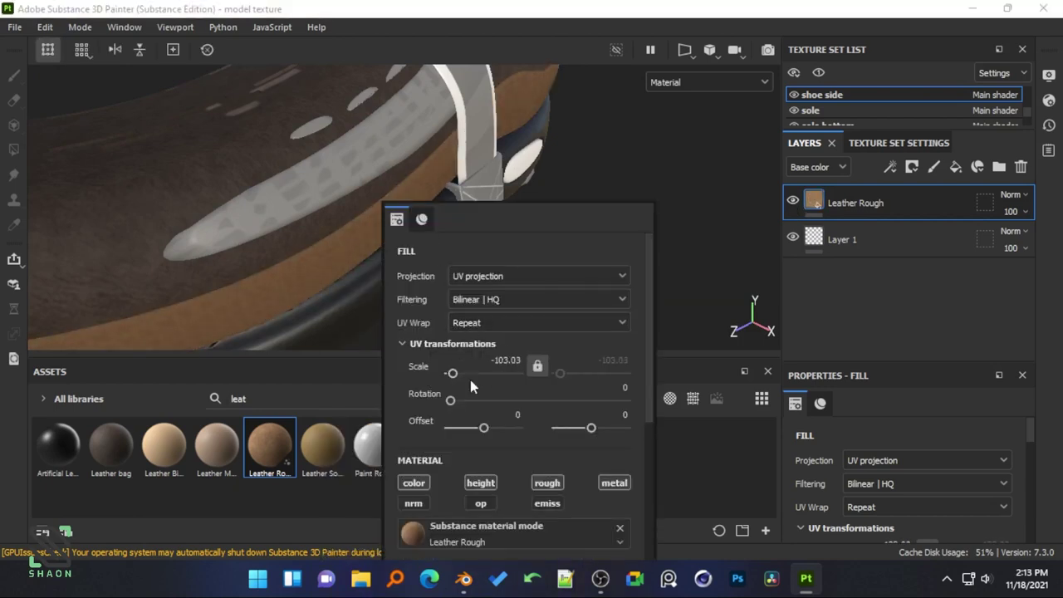
{"action": "left_click_drag", "start_coordinate": [468, 375], "coordinate": [462, 375]}
{"action": "scroll", "coordinate": [592, 220], "scroll_direction": "down", "scroll_amount": 2}
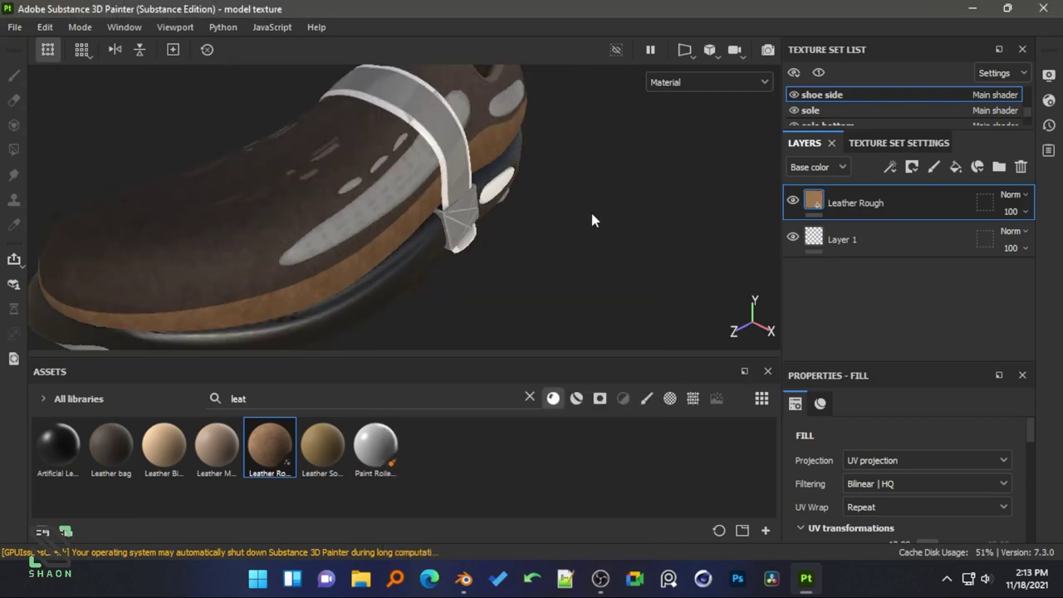
{"action": "right_click", "coordinate": [546, 224]}
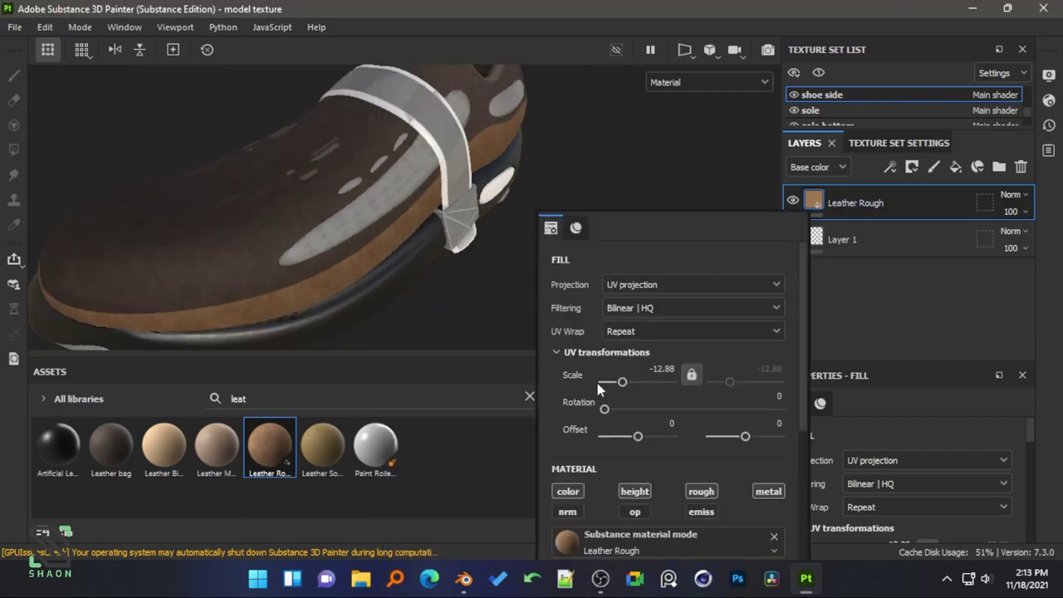
{"action": "double_click", "coordinate": [657, 369]}
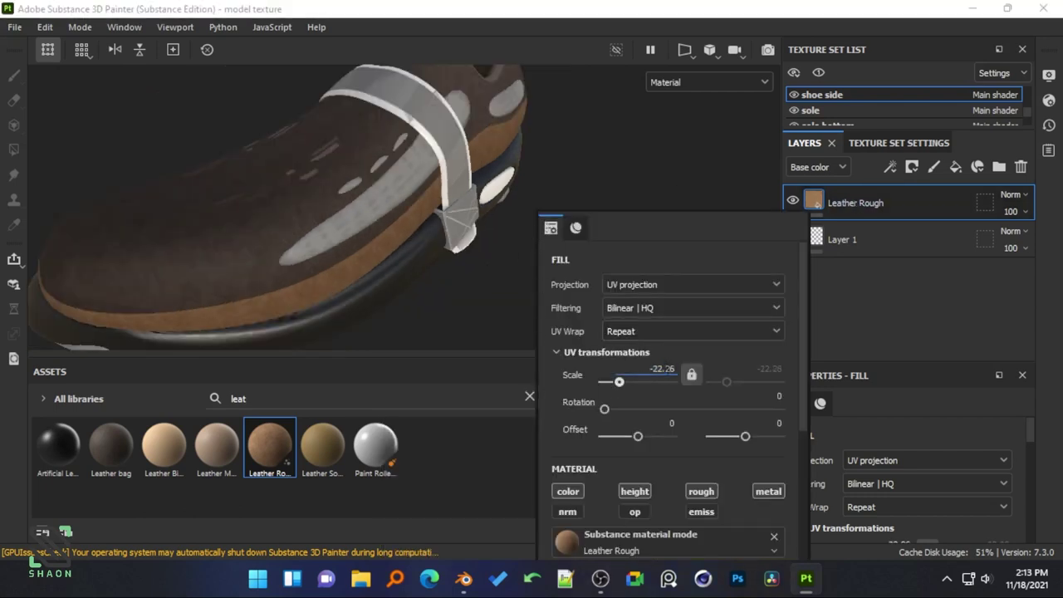
{"action": "type", "text": "5"}
{"action": "key", "text": "Return"}
- Apply Artificial Leather to the bottom of the sole
{"action": "left_click_drag", "start_coordinate": [464, 317], "coordinate": [611, 160], "text": "alt"}
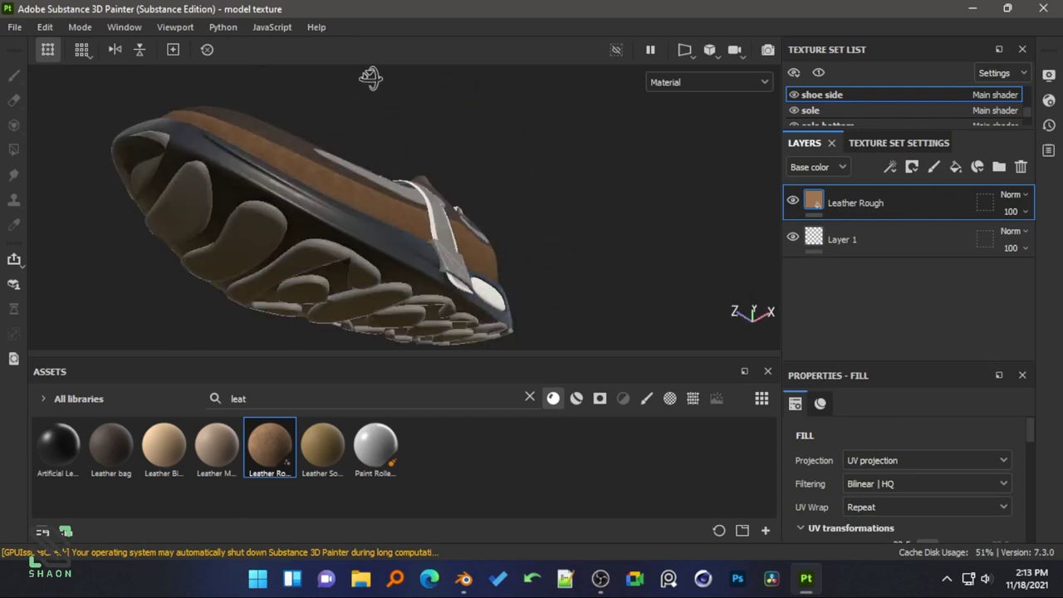
{"action": "left_click_drag", "start_coordinate": [610, 160], "coordinate": [159, 396], "text": "alt"}
{"action": "left_click_drag", "start_coordinate": [57, 445], "coordinate": [320, 271]}
{"action": "left_click_drag", "start_coordinate": [453, 234], "coordinate": [259, 277]}
- Trial Leather Rough on the air bubble, undo it, and close the fill settings
{"action": "mouse_move", "coordinate": [259, 276]}
{"action": "right_mouse_down", "text": "alt"}
{"action": "mouse_move", "coordinate": [413, 296]}
{"action": "mouse_move", "coordinate": [602, 190]}
{"action": "right_mouse_up", "text": "alt"}
{"action": "middle_click_drag", "start_coordinate": [612, 190], "coordinate": [396, 284], "text": "alt"}
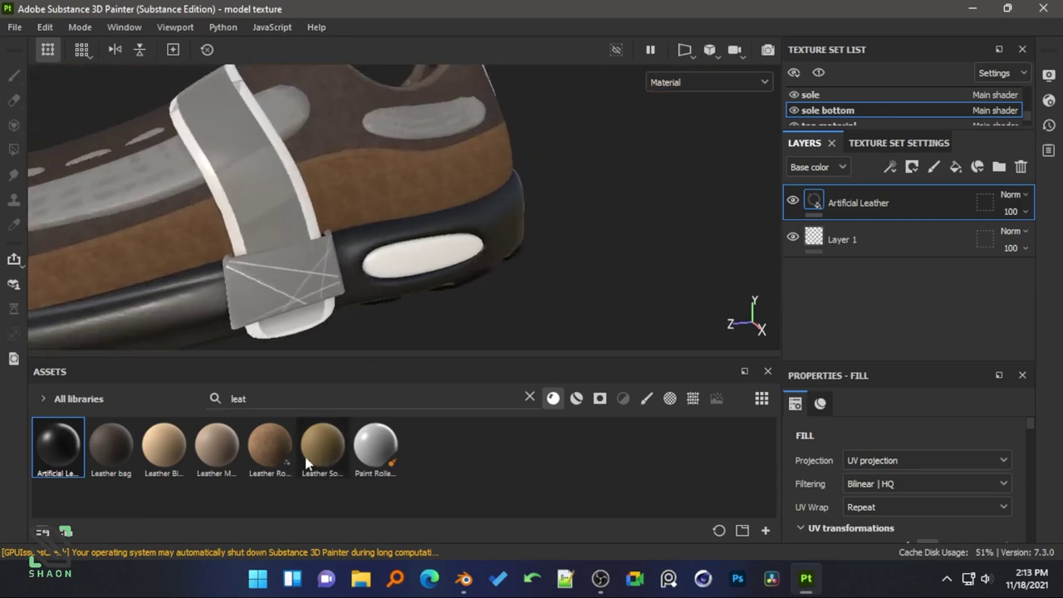
{"action": "left_click_drag", "start_coordinate": [401, 264], "coordinate": [403, 264]}
{"action": "mouse_move", "coordinate": [571, 285]}
{"action": "right_mouse_down", "text": "alt"}
{"action": "mouse_move", "coordinate": [454, 277]}
{"action": "mouse_move", "coordinate": [532, 263]}
{"action": "right_mouse_up", "text": "alt"}
{"action": "left_click_drag", "start_coordinate": [531, 263], "coordinate": [283, 266], "text": "alt"}
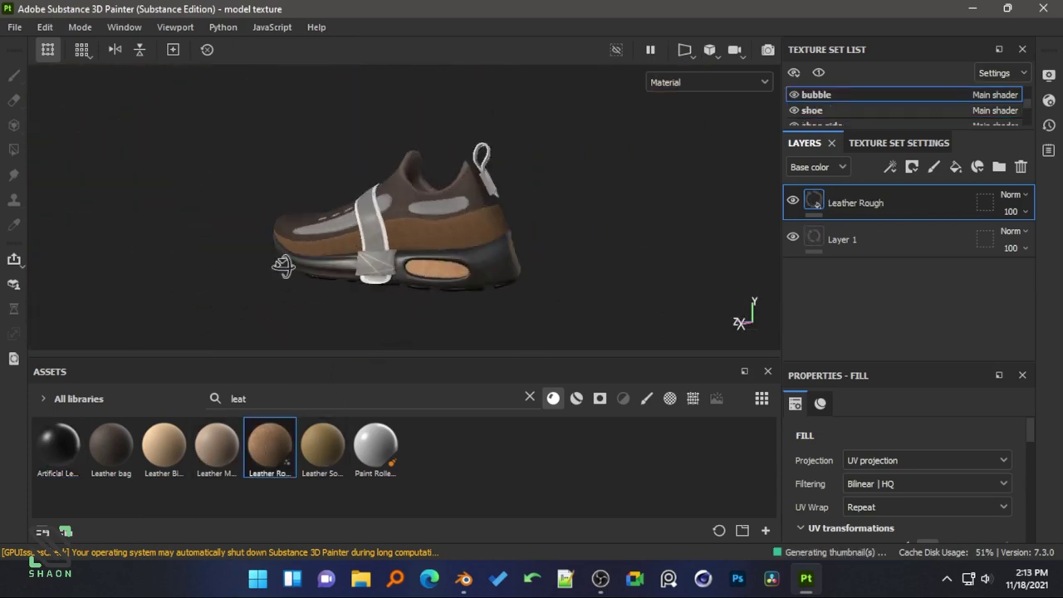
{"action": "right_click_drag", "start_coordinate": [471, 265], "coordinate": [433, 253], "text": "alt"}
{"action": "mouse_move", "coordinate": [434, 254]}
{"action": "left_mouse_down", "text": "alt"}
{"action": "mouse_move", "coordinate": [374, 266]}
{"action": "mouse_move", "coordinate": [442, 251]}
{"action": "mouse_move", "coordinate": [352, 245]}
{"action": "left_mouse_up", "text": "alt"}
{"action": "key", "text": "ctrl+z"}
{"action": "scroll", "coordinate": [442, 251], "scroll_direction": "up", "scroll_amount": 5}
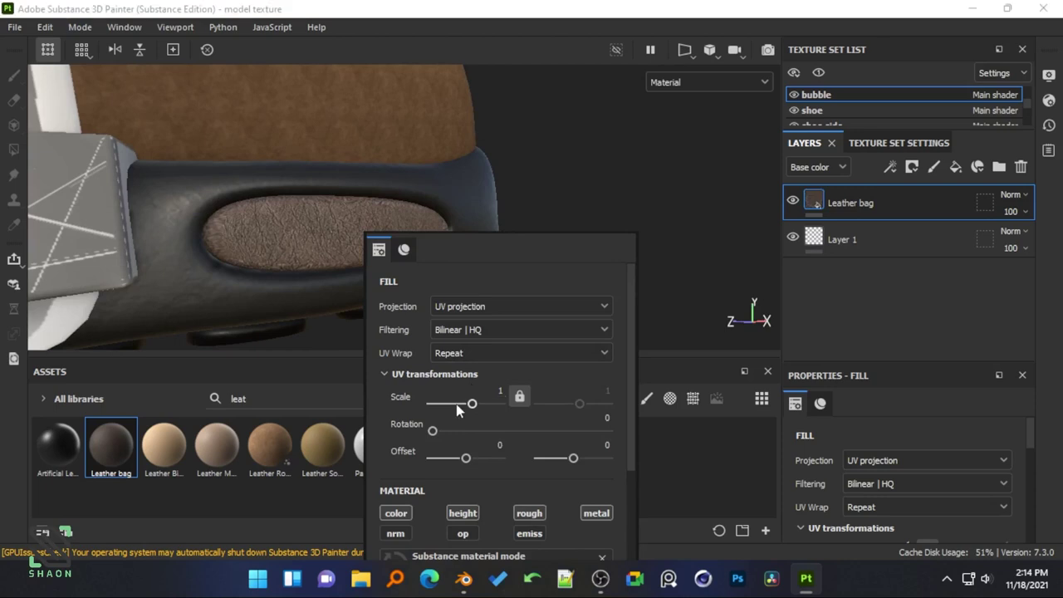
{"action": "left_click", "coordinate": [593, 202]}
- Apply Leather bag to the belt 01 strap and scale its fill down
{"action": "scroll", "coordinate": [498, 207], "scroll_direction": "down", "scroll_amount": 5}
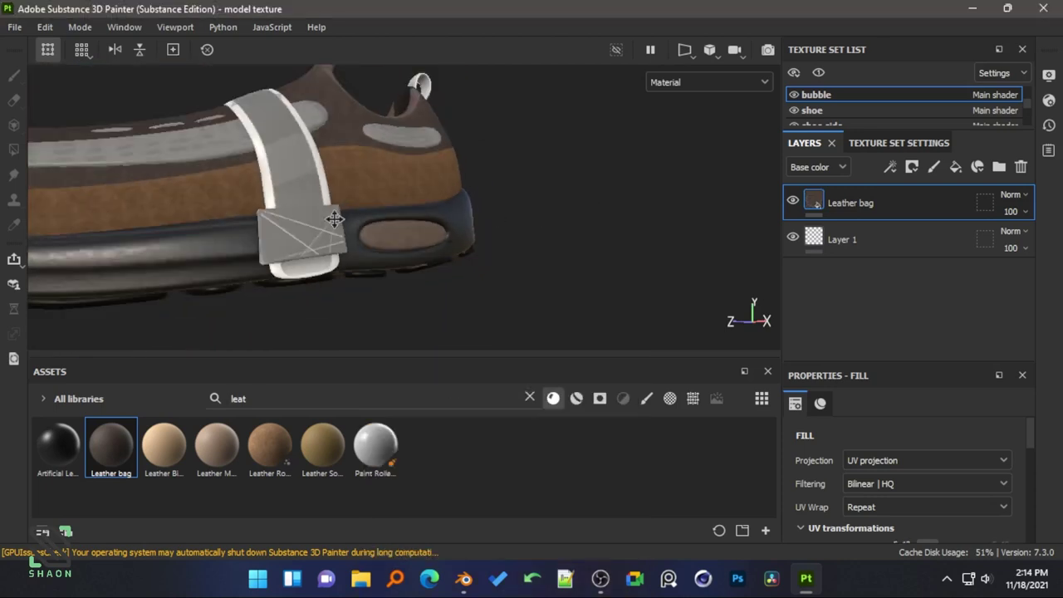
{"action": "mouse_move", "coordinate": [332, 214]}
{"action": "left_mouse_down", "text": "alt"}
{"action": "mouse_move", "coordinate": [457, 237]}
{"action": "mouse_move", "coordinate": [325, 320]}
{"action": "left_mouse_up", "text": "alt"}
{"action": "mouse_move", "coordinate": [111, 446]}
{"action": "left_mouse_down"}
{"action": "mouse_move", "coordinate": [415, 198]}
{"action": "mouse_move", "coordinate": [434, 196]}
{"action": "left_mouse_up"}
{"action": "mouse_move", "coordinate": [541, 277]}
{"action": "left_mouse_down", "text": "alt"}
{"action": "mouse_move", "coordinate": [379, 233]}
{"action": "mouse_move", "coordinate": [387, 240]}
{"action": "left_mouse_up", "text": "alt"}
{"action": "scroll", "coordinate": [551, 261], "scroll_direction": "up", "scroll_amount": 3}
{"action": "scroll", "coordinate": [498, 224], "scroll_direction": "up", "scroll_amount": 2}
{"action": "right_click", "coordinate": [443, 185]}
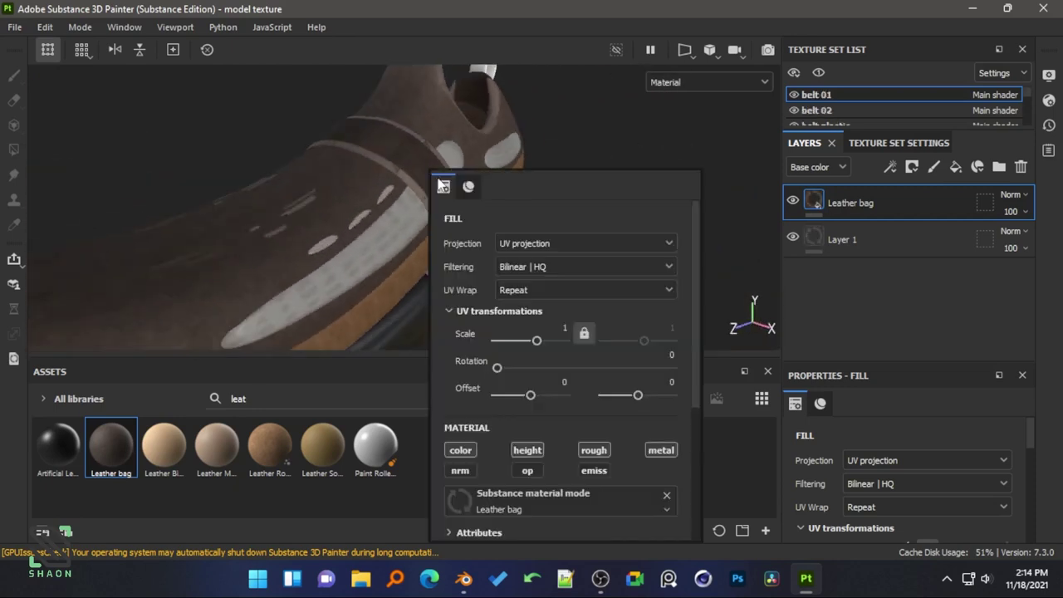
{"action": "left_click", "coordinate": [529, 341]}
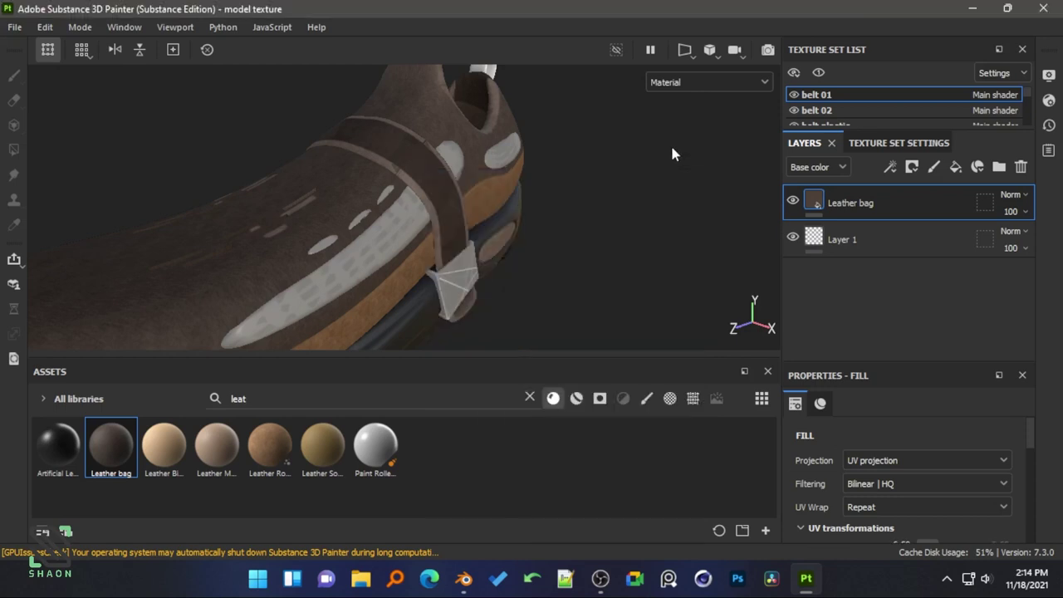
{"action": "left_click_drag", "start_coordinate": [670, 143], "coordinate": [332, 249], "text": "alt"}
- Apply Plastic Diamond, found by searching 'plas', to the strap buckle with tiling scale -9.39
{"action": "type", "text": "pla"}
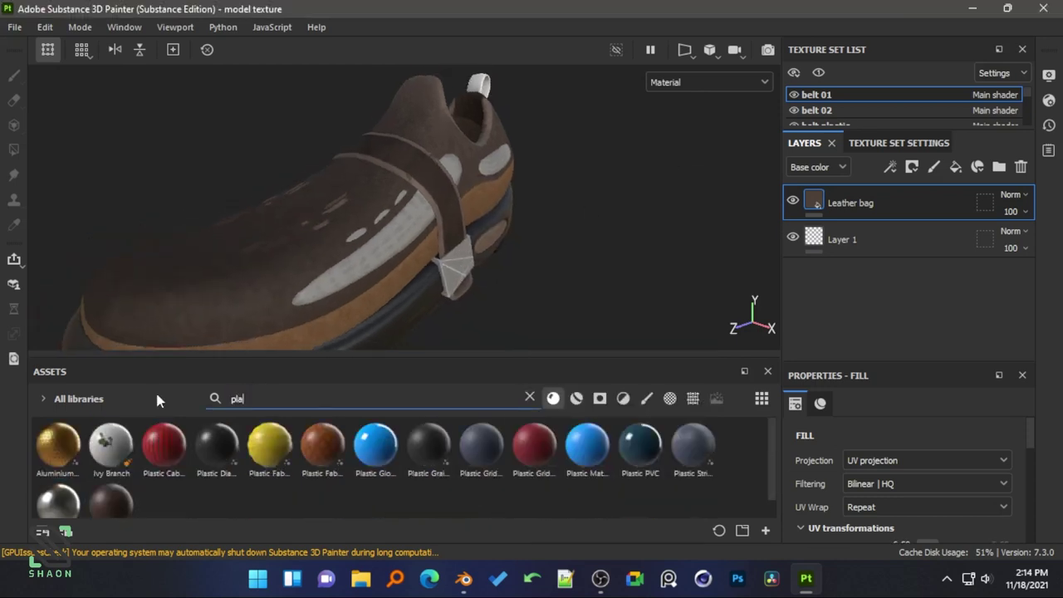
{"action": "type", "text": "s"}
{"action": "left_click_drag", "start_coordinate": [445, 283], "coordinate": [246, 382], "text": "alt"}
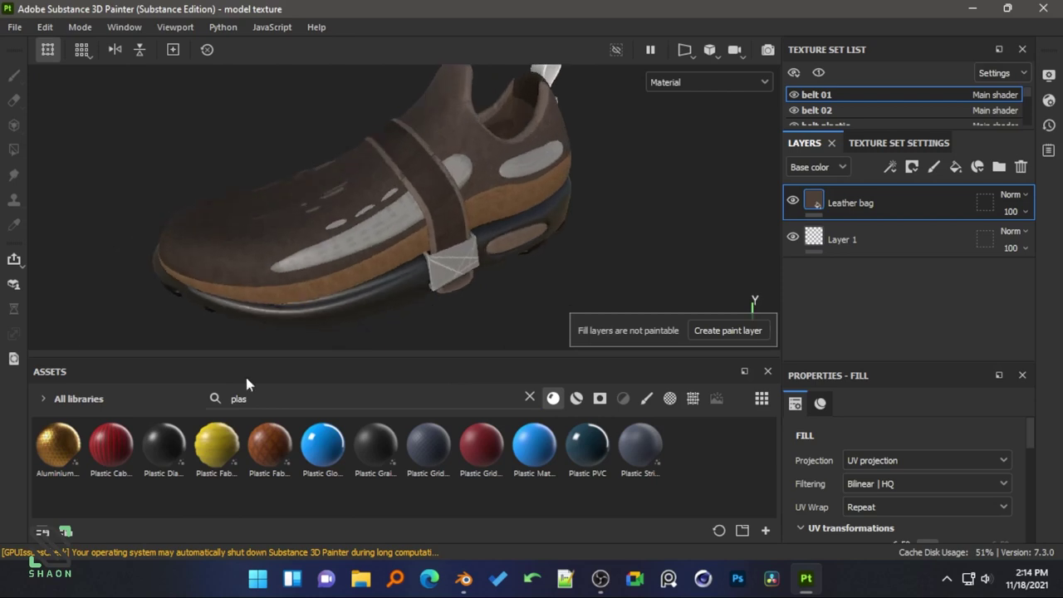
{"action": "scroll", "coordinate": [600, 284], "scroll_direction": "up", "scroll_amount": 5}
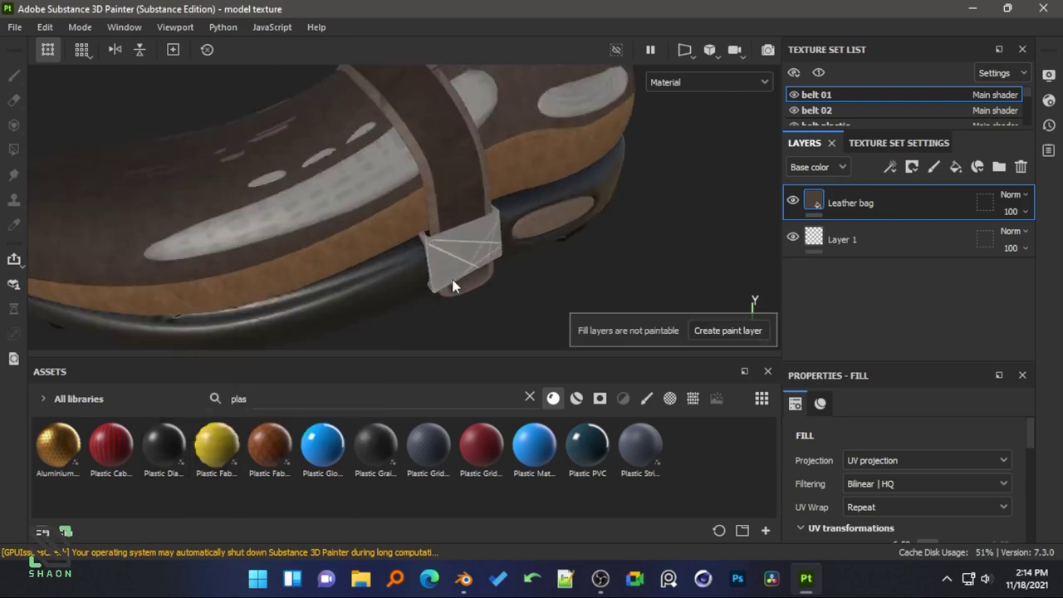
{"action": "left_click_drag", "start_coordinate": [164, 446], "coordinate": [490, 245]}
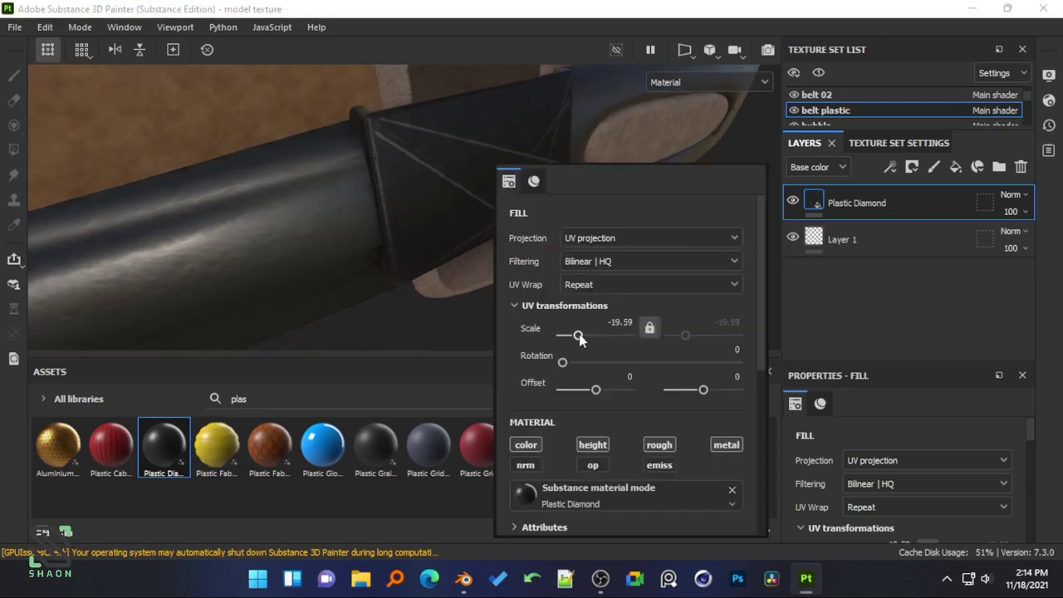
{"action": "left_click_drag", "start_coordinate": [588, 335], "coordinate": [563, 336]}
{"action": "left_click_drag", "start_coordinate": [482, 266], "coordinate": [436, 231], "text": "alt"}
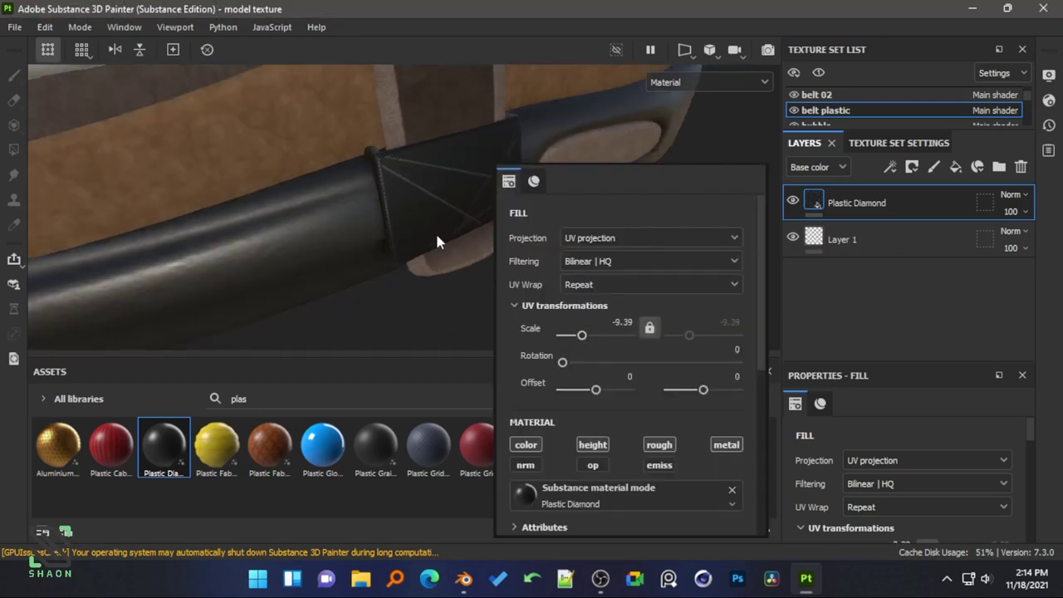
- Orbit and zoom around the shoe to check the buckle's dark plastic finish
{"action": "mouse_move", "coordinate": [420, 310]}
{"action": "left_mouse_down", "text": "alt"}
{"action": "mouse_move", "coordinate": [458, 219]}
{"action": "mouse_move", "coordinate": [304, 252]}
{"action": "mouse_move", "coordinate": [213, 242]}
{"action": "mouse_move", "coordinate": [373, 246]}
{"action": "mouse_move", "coordinate": [492, 231]}
{"action": "mouse_move", "coordinate": [441, 207]}
{"action": "mouse_move", "coordinate": [408, 240]}
{"action": "mouse_move", "coordinate": [448, 182]}
{"action": "mouse_move", "coordinate": [457, 214]}
{"action": "left_mouse_up", "text": "alt"}
{"action": "scroll", "coordinate": [354, 251], "scroll_direction": "down", "scroll_amount": 2}
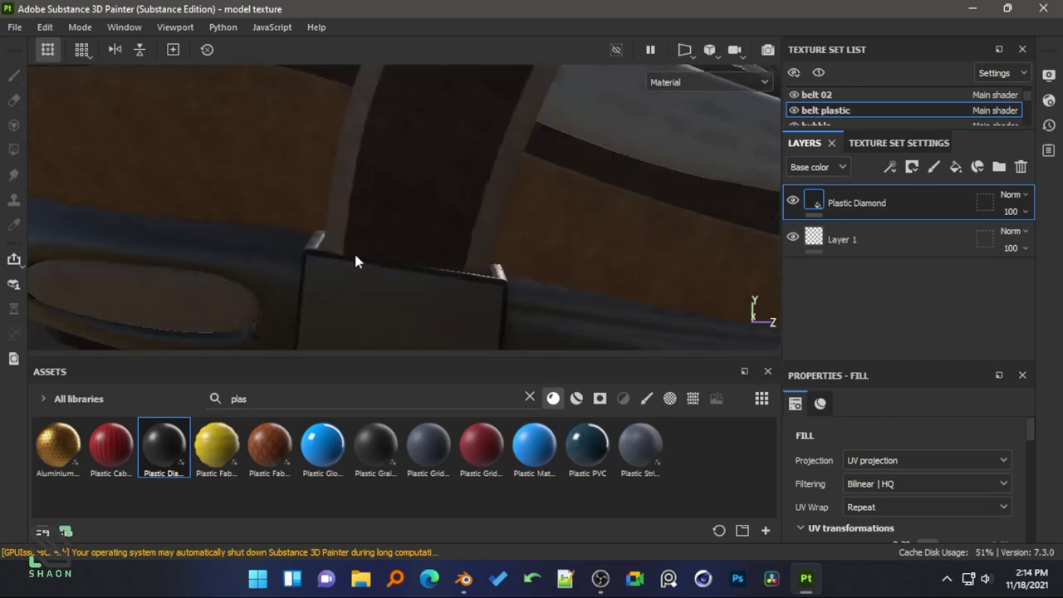
{"action": "scroll", "coordinate": [265, 205], "scroll_direction": "down", "scroll_amount": 5}
{"action": "mouse_move", "coordinate": [265, 204]}
{"action": "left_mouse_down", "text": "alt"}
{"action": "mouse_move", "coordinate": [515, 191]}
{"action": "mouse_move", "coordinate": [430, 204]}
{"action": "mouse_move", "coordinate": [411, 172]}
{"action": "mouse_move", "coordinate": [404, 202]}
{"action": "mouse_move", "coordinate": [531, 250]}
{"action": "mouse_move", "coordinate": [417, 241]}
{"action": "mouse_move", "coordinate": [496, 287]}
{"action": "left_mouse_up", "text": "alt"}
{"action": "scroll", "coordinate": [499, 225], "scroll_direction": "down", "scroll_amount": 2}
{"action": "scroll", "coordinate": [523, 226], "scroll_direction": "down", "scroll_amount": 3}
{"action": "scroll", "coordinate": [465, 241], "scroll_direction": "up", "scroll_amount": 3}
{"action": "scroll", "coordinate": [417, 241], "scroll_direction": "down", "scroll_amount": 3}
{"action": "scroll", "coordinate": [487, 261], "scroll_direction": "up", "scroll_amount": 2}
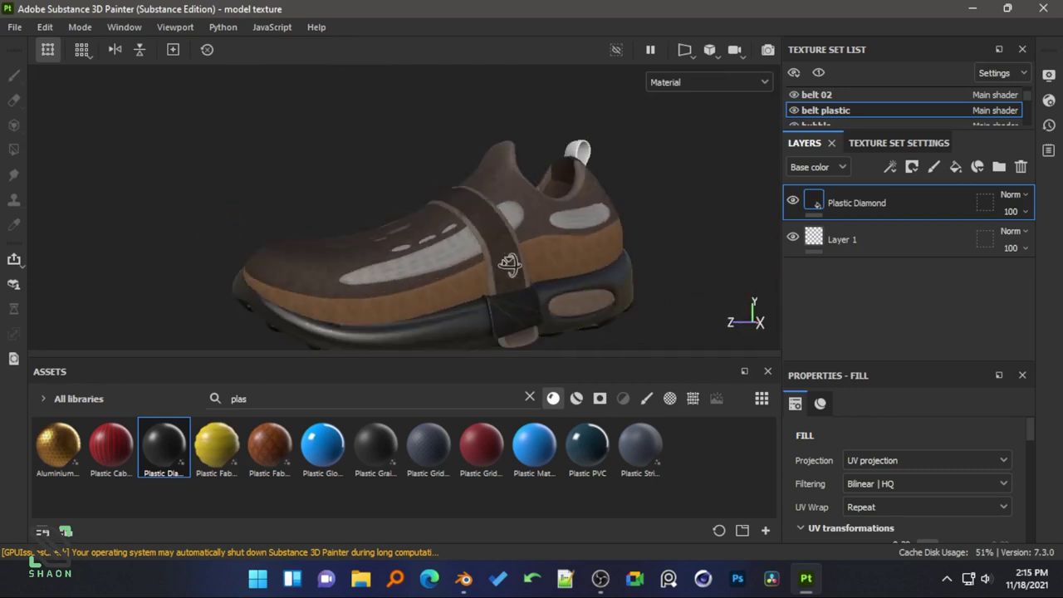
{"action": "scroll", "coordinate": [484, 242], "scroll_direction": "up", "scroll_amount": 2}
{"action": "scroll", "coordinate": [484, 242], "scroll_direction": "up", "scroll_amount": 2}
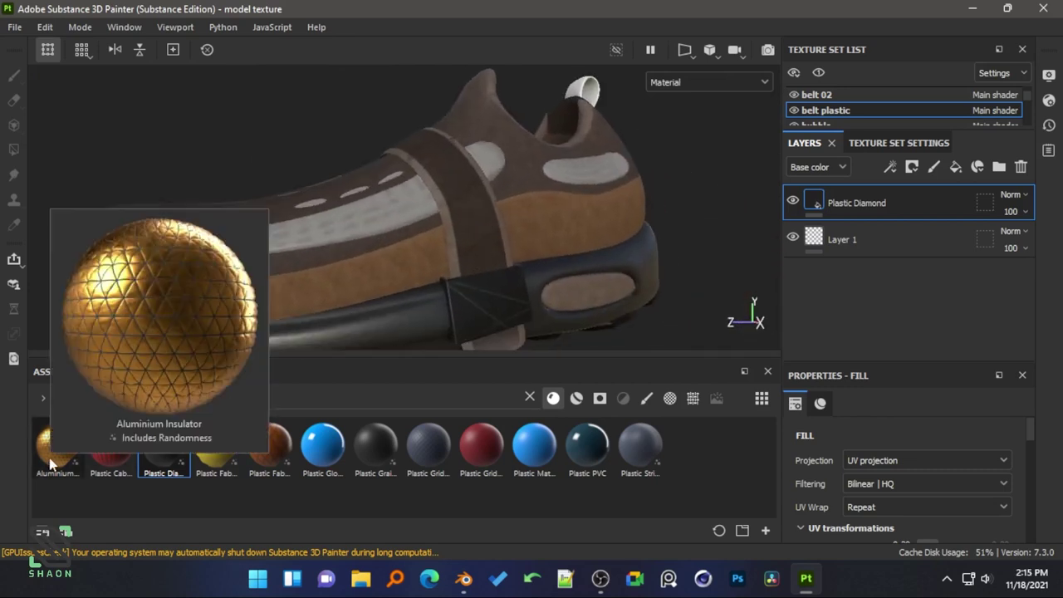
- Fill the shoe's upper inset panels with Aluminium Insulator at tiling scale -5
{"action": "left_click_drag", "start_coordinate": [50, 467], "coordinate": [499, 237]}
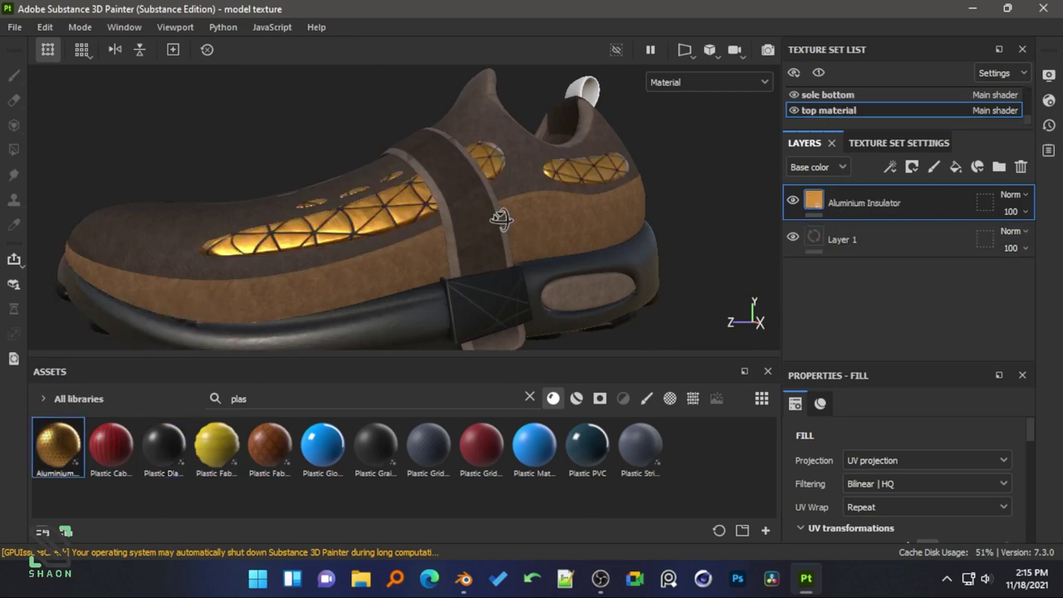
{"action": "scroll", "coordinate": [440, 226], "scroll_direction": "down", "scroll_amount": 3}
{"action": "mouse_move", "coordinate": [440, 225]}
{"action": "left_mouse_down", "text": "alt"}
{"action": "mouse_move", "coordinate": [565, 261]}
{"action": "mouse_move", "coordinate": [368, 224]}
{"action": "left_mouse_up", "text": "alt"}
{"action": "scroll", "coordinate": [478, 282], "scroll_direction": "up", "scroll_amount": 4}
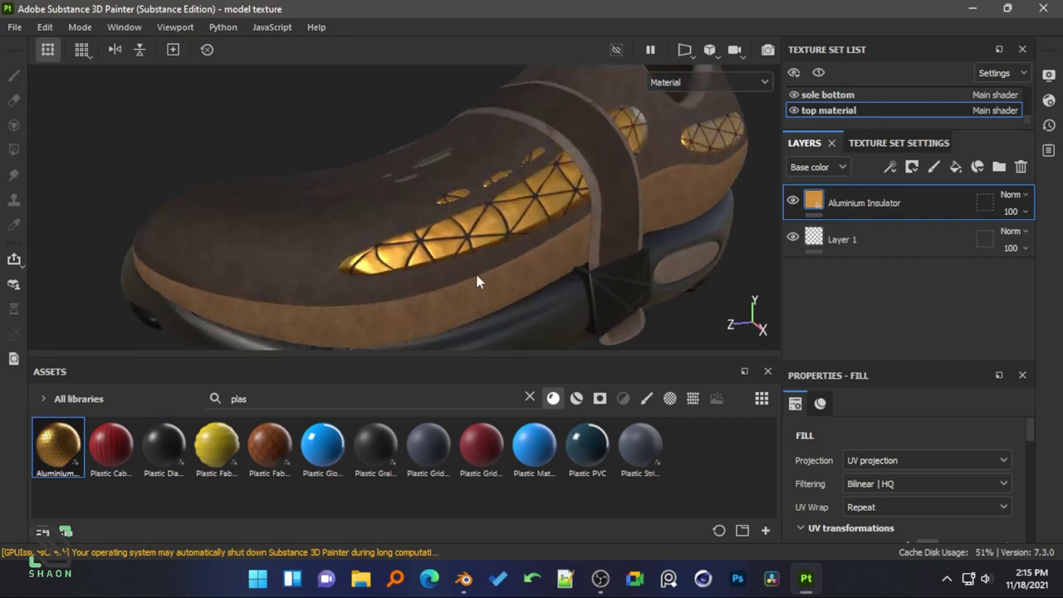
{"action": "left_click_drag", "start_coordinate": [477, 282], "coordinate": [452, 266], "text": "alt"}
{"action": "left_click_drag", "start_coordinate": [635, 397], "coordinate": [605, 395]}
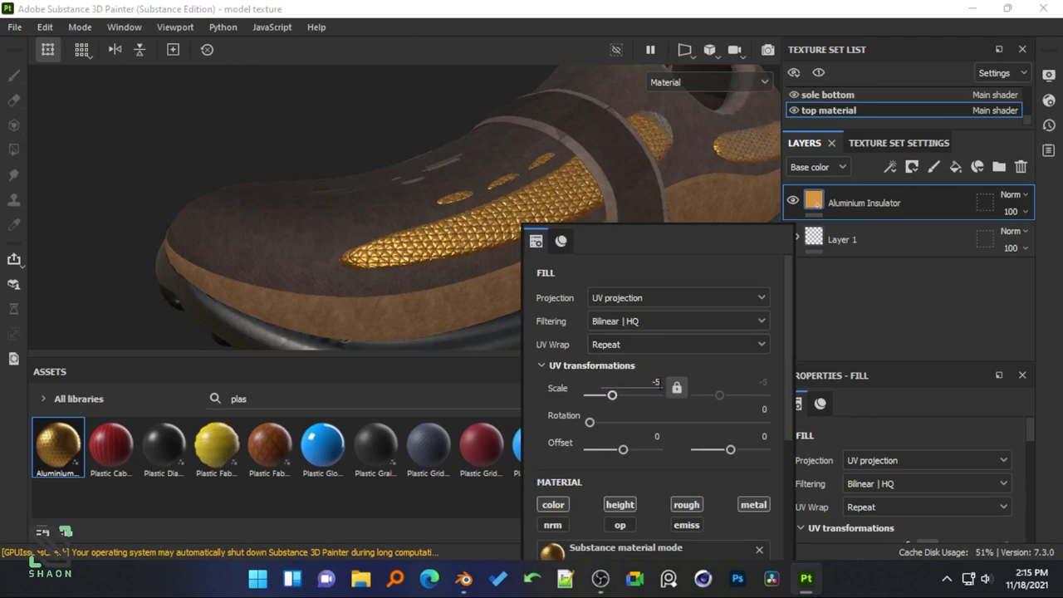
{"action": "left_click", "coordinate": [324, 142]}
- Apply Aluminium Insulator to the heel pull tab, also at scale -5
{"action": "scroll", "coordinate": [368, 182], "scroll_direction": "down", "scroll_amount": 3}
{"action": "mouse_move", "coordinate": [368, 183]}
{"action": "left_mouse_down", "text": "alt"}
{"action": "mouse_move", "coordinate": [581, 218]}
{"action": "mouse_move", "coordinate": [333, 160]}
{"action": "left_mouse_up", "text": "alt"}
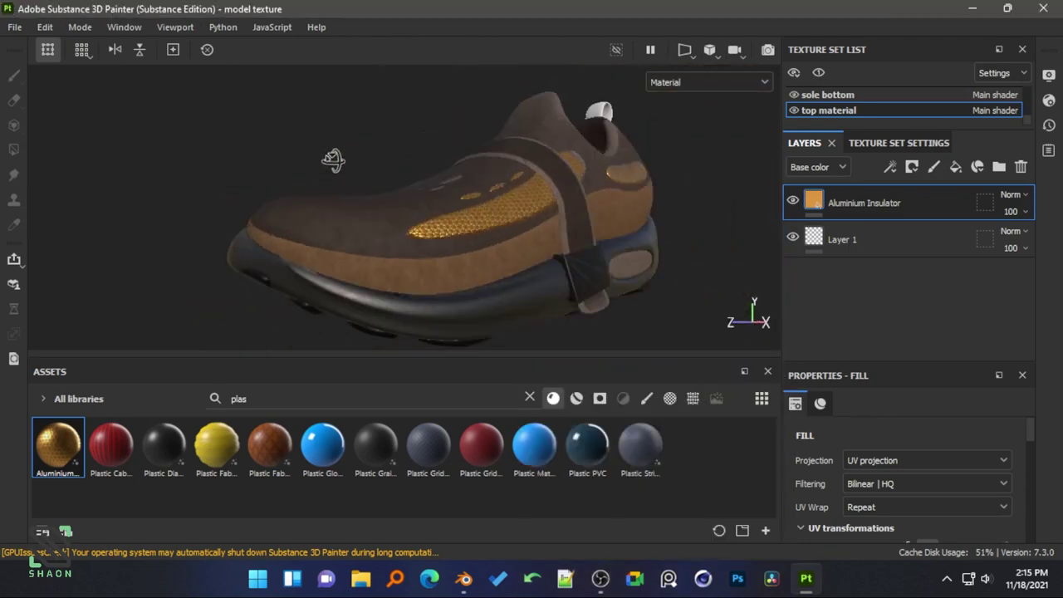
{"action": "scroll", "coordinate": [333, 160], "scroll_direction": "up", "scroll_amount": 3}
{"action": "mouse_move", "coordinate": [415, 201]}
{"action": "left_mouse_down", "text": "alt"}
{"action": "mouse_move", "coordinate": [323, 210]}
{"action": "mouse_move", "coordinate": [399, 207]}
{"action": "left_mouse_up", "text": "alt"}
{"action": "left_click_drag", "start_coordinate": [57, 447], "coordinate": [490, 131]}
{"action": "left_click_drag", "start_coordinate": [428, 178], "coordinate": [616, 106], "text": "alt"}
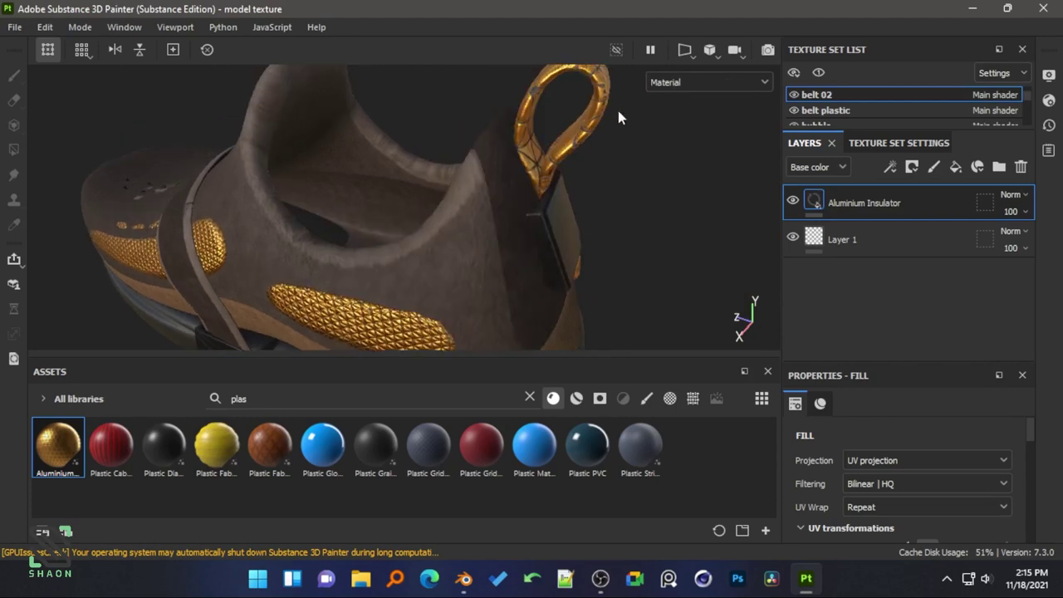
{"action": "left_click_drag", "start_coordinate": [674, 254], "coordinate": [673, 250]}
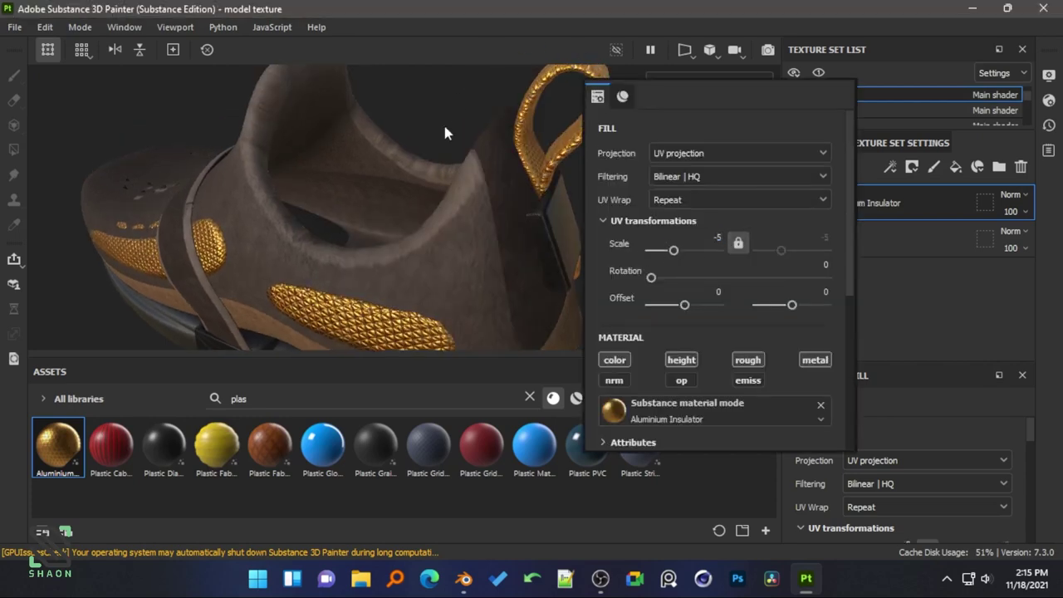
{"action": "right_click_drag", "start_coordinate": [443, 122], "coordinate": [495, 201], "text": "alt"}
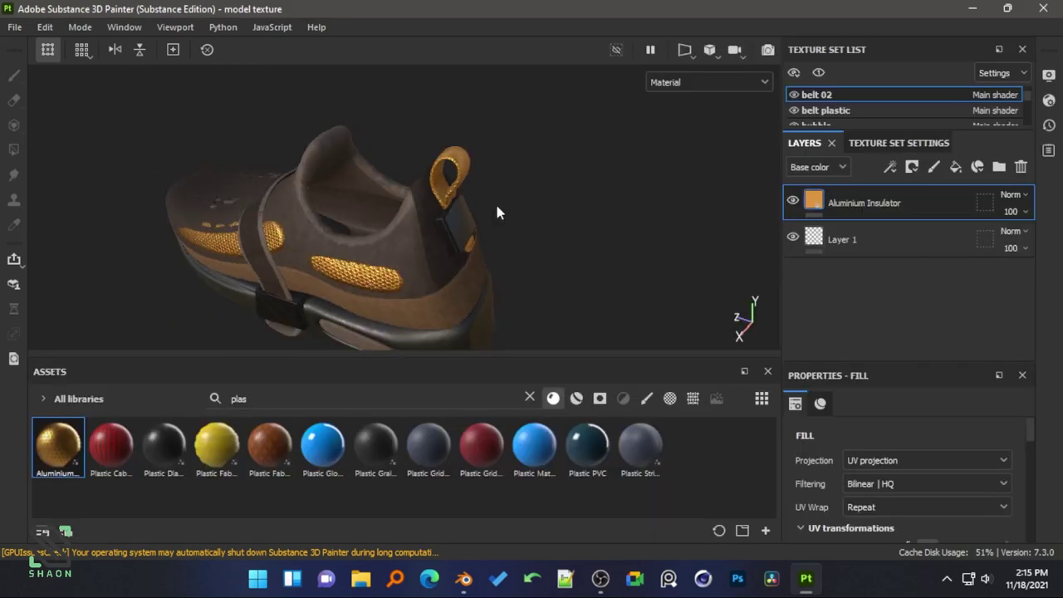
- Select the belt plastic texture set and show more texture sets in the list
{"action": "mouse_move", "coordinate": [497, 211]}
{"action": "left_mouse_down", "text": "alt"}
{"action": "mouse_move", "coordinate": [517, 171]}
{"action": "mouse_move", "coordinate": [598, 142]}
{"action": "mouse_move", "coordinate": [344, 237]}
{"action": "mouse_move", "coordinate": [336, 217]}
{"action": "mouse_move", "coordinate": [976, 319]}
{"action": "left_mouse_up", "text": "alt"}
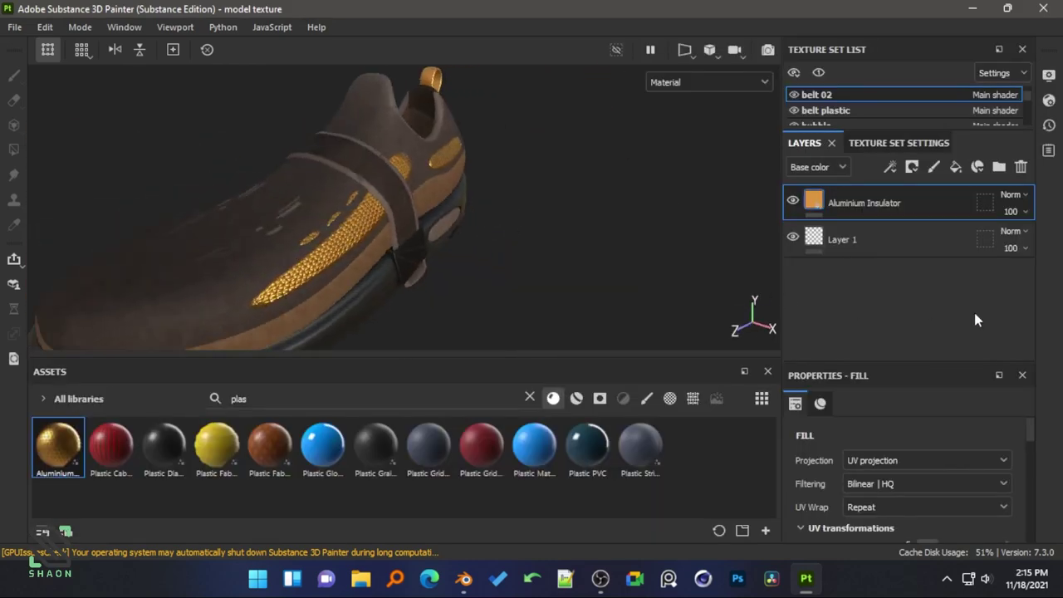
{"action": "left_click", "coordinate": [851, 109]}
{"action": "scroll", "coordinate": [884, 96], "scroll_direction": "down", "scroll_amount": 3}
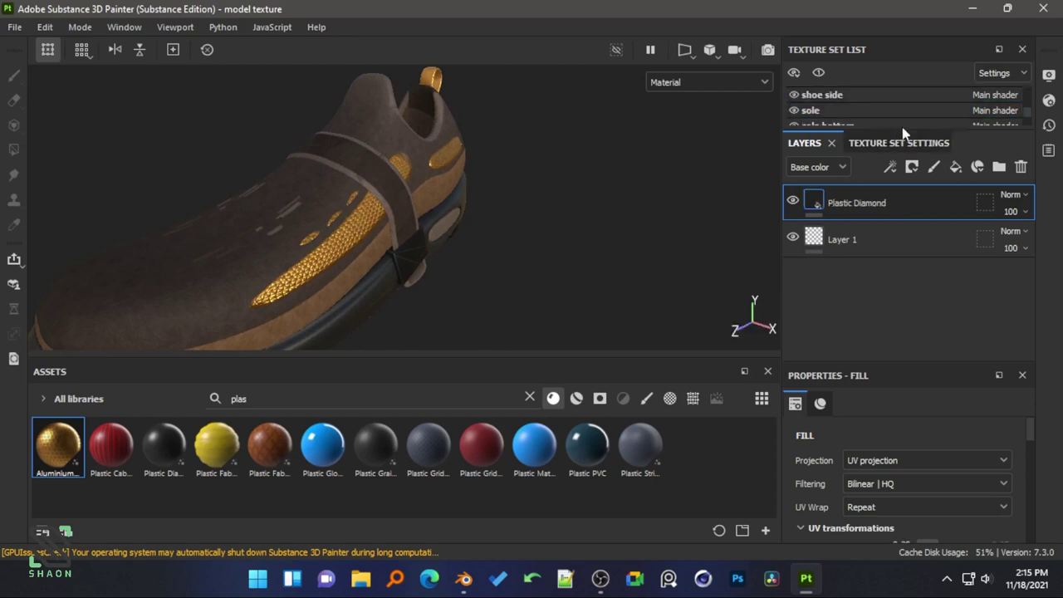
{"action": "left_click_drag", "start_coordinate": [903, 130], "coordinate": [903, 181]}
- Add a new fill layer to the top material texture set
{"action": "left_click", "coordinate": [835, 141]}
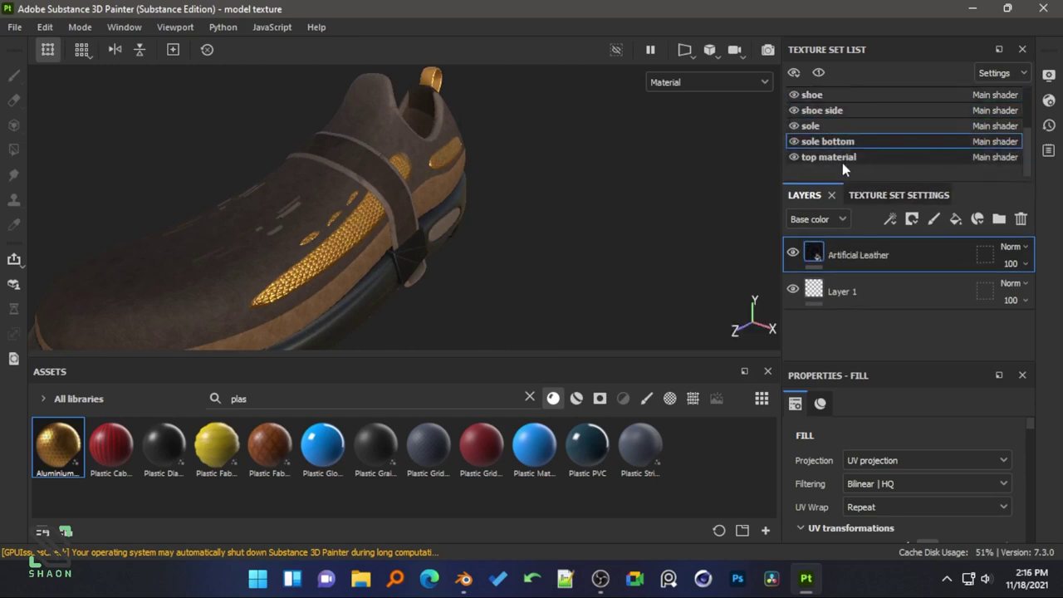
{"action": "left_click", "coordinate": [843, 158]}
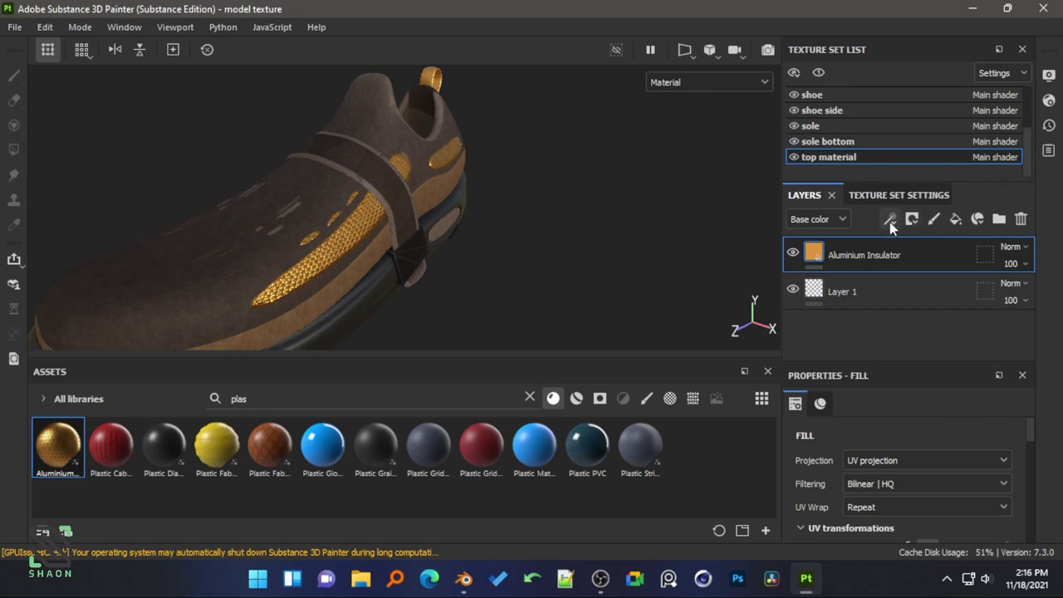
{"action": "left_click", "coordinate": [890, 222]}
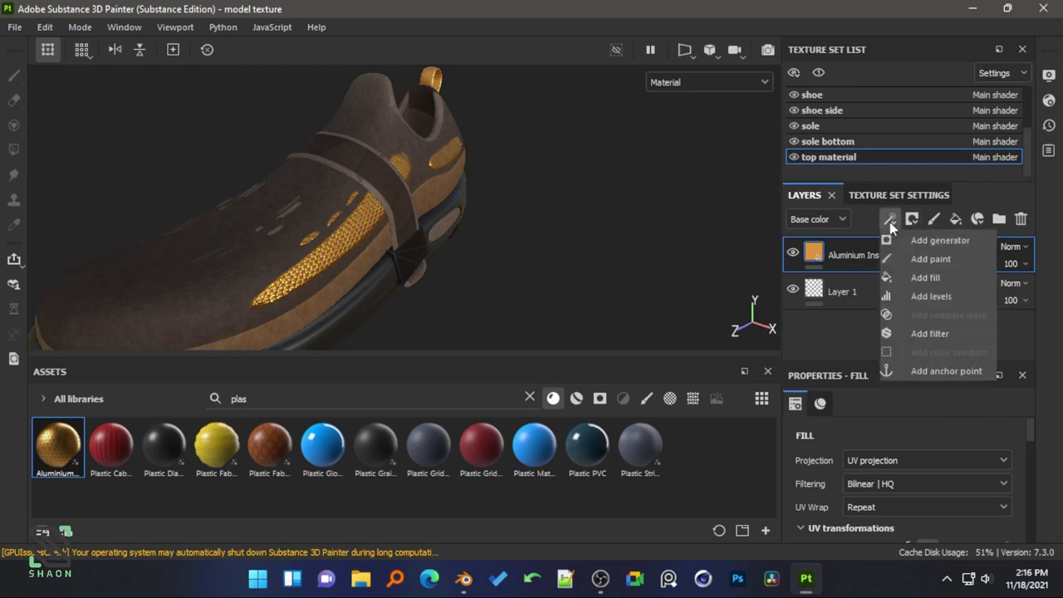
{"action": "left_click", "coordinate": [957, 221]}
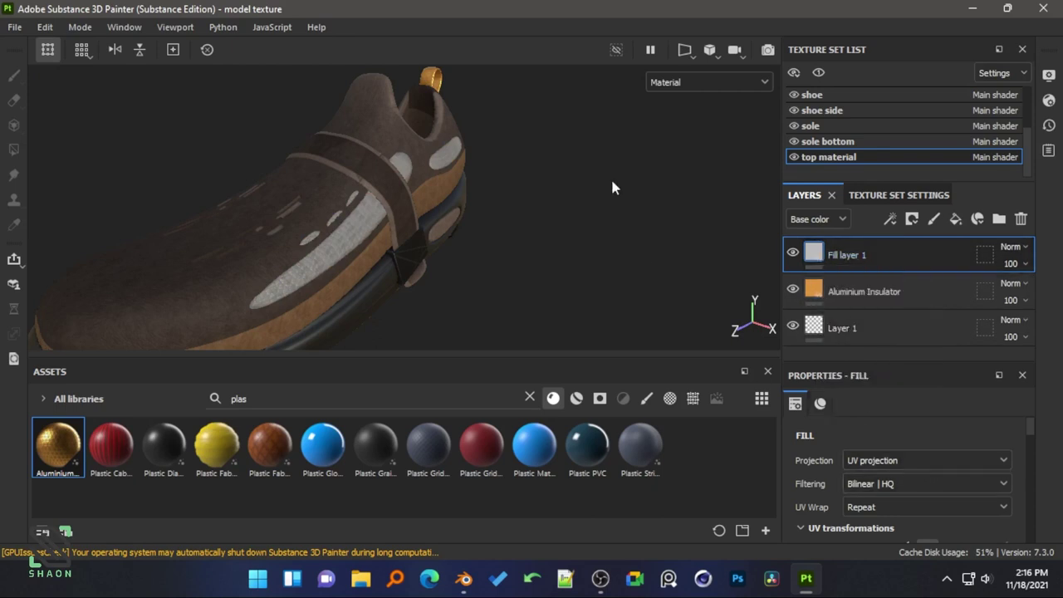
- Set the fill layer's base colour to dark brown sampled from the shoe's leather
{"action": "right_click", "coordinate": [567, 176]}
{"action": "scroll", "coordinate": [674, 302], "scroll_direction": "down", "scroll_amount": 3}
{"action": "left_click", "coordinate": [697, 382]}
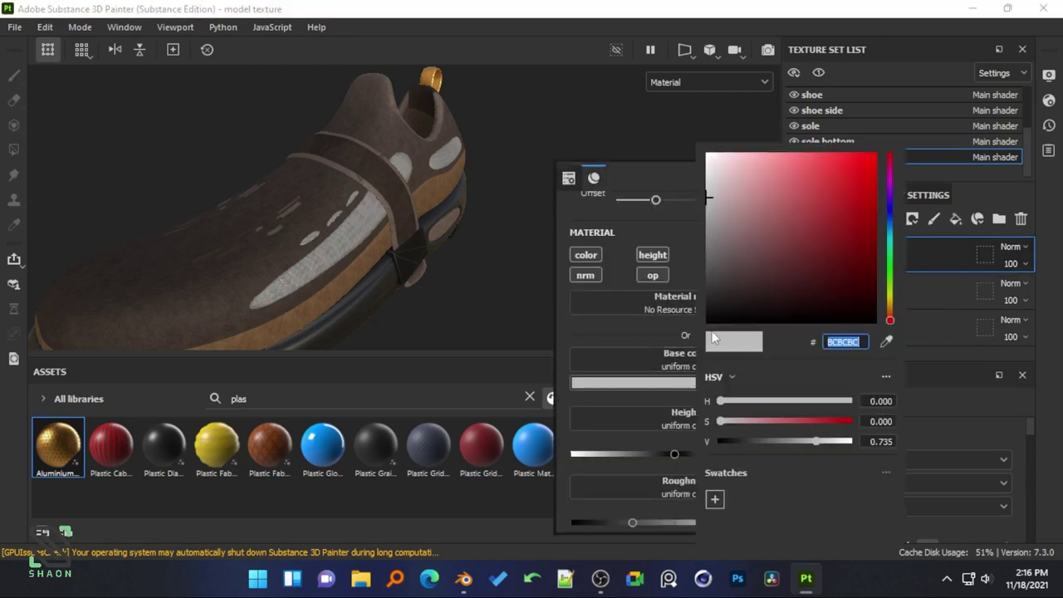
{"action": "left_click_drag", "start_coordinate": [722, 200], "coordinate": [748, 245]}
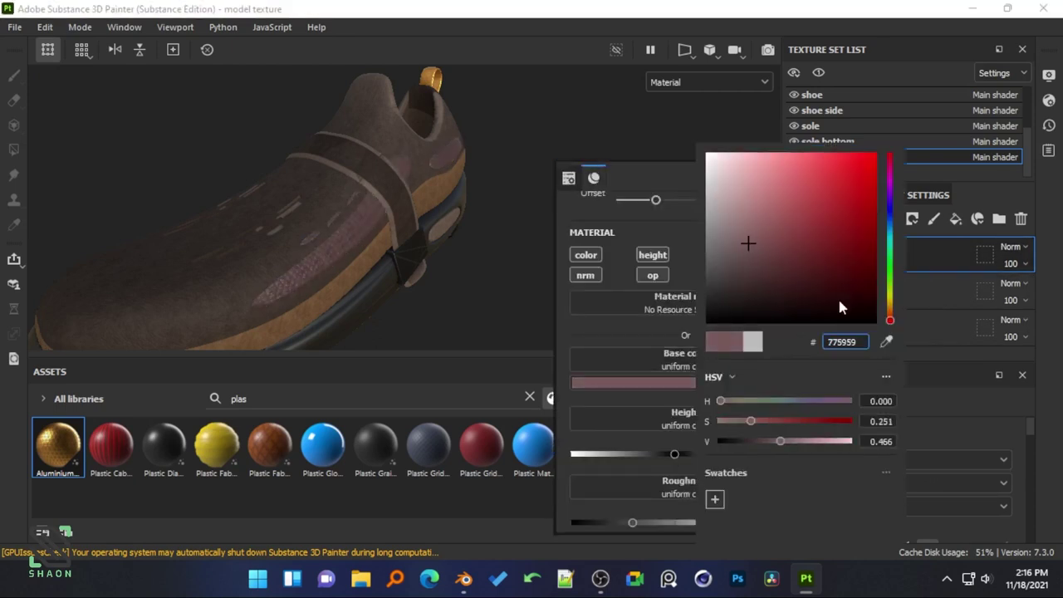
{"action": "left_click_drag", "start_coordinate": [837, 296], "coordinate": [368, 272]}
{"action": "left_click", "coordinate": [885, 342]}
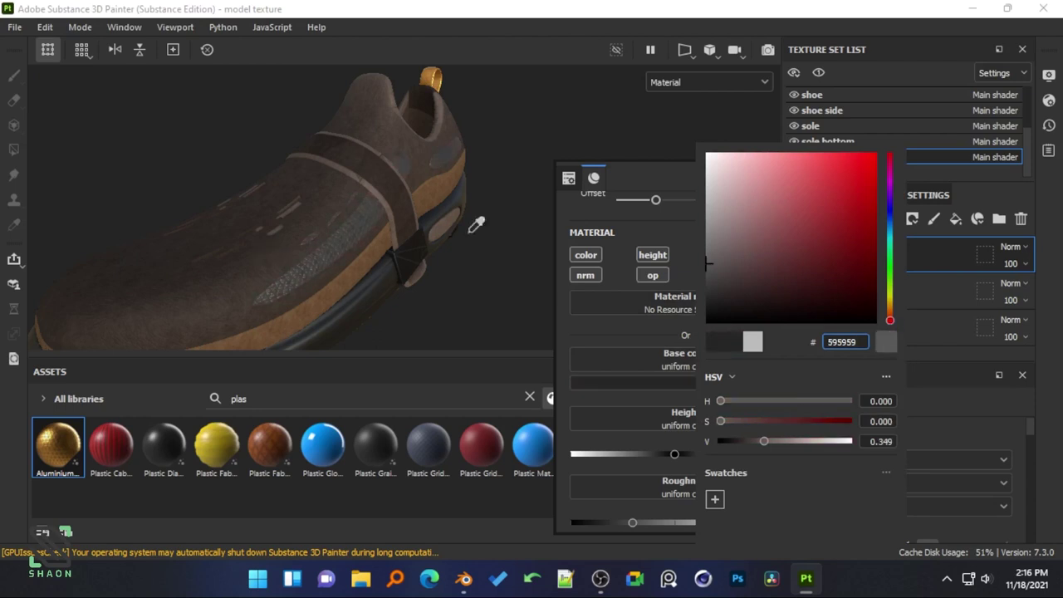
{"action": "left_click", "coordinate": [268, 238]}
{"action": "left_click", "coordinate": [639, 184]}
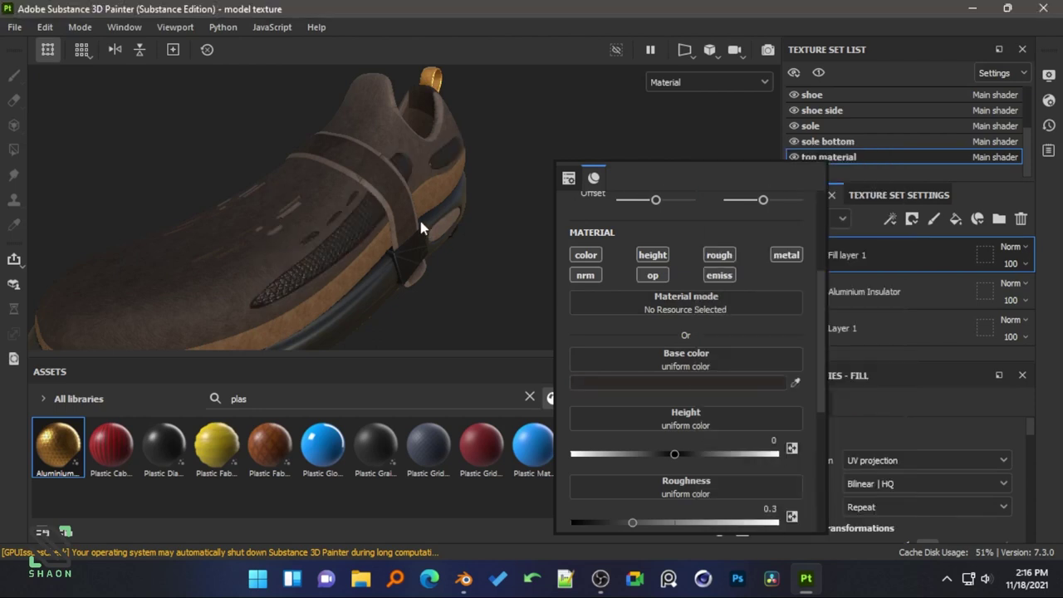
{"action": "left_click_drag", "start_coordinate": [420, 221], "coordinate": [377, 258], "text": "alt"}
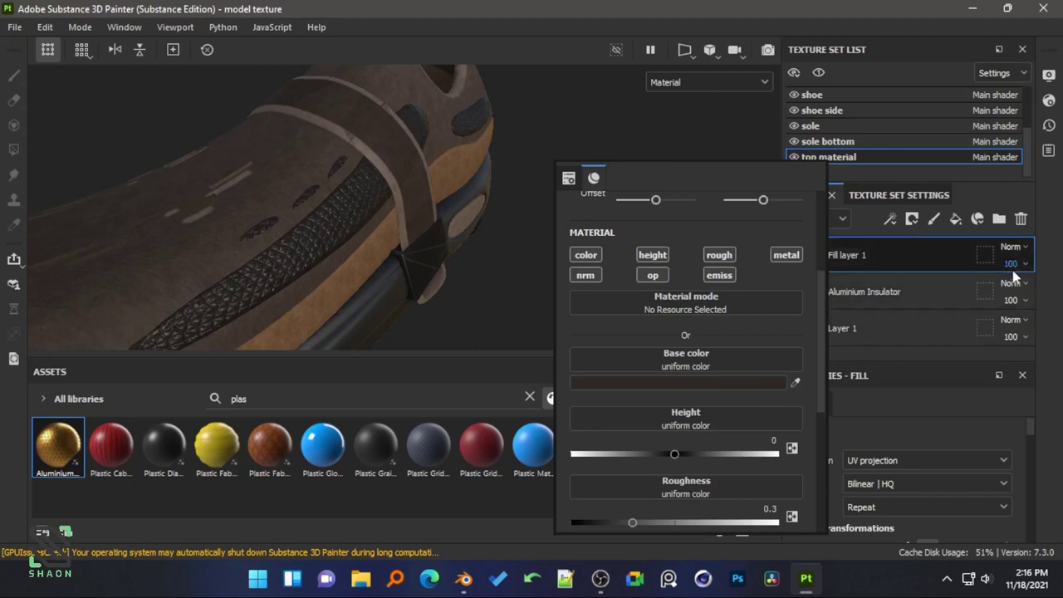
- Set the fill layer's blend mode to Multiply and review the darkened lattice
{"action": "left_click", "coordinate": [1024, 291]}
{"action": "left_click", "coordinate": [1030, 284]}
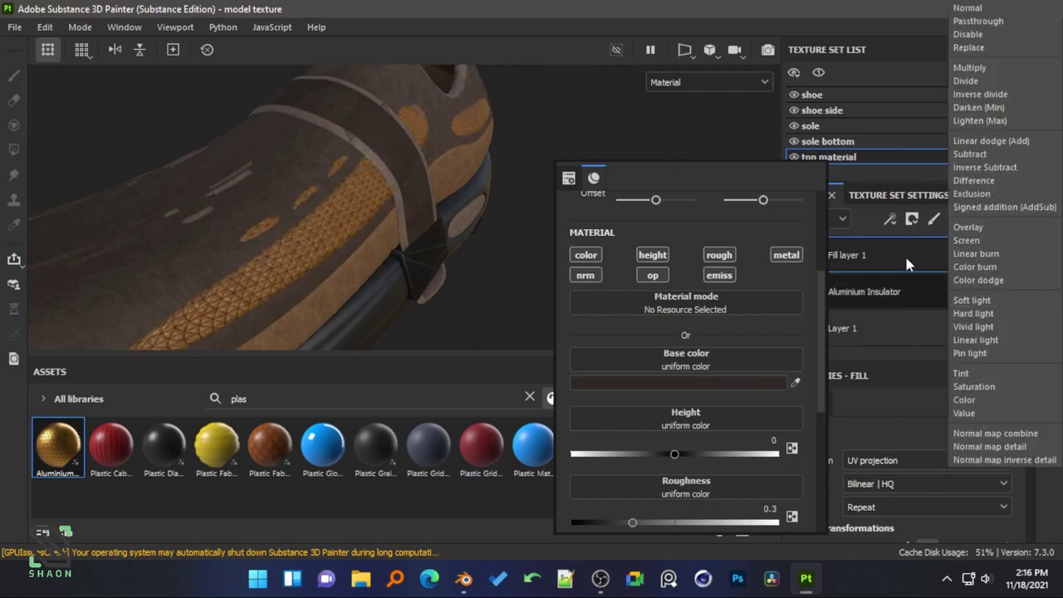
{"action": "key", "text": "Escape"}
{"action": "left_click", "coordinate": [1017, 246]}
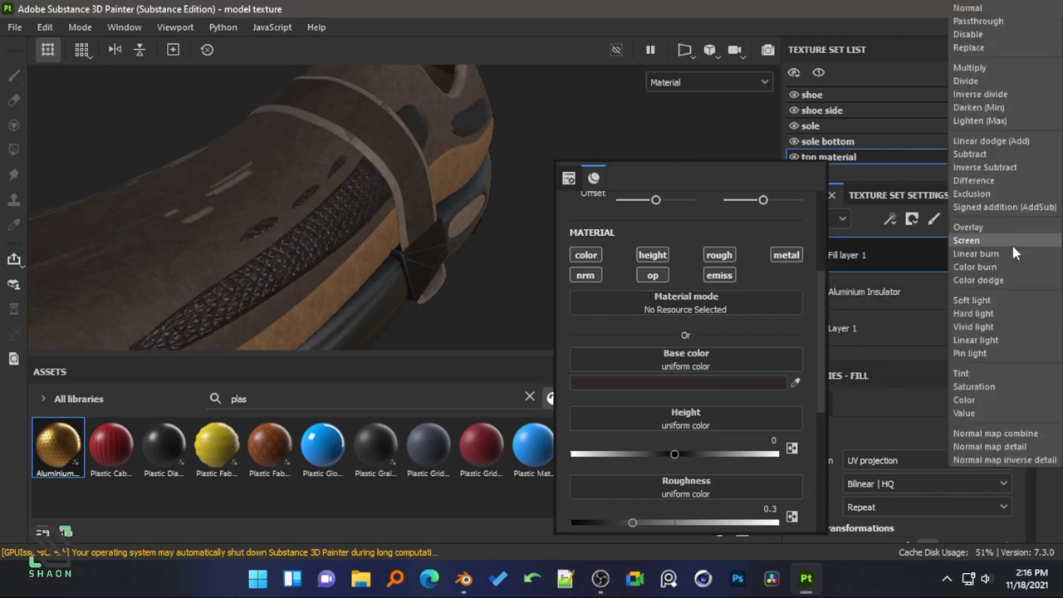
{"action": "left_click", "coordinate": [1013, 241]}
{"action": "left_click", "coordinate": [1016, 249]}
{"action": "left_click", "coordinate": [963, 70]}
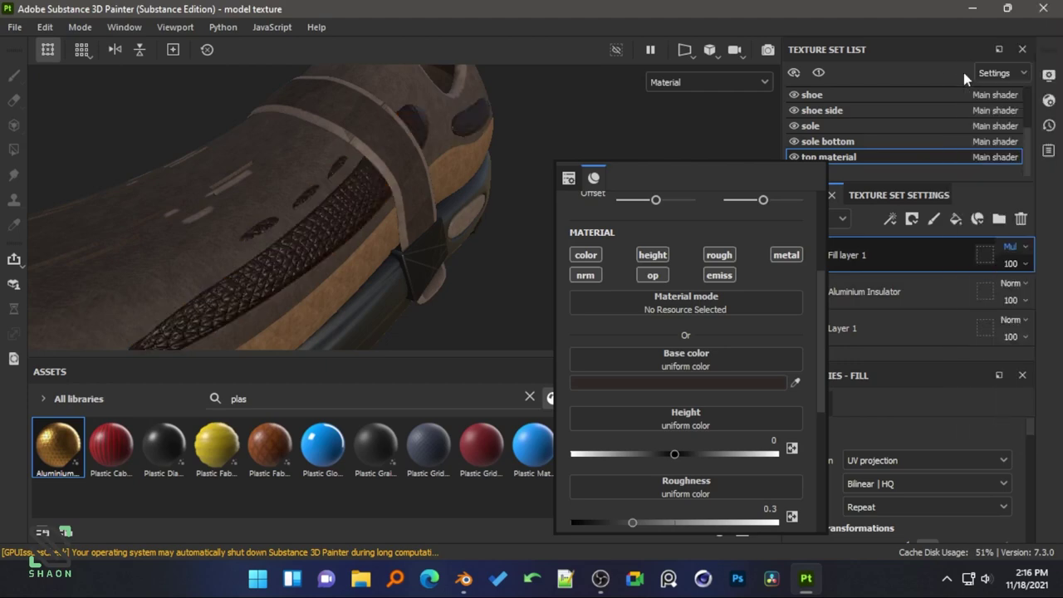
{"action": "scroll", "coordinate": [333, 223], "scroll_direction": "down", "scroll_amount": 5}
{"action": "mouse_move", "coordinate": [357, 219]}
{"action": "left_mouse_down", "text": "alt"}
{"action": "mouse_move", "coordinate": [570, 183]}
{"action": "mouse_move", "coordinate": [295, 163]}
{"action": "mouse_move", "coordinate": [518, 249]}
{"action": "mouse_move", "coordinate": [308, 249]}
{"action": "mouse_move", "coordinate": [415, 227]}
{"action": "mouse_move", "coordinate": [339, 204]}
{"action": "mouse_move", "coordinate": [527, 185]}
{"action": "mouse_move", "coordinate": [537, 245]}
{"action": "left_mouse_up", "text": "alt"}
{"action": "scroll", "coordinate": [524, 251], "scroll_direction": "up", "scroll_amount": 5}
{"action": "scroll", "coordinate": [416, 227], "scroll_direction": "down", "scroll_amount": 5}
{"action": "scroll", "coordinate": [527, 185], "scroll_direction": "up", "scroll_amount": 3}
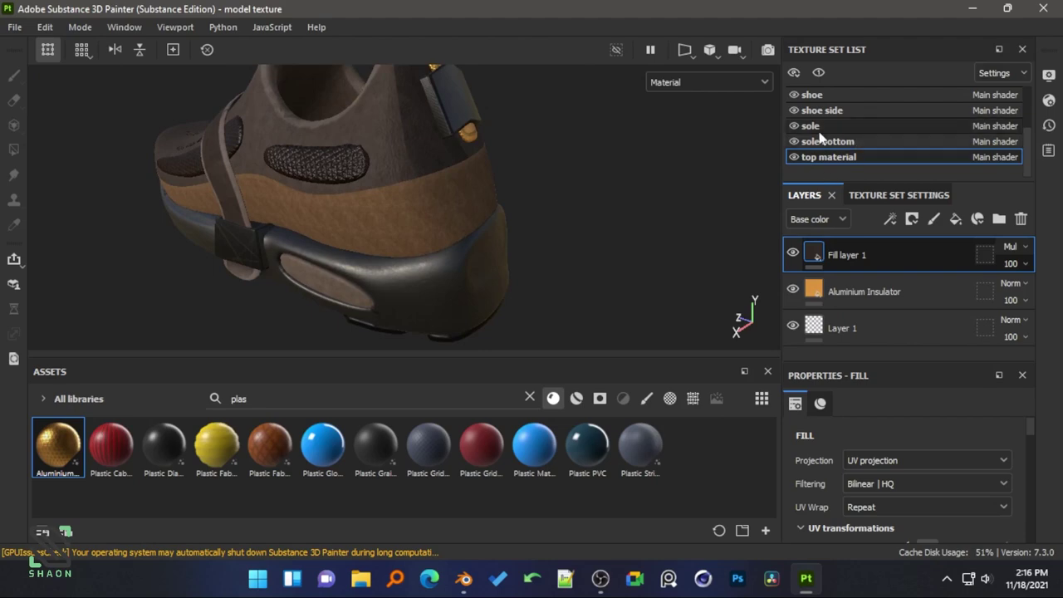
- Add a new paint layer, Layer 2, above Artificial Leather on the sole
{"action": "left_click", "coordinate": [793, 125]}
{"action": "left_click", "coordinate": [793, 125]}
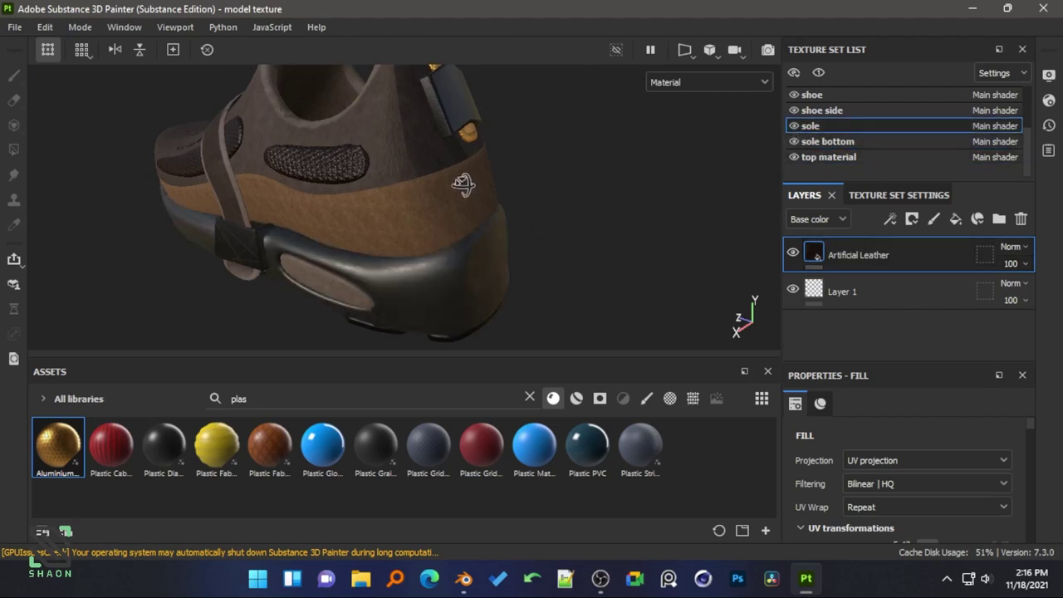
{"action": "mouse_move", "coordinate": [463, 186]}
{"action": "left_mouse_down", "text": "alt"}
{"action": "mouse_move", "coordinate": [497, 231]}
{"action": "mouse_move", "coordinate": [485, 315]}
{"action": "mouse_move", "coordinate": [499, 336]}
{"action": "mouse_move", "coordinate": [474, 249]}
{"action": "mouse_move", "coordinate": [686, 287]}
{"action": "left_mouse_up", "text": "alt"}
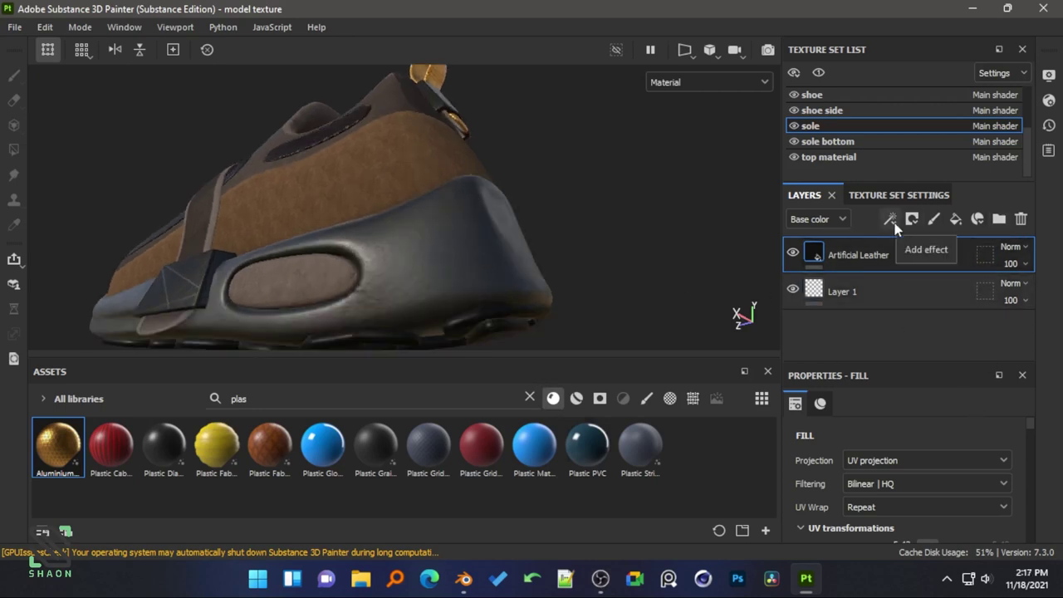
{"action": "key", "text": "1"}
{"action": "left_click", "coordinate": [733, 330]}
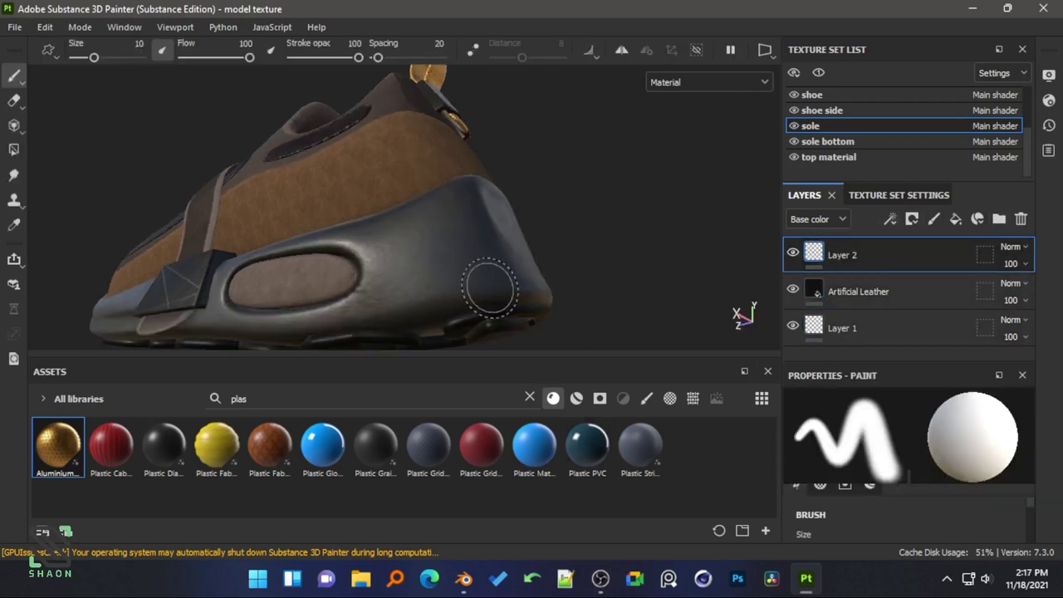
{"action": "left_click", "coordinate": [529, 397]}
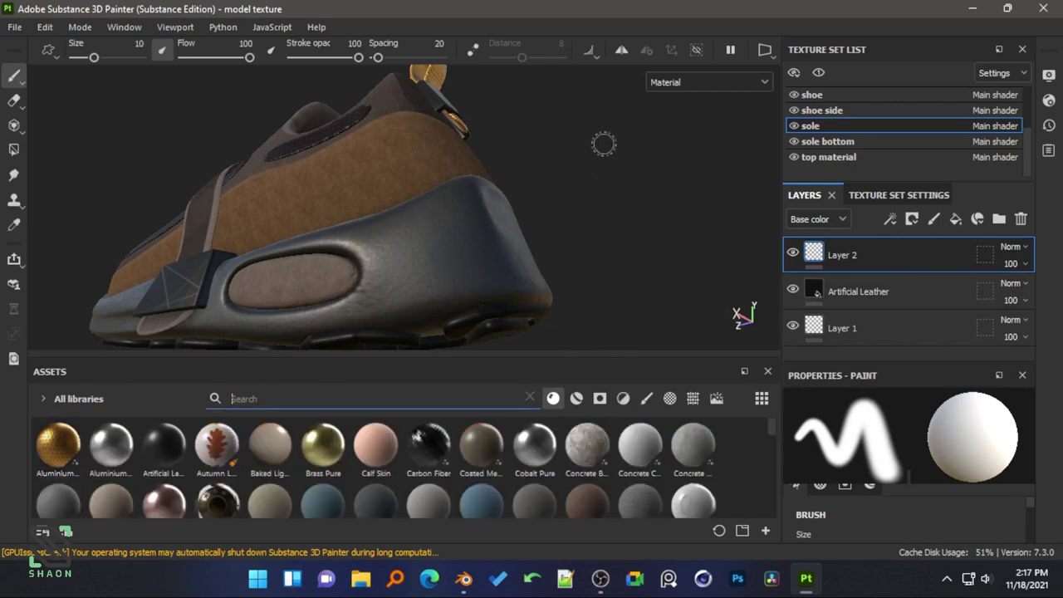
- Set the brush alpha to Hexagon Star
{"action": "right_click", "coordinate": [581, 224]}
{"action": "scroll", "coordinate": [692, 284], "scroll_direction": "down", "scroll_amount": 5}
{"action": "scroll", "coordinate": [692, 284], "scroll_direction": "down", "scroll_amount": 3}
{"action": "left_click", "coordinate": [724, 270]}
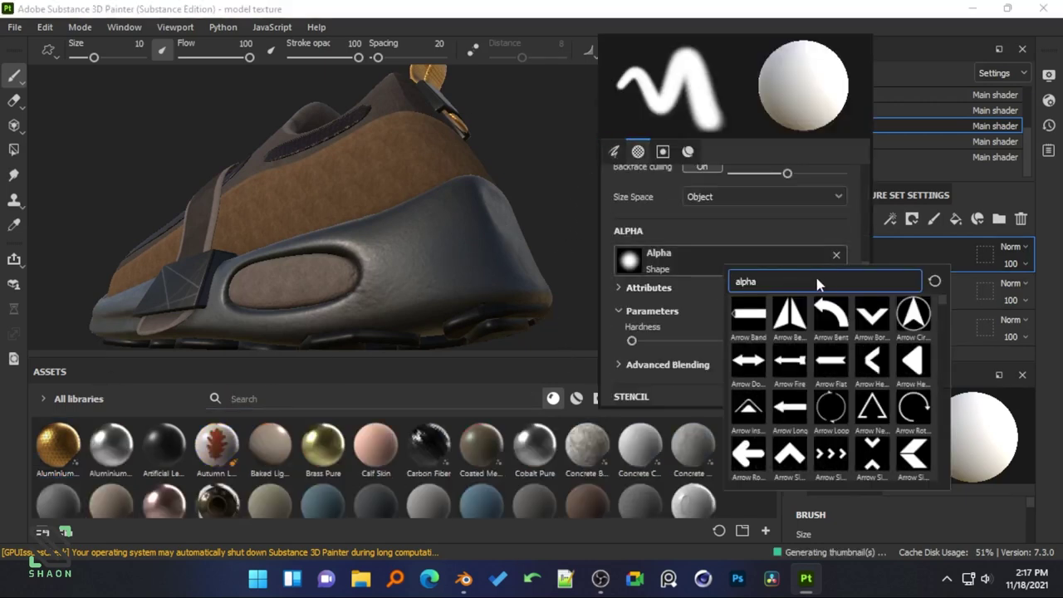
{"action": "scroll", "coordinate": [853, 389], "scroll_direction": "down", "scroll_amount": 3}
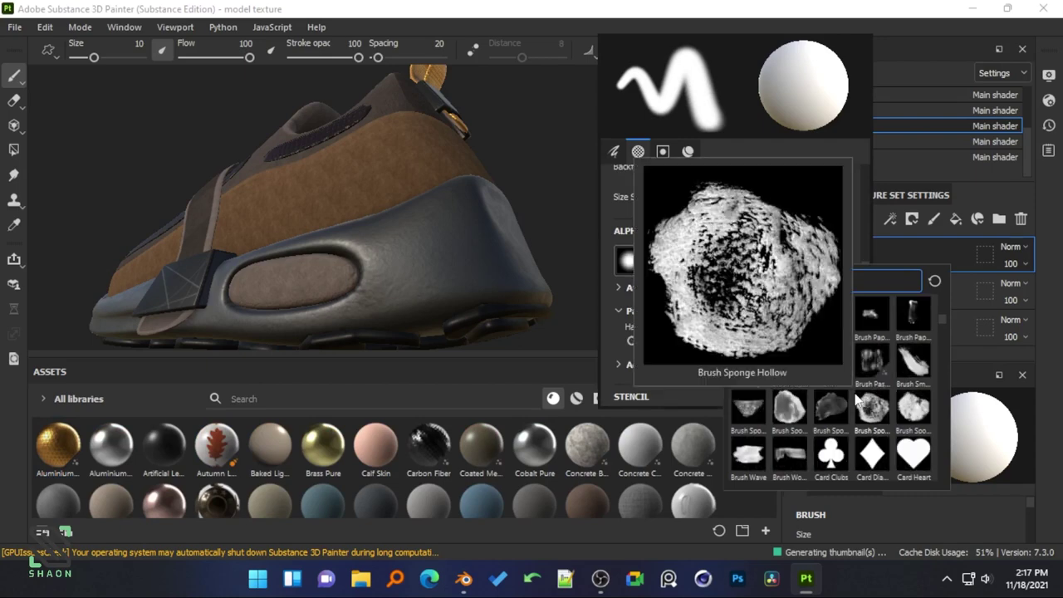
{"action": "scroll", "coordinate": [854, 394], "scroll_direction": "down", "scroll_amount": 3}
{"action": "scroll", "coordinate": [855, 398], "scroll_direction": "down", "scroll_amount": 3}
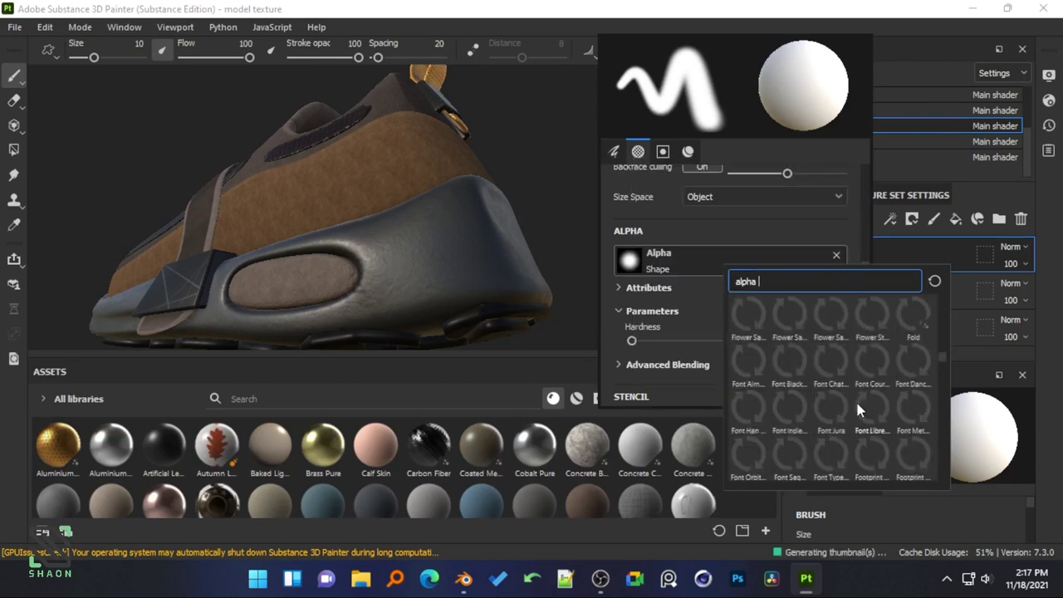
{"action": "scroll", "coordinate": [856, 399], "scroll_direction": "down", "scroll_amount": 3}
{"action": "scroll", "coordinate": [855, 399], "scroll_direction": "down", "scroll_amount": 3}
{"action": "scroll", "coordinate": [858, 402], "scroll_direction": "down", "scroll_amount": 3}
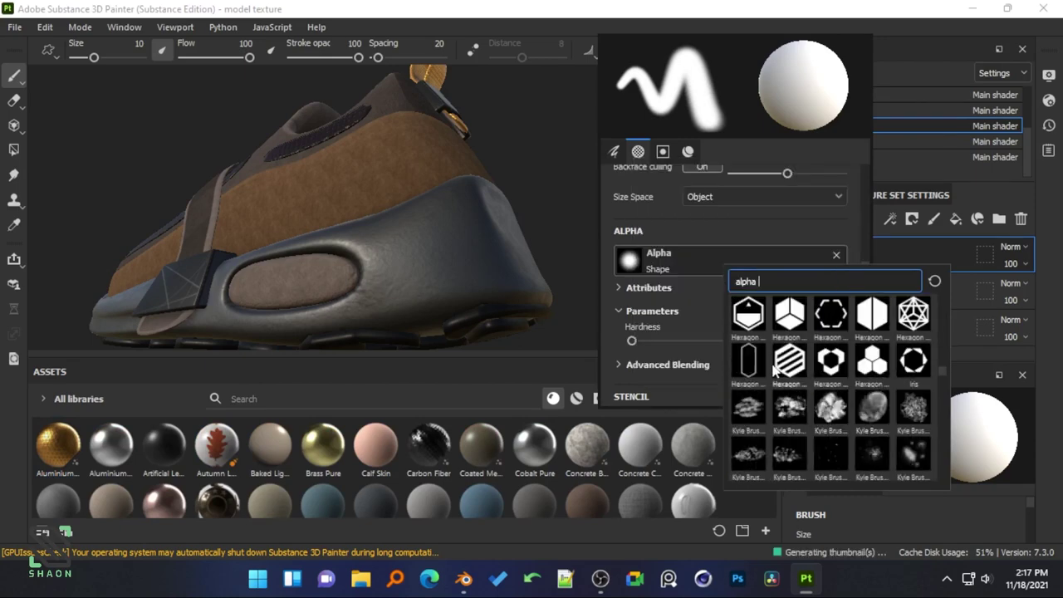
{"action": "left_click", "coordinate": [915, 317]}
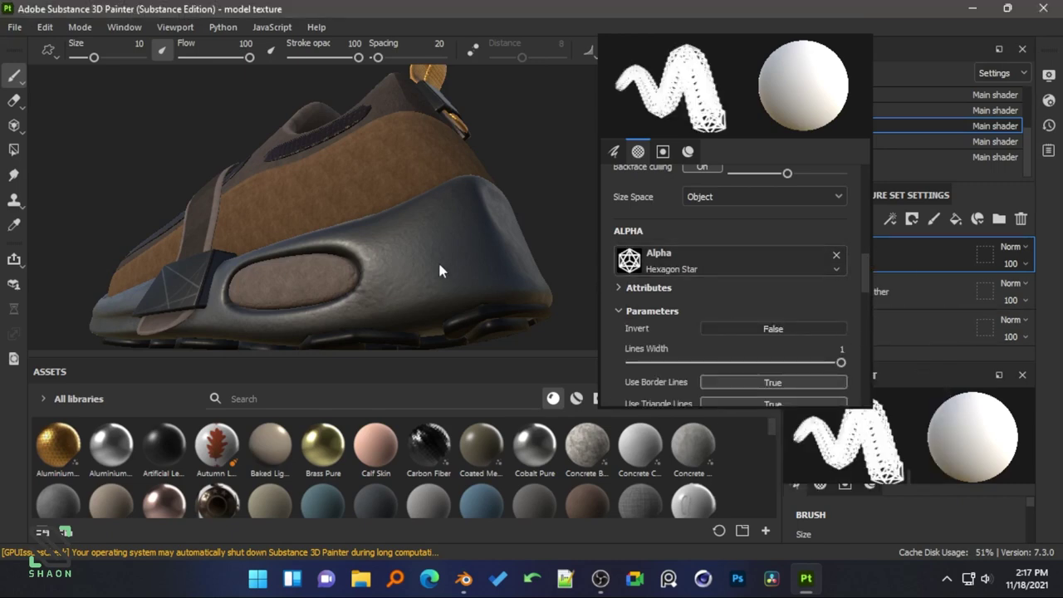
- Turn off the brush's colour channel so it paints height only
{"action": "left_click_drag", "start_coordinate": [444, 239], "coordinate": [519, 245], "text": "alt"}
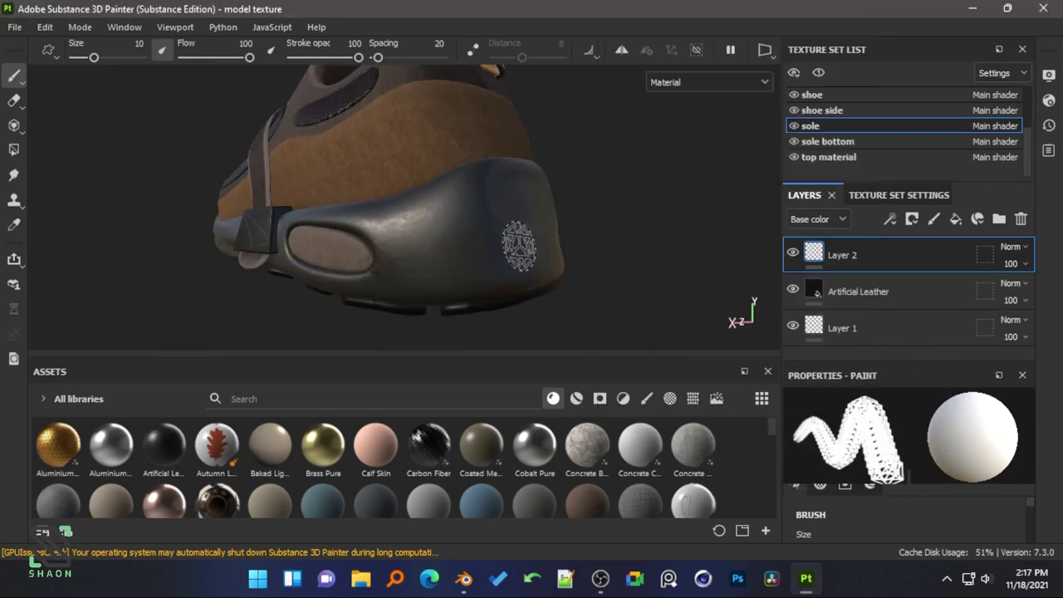
{"action": "scroll", "coordinate": [425, 234], "scroll_direction": "up", "scroll_amount": 2}
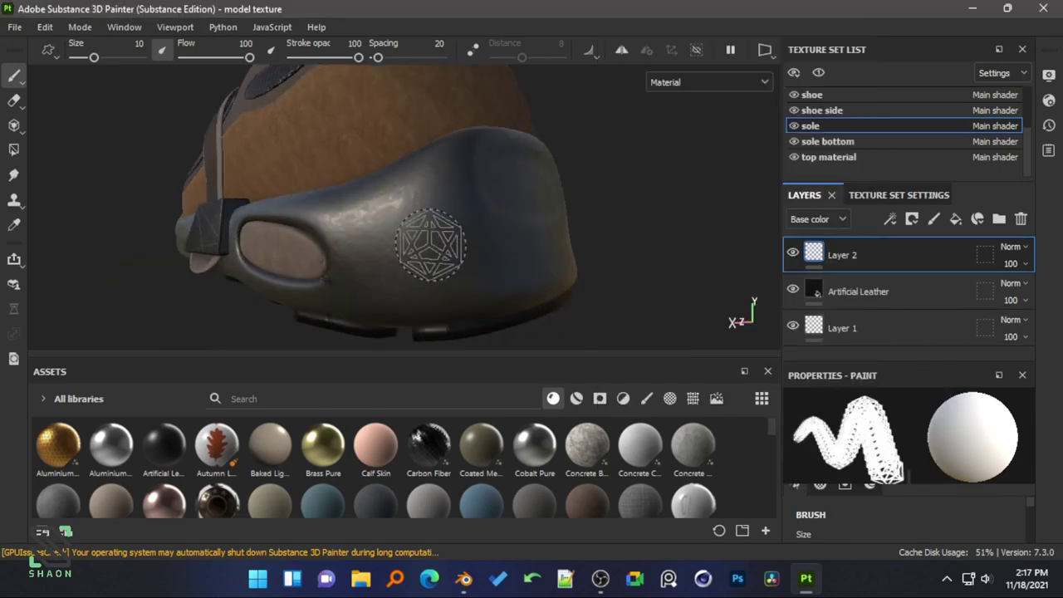
{"action": "right_click", "coordinate": [430, 243]}
{"action": "scroll", "coordinate": [568, 409], "scroll_direction": "down", "scroll_amount": 5}
{"action": "scroll", "coordinate": [586, 407], "scroll_direction": "down", "scroll_amount": 5}
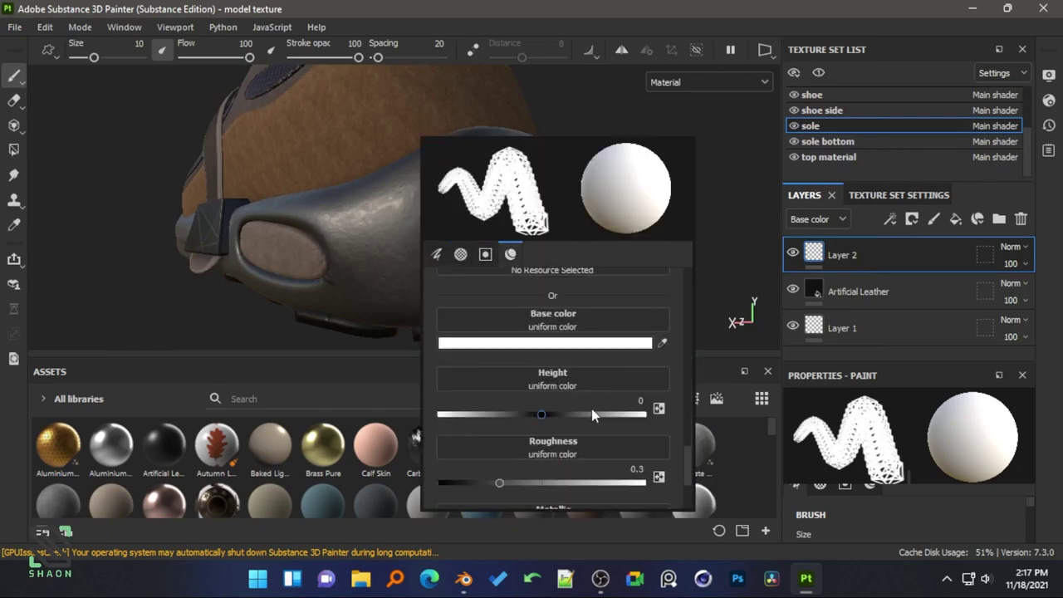
{"action": "scroll", "coordinate": [600, 402], "scroll_direction": "down", "scroll_amount": 3}
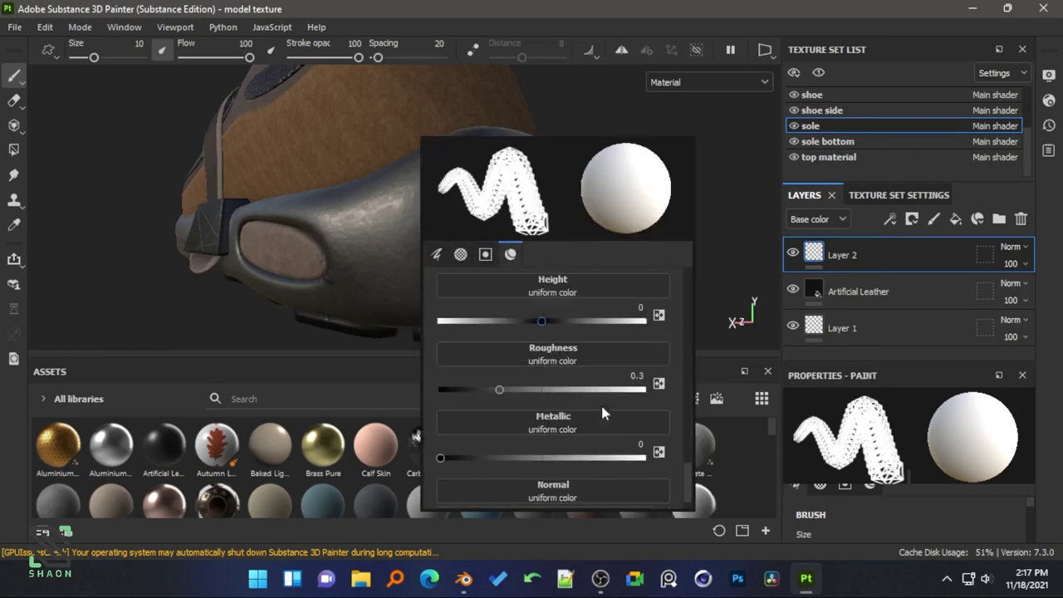
{"action": "scroll", "coordinate": [586, 436], "scroll_direction": "down", "scroll_amount": 2}
{"action": "scroll", "coordinate": [583, 442], "scroll_direction": "up", "scroll_amount": 8}
{"action": "scroll", "coordinate": [586, 429], "scroll_direction": "down", "scroll_amount": 1}
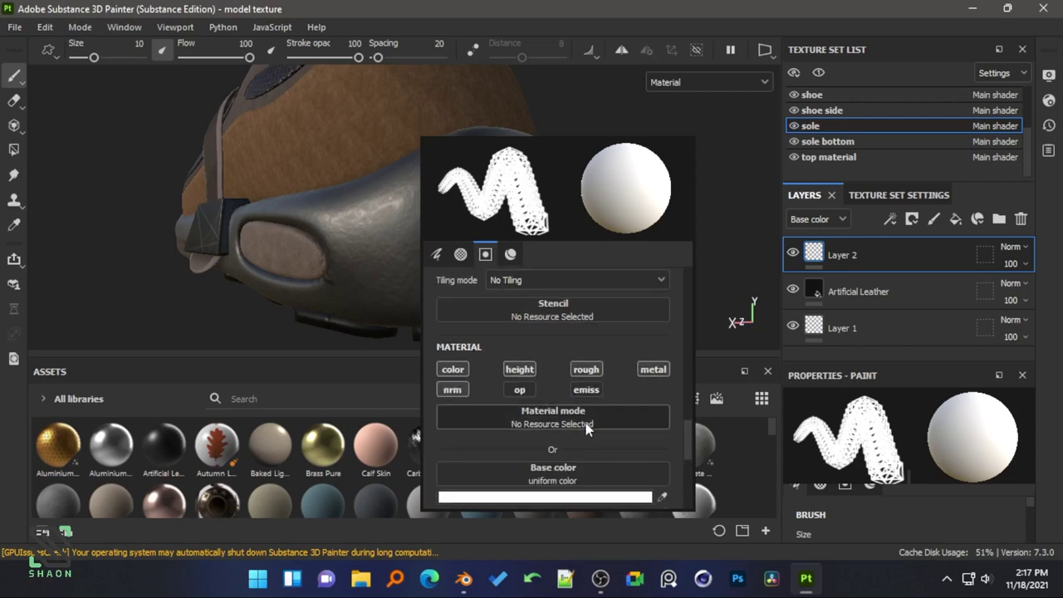
{"action": "left_click", "coordinate": [440, 374]}
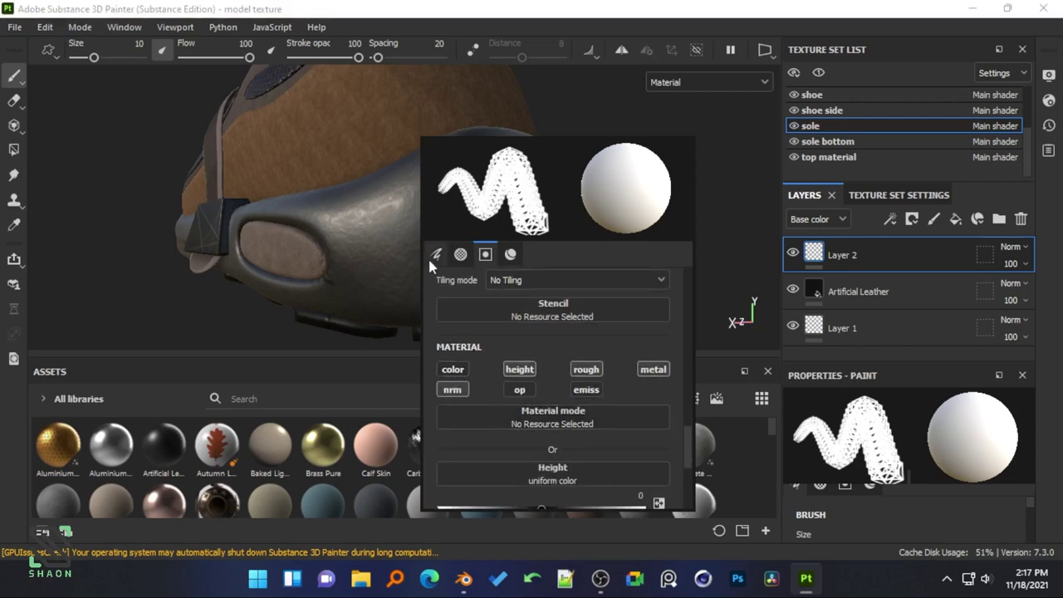
- Raise the brush height to about 0.88 and stamp a hexagon star on the heel
{"action": "right_click", "coordinate": [535, 299]}
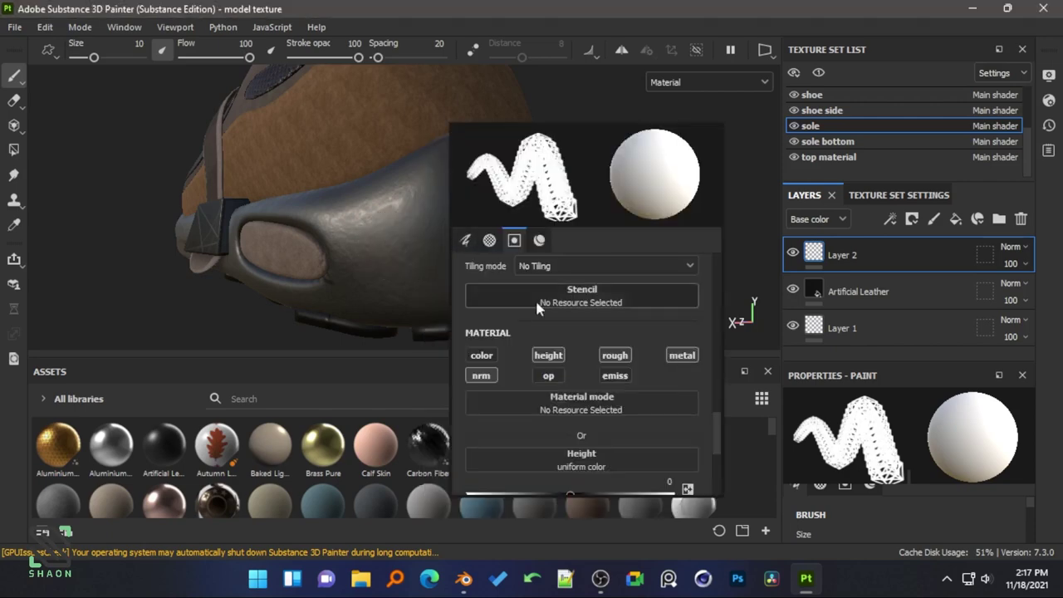
{"action": "scroll", "coordinate": [559, 402], "scroll_direction": "down", "scroll_amount": 3}
{"action": "left_click_drag", "start_coordinate": [571, 355], "coordinate": [656, 358]}
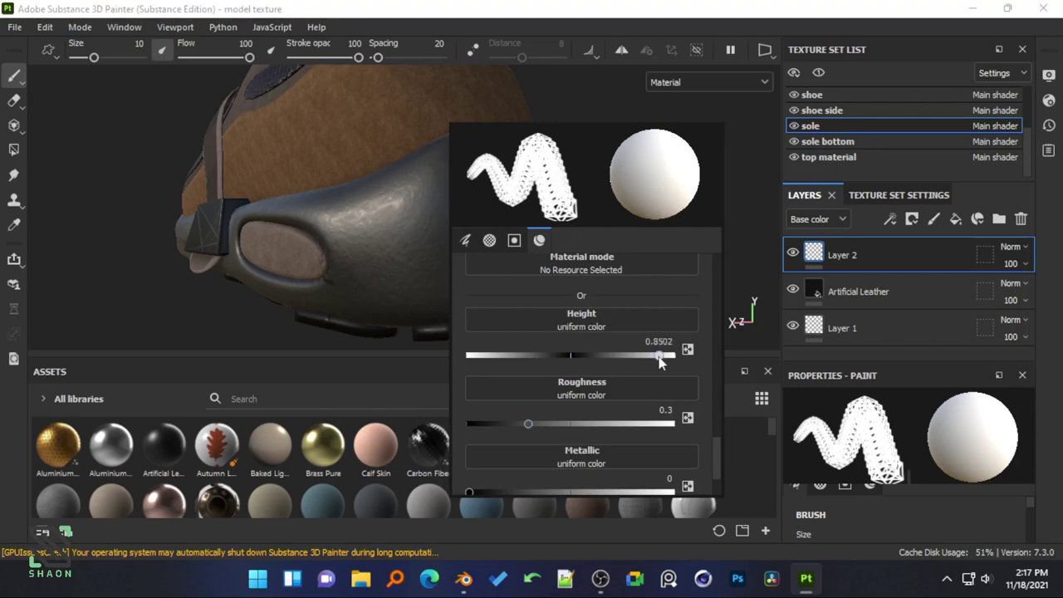
{"action": "left_click_drag", "start_coordinate": [422, 236], "coordinate": [379, 225], "text": "alt"}
{"action": "right_click", "coordinate": [471, 279]}
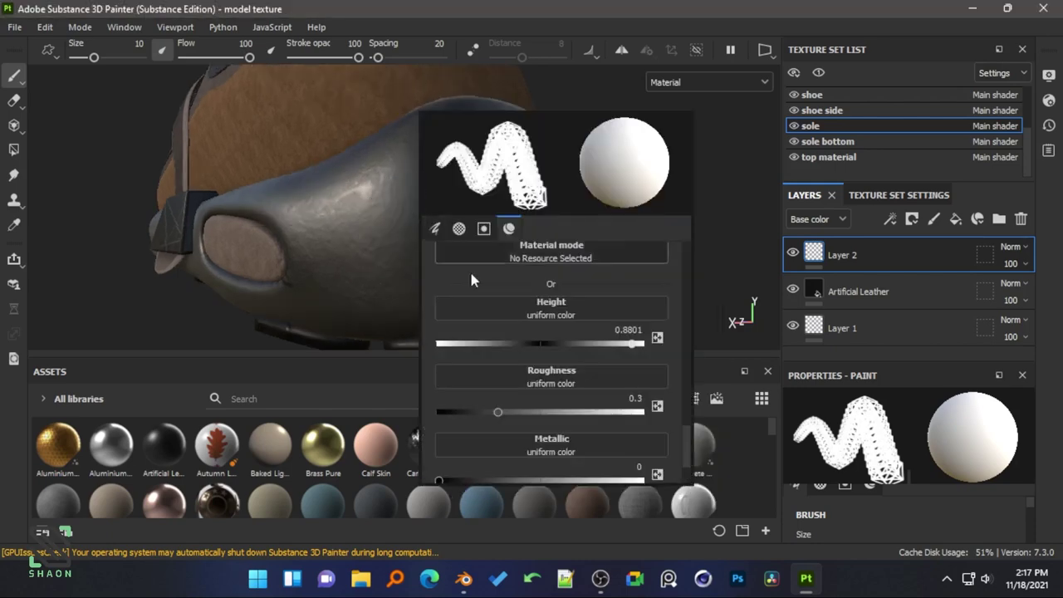
{"action": "left_click_drag", "start_coordinate": [539, 357], "coordinate": [498, 357]}
{"action": "left_click", "coordinate": [379, 236]}
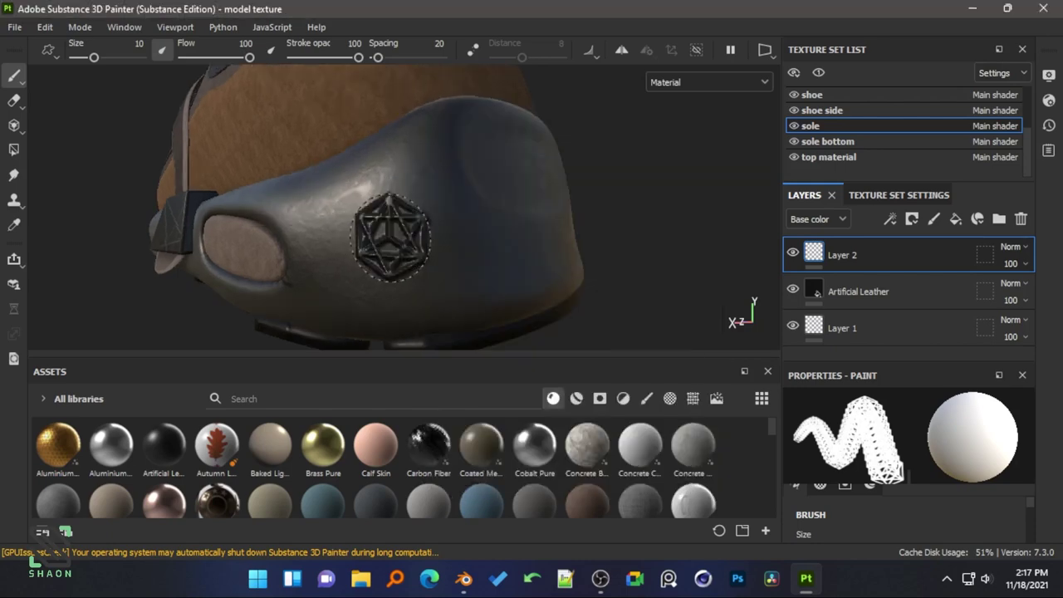
- Set the brush height to -0.0712 and stamp a recessed hexagon star
{"action": "mouse_move", "coordinate": [379, 236]}
{"action": "left_mouse_down", "text": "alt"}
{"action": "mouse_move", "coordinate": [631, 216]}
{"action": "mouse_move", "coordinate": [551, 213]}
{"action": "left_mouse_up", "text": "alt"}
{"action": "right_click", "coordinate": [551, 214]}
{"action": "left_click_drag", "start_coordinate": [684, 344], "coordinate": [651, 344]}
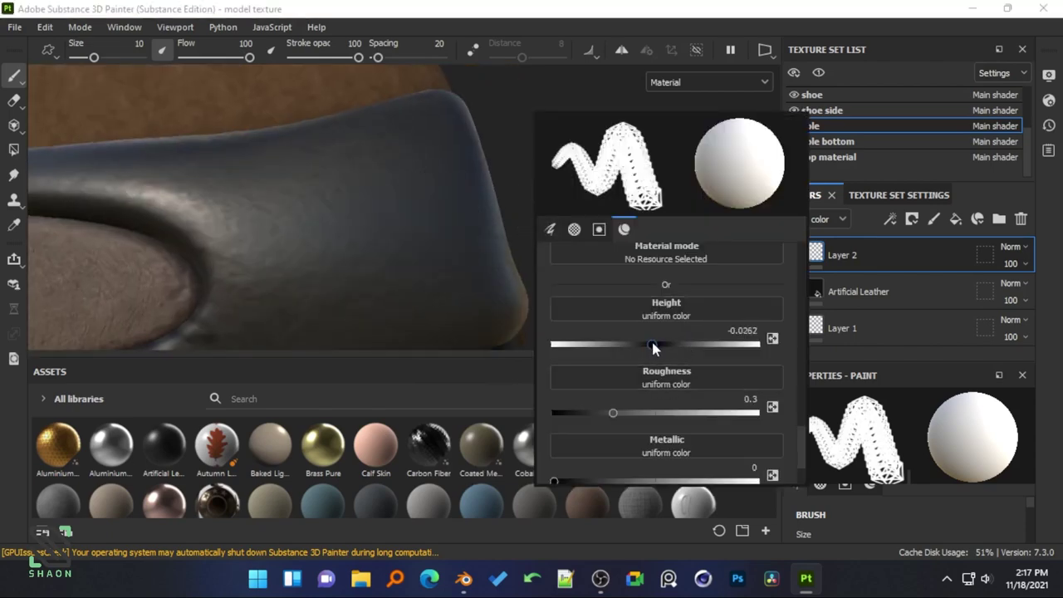
{"action": "left_click", "coordinate": [387, 215]}
{"action": "mouse_move", "coordinate": [387, 214]}
{"action": "left_mouse_down", "text": "alt"}
{"action": "mouse_move", "coordinate": [541, 224]}
{"action": "mouse_move", "coordinate": [510, 273]}
{"action": "left_mouse_up", "text": "alt"}
{"action": "right_click", "coordinate": [635, 200]}
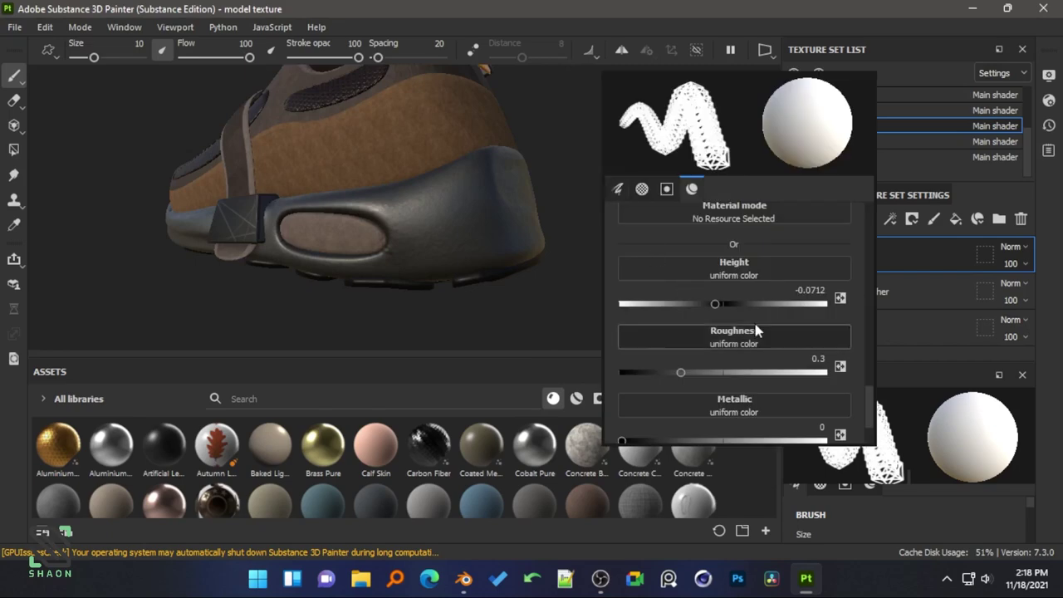
{"action": "scroll", "coordinate": [721, 261], "scroll_direction": "up", "scroll_amount": 5}
- Switch the brush alpha to the circled cross (Cross Forbidden) shape
{"action": "left_click", "coordinate": [719, 270]}
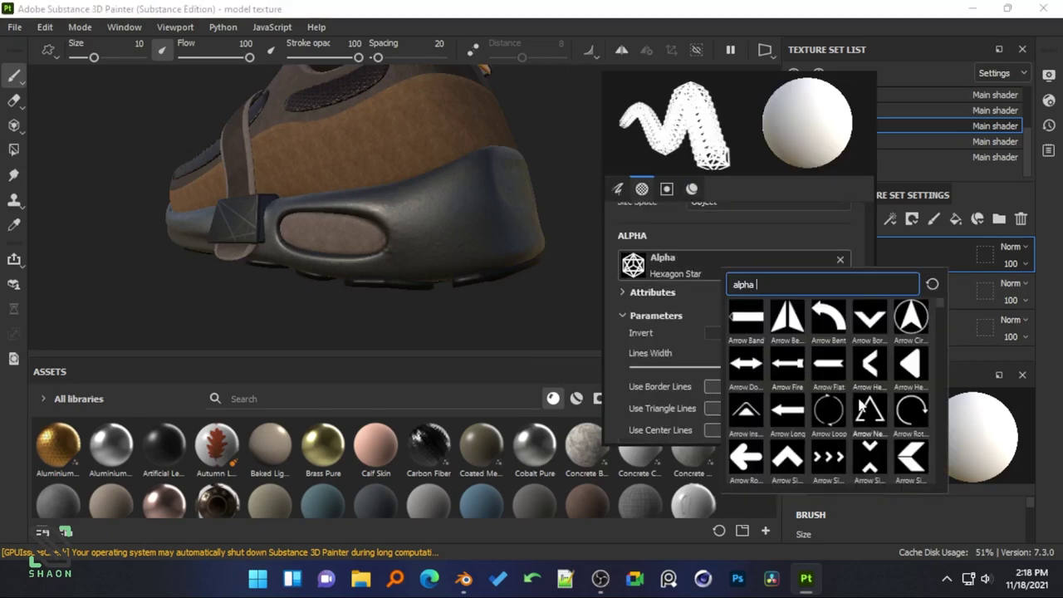
{"action": "scroll", "coordinate": [864, 407], "scroll_direction": "down", "scroll_amount": 5}
{"action": "scroll", "coordinate": [870, 407], "scroll_direction": "down", "scroll_amount": 3}
{"action": "scroll", "coordinate": [870, 407], "scroll_direction": "down", "scroll_amount": 3}
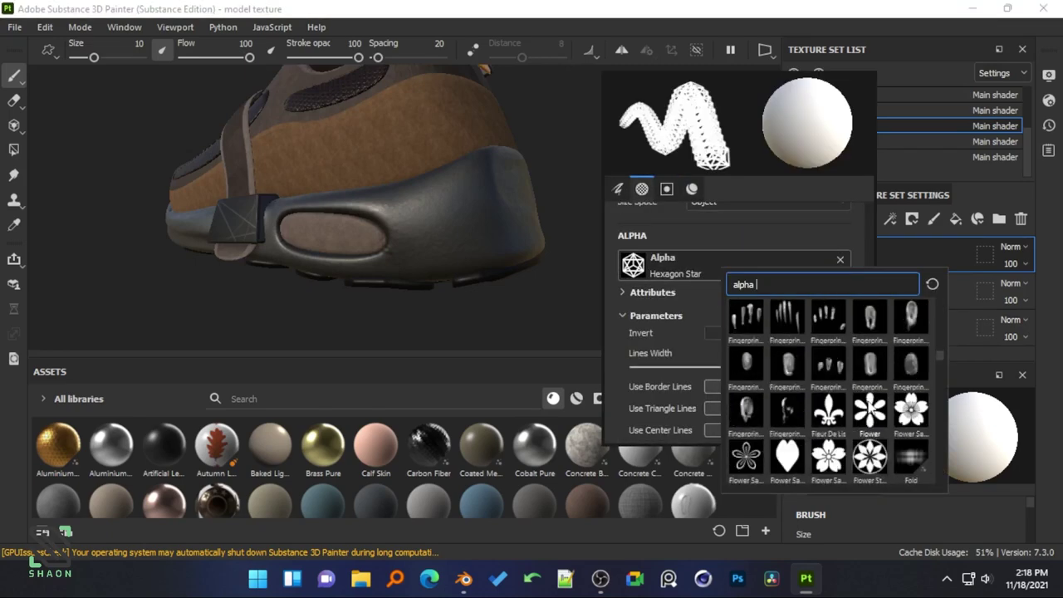
{"action": "scroll", "coordinate": [872, 406], "scroll_direction": "down", "scroll_amount": 3}
{"action": "scroll", "coordinate": [871, 405], "scroll_direction": "down", "scroll_amount": 3}
{"action": "scroll", "coordinate": [872, 405], "scroll_direction": "down", "scroll_amount": 3}
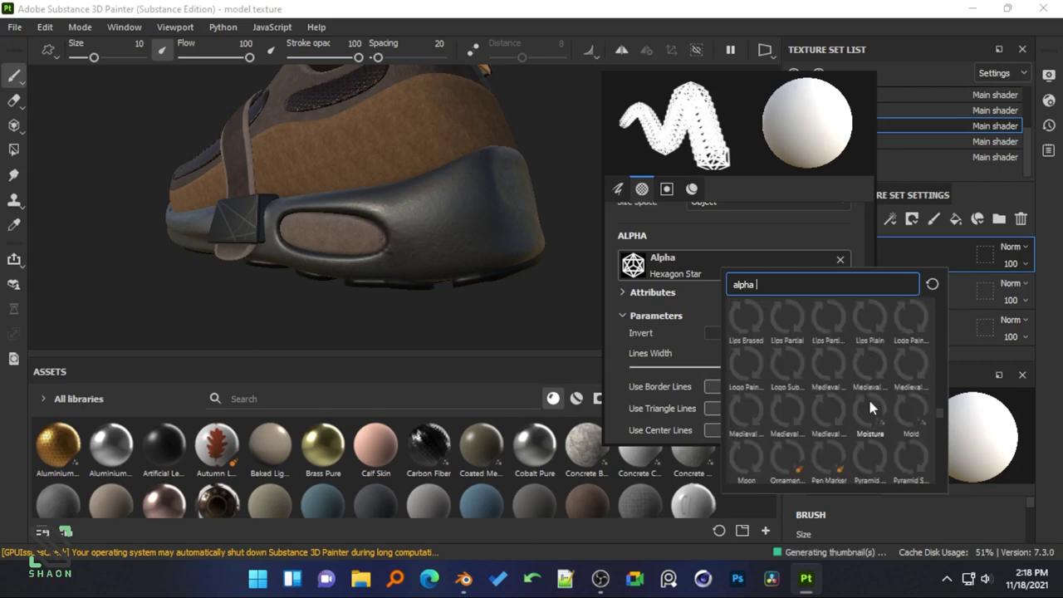
{"action": "scroll", "coordinate": [871, 399], "scroll_direction": "down", "scroll_amount": 2}
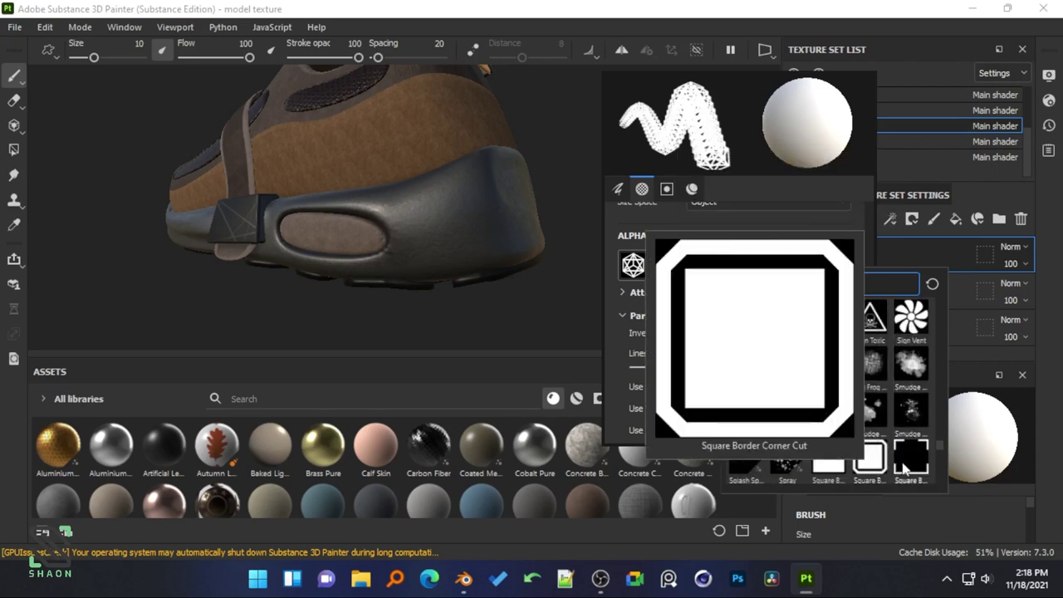
{"action": "scroll", "coordinate": [830, 403], "scroll_direction": "up", "scroll_amount": 2}
{"action": "scroll", "coordinate": [751, 404], "scroll_direction": "up", "scroll_amount": 4}
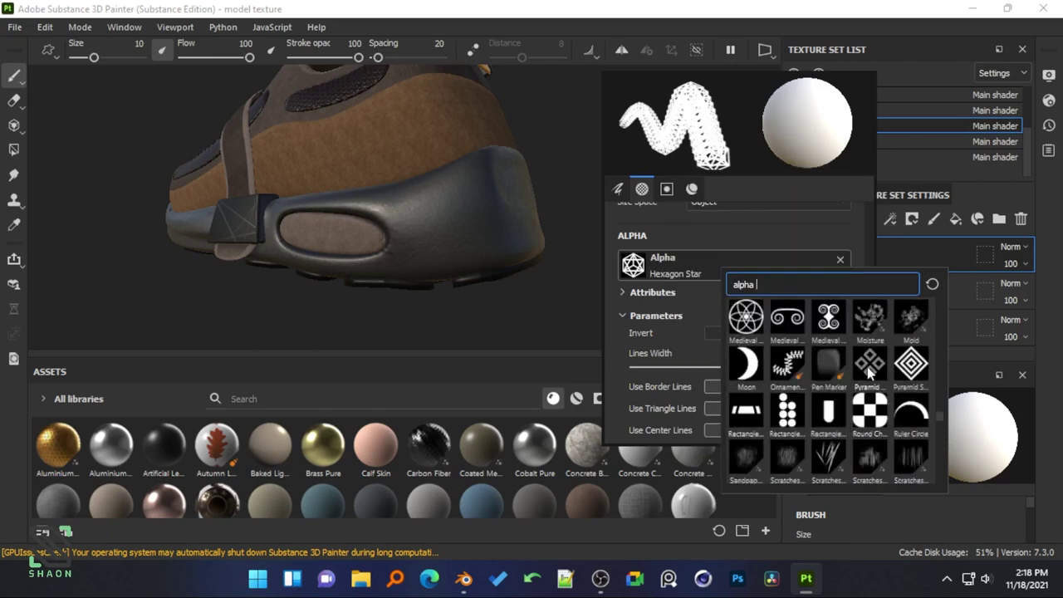
{"action": "scroll", "coordinate": [864, 382], "scroll_direction": "up", "scroll_amount": 3}
{"action": "scroll", "coordinate": [847, 399], "scroll_direction": "up", "scroll_amount": 3}
{"action": "scroll", "coordinate": [831, 415], "scroll_direction": "up", "scroll_amount": 3}
{"action": "scroll", "coordinate": [816, 438], "scroll_direction": "up", "scroll_amount": 2}
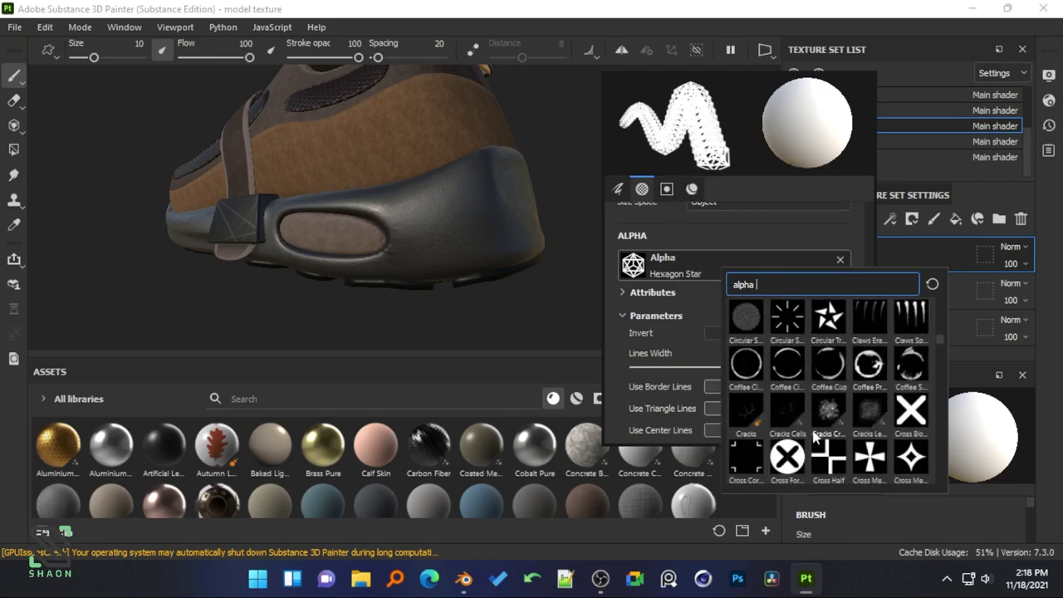
{"action": "left_click", "coordinate": [816, 438]}
- Shrink the brush size to 3.85 and orbit to a straight-on view of the heel back
{"action": "scroll", "coordinate": [473, 239], "scroll_direction": "up", "scroll_amount": 3}
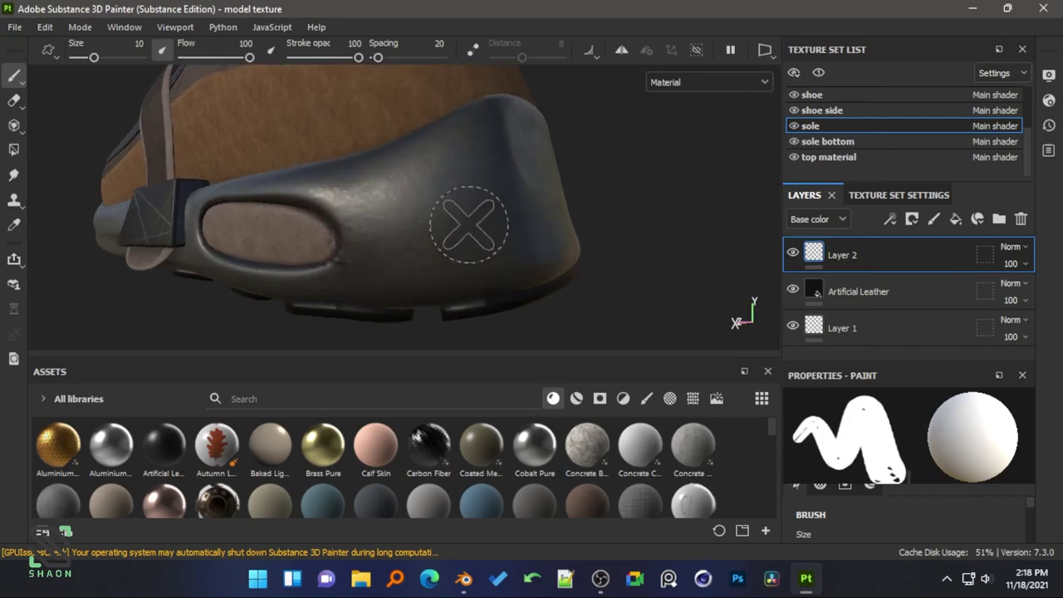
{"action": "right_click_drag", "start_coordinate": [474, 225], "coordinate": [431, 216], "text": "ctrl"}
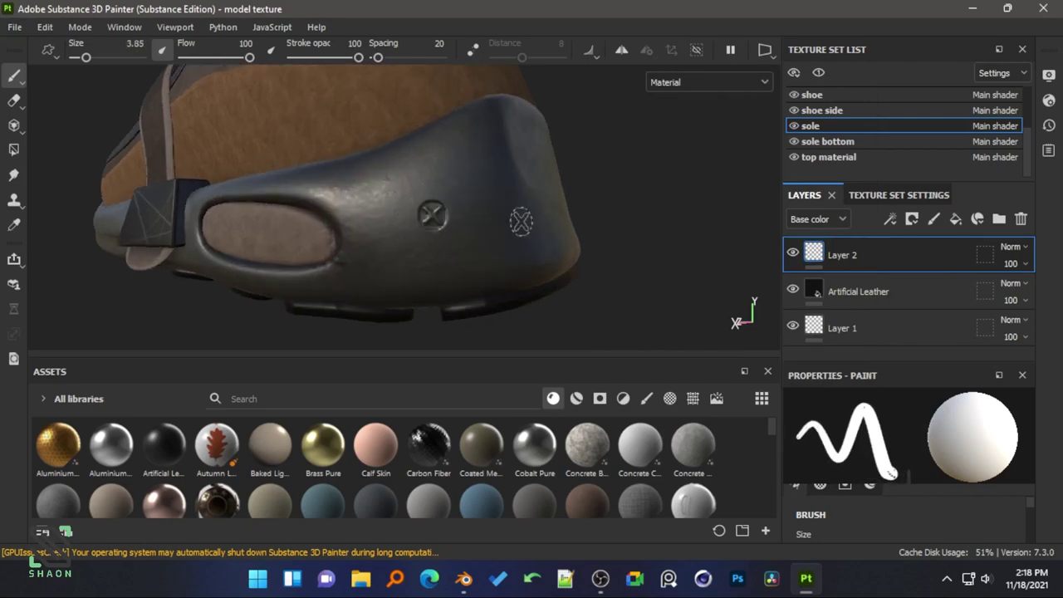
{"action": "mouse_move", "coordinate": [480, 275]}
{"action": "left_mouse_down", "text": "alt"}
{"action": "mouse_move", "coordinate": [368, 273]}
{"action": "mouse_move", "coordinate": [496, 255]}
{"action": "mouse_move", "coordinate": [462, 263]}
{"action": "mouse_move", "coordinate": [438, 297]}
{"action": "mouse_move", "coordinate": [254, 275]}
{"action": "mouse_move", "coordinate": [404, 275]}
{"action": "mouse_move", "coordinate": [597, 224]}
{"action": "mouse_move", "coordinate": [239, 222]}
{"action": "mouse_move", "coordinate": [341, 216]}
{"action": "mouse_move", "coordinate": [373, 256]}
{"action": "mouse_move", "coordinate": [467, 264]}
{"action": "mouse_move", "coordinate": [265, 274]}
{"action": "mouse_move", "coordinate": [327, 294]}
{"action": "mouse_move", "coordinate": [276, 266]}
{"action": "mouse_move", "coordinate": [225, 265]}
{"action": "left_mouse_up", "text": "alt"}
{"action": "scroll", "coordinate": [225, 266], "scroll_direction": "up", "scroll_amount": 3}
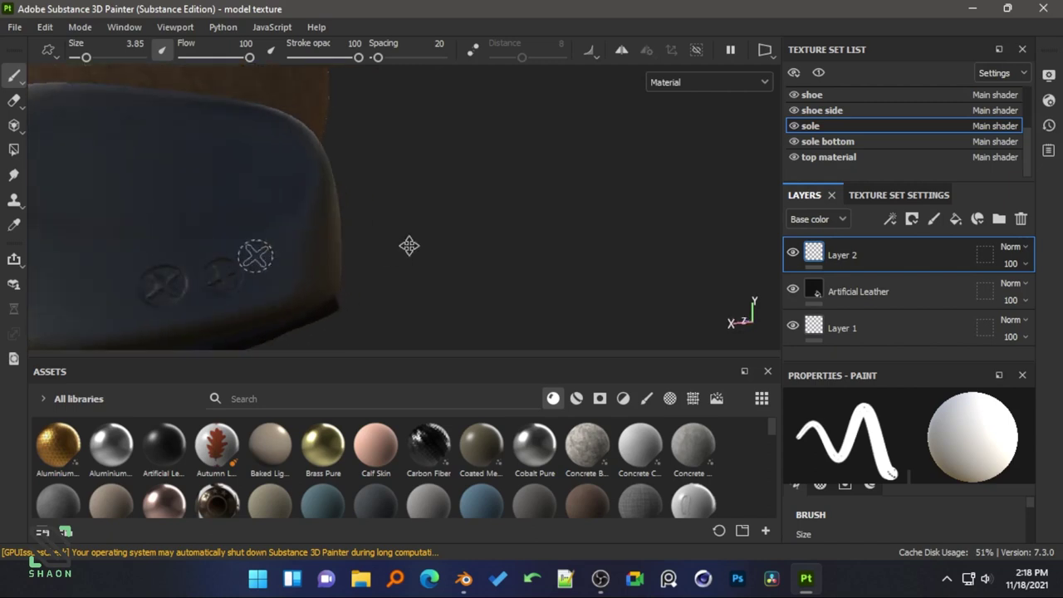
{"action": "scroll", "coordinate": [408, 244], "scroll_direction": "down", "scroll_amount": 1}
{"action": "left_click_drag", "start_coordinate": [366, 275], "coordinate": [344, 280], "text": "alt"}
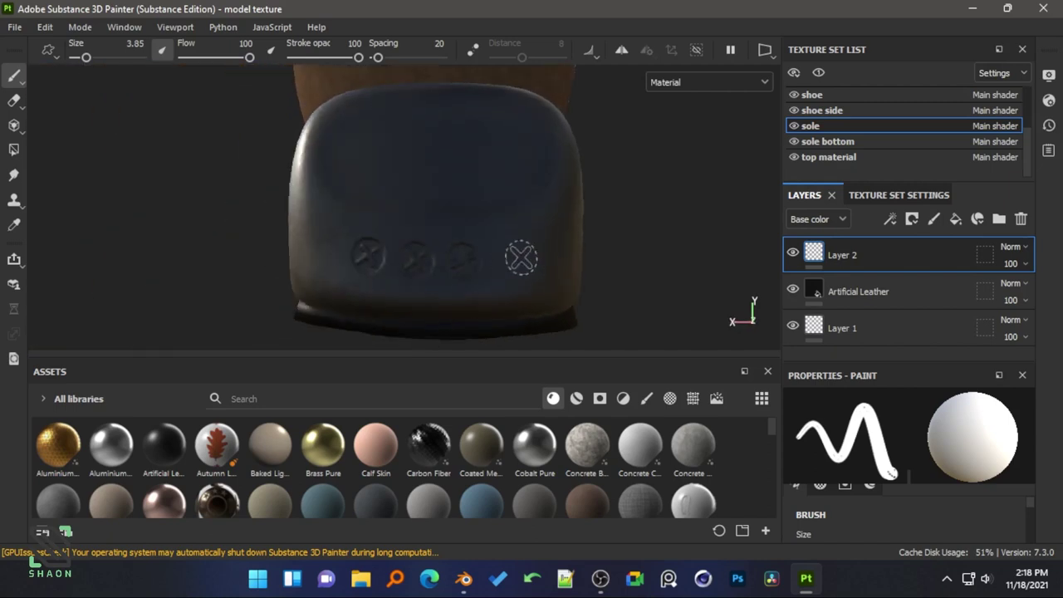
{"action": "mouse_move", "coordinate": [468, 287]}
{"action": "left_mouse_down", "text": "alt"}
{"action": "mouse_move", "coordinate": [594, 254]}
{"action": "mouse_move", "coordinate": [518, 240]}
{"action": "mouse_move", "coordinate": [311, 271]}
{"action": "mouse_move", "coordinate": [738, 246]}
{"action": "left_mouse_up", "text": "alt"}
{"action": "scroll", "coordinate": [501, 275], "scroll_direction": "down", "scroll_amount": 3}
{"action": "scroll", "coordinate": [311, 271], "scroll_direction": "up", "scroll_amount": 3}
- Choose the Arrow Simple Multiple alpha for the brush
{"action": "left_click", "coordinate": [702, 234]}
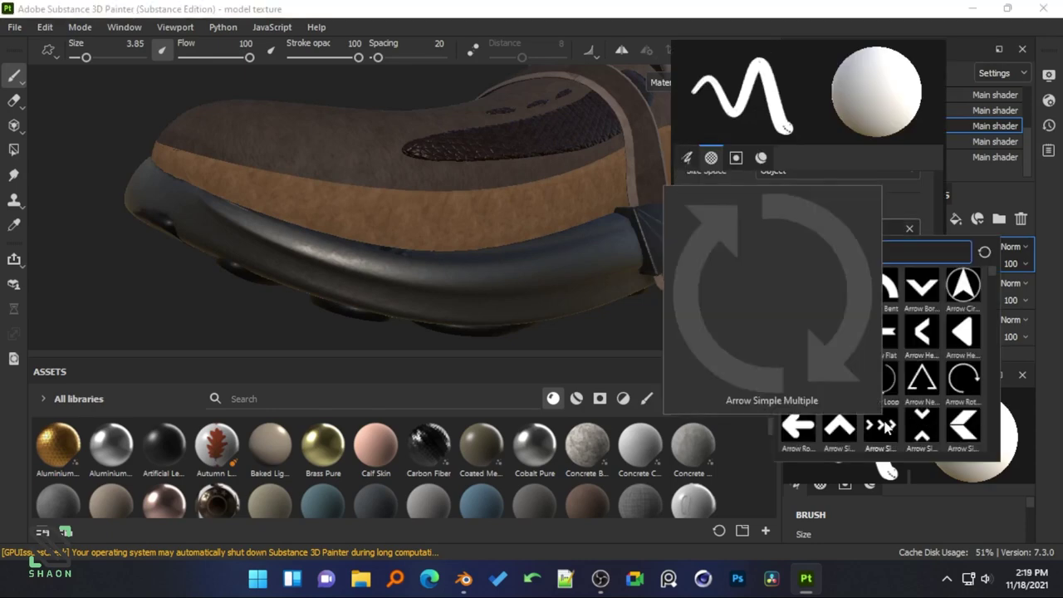
{"action": "scroll", "coordinate": [885, 425], "scroll_direction": "down", "scroll_amount": 3}
{"action": "left_click", "coordinate": [891, 295]}
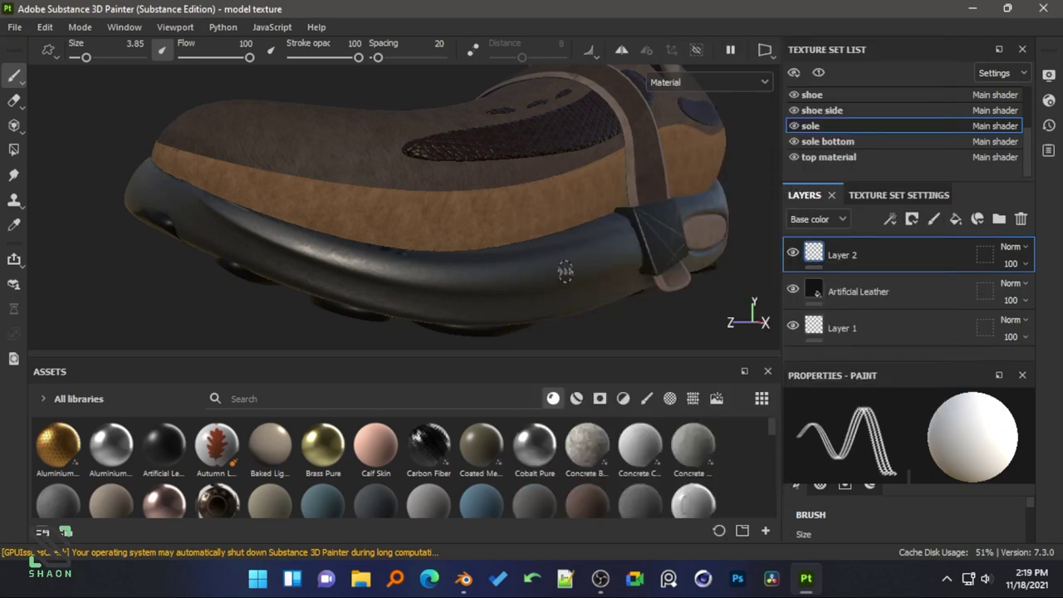
- Set the brush angle to 190 and the brush size to 6.55
{"action": "left_click_drag", "start_coordinate": [562, 268], "coordinate": [599, 274], "text": "alt"}
{"action": "scroll", "coordinate": [432, 257], "scroll_direction": "up", "scroll_amount": 2}
{"action": "scroll", "coordinate": [432, 256], "scroll_direction": "up", "scroll_amount": 1}
{"action": "right_click", "coordinate": [427, 270]}
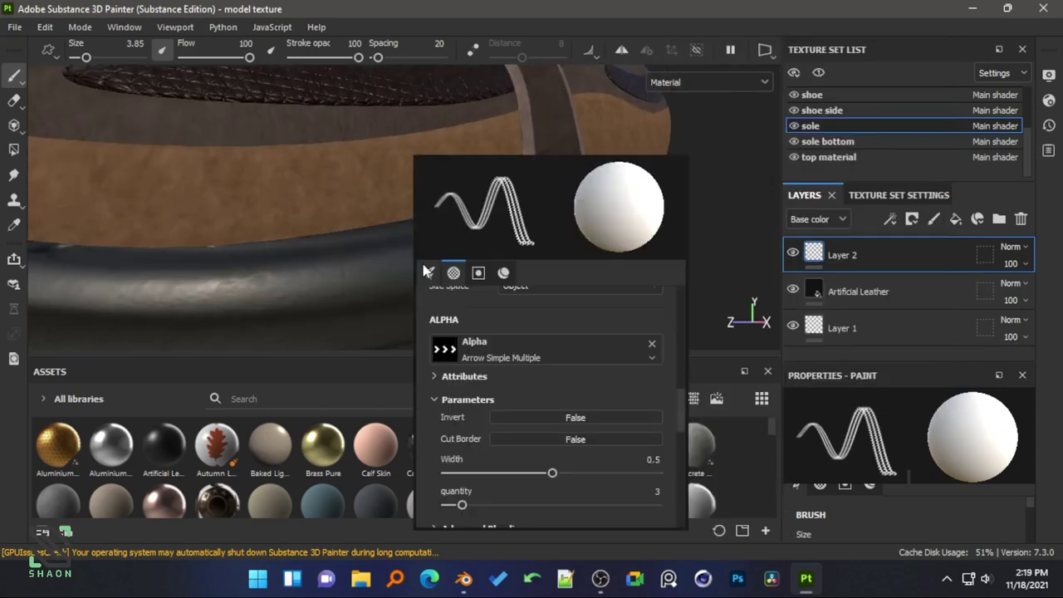
{"action": "scroll", "coordinate": [570, 348], "scroll_direction": "up", "scroll_amount": 5}
{"action": "scroll", "coordinate": [566, 366], "scroll_direction": "down", "scroll_amount": 2}
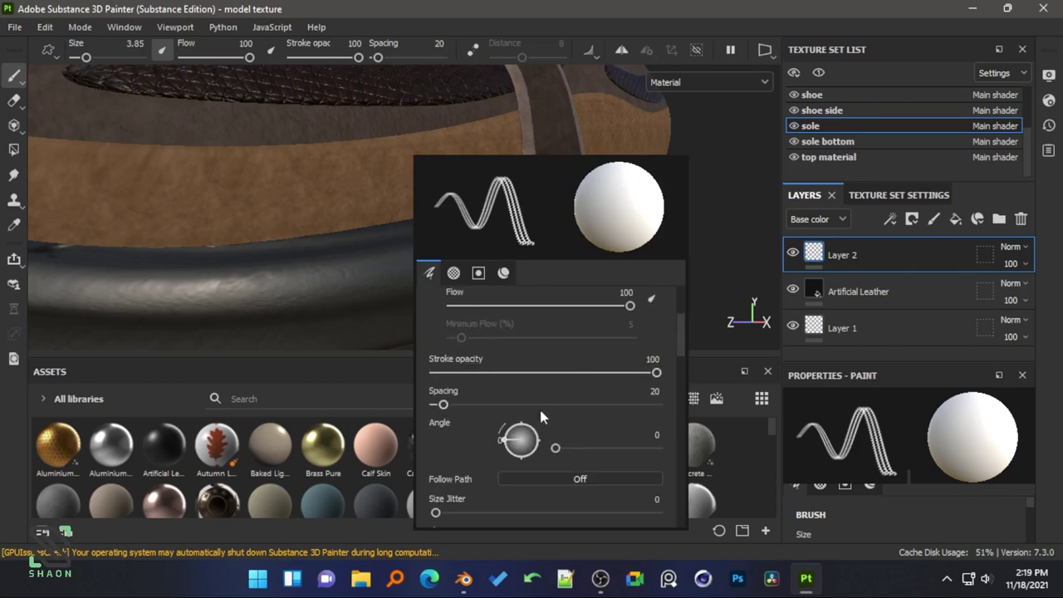
{"action": "mouse_move", "coordinate": [502, 443]}
{"action": "left_mouse_down"}
{"action": "mouse_move", "coordinate": [553, 451]}
{"action": "mouse_move", "coordinate": [354, 289]}
{"action": "left_mouse_up"}
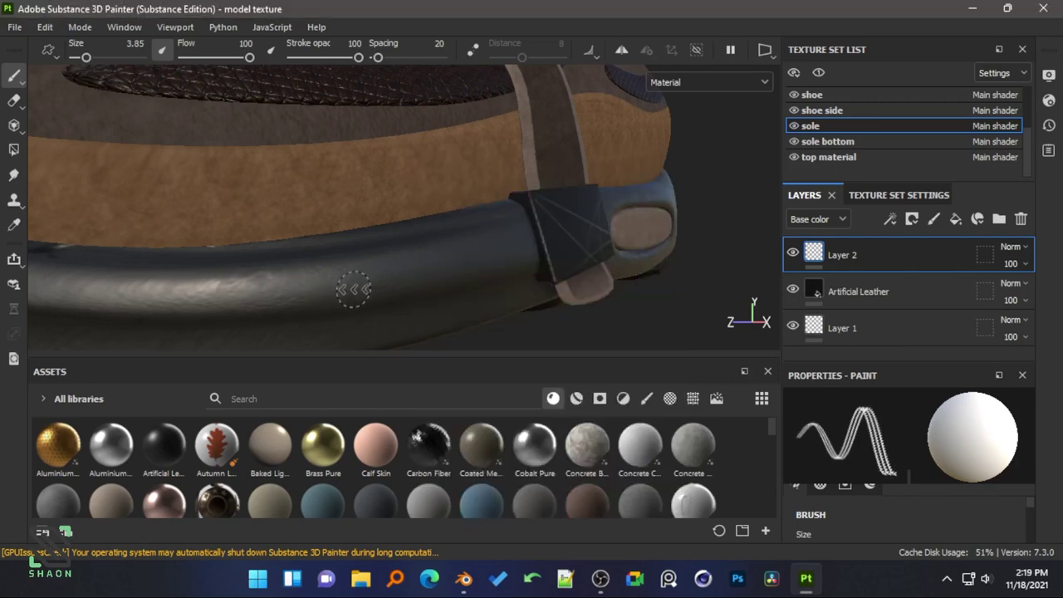
{"action": "mouse_move", "coordinate": [514, 294]}
{"action": "left_mouse_down", "text": "alt"}
{"action": "mouse_move", "coordinate": [388, 287]}
{"action": "mouse_move", "coordinate": [428, 260]}
{"action": "left_mouse_up", "text": "alt"}
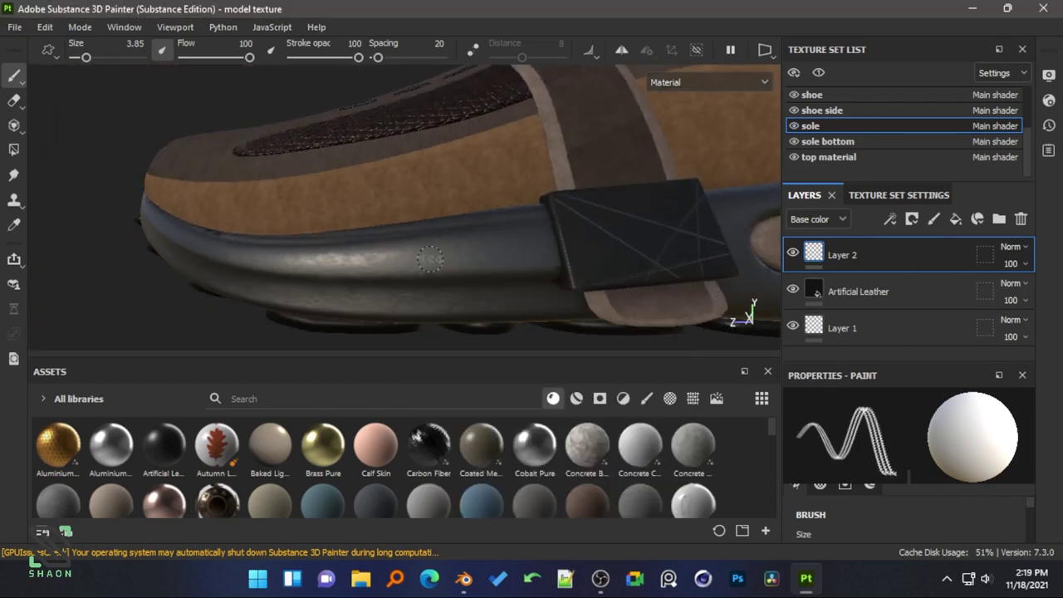
{"action": "right_click_drag", "start_coordinate": [429, 260], "coordinate": [482, 251], "text": "ctrl"}
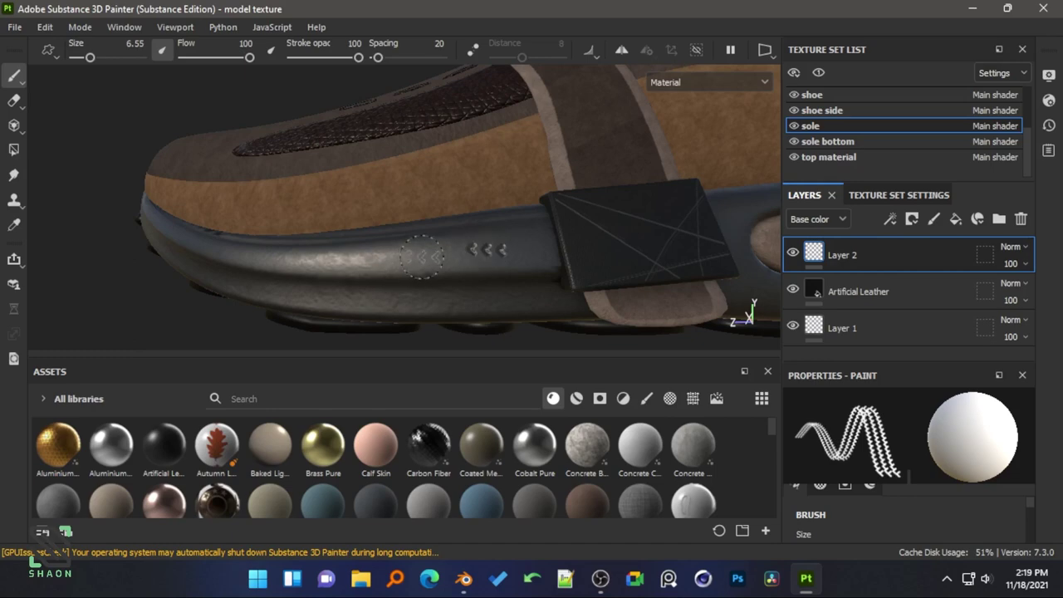
- Stamp arrows along the other side of the sole with the brush rotated so they point the opposite way
{"action": "left_click_drag", "start_coordinate": [405, 254], "coordinate": [382, 250], "text": "alt"}
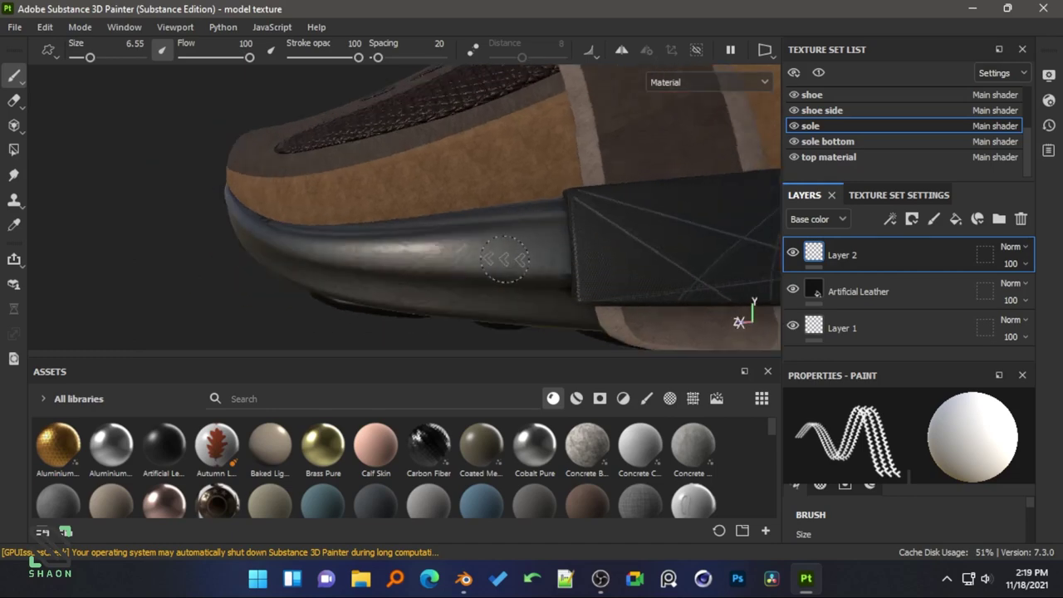
{"action": "left_click_drag", "start_coordinate": [289, 254], "coordinate": [262, 251], "text": "alt"}
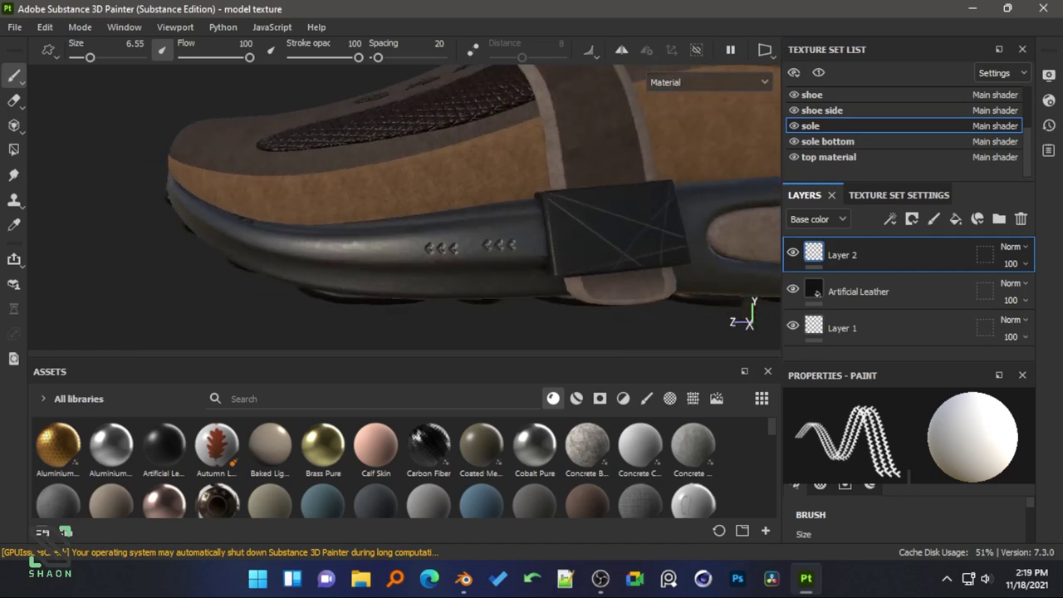
{"action": "left_click_drag", "start_coordinate": [372, 249], "coordinate": [339, 258], "text": "alt"}
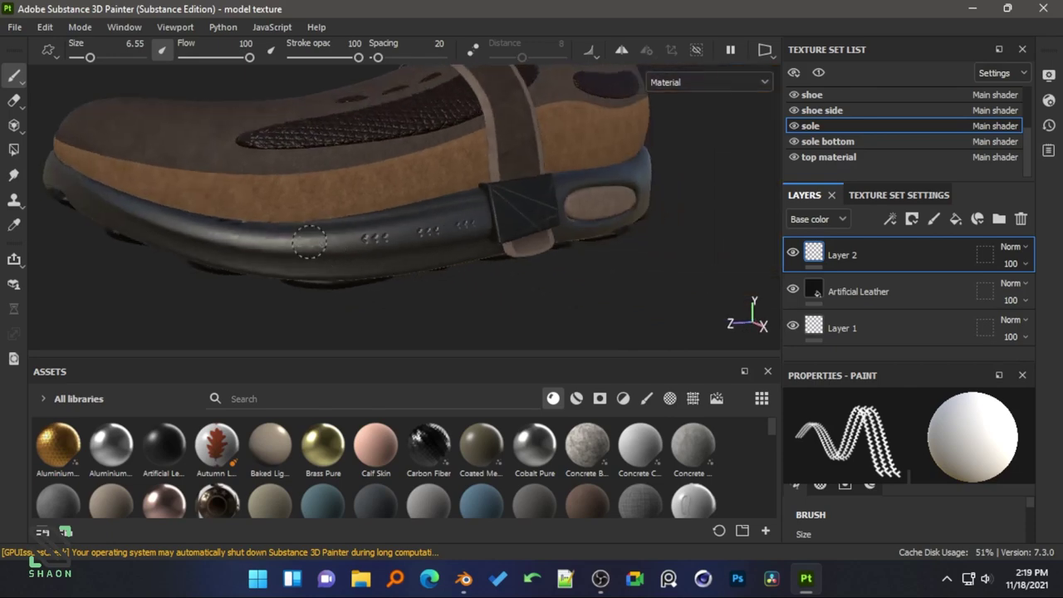
{"action": "mouse_move", "coordinate": [183, 238]}
{"action": "left_mouse_down", "text": "alt"}
{"action": "mouse_move", "coordinate": [278, 250]}
{"action": "mouse_move", "coordinate": [316, 235]}
{"action": "left_mouse_up", "text": "alt"}
{"action": "mouse_move", "coordinate": [226, 245]}
{"action": "left_mouse_down", "text": "alt"}
{"action": "mouse_move", "coordinate": [539, 174]}
{"action": "mouse_move", "coordinate": [568, 178]}
{"action": "mouse_move", "coordinate": [427, 274]}
{"action": "left_mouse_up", "text": "alt"}
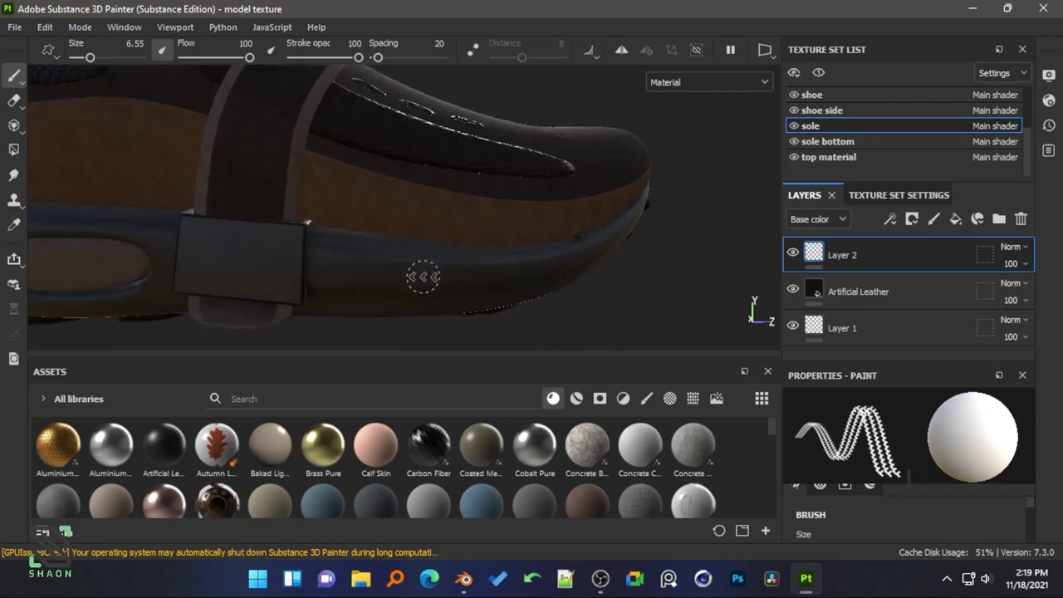
{"action": "right_click", "coordinate": [407, 280]}
{"action": "left_click_drag", "start_coordinate": [522, 451], "coordinate": [468, 447]}
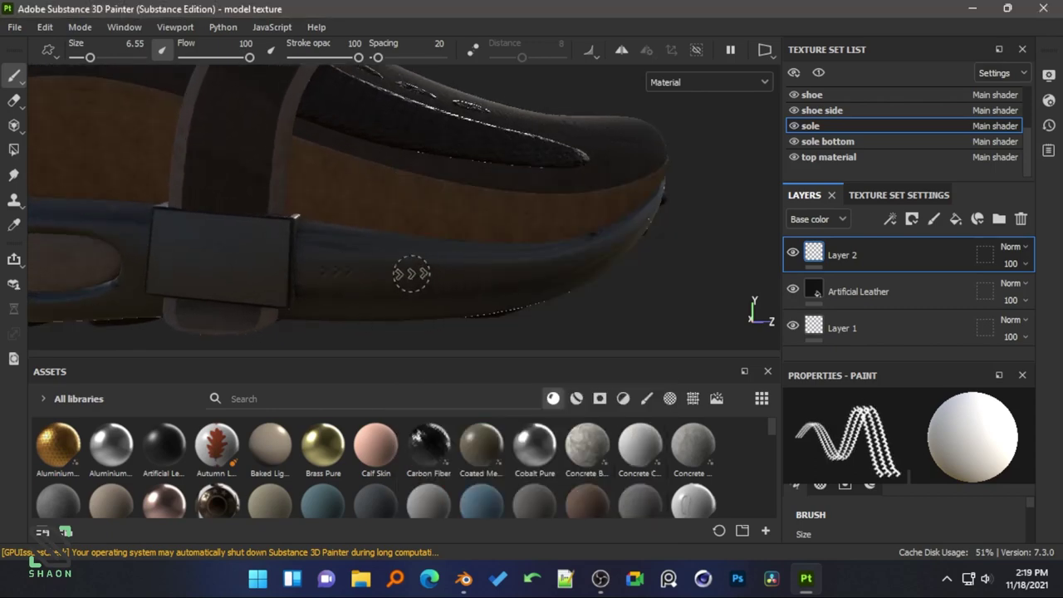
{"action": "scroll", "coordinate": [412, 274], "scroll_direction": "down", "scroll_amount": 3}
{"action": "mouse_move", "coordinate": [486, 262]}
{"action": "left_mouse_down", "text": "alt"}
{"action": "mouse_move", "coordinate": [539, 275]}
{"action": "mouse_move", "coordinate": [267, 225]}
{"action": "mouse_move", "coordinate": [479, 290]}
{"action": "mouse_move", "coordinate": [461, 224]}
{"action": "mouse_move", "coordinate": [560, 324]}
{"action": "mouse_move", "coordinate": [424, 285]}
{"action": "mouse_move", "coordinate": [498, 249]}
{"action": "mouse_move", "coordinate": [341, 203]}
{"action": "mouse_move", "coordinate": [516, 286]}
{"action": "mouse_move", "coordinate": [394, 249]}
{"action": "left_mouse_up", "text": "alt"}
- Set the shoe side texture set's Leather Rough fill UV scale to -30
{"action": "left_click", "coordinate": [812, 95]}
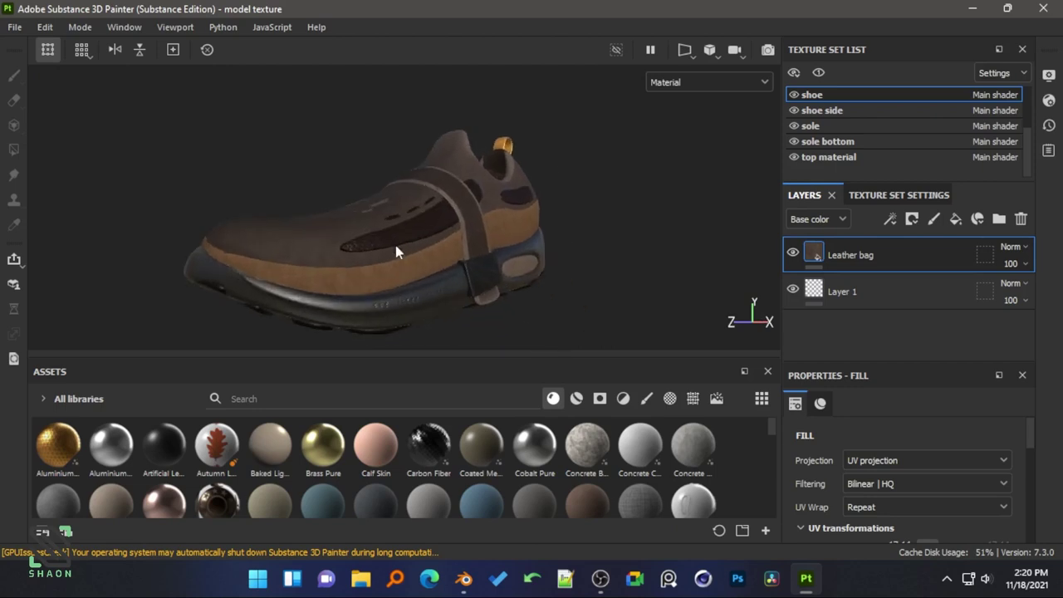
{"action": "scroll", "coordinate": [403, 242], "scroll_direction": "up", "scroll_amount": 3}
{"action": "scroll", "coordinate": [404, 266], "scroll_direction": "up", "scroll_amount": 3}
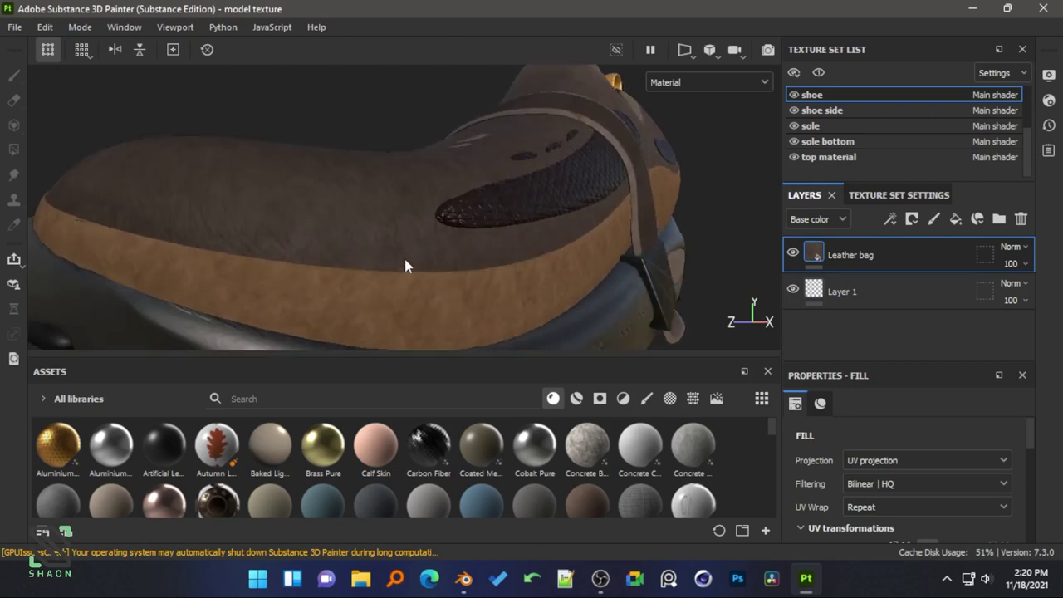
{"action": "left_click", "coordinate": [816, 110]}
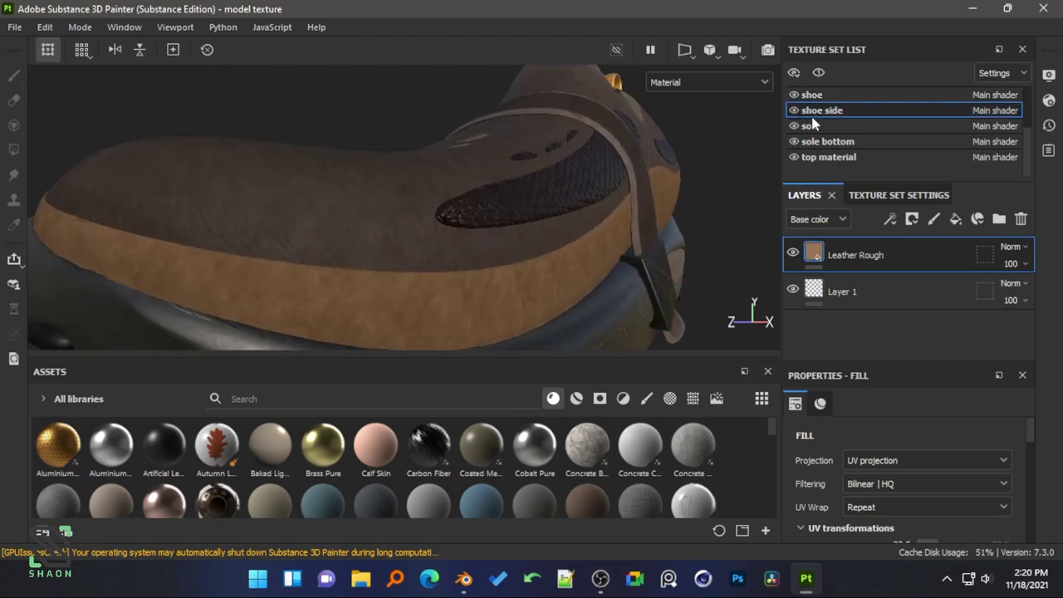
{"action": "right_click", "coordinate": [549, 282]}
{"action": "scroll", "coordinate": [623, 391], "scroll_direction": "up", "scroll_amount": 4}
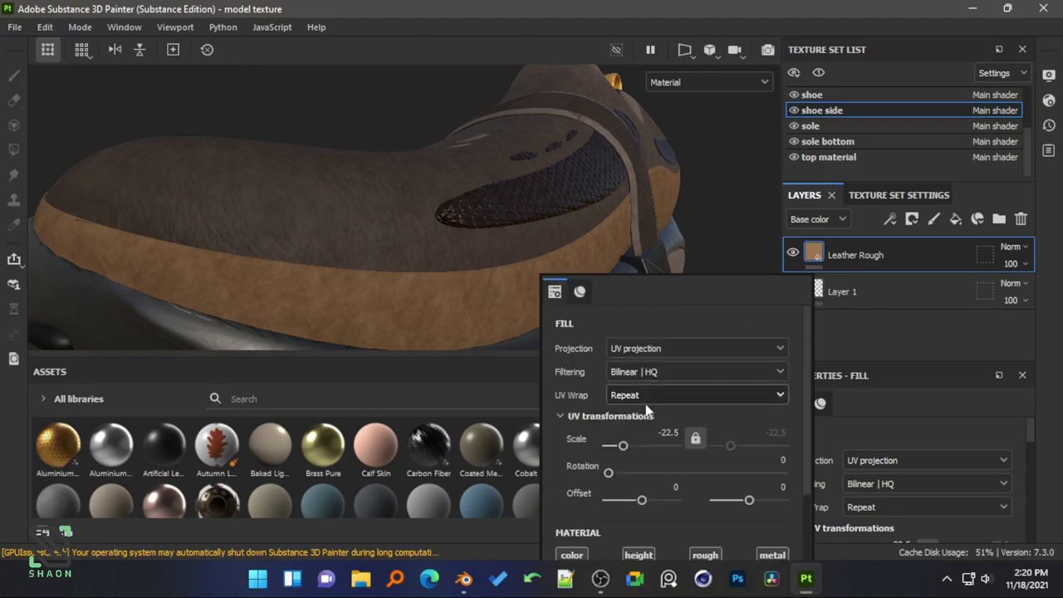
{"action": "left_click_drag", "start_coordinate": [631, 450], "coordinate": [620, 451]}
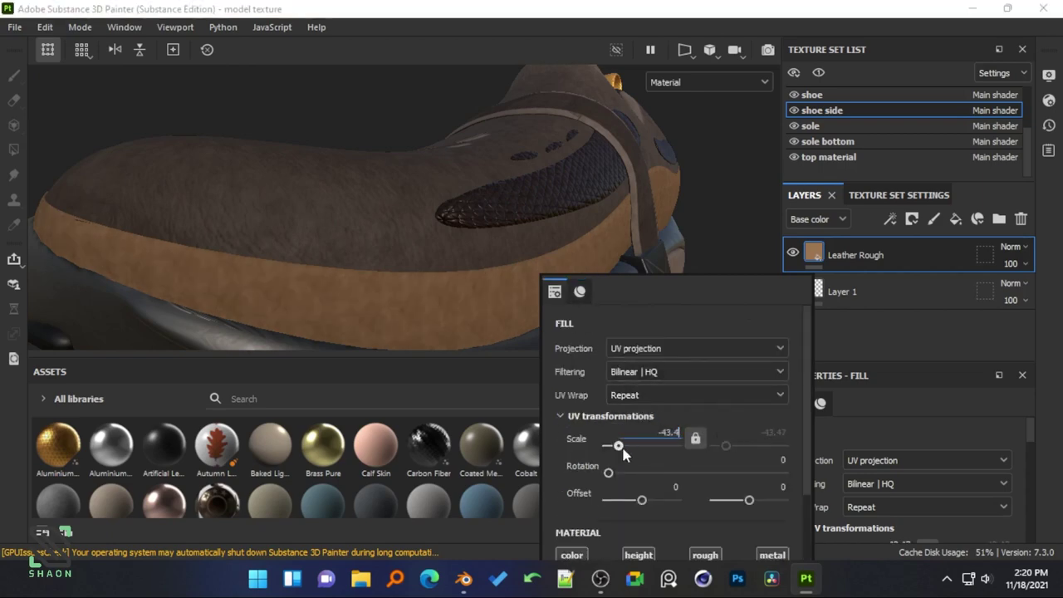
{"action": "type", "text": "-30"}
{"action": "key", "text": "Return"}
{"action": "left_click_drag", "start_coordinate": [437, 327], "coordinate": [584, 215], "text": "alt"}
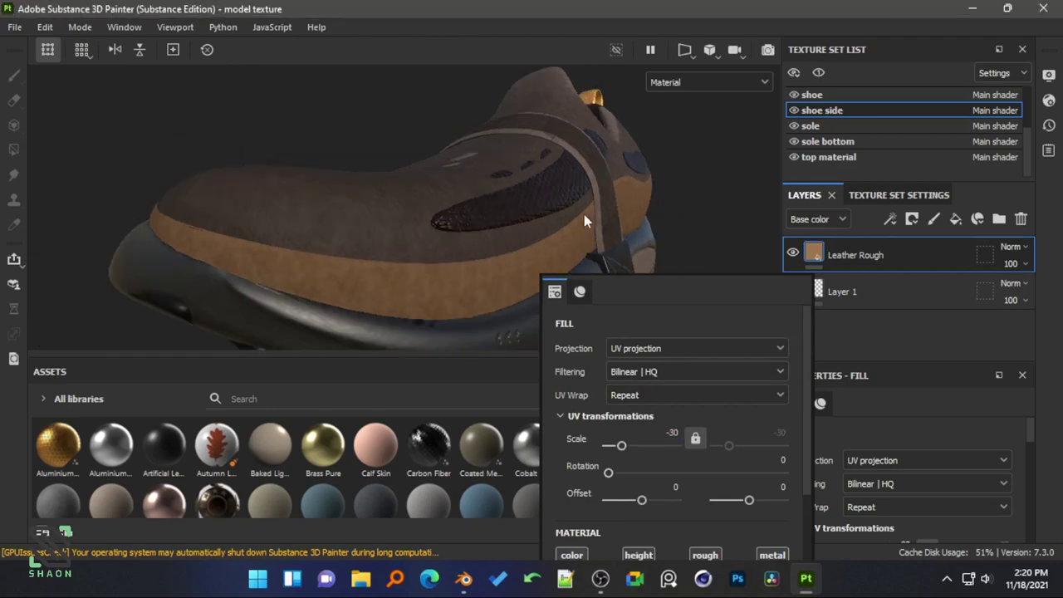
- Add a new paint layer to the shoe texture set using the Paint tool
{"action": "left_click", "coordinate": [812, 95]}
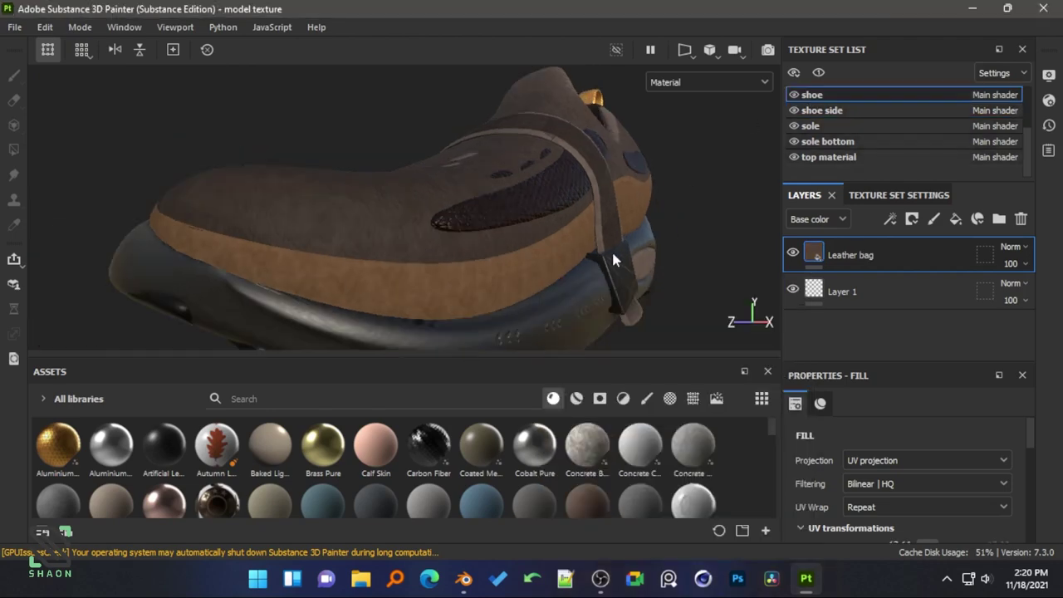
{"action": "key", "text": "1"}
{"action": "left_click", "coordinate": [729, 328]}
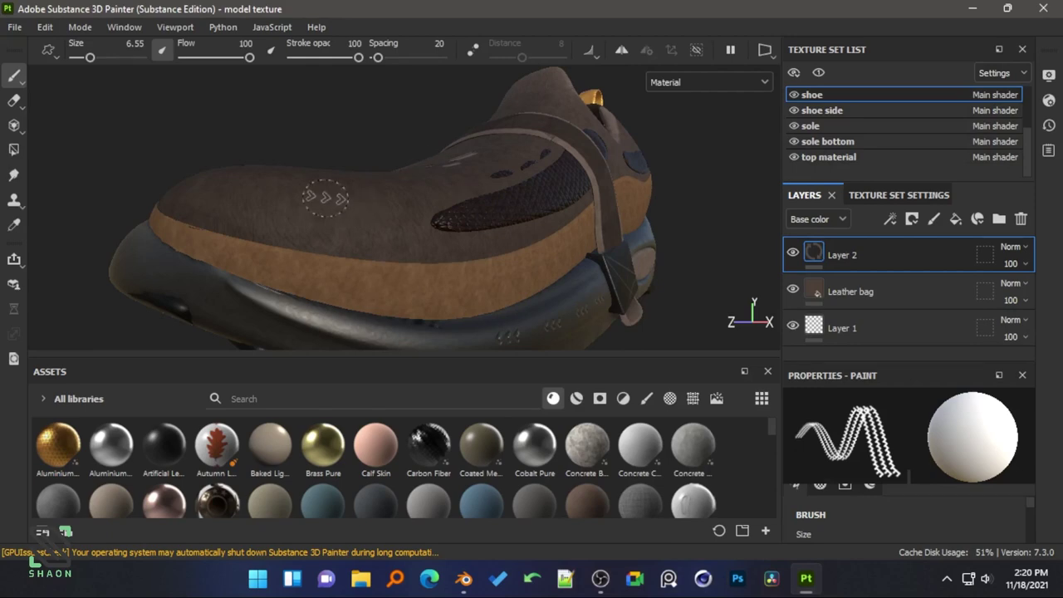
- Switch the brush alpha to Hexagon Star
{"action": "mouse_move", "coordinate": [324, 197]}
{"action": "left_mouse_down", "text": "alt"}
{"action": "mouse_move", "coordinate": [421, 254]}
{"action": "mouse_move", "coordinate": [368, 185]}
{"action": "left_mouse_up", "text": "alt"}
{"action": "right_click", "coordinate": [512, 340]}
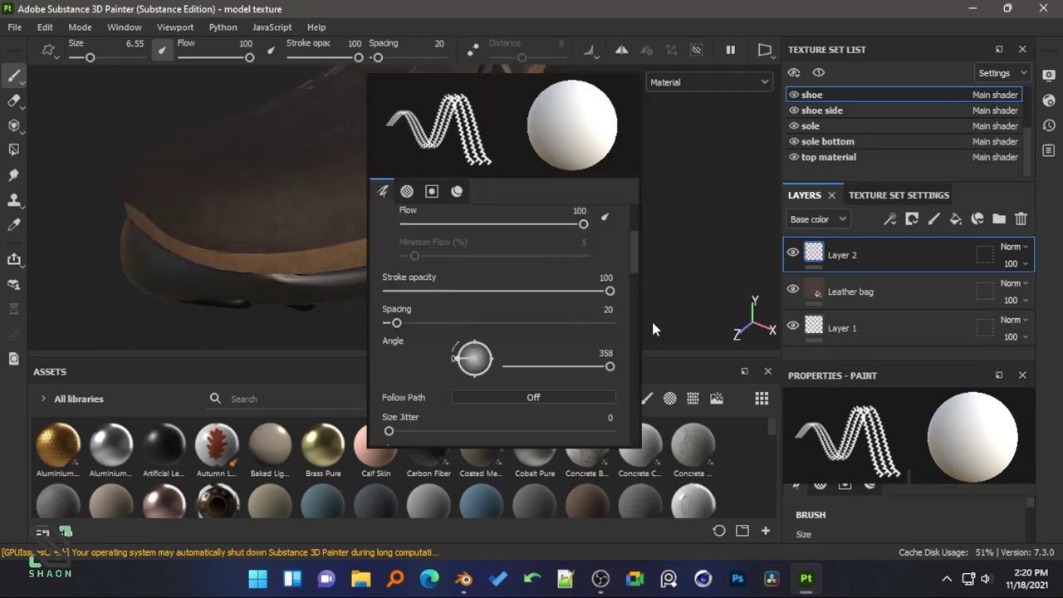
{"action": "scroll", "coordinate": [465, 408], "scroll_direction": "down", "scroll_amount": 5}
{"action": "left_click", "coordinate": [427, 432]}
{"action": "scroll", "coordinate": [570, 347], "scroll_direction": "down", "scroll_amount": 3}
{"action": "scroll", "coordinate": [570, 348], "scroll_direction": "down", "scroll_amount": 2}
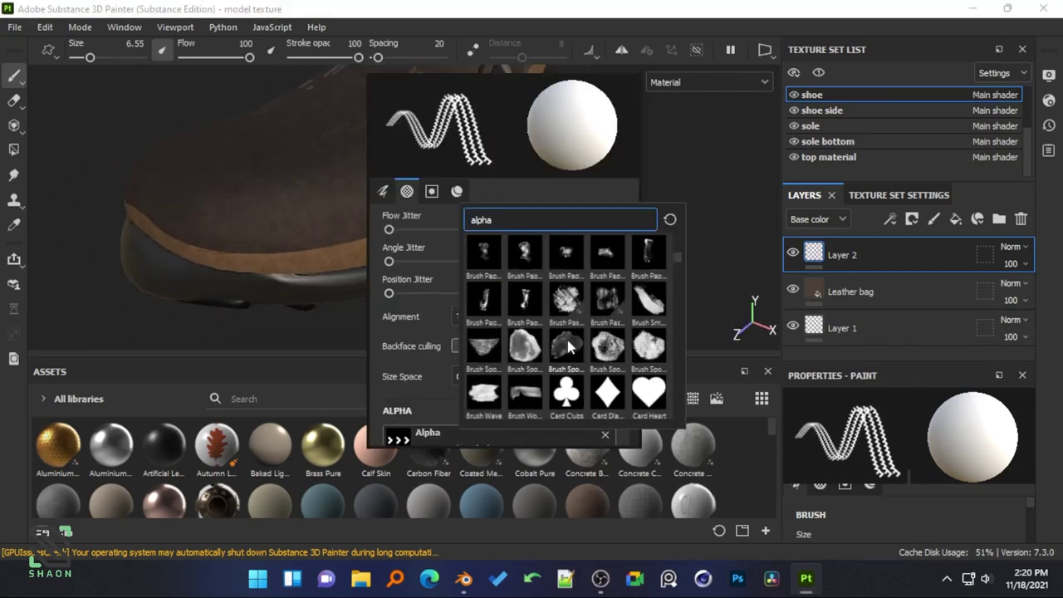
{"action": "scroll", "coordinate": [570, 347], "scroll_direction": "down", "scroll_amount": 3}
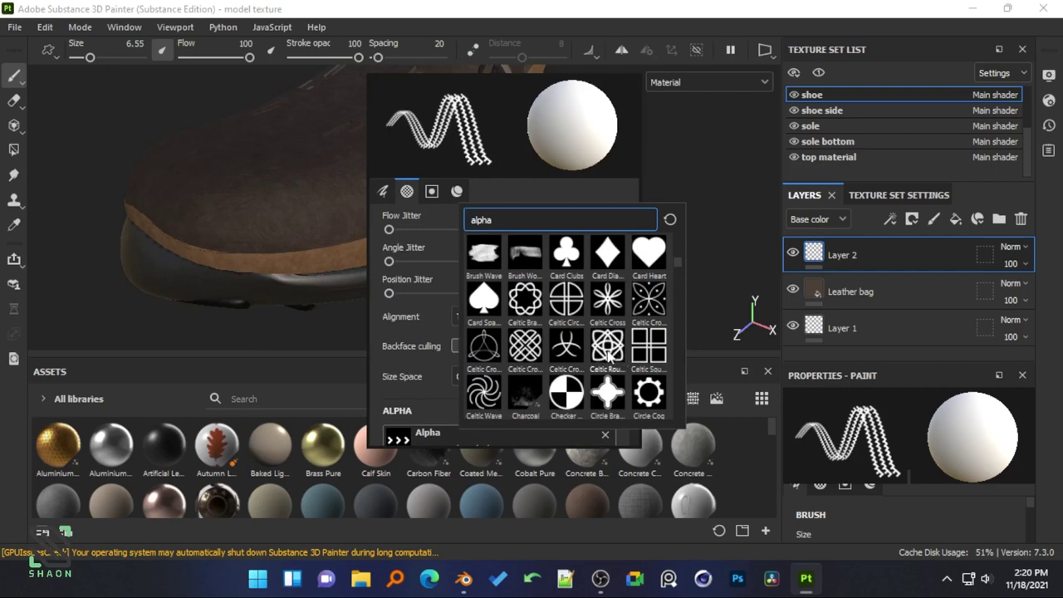
{"action": "scroll", "coordinate": [616, 344], "scroll_direction": "down", "scroll_amount": 4}
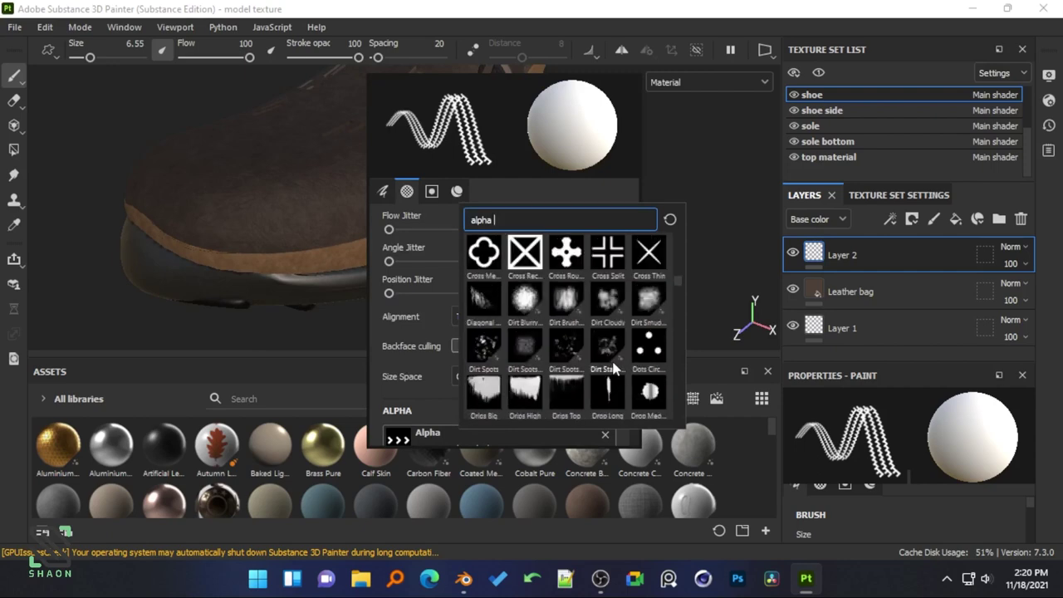
{"action": "scroll", "coordinate": [613, 369], "scroll_direction": "down", "scroll_amount": 5}
{"action": "scroll", "coordinate": [598, 366], "scroll_direction": "down", "scroll_amount": 3}
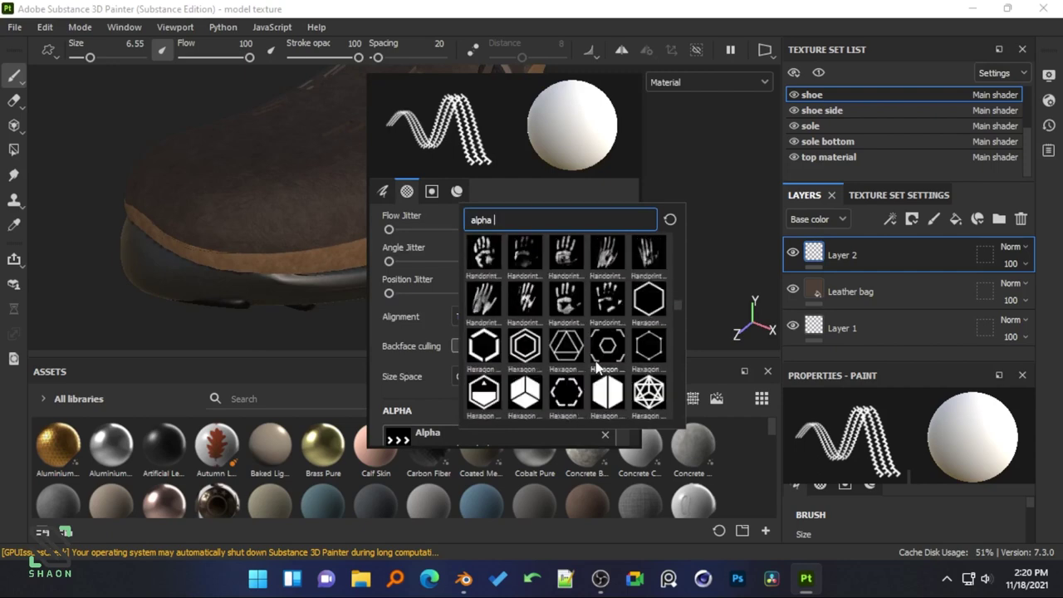
{"action": "left_click", "coordinate": [596, 366]}
{"action": "mouse_move", "coordinate": [315, 169]}
{"action": "left_mouse_down", "text": "alt"}
{"action": "mouse_move", "coordinate": [486, 273]}
{"action": "mouse_move", "coordinate": [320, 226]}
{"action": "mouse_move", "coordinate": [195, 209]}
{"action": "mouse_move", "coordinate": [237, 268]}
{"action": "mouse_move", "coordinate": [410, 244]}
{"action": "mouse_move", "coordinate": [458, 256]}
{"action": "left_mouse_up", "text": "alt"}
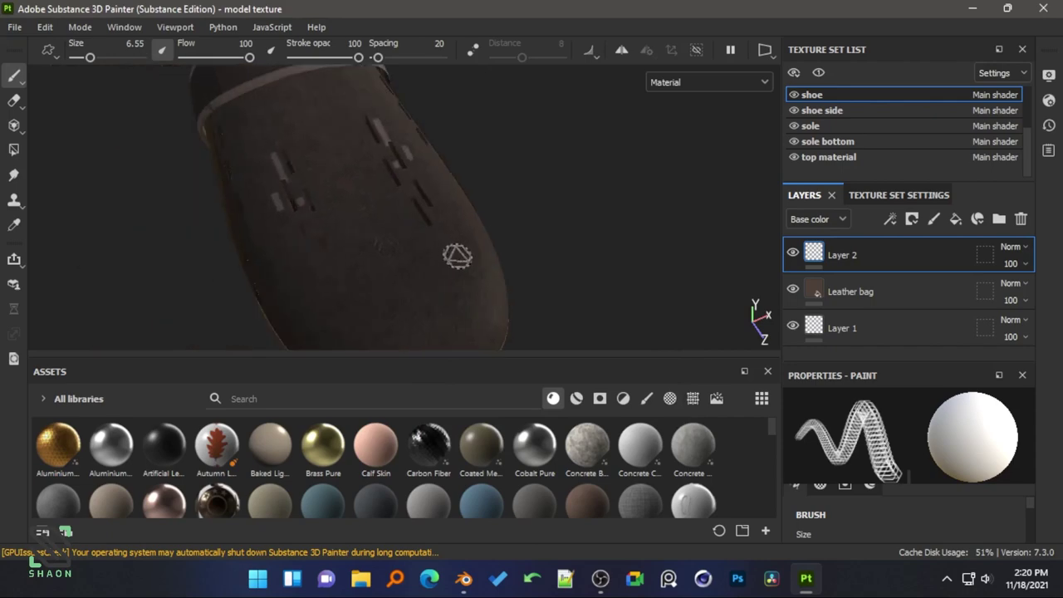
- Set the brush size to about 7.61 and stamp the emblem on the heel side
{"action": "key", "text": "bracketright"}
{"action": "key", "text": "bracketright"}
{"action": "key", "text": "bracketright"}
{"action": "key", "text": "bracketright"}
{"action": "key", "text": "bracketright"}
{"action": "key", "text": "bracketright"}
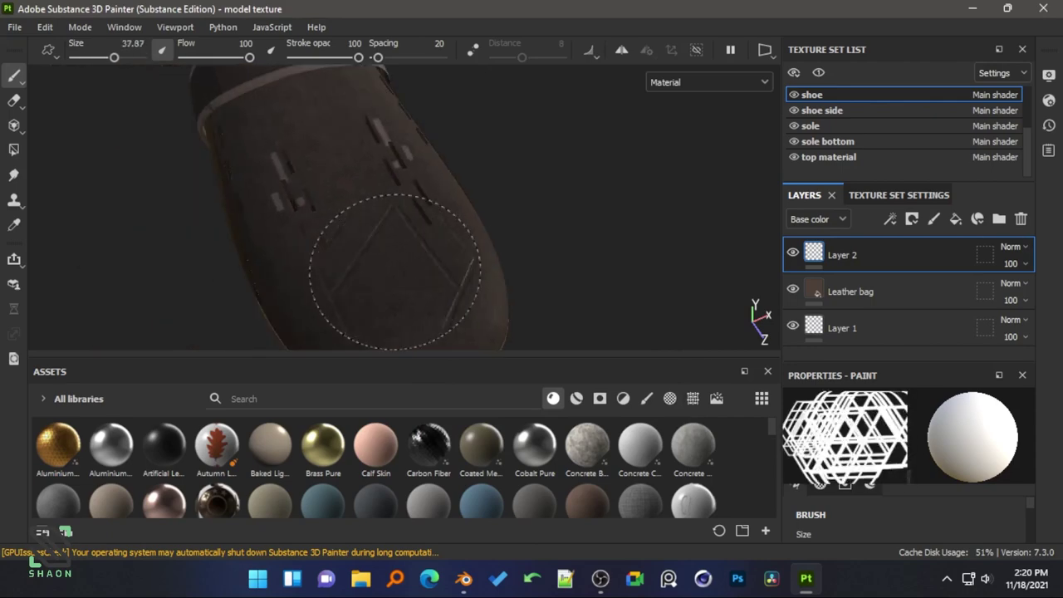
{"action": "mouse_move", "coordinate": [387, 237]}
{"action": "left_mouse_down", "text": "alt"}
{"action": "mouse_move", "coordinate": [527, 245]}
{"action": "mouse_move", "coordinate": [378, 246]}
{"action": "mouse_move", "coordinate": [487, 226]}
{"action": "mouse_move", "coordinate": [384, 161]}
{"action": "mouse_move", "coordinate": [376, 221]}
{"action": "left_mouse_up", "text": "alt"}
{"action": "mouse_move", "coordinate": [376, 221]}
{"action": "right_mouse_down", "text": "alt"}
{"action": "mouse_move", "coordinate": [451, 201]}
{"action": "mouse_move", "coordinate": [465, 225]}
{"action": "right_mouse_up", "text": "alt"}
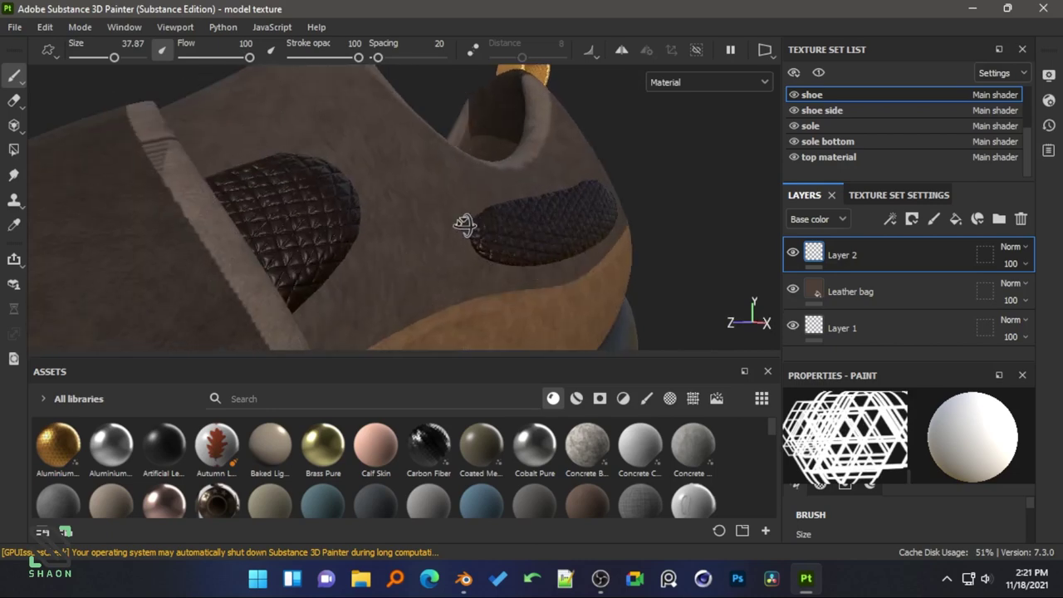
{"action": "middle_click_drag", "start_coordinate": [465, 225], "coordinate": [364, 217], "text": "alt"}
{"action": "key", "text": "bracketleft"}
{"action": "key", "text": "bracketleft"}
{"action": "key", "text": "bracketleft"}
{"action": "key", "text": "bracketleft"}
{"action": "key", "text": "bracketleft"}
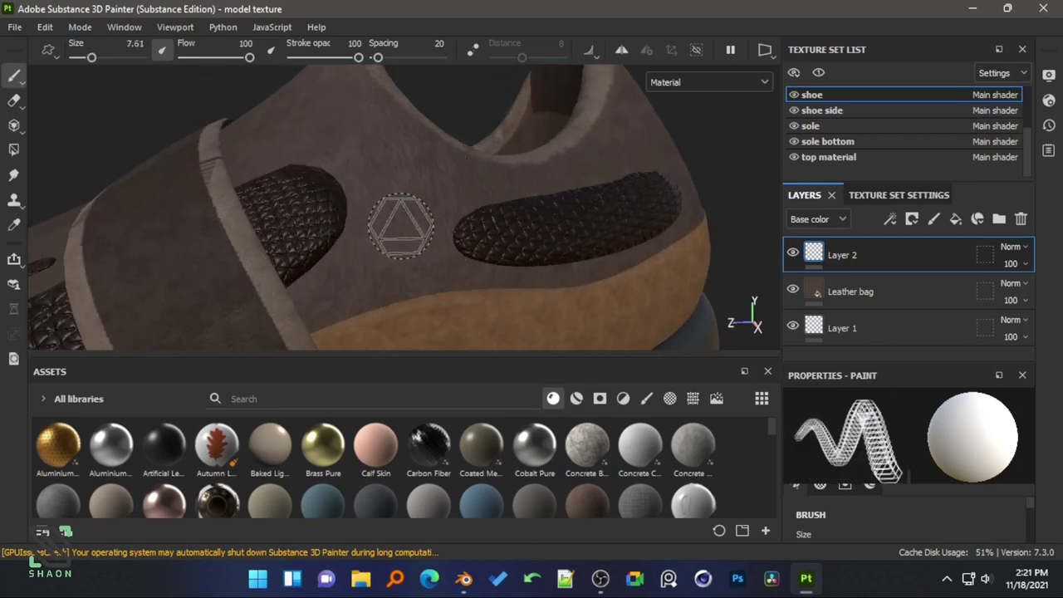
{"action": "right_click_drag", "start_coordinate": [637, 309], "coordinate": [505, 268], "text": "alt"}
{"action": "mouse_move", "coordinate": [505, 268]}
{"action": "left_mouse_down", "text": "alt"}
{"action": "mouse_move", "coordinate": [439, 280]}
{"action": "mouse_move", "coordinate": [583, 258]}
{"action": "mouse_move", "coordinate": [484, 261]}
{"action": "mouse_move", "coordinate": [529, 239]}
{"action": "mouse_move", "coordinate": [527, 265]}
{"action": "mouse_move", "coordinate": [560, 244]}
{"action": "mouse_move", "coordinate": [460, 242]}
{"action": "mouse_move", "coordinate": [470, 287]}
{"action": "mouse_move", "coordinate": [451, 305]}
{"action": "mouse_move", "coordinate": [294, 287]}
{"action": "left_mouse_up", "text": "alt"}
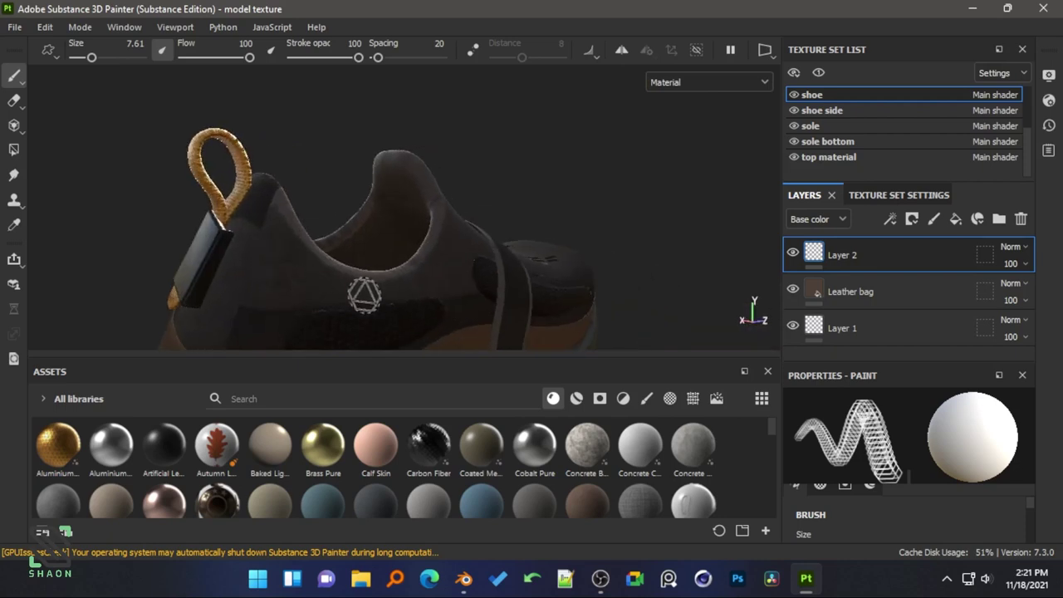
{"action": "mouse_move", "coordinate": [364, 295]}
{"action": "left_mouse_down", "text": "alt"}
{"action": "mouse_move", "coordinate": [361, 213]}
{"action": "mouse_move", "coordinate": [295, 189]}
{"action": "mouse_move", "coordinate": [363, 252]}
{"action": "mouse_move", "coordinate": [526, 207]}
{"action": "left_mouse_up", "text": "alt"}
{"action": "scroll", "coordinate": [361, 214], "scroll_direction": "down", "scroll_amount": 5}
- Select the Leather bag fill layer and adjust its texture scale in the fill settings
{"action": "scroll", "coordinate": [526, 207], "scroll_direction": "up", "scroll_amount": 3}
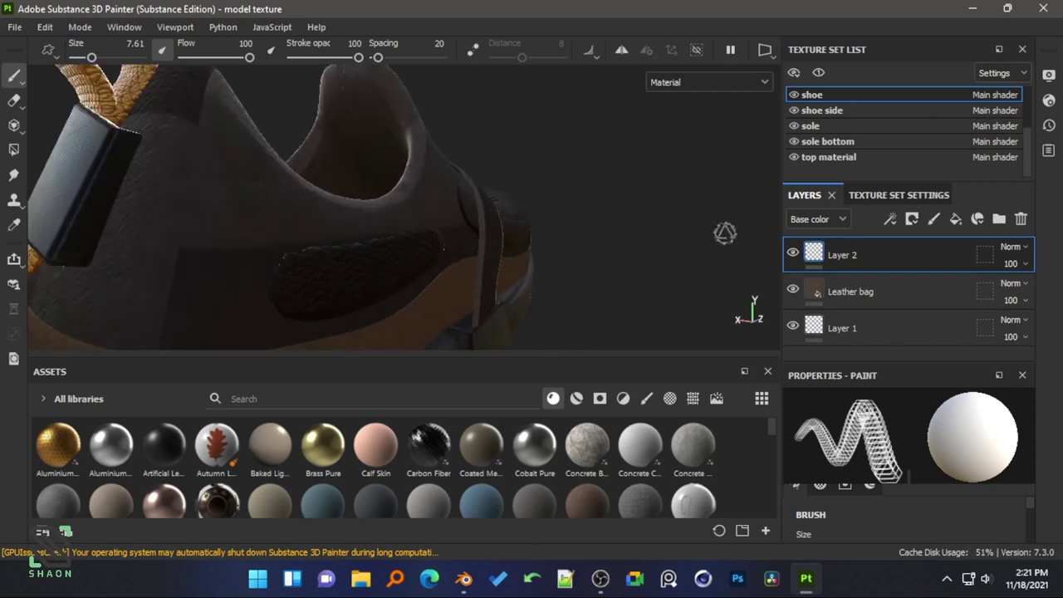
{"action": "left_click", "coordinate": [850, 291]}
{"action": "key", "text": "p"}
{"action": "left_click_drag", "start_coordinate": [690, 350], "coordinate": [699, 352]}
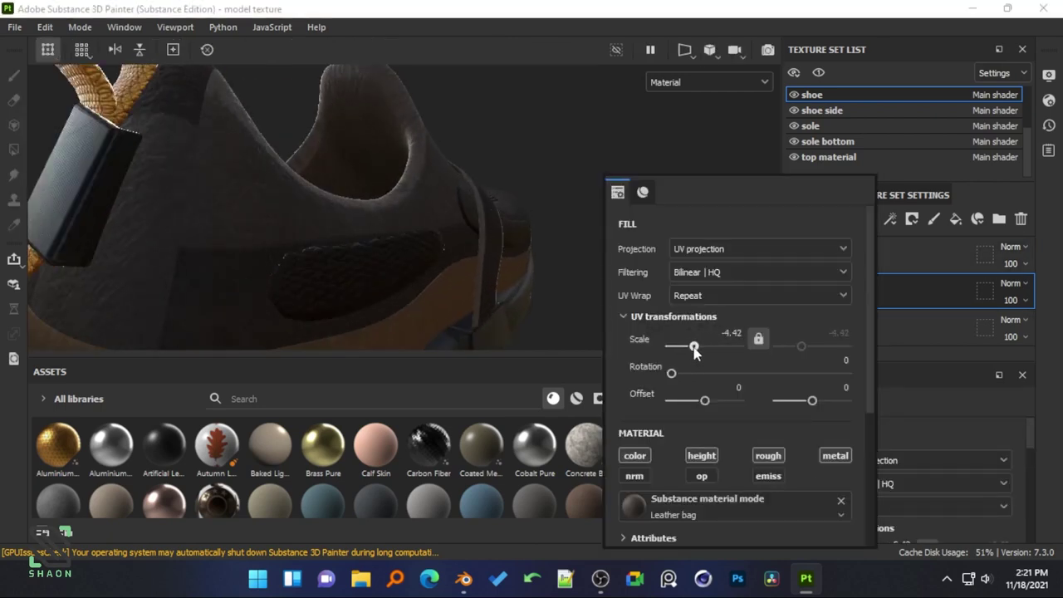
{"action": "left_click_drag", "start_coordinate": [707, 356], "coordinate": [690, 350]}
{"action": "key", "text": "Return"}
- Set the Leather bag scale to -12 and check the grain from several angles
{"action": "mouse_move", "coordinate": [368, 230]}
{"action": "left_mouse_down", "text": "alt"}
{"action": "mouse_move", "coordinate": [453, 225]}
{"action": "mouse_move", "coordinate": [442, 249]}
{"action": "left_mouse_up", "text": "alt"}
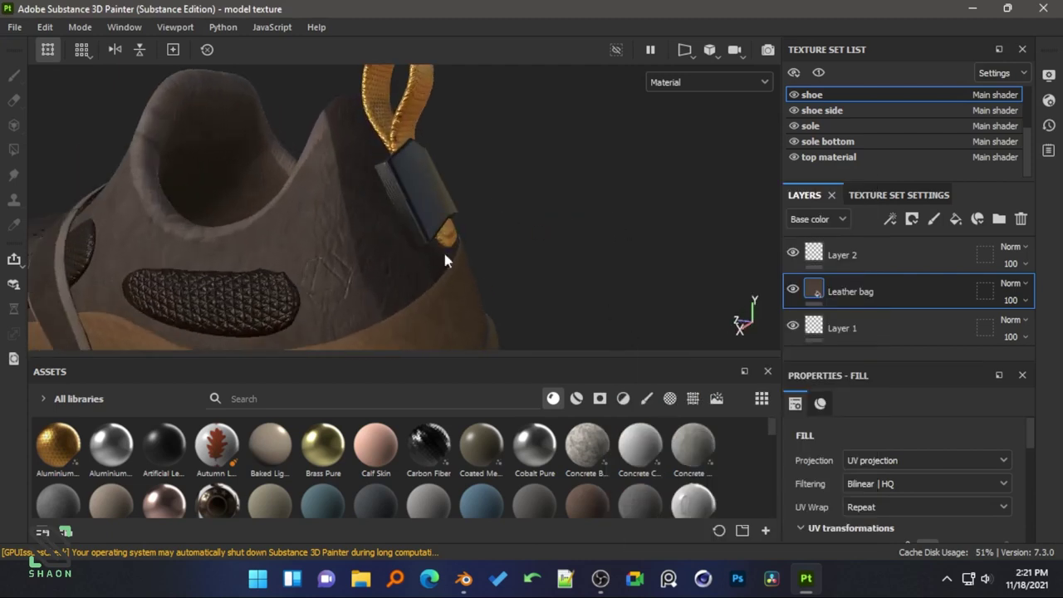
{"action": "right_click", "coordinate": [442, 249]}
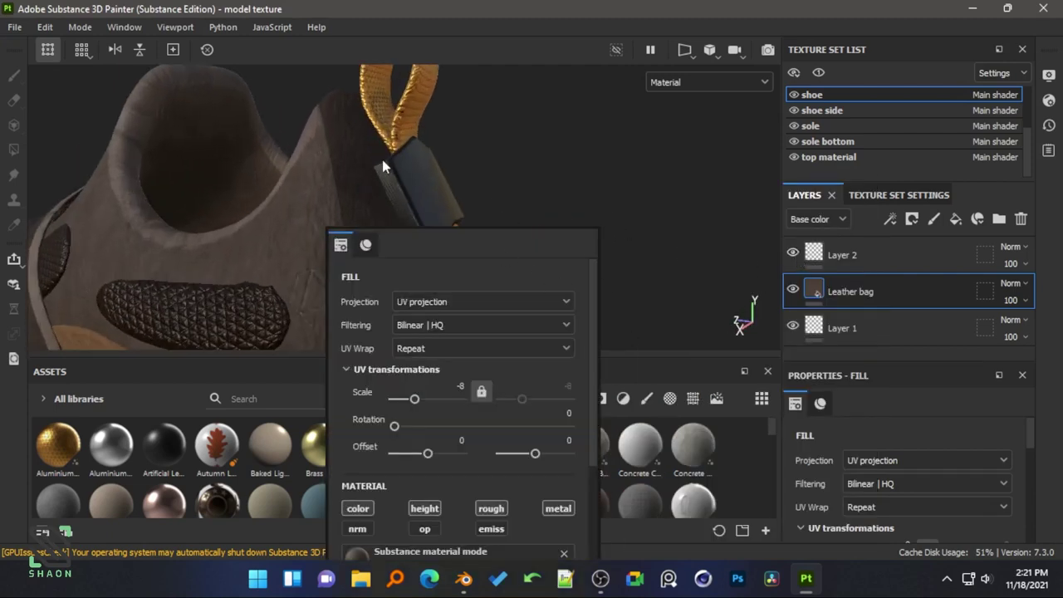
{"action": "mouse_move", "coordinate": [382, 159]}
{"action": "left_mouse_down", "text": "alt"}
{"action": "mouse_move", "coordinate": [379, 147]}
{"action": "mouse_move", "coordinate": [503, 197]}
{"action": "mouse_move", "coordinate": [395, 218]}
{"action": "mouse_move", "coordinate": [551, 166]}
{"action": "mouse_move", "coordinate": [304, 186]}
{"action": "mouse_move", "coordinate": [349, 207]}
{"action": "mouse_move", "coordinate": [525, 210]}
{"action": "left_mouse_up", "text": "alt"}
{"action": "right_click", "coordinate": [524, 210]}
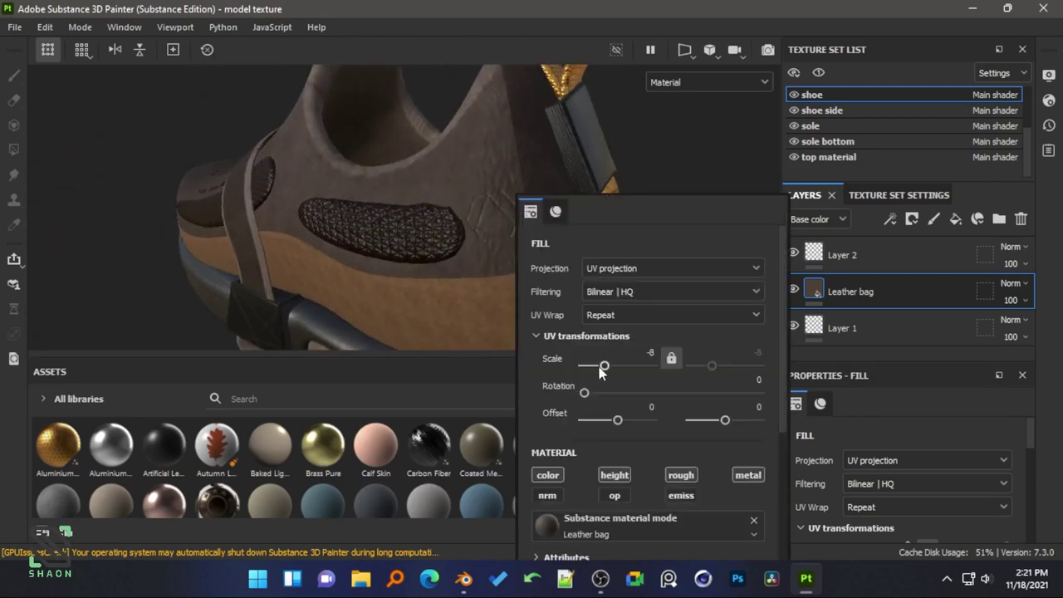
{"action": "left_click_drag", "start_coordinate": [605, 366], "coordinate": [602, 366]}
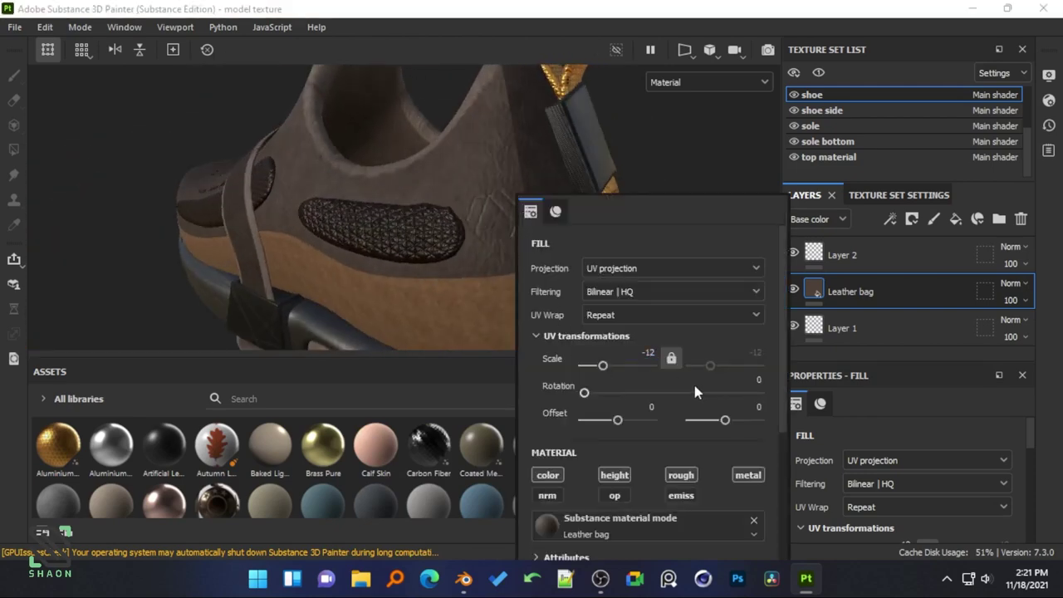
{"action": "scroll", "coordinate": [424, 224], "scroll_direction": "down", "scroll_amount": 3}
{"action": "left_click_drag", "start_coordinate": [424, 224], "coordinate": [467, 223], "text": "alt"}
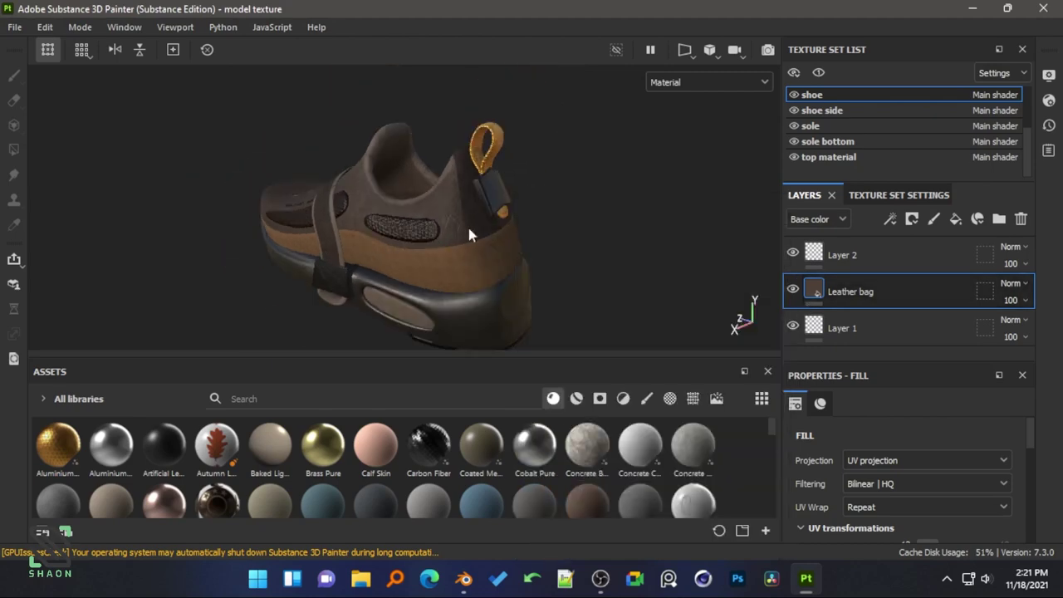
{"action": "mouse_move", "coordinate": [503, 211]}
{"action": "right_mouse_down", "text": "alt"}
{"action": "mouse_move", "coordinate": [589, 171]}
{"action": "mouse_move", "coordinate": [458, 225]}
{"action": "right_mouse_up", "text": "alt"}
{"action": "left_click_drag", "start_coordinate": [457, 225], "coordinate": [197, 169], "text": "alt"}
{"action": "scroll", "coordinate": [518, 198], "scroll_direction": "up", "scroll_amount": 3}
{"action": "mouse_move", "coordinate": [517, 198]}
{"action": "middle_mouse_down", "text": "alt"}
{"action": "mouse_move", "coordinate": [290, 214]}
{"action": "mouse_move", "coordinate": [455, 209]}
{"action": "middle_mouse_up", "text": "alt"}
- Switch the viewport to UV-only, then to the 3D/2D split view
{"action": "left_click", "coordinate": [710, 52]}
{"action": "left_click", "coordinate": [685, 52]}
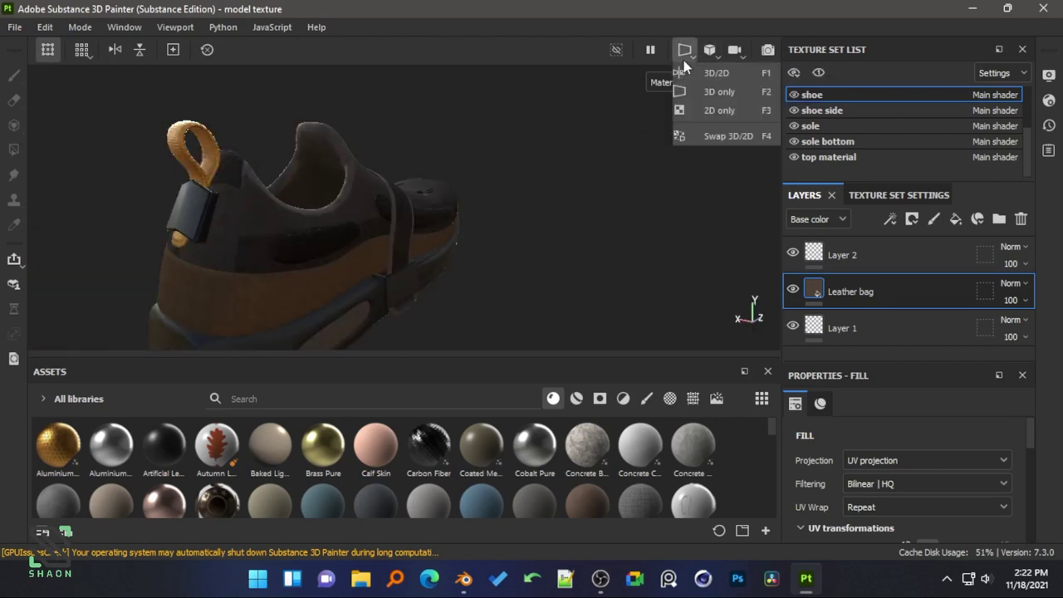
{"action": "left_click", "coordinate": [705, 109]}
{"action": "left_click", "coordinate": [685, 51]}
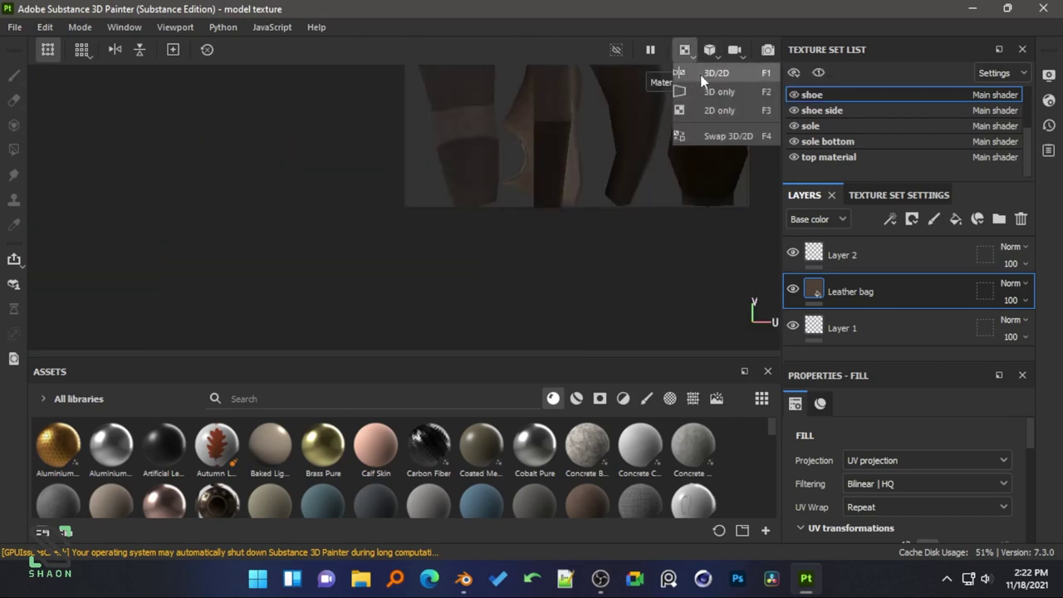
{"action": "left_click", "coordinate": [701, 75]}
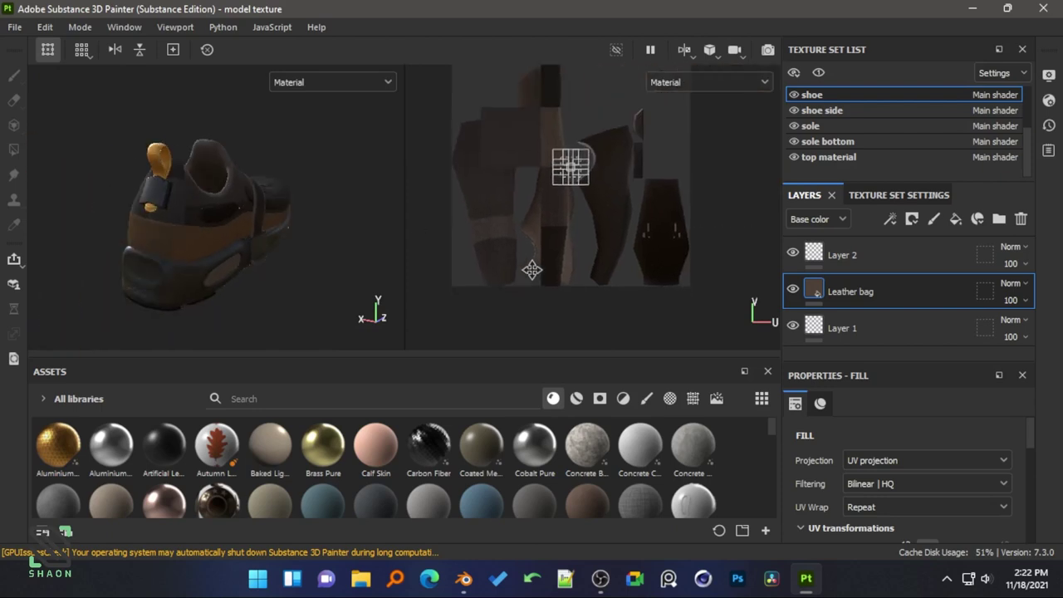
- Reselect the Leather bag fill layer and view the shoe's side and strap
{"action": "left_click", "coordinate": [860, 257]}
{"action": "left_click", "coordinate": [856, 291]}
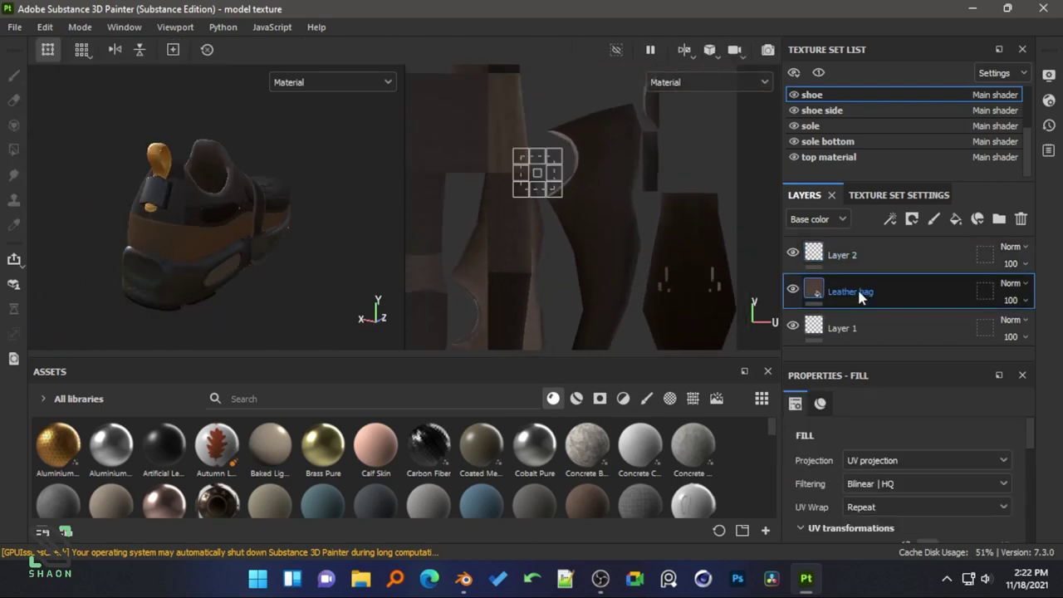
{"action": "scroll", "coordinate": [238, 223], "scroll_direction": "up", "scroll_amount": 2}
{"action": "scroll", "coordinate": [196, 158], "scroll_direction": "up", "scroll_amount": 4}
{"action": "mouse_move", "coordinate": [197, 158]}
{"action": "left_mouse_down", "text": "alt"}
{"action": "mouse_move", "coordinate": [230, 173]}
{"action": "mouse_move", "coordinate": [344, 171]}
{"action": "mouse_move", "coordinate": [242, 174]}
{"action": "mouse_move", "coordinate": [149, 195]}
{"action": "mouse_move", "coordinate": [251, 182]}
{"action": "mouse_move", "coordinate": [122, 227]}
{"action": "mouse_move", "coordinate": [207, 183]}
{"action": "mouse_move", "coordinate": [268, 175]}
{"action": "mouse_move", "coordinate": [263, 188]}
{"action": "mouse_move", "coordinate": [171, 178]}
{"action": "mouse_move", "coordinate": [135, 284]}
{"action": "mouse_move", "coordinate": [295, 253]}
{"action": "mouse_move", "coordinate": [202, 237]}
{"action": "mouse_move", "coordinate": [249, 195]}
{"action": "mouse_move", "coordinate": [158, 259]}
{"action": "left_mouse_up", "text": "alt"}
{"action": "scroll", "coordinate": [150, 195], "scroll_direction": "down", "scroll_amount": 5}
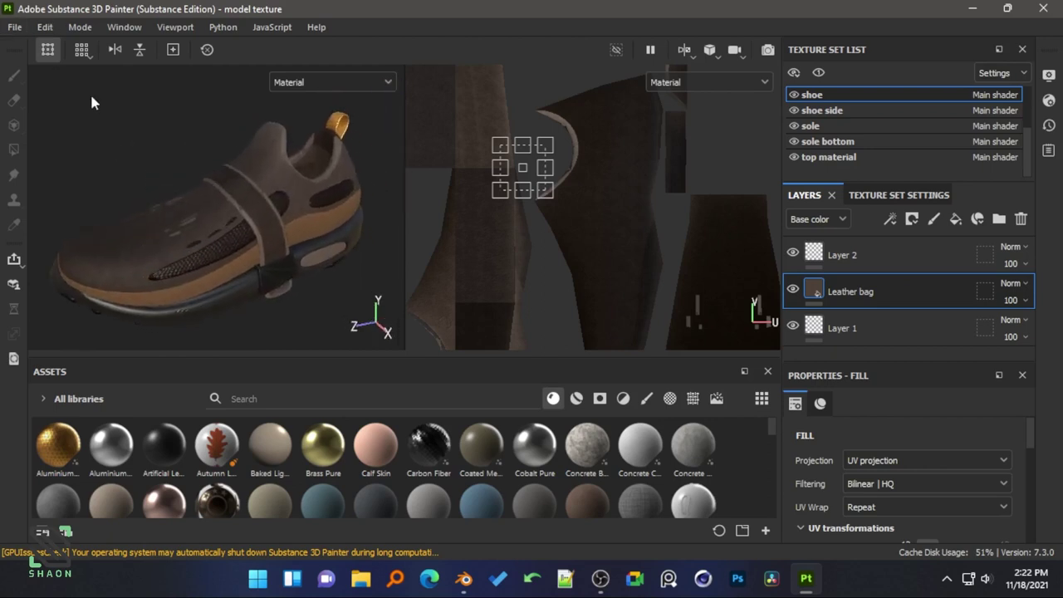
- Open Export Textures with output going to a new 'Texture Set' folder in Desktop/Shoe Modelin
{"action": "left_click", "coordinate": [15, 30]}
{"action": "left_click", "coordinate": [49, 285]}
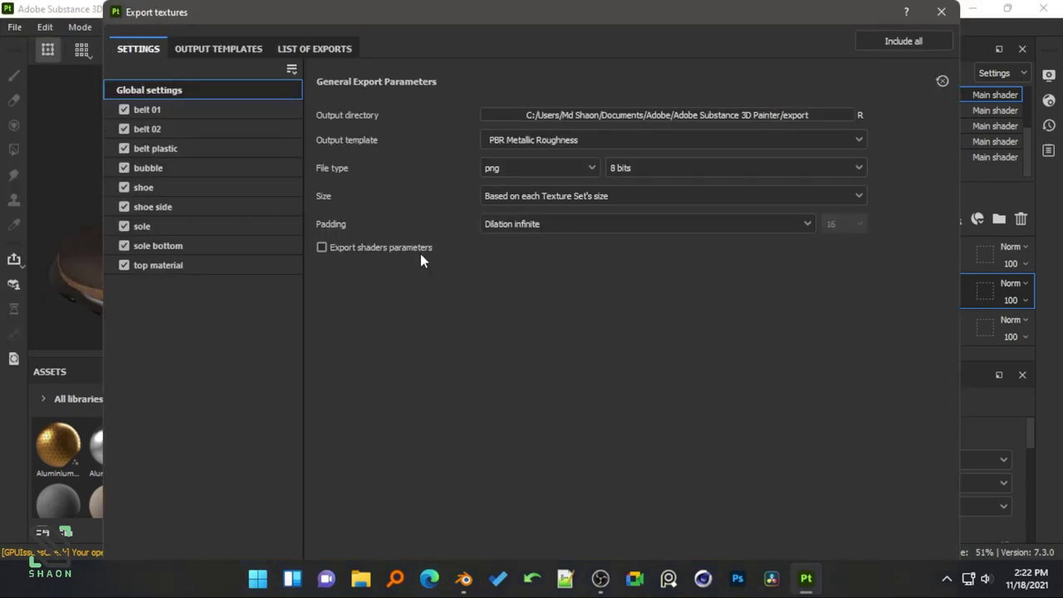
{"action": "left_click", "coordinate": [781, 116]}
{"action": "left_click", "coordinate": [171, 160]}
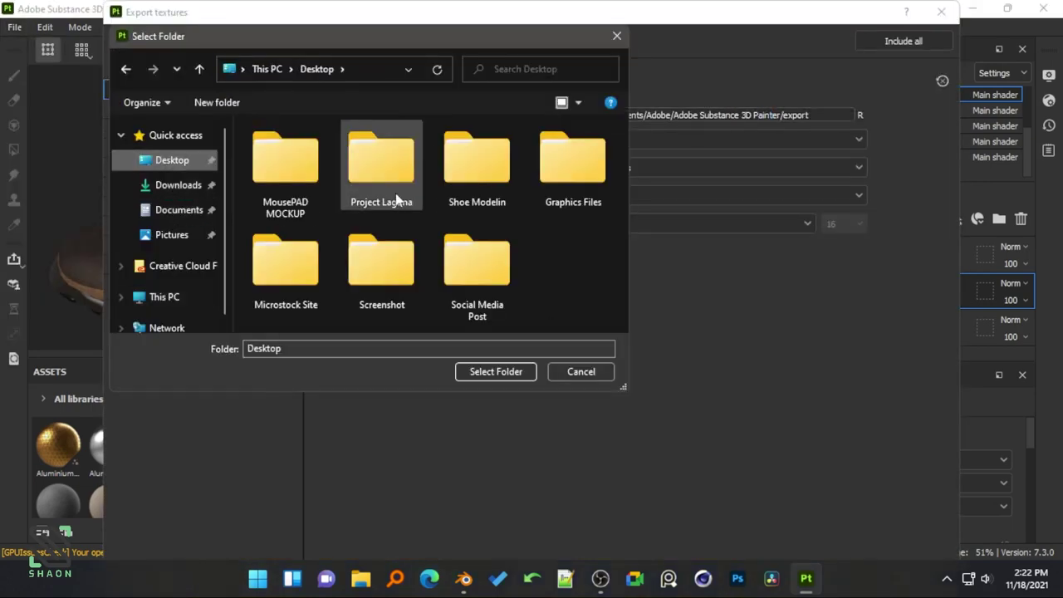
{"action": "double_click", "coordinate": [515, 198]}
{"action": "type", "text": "Te"}
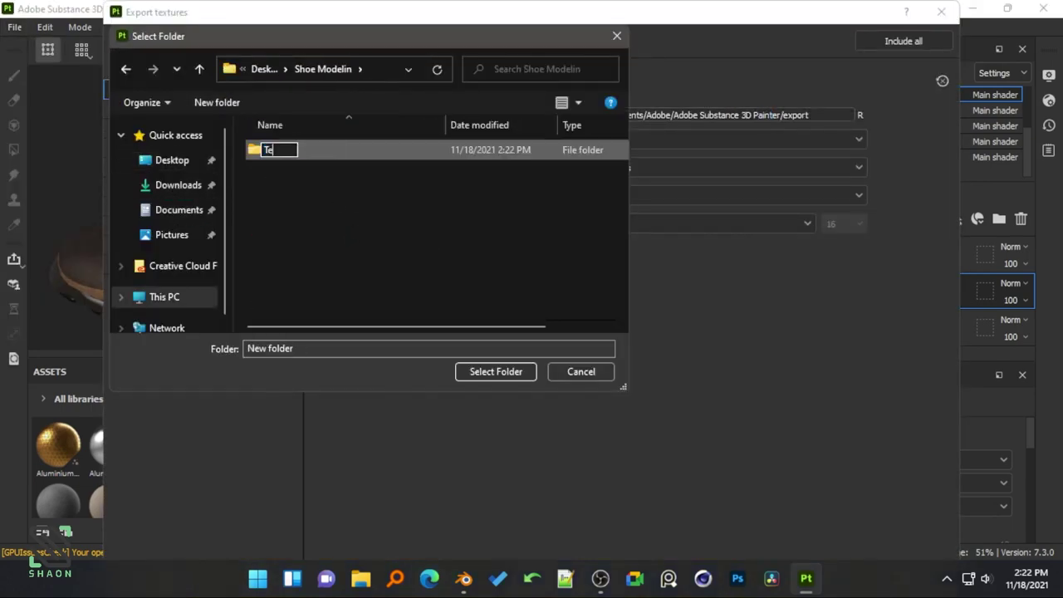
{"action": "type", "text": "xture Set"}
{"action": "key", "text": "Return"}
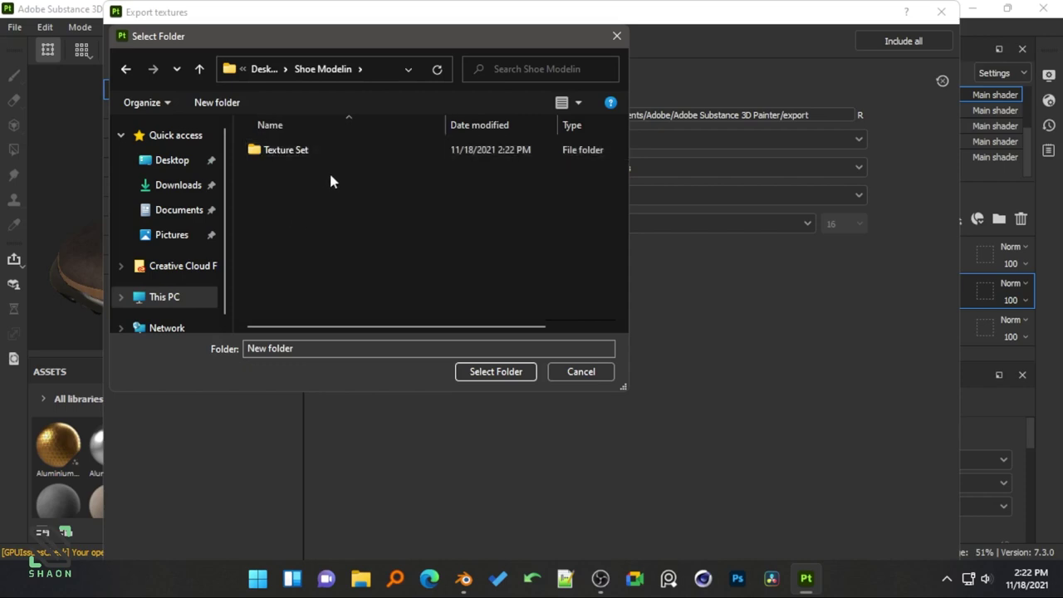
{"action": "double_click", "coordinate": [324, 152]}
{"action": "left_click", "coordinate": [496, 371]}
- Keep png 8-bit as the file type and review the output templates and export list
{"action": "left_click", "coordinate": [562, 163]}
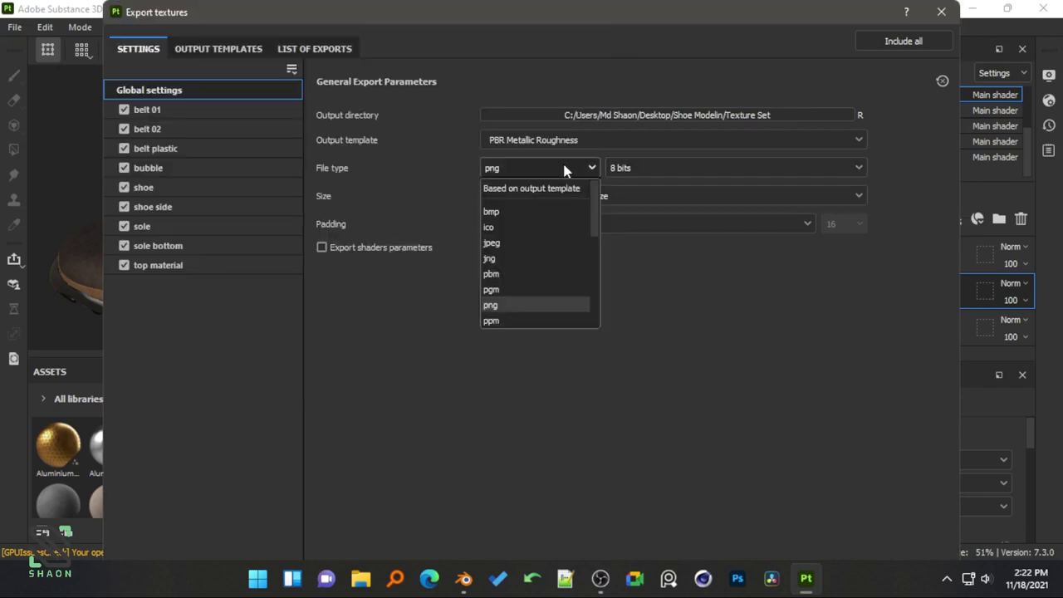
{"action": "left_click", "coordinate": [562, 162]}
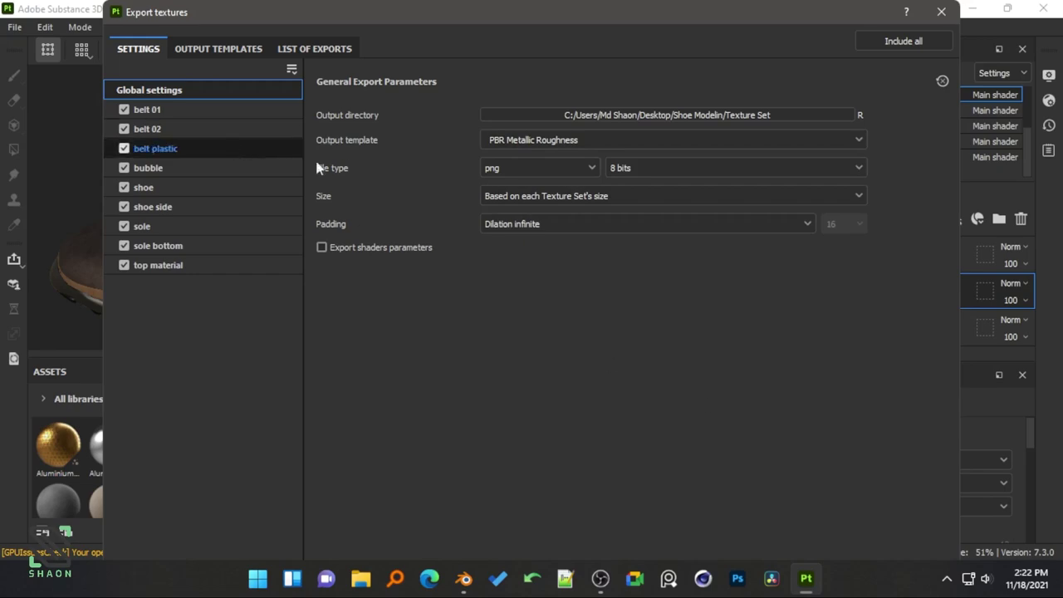
{"action": "left_click", "coordinate": [218, 48]}
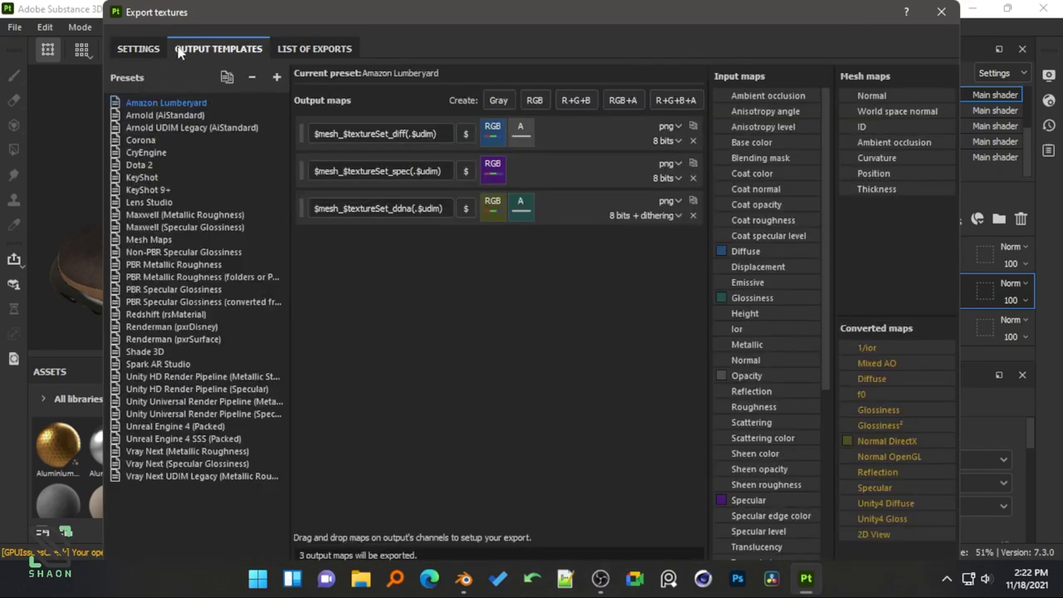
{"action": "left_click", "coordinate": [316, 48]}
{"action": "left_click", "coordinate": [250, 48]}
{"action": "left_click", "coordinate": [315, 48]}
{"action": "scroll", "coordinate": [265, 379], "scroll_direction": "down", "scroll_amount": 10}
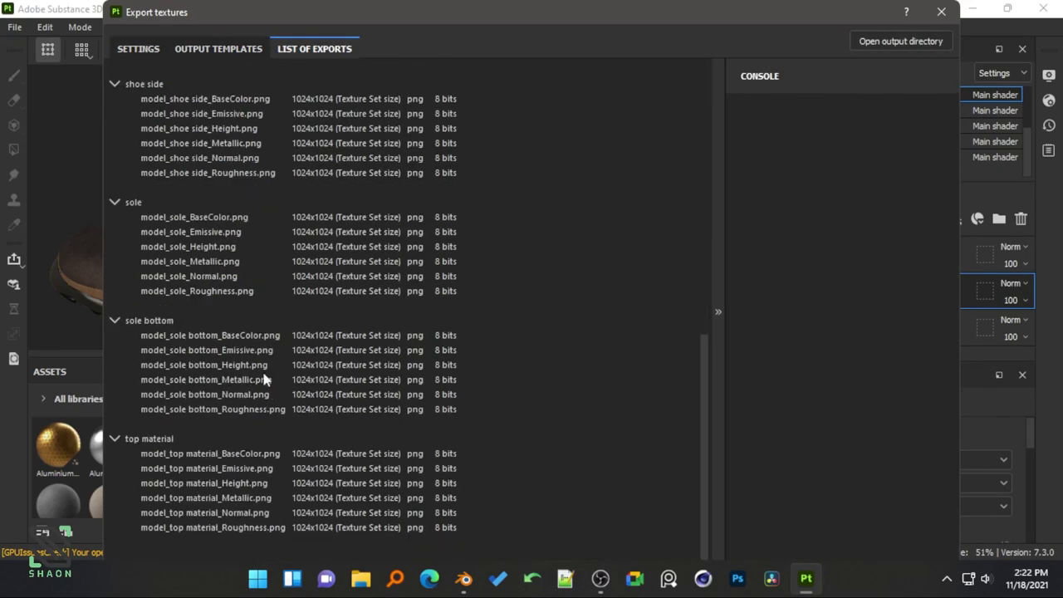
{"action": "left_click", "coordinate": [138, 48]}
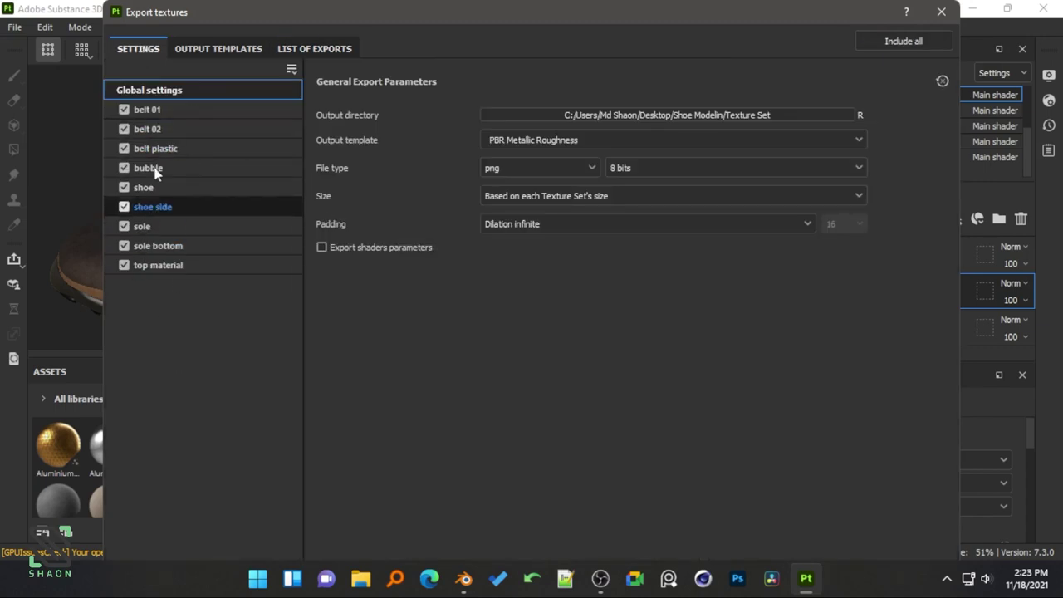
{"action": "mouse_move", "coordinate": [426, 20]}
{"action": "left_mouse_down"}
{"action": "mouse_move", "coordinate": [427, 59]}
{"action": "mouse_move", "coordinate": [396, 37]}
{"action": "left_mouse_up"}
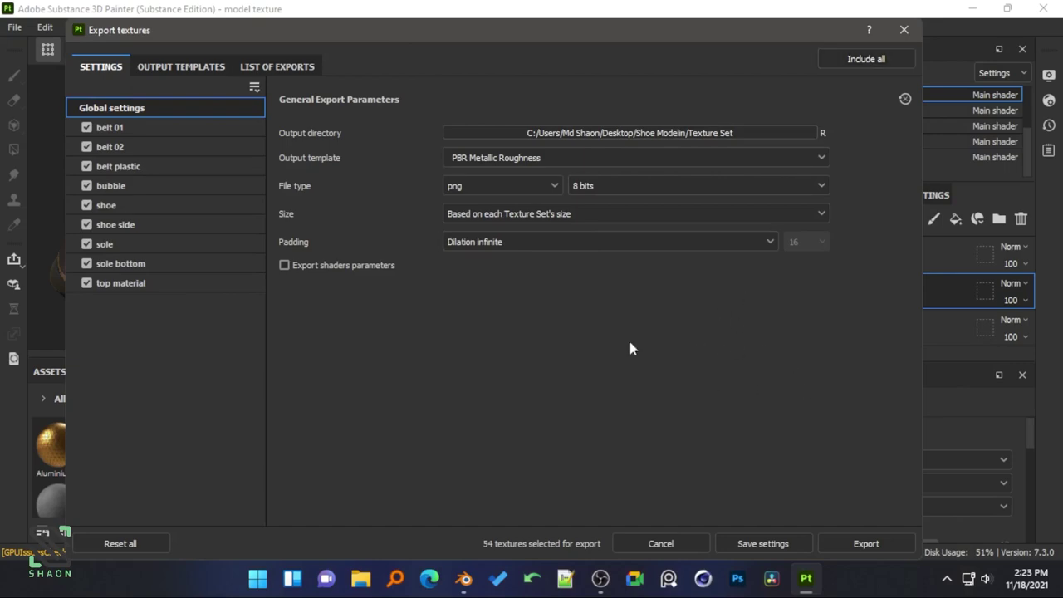
- Export all shoe texture sets as 8-bit PNGs and switch the Painter viewport to 3D only
{"action": "left_click", "coordinate": [835, 538]}
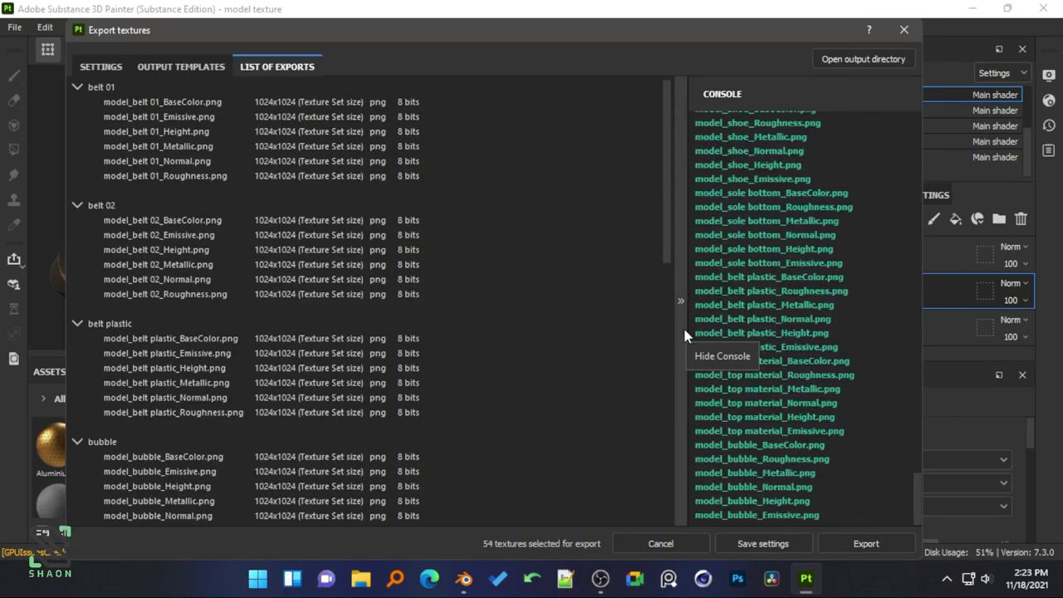
{"action": "key", "text": "Escape"}
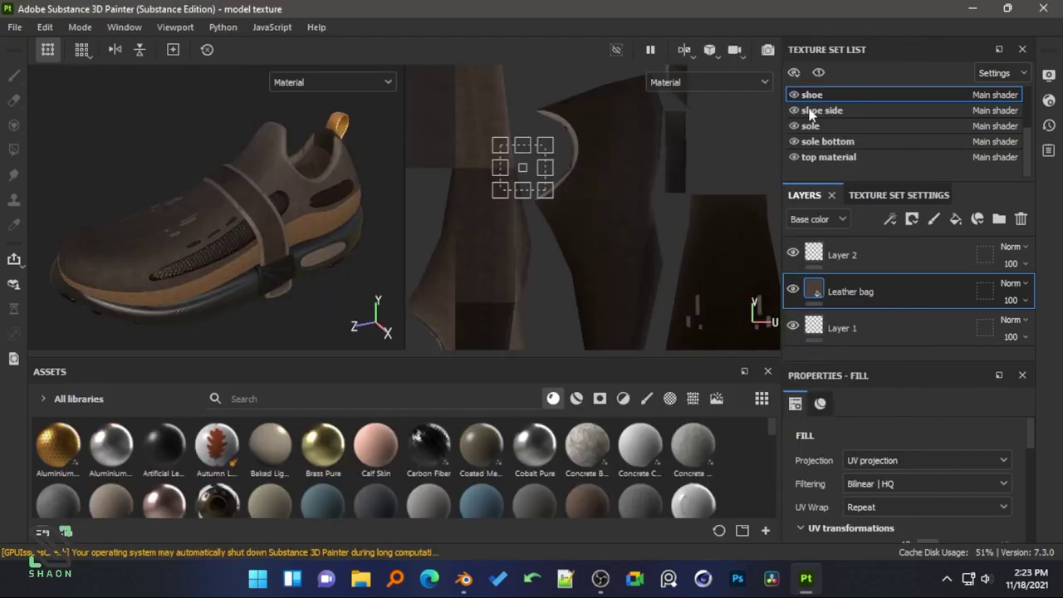
{"action": "left_click", "coordinate": [707, 53]}
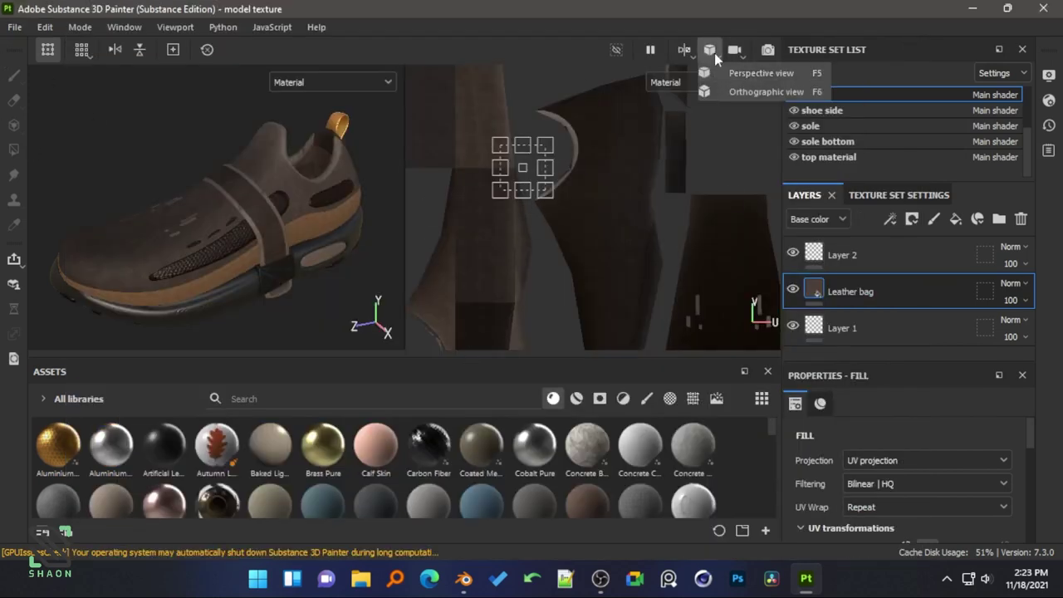
{"action": "left_click", "coordinate": [684, 51]}
{"action": "left_click", "coordinate": [691, 69]}
{"action": "left_click", "coordinate": [684, 50]}
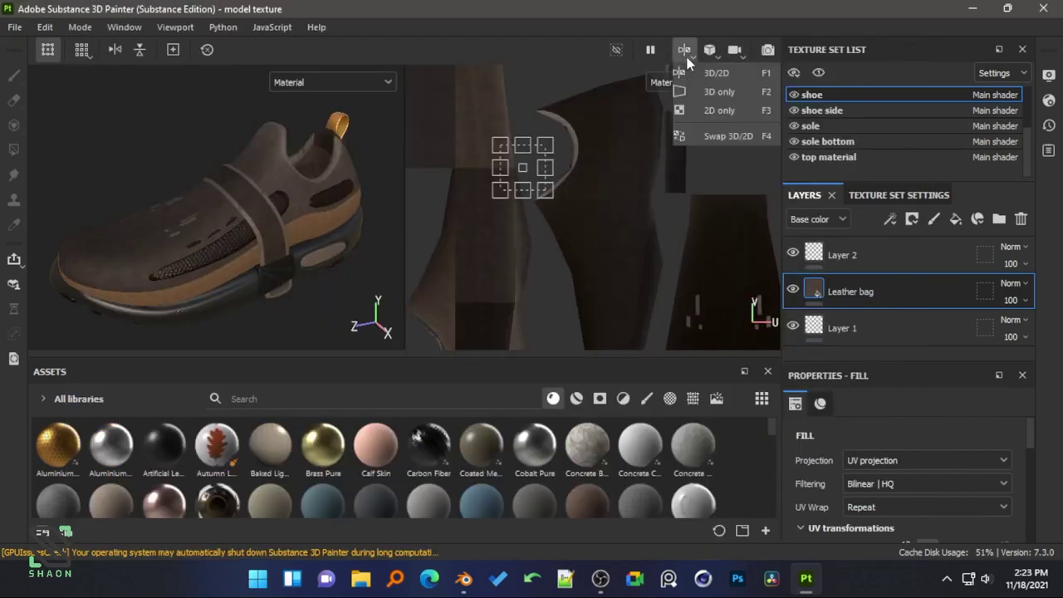
{"action": "left_click", "coordinate": [719, 92]}
{"action": "mouse_move", "coordinate": [526, 209]}
{"action": "left_mouse_down", "text": "alt"}
{"action": "mouse_move", "coordinate": [603, 171]}
{"action": "mouse_move", "coordinate": [488, 257]}
{"action": "mouse_move", "coordinate": [723, 261]}
{"action": "mouse_move", "coordinate": [501, 268]}
{"action": "mouse_move", "coordinate": [590, 278]}
{"action": "left_mouse_up", "text": "alt"}
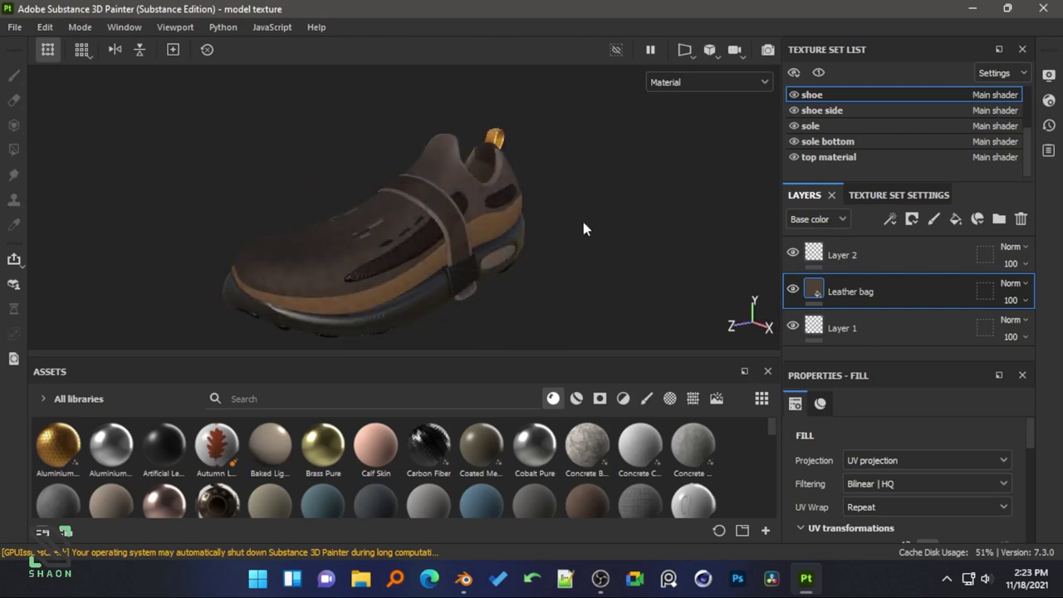
{"action": "left_click_drag", "start_coordinate": [584, 229], "coordinate": [531, 266], "text": "alt"}
- Quit Substance Painter, bring up the untextured shoe in Blender and save model.blend
{"action": "key", "text": "alt+F4"}
{"action": "left_click", "coordinate": [478, 308]}
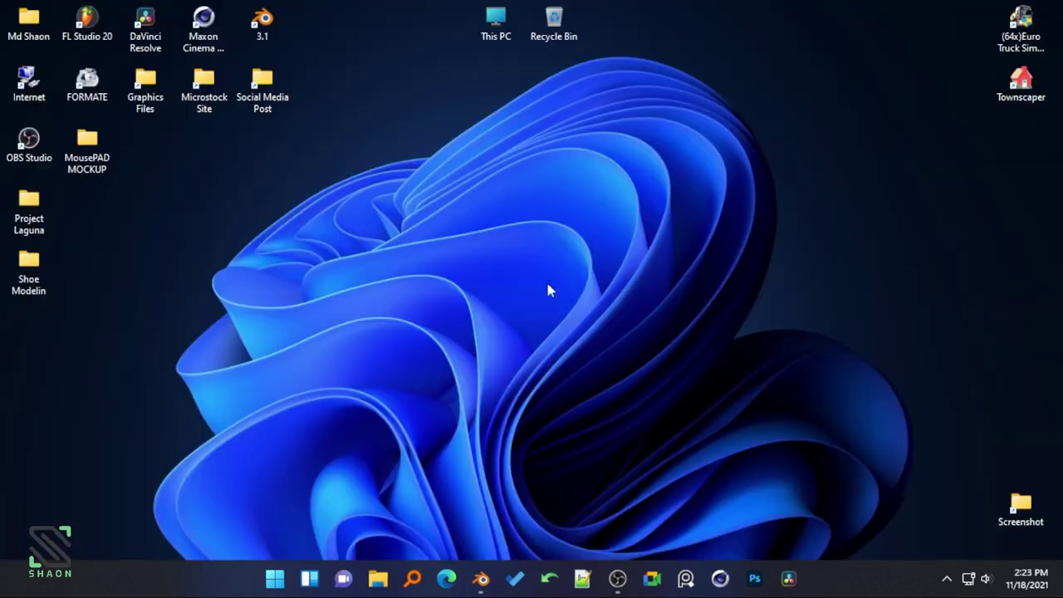
{"action": "left_click", "coordinate": [481, 578]}
{"action": "mouse_move", "coordinate": [417, 230]}
{"action": "middle_mouse_down"}
{"action": "mouse_move", "coordinate": [395, 259]}
{"action": "mouse_move", "coordinate": [446, 213]}
{"action": "mouse_move", "coordinate": [363, 289]}
{"action": "middle_mouse_up"}
{"action": "key", "text": "ctrl+s"}
{"action": "scroll", "coordinate": [363, 289], "scroll_direction": "up", "scroll_amount": 3}
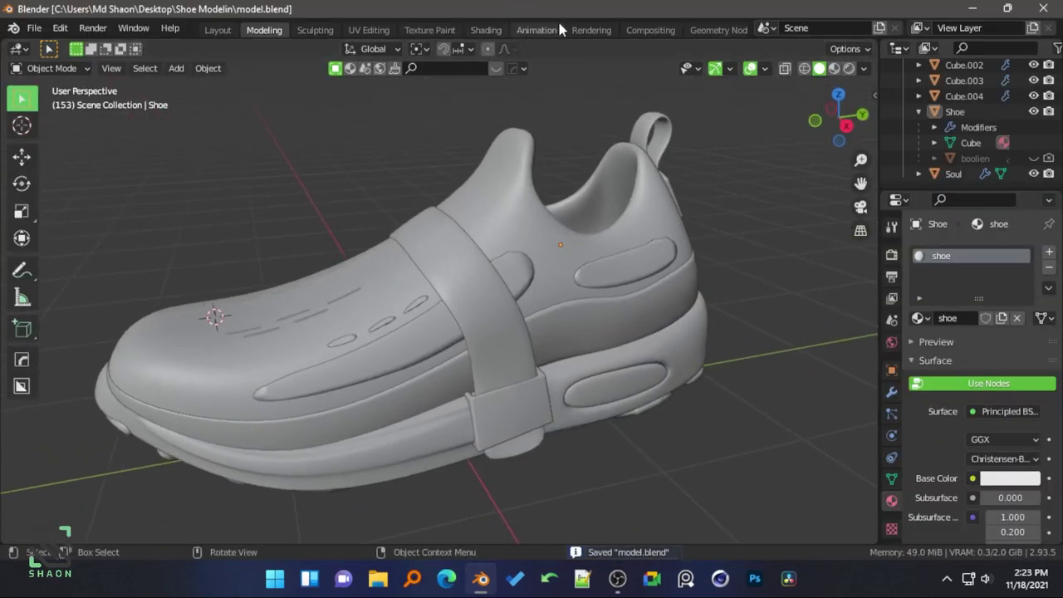
- Switch to the Shading workspace and select the shoe part using the top material
{"action": "left_click", "coordinate": [490, 30]}
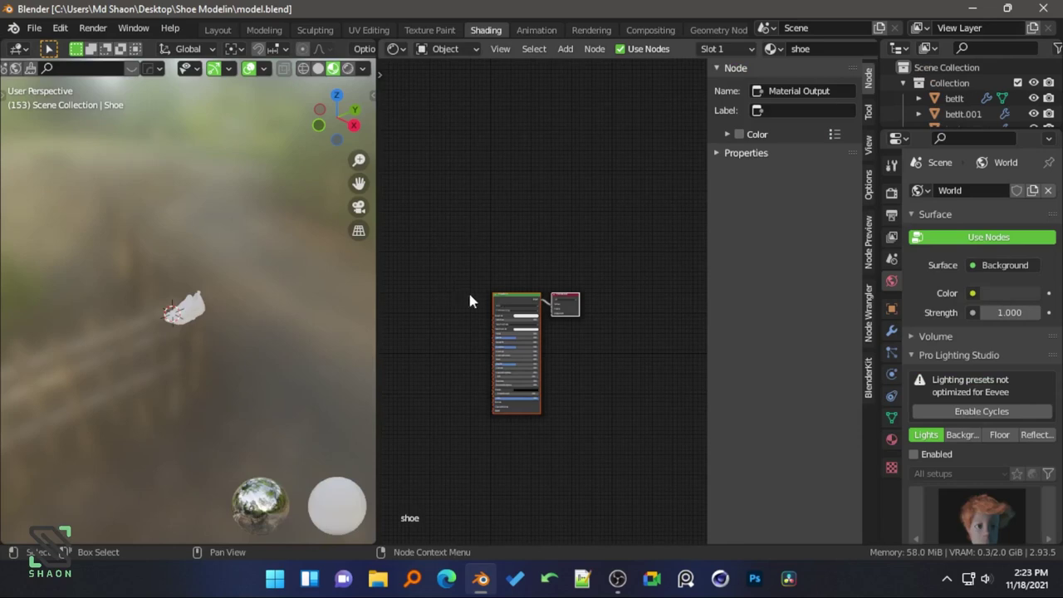
{"action": "scroll", "coordinate": [469, 300], "scroll_direction": "up", "scroll_amount": 5}
{"action": "scroll", "coordinate": [212, 303], "scroll_direction": "up", "scroll_amount": 7}
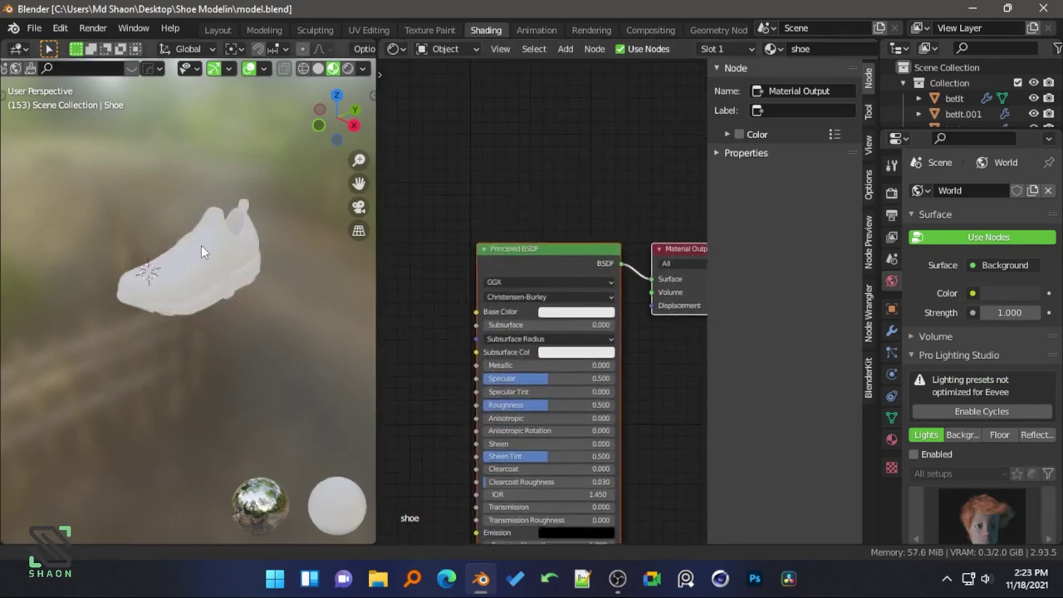
{"action": "scroll", "coordinate": [201, 245], "scroll_direction": "up", "scroll_amount": 4}
{"action": "left_click", "coordinate": [507, 249]}
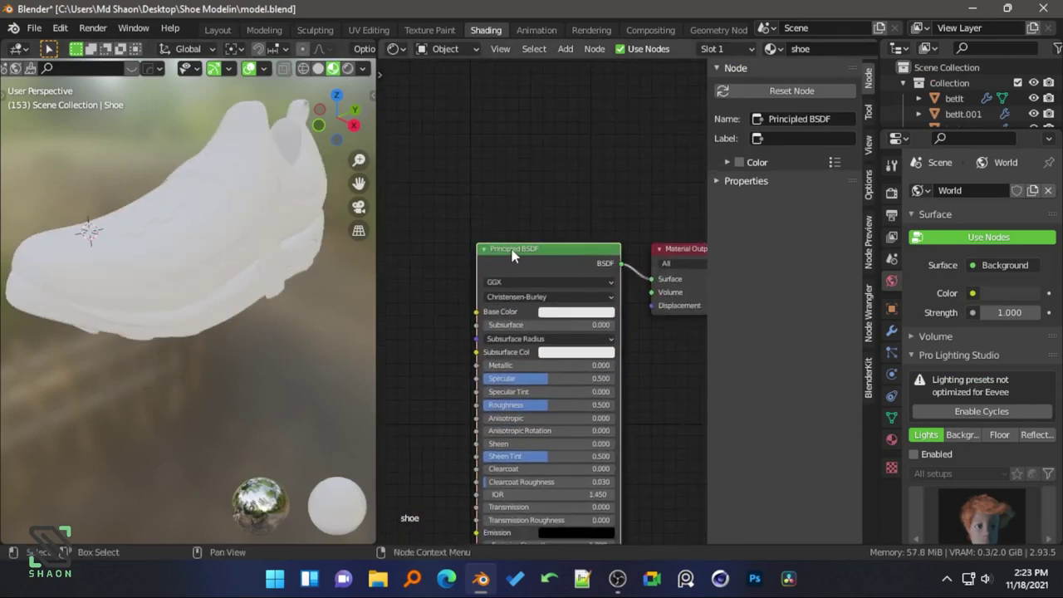
{"action": "scroll", "coordinate": [466, 333], "scroll_direction": "down", "scroll_amount": 3}
{"action": "left_click", "coordinate": [290, 230]}
{"action": "scroll", "coordinate": [290, 231], "scroll_direction": "up", "scroll_amount": 5}
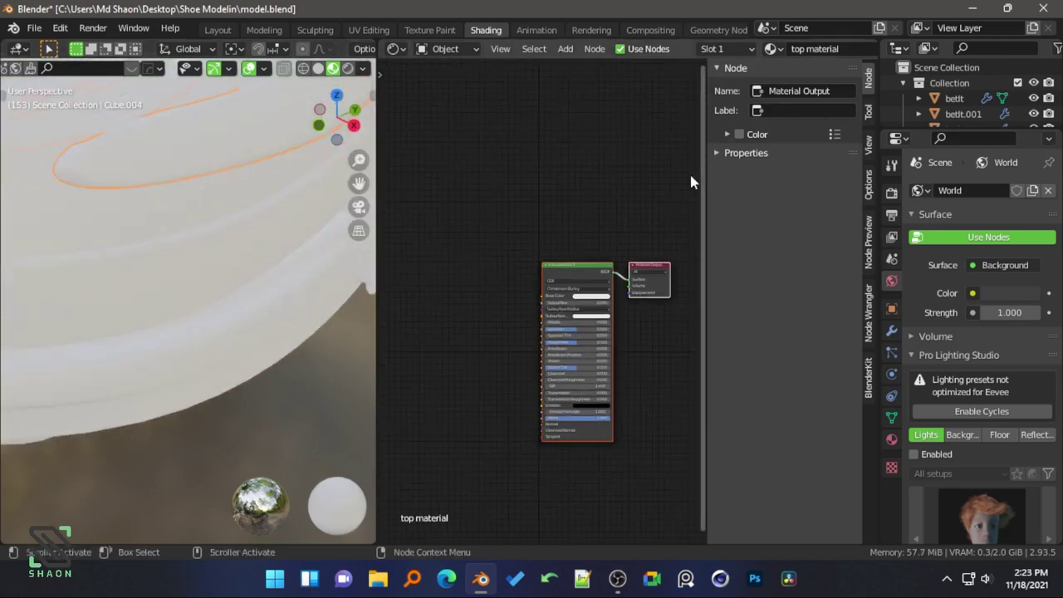
{"action": "key", "text": "n"}
{"action": "scroll", "coordinate": [767, 169], "scroll_direction": "down", "scroll_amount": 2}
{"action": "scroll", "coordinate": [445, 233], "scroll_direction": "down", "scroll_amount": 1}
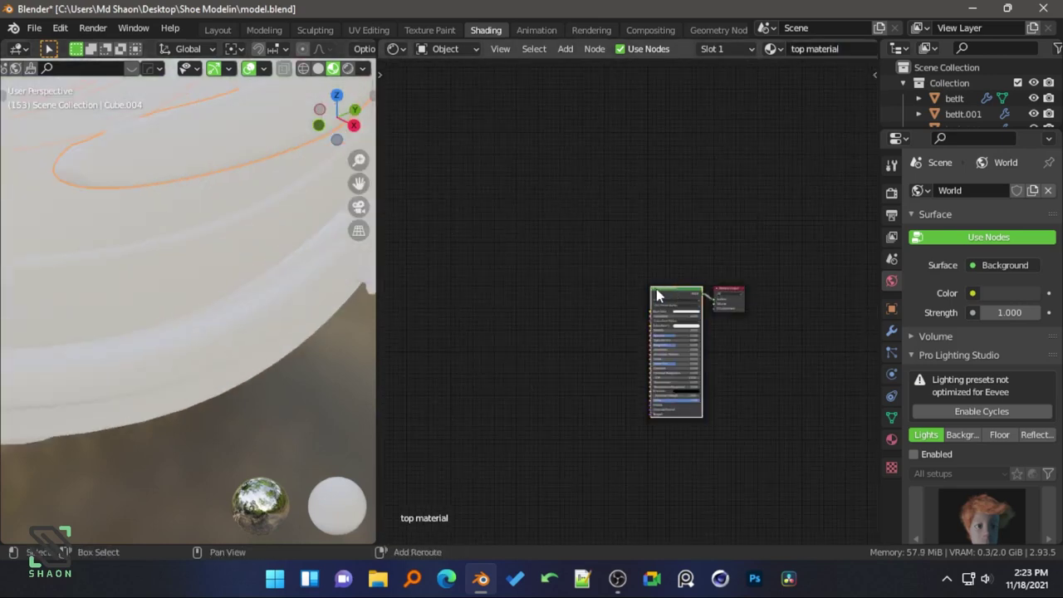
- Build Principled texture nodes from the six 'top material' PNGs in the Texture Set folder
{"action": "key", "text": "ctrl+shift+t"}
{"action": "double_click", "coordinate": [293, 150]}
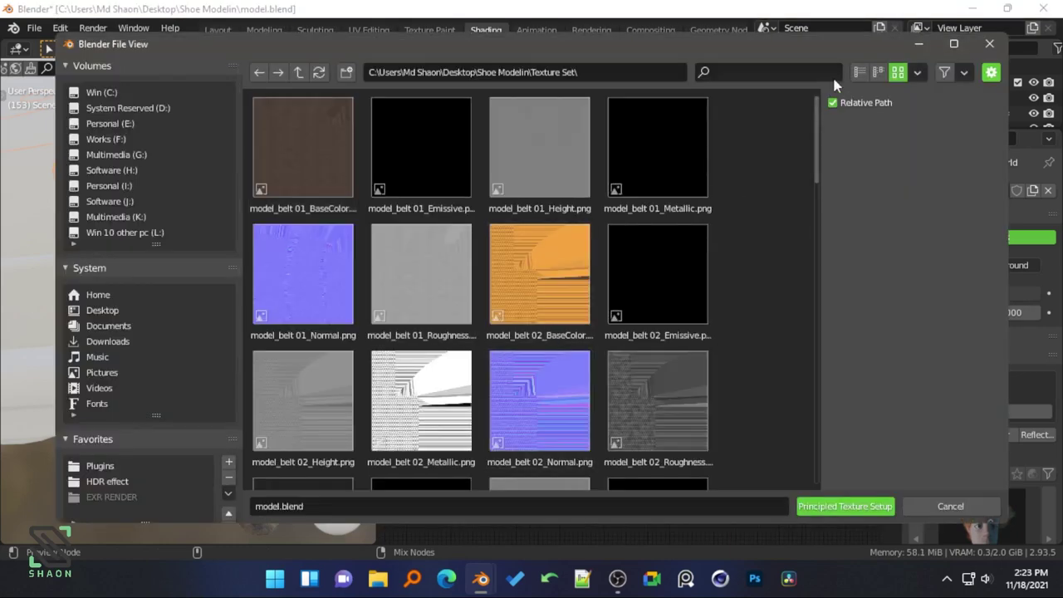
{"action": "left_click", "coordinate": [860, 72]}
{"action": "left_click", "coordinate": [749, 73]}
{"action": "type", "text": "top material"}
{"action": "left_click_drag", "start_coordinate": [456, 308], "coordinate": [315, 112]}
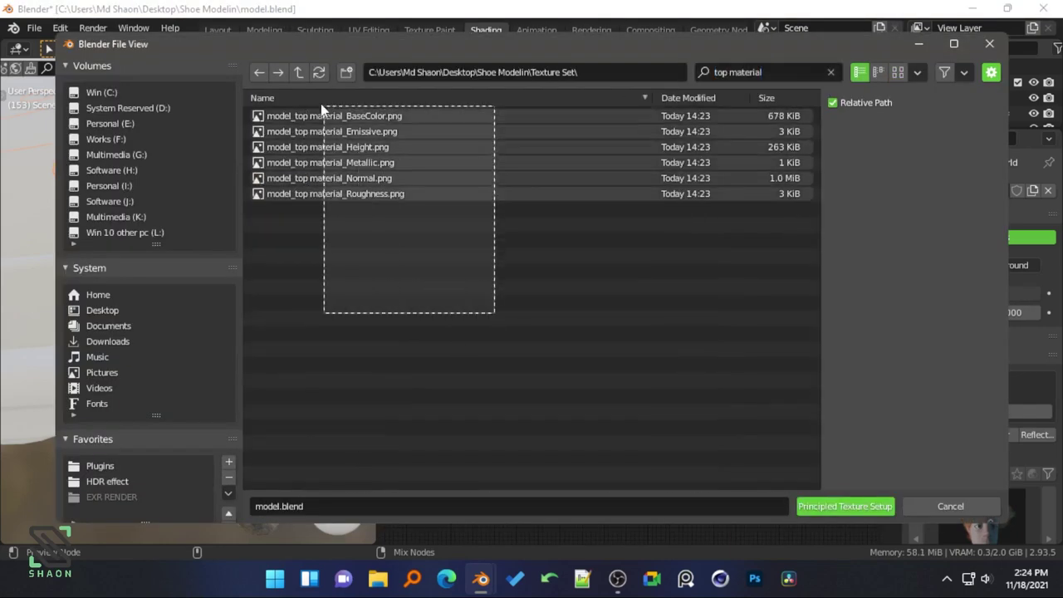
{"action": "left_click", "coordinate": [845, 506]}
- Select the shoe side part and wire its six 'shoe side' PNGs into its material
{"action": "scroll", "coordinate": [552, 235], "scroll_direction": "down", "scroll_amount": 3}
{"action": "left_click", "coordinate": [277, 250]}
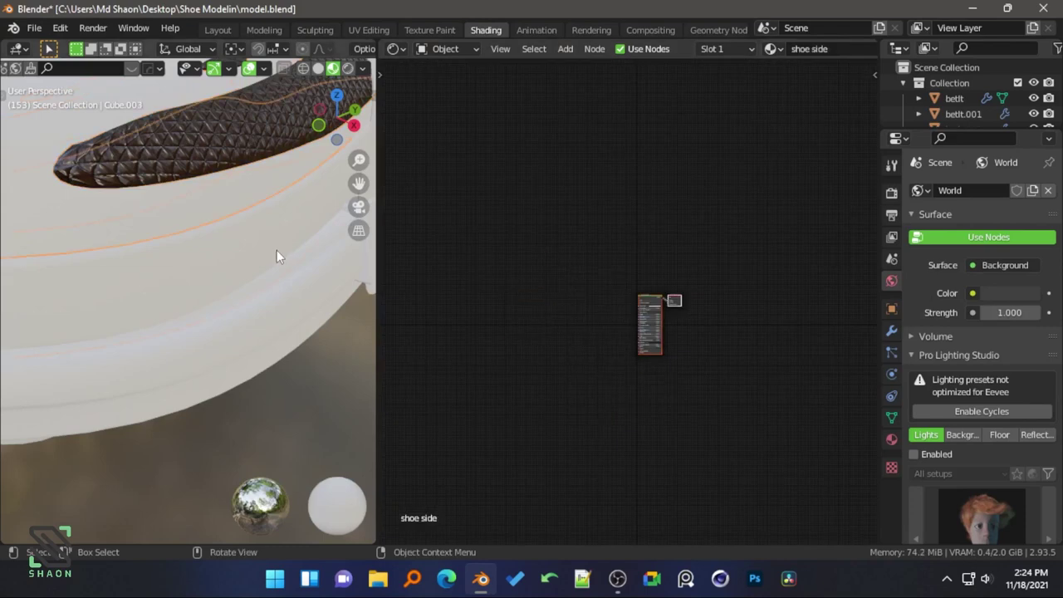
{"action": "key", "text": "Return"}
{"action": "key", "text": "ctrl+shift+t"}
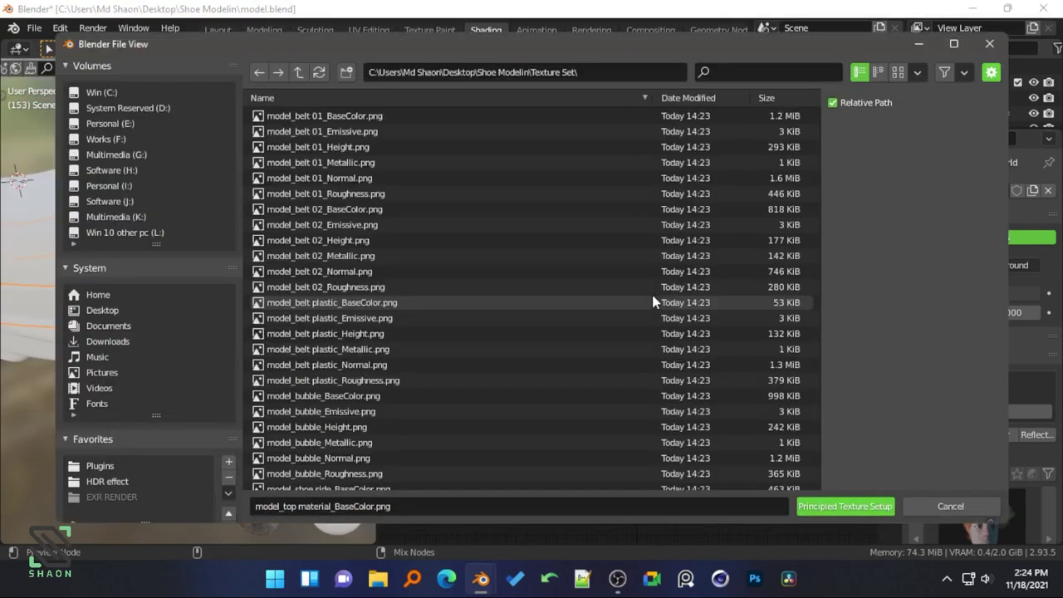
{"action": "left_click", "coordinate": [780, 72]}
{"action": "type", "text": "shoe side"}
{"action": "left_click_drag", "start_coordinate": [775, 345], "coordinate": [352, 97]}
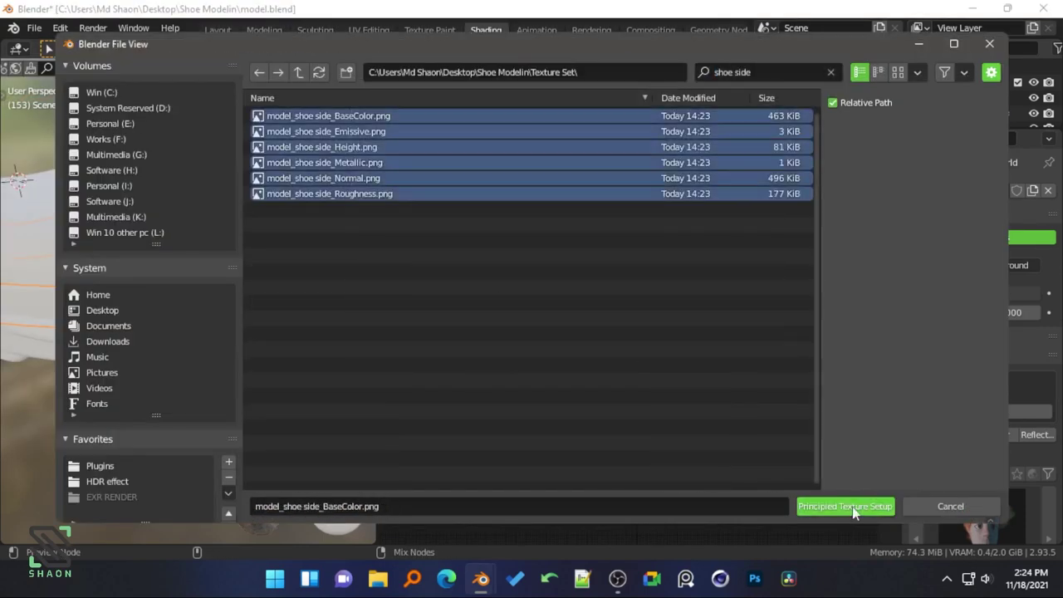
{"action": "left_click", "coordinate": [845, 506]}
{"action": "scroll", "coordinate": [554, 326], "scroll_direction": "up", "scroll_amount": 3}
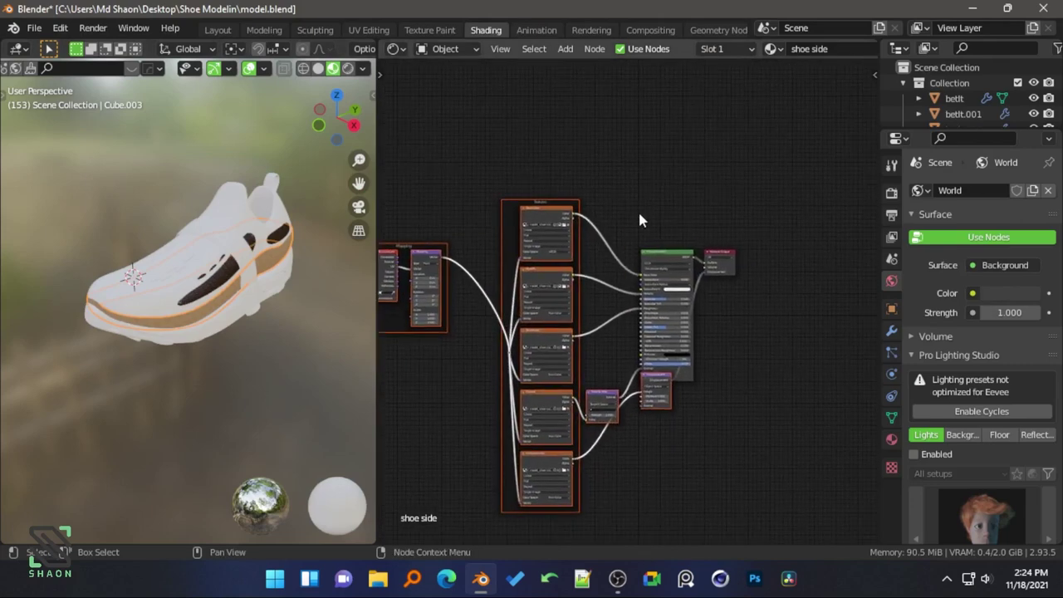
- Connect the six 'shoe' PNG textures to the main shoe upper's material
{"action": "left_click", "coordinate": [209, 250]}
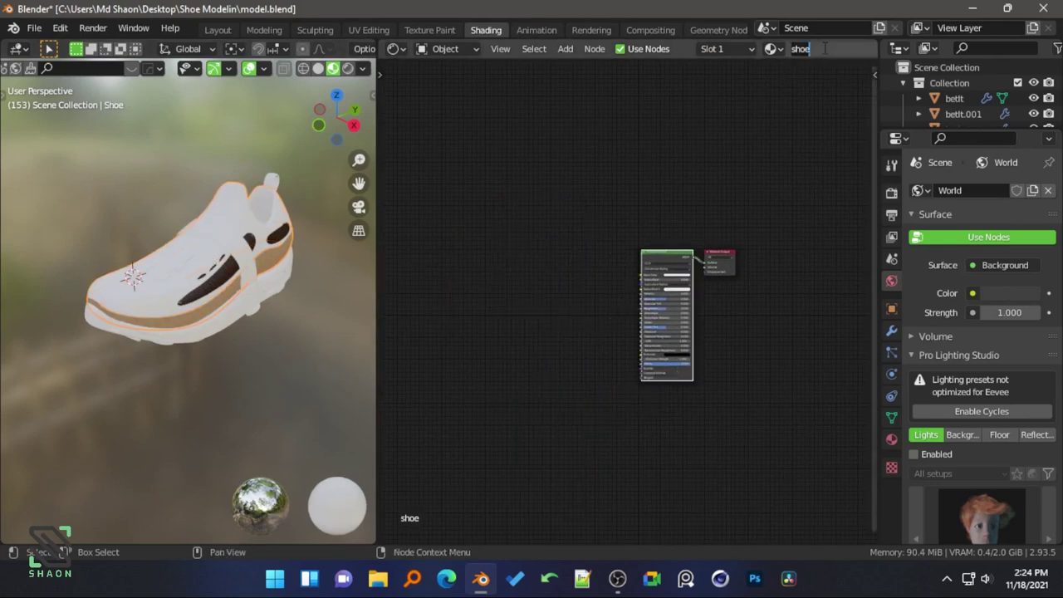
{"action": "key", "text": "ctrl+shift+t"}
{"action": "left_click", "coordinate": [747, 72]}
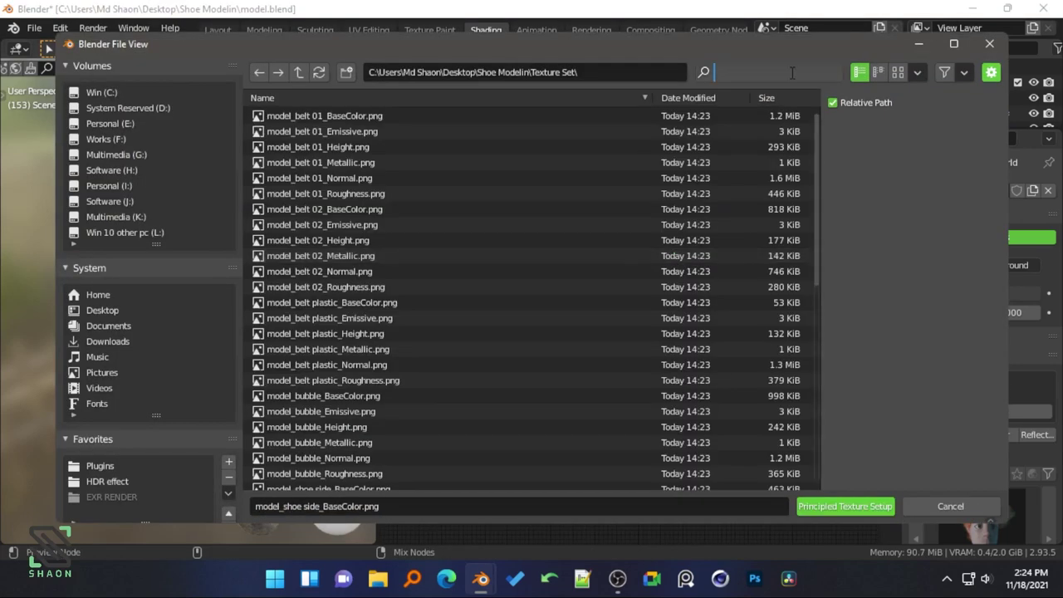
{"action": "type", "text": "shoe"}
{"action": "mouse_move", "coordinate": [387, 350]}
{"action": "left_mouse_down"}
{"action": "mouse_move", "coordinate": [340, 240]}
{"action": "mouse_move", "coordinate": [309, 202]}
{"action": "left_mouse_up"}
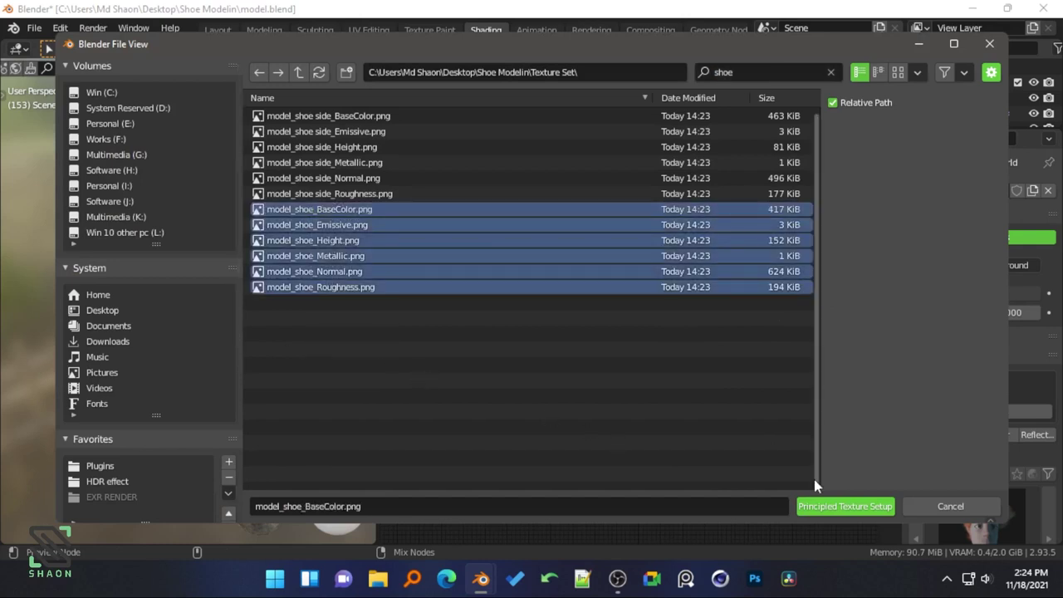
{"action": "left_click", "coordinate": [842, 506]}
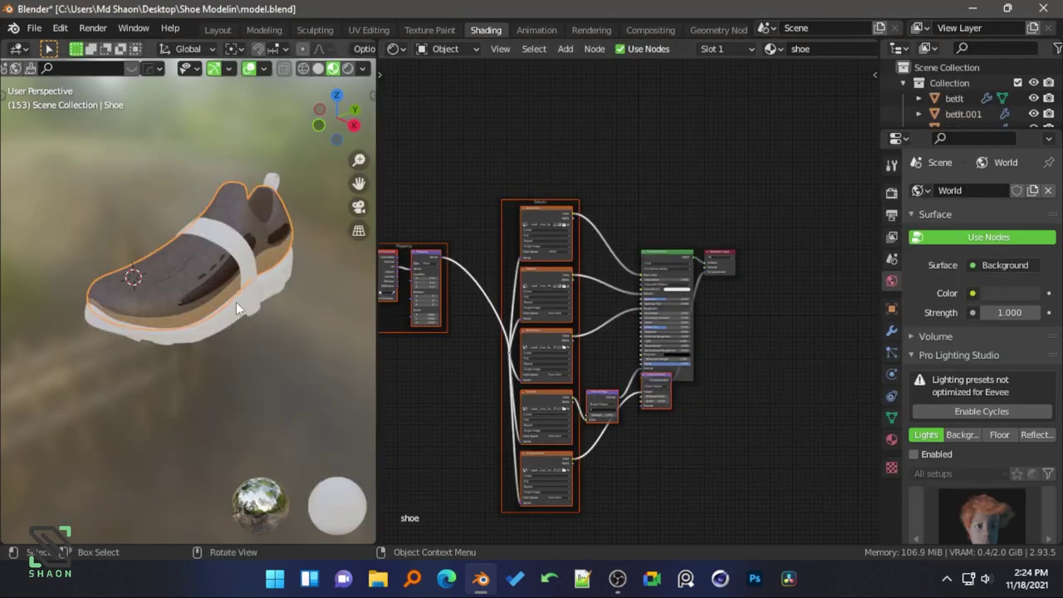
- Click through the sole, upper, top and side parts to check their materials, ending on the belt strap
{"action": "left_click", "coordinate": [298, 203]}
{"action": "left_click", "coordinate": [246, 351]}
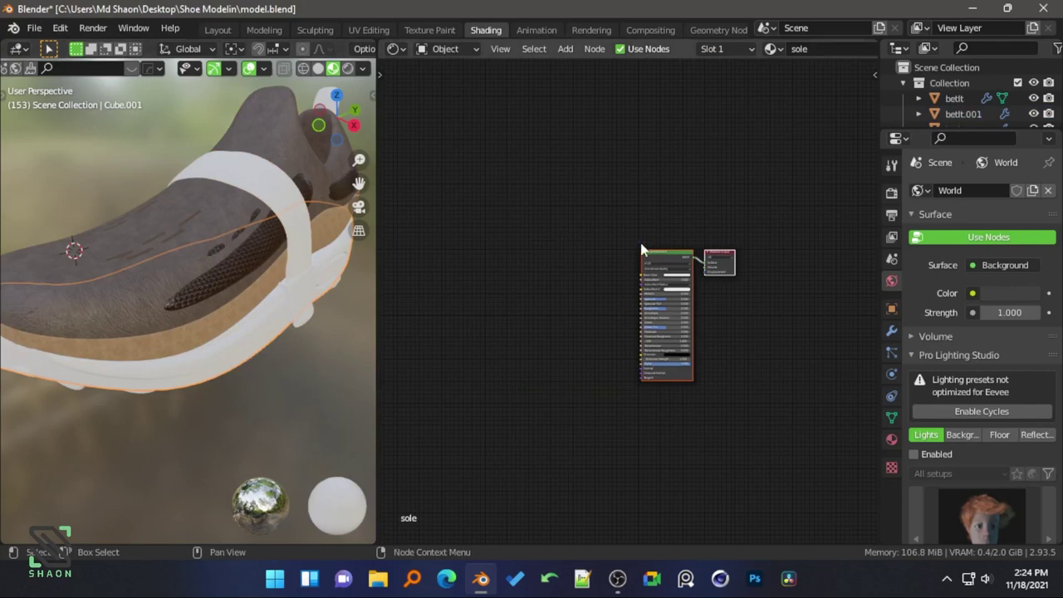
{"action": "left_click", "coordinate": [185, 273]}
{"action": "left_click", "coordinate": [186, 304]}
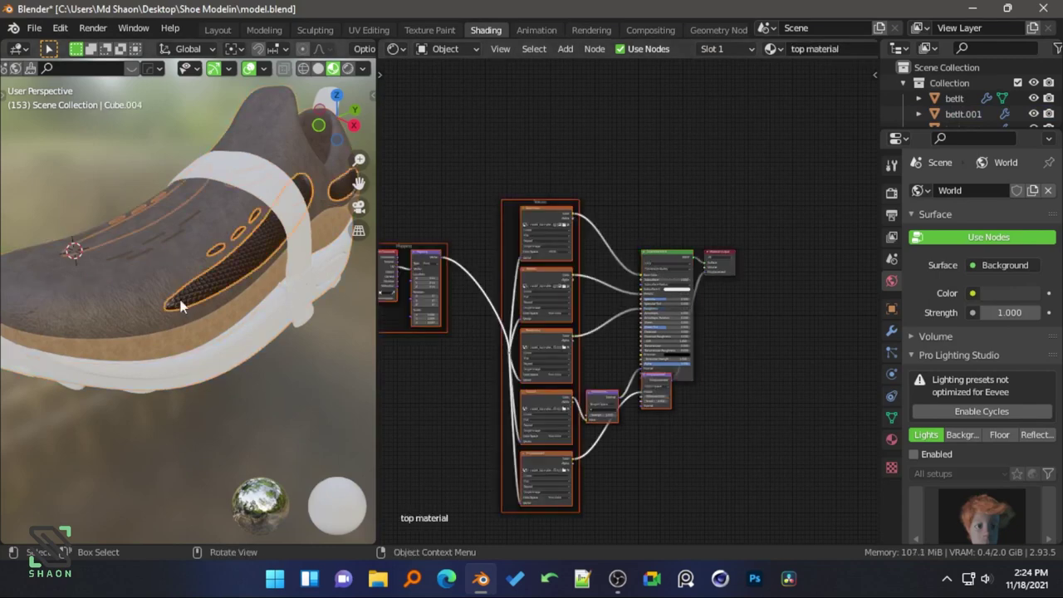
{"action": "left_click", "coordinate": [165, 351]}
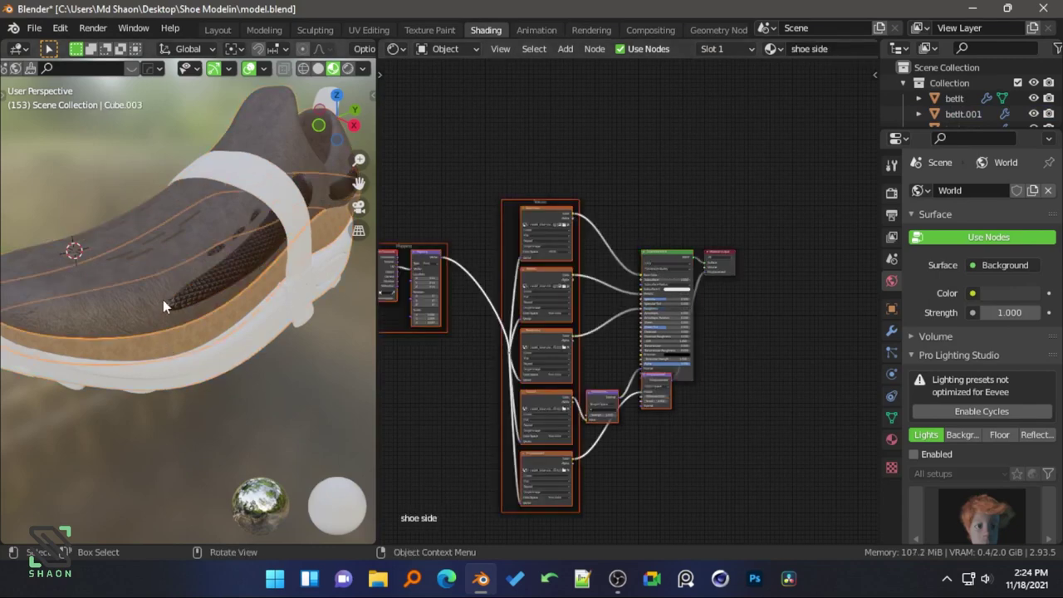
{"action": "left_click", "coordinate": [152, 269]}
{"action": "left_click", "coordinate": [288, 186]}
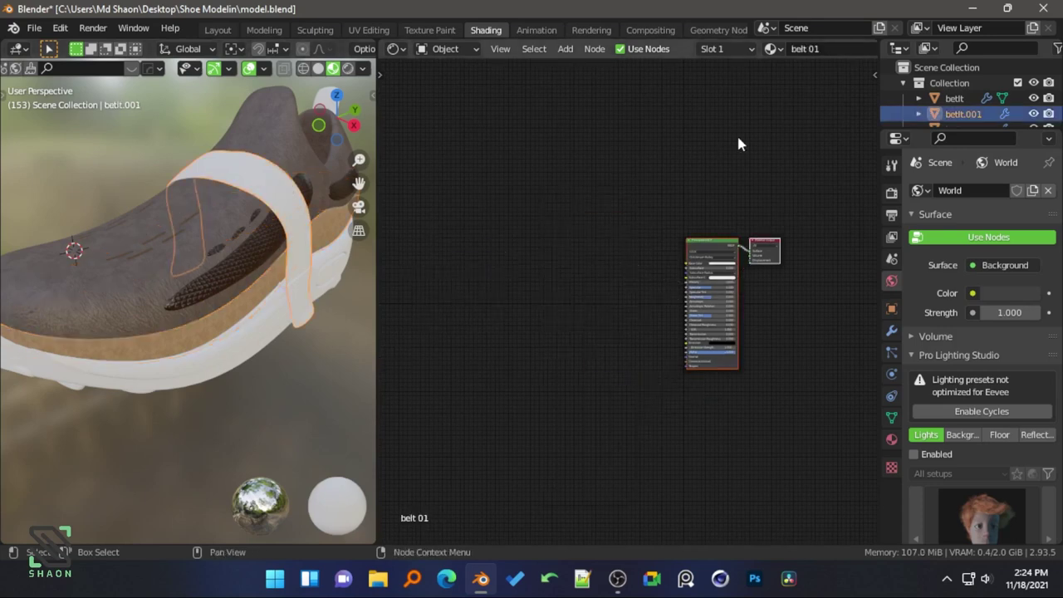
{"action": "key", "text": "Return"}
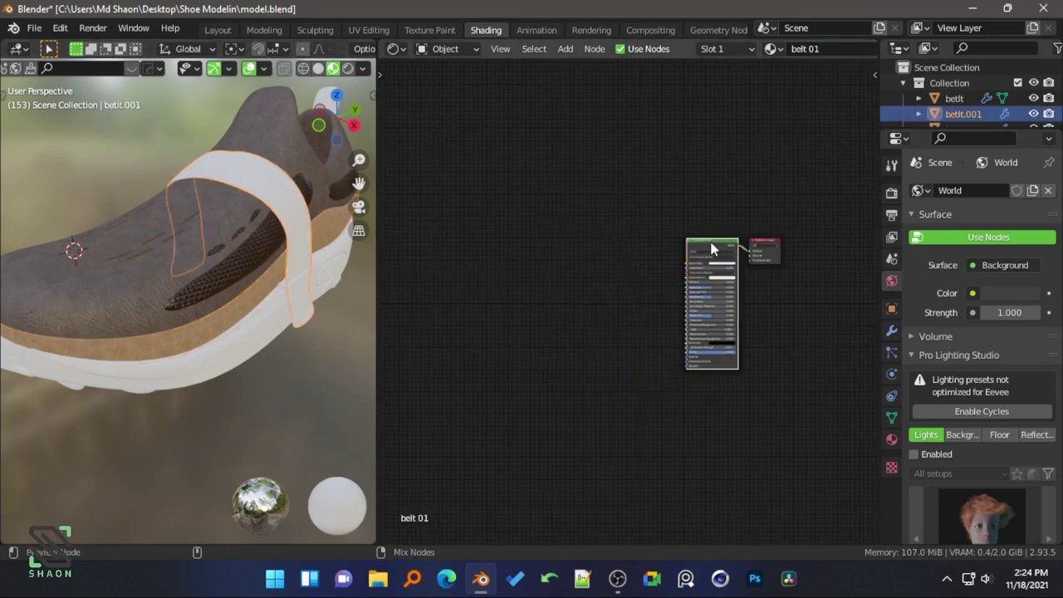
- Filter to 'belt 01' and connect its six PNGs to the belt strap material
{"action": "key", "text": "ctrl+shift+t"}
{"action": "key", "text": "ctrl+f"}
{"action": "type", "text": "belt 01"}
{"action": "key", "text": "Return"}
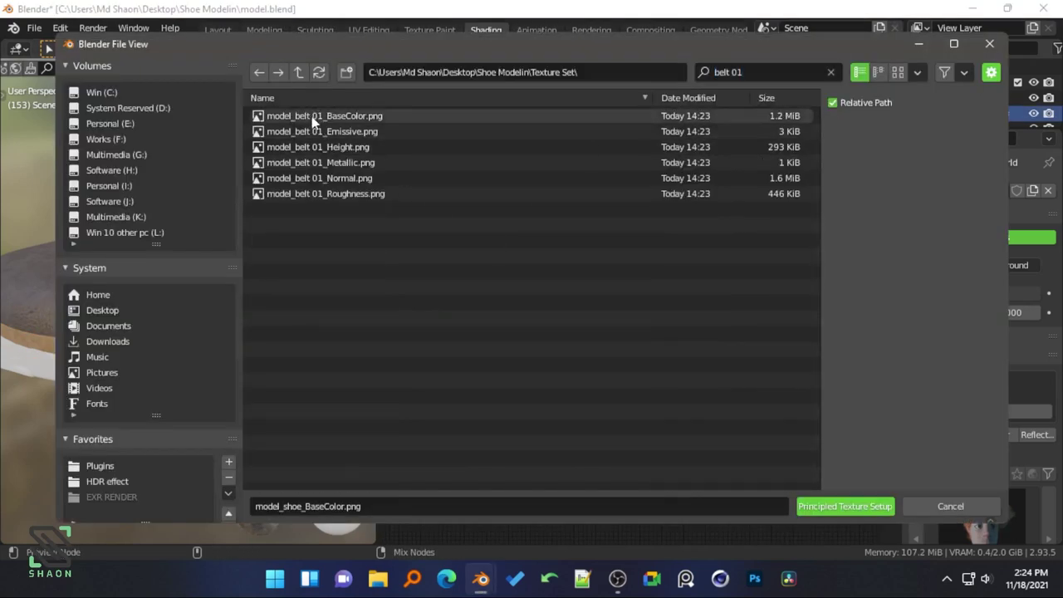
{"action": "left_click_drag", "start_coordinate": [313, 122], "coordinate": [615, 344]}
{"action": "left_click", "coordinate": [845, 506]}
{"action": "scroll", "coordinate": [253, 297], "scroll_direction": "down", "scroll_amount": 3}
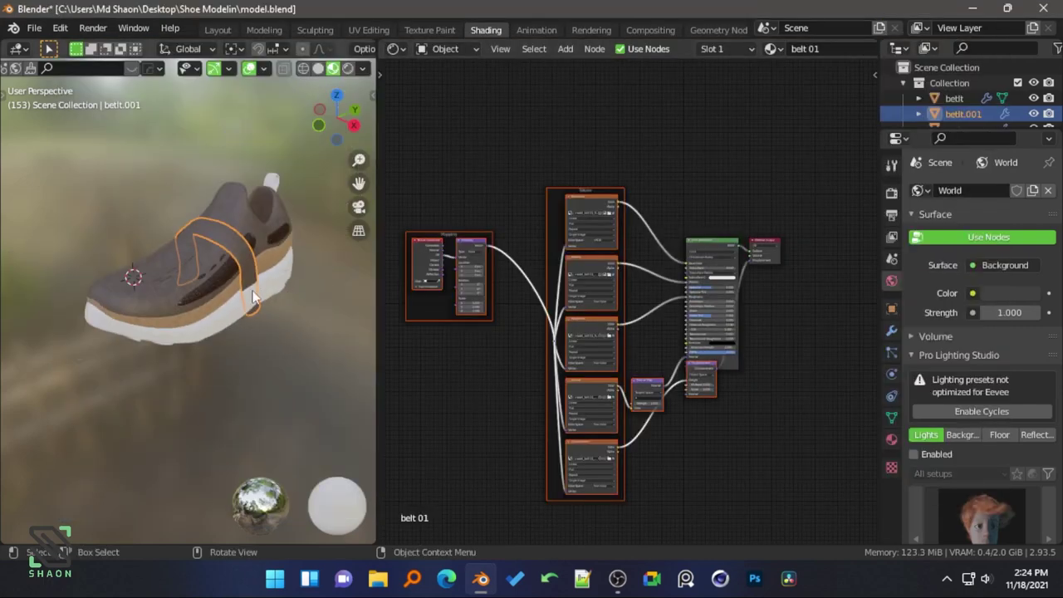
{"action": "left_click", "coordinate": [253, 298]}
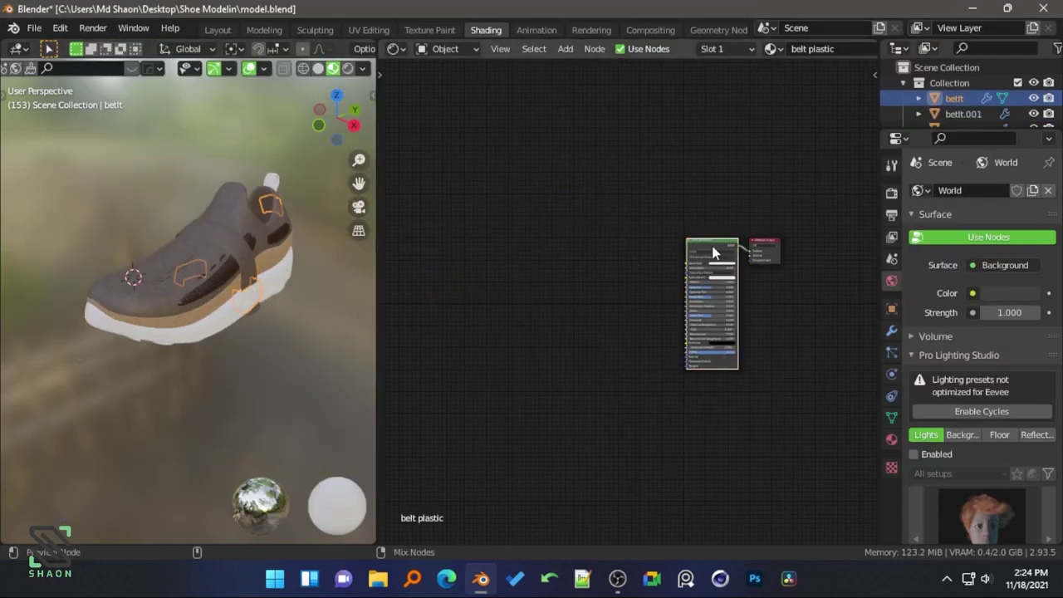
- Copy the belt plastic material name, filter by it and build nodes from all six belt plastic PNGs
{"action": "key", "text": "ctrl+shift+t"}
{"action": "key", "text": "Escape"}
{"action": "double_click", "coordinate": [814, 48]}
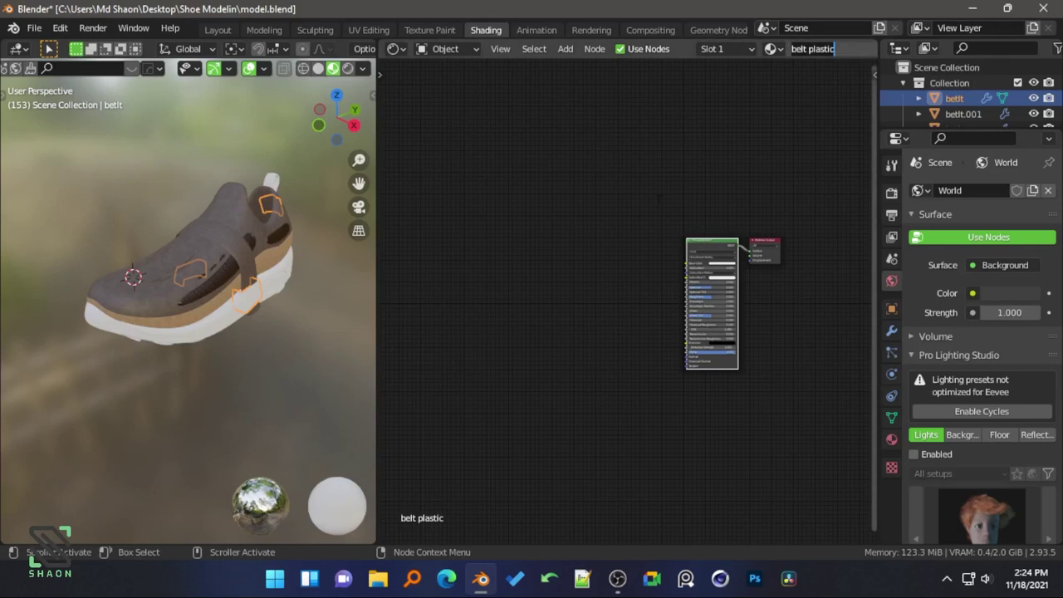
{"action": "key", "text": "ctrl+c"}
{"action": "key", "text": "Escape"}
{"action": "key", "text": "ctrl+shift+t"}
{"action": "left_click", "coordinate": [777, 73]}
{"action": "key", "text": "ctrl+v"}
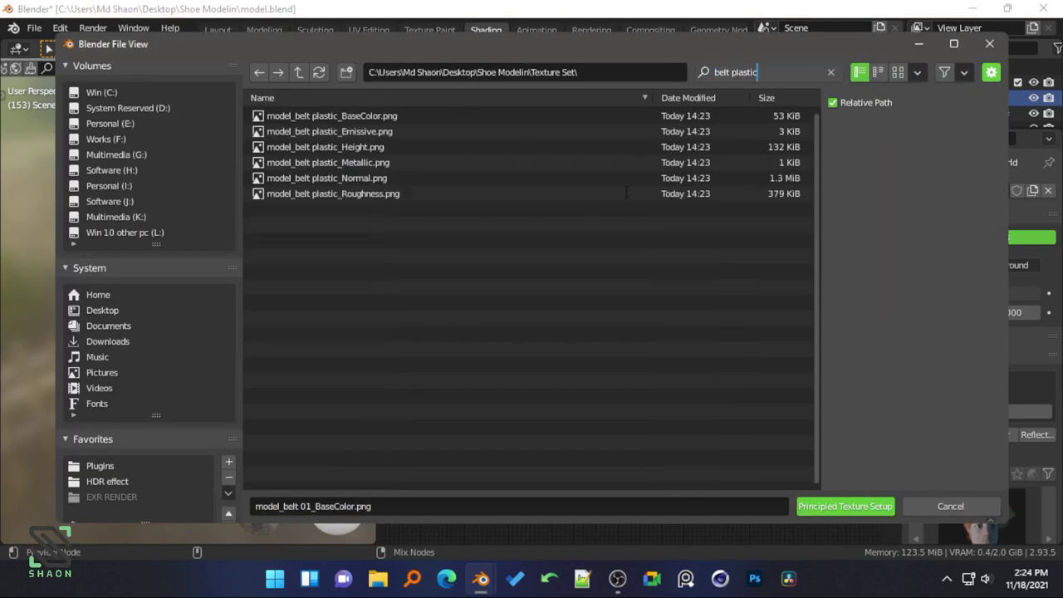
{"action": "key", "text": "Return"}
{"action": "key", "text": "a"}
{"action": "left_click", "coordinate": [845, 506]}
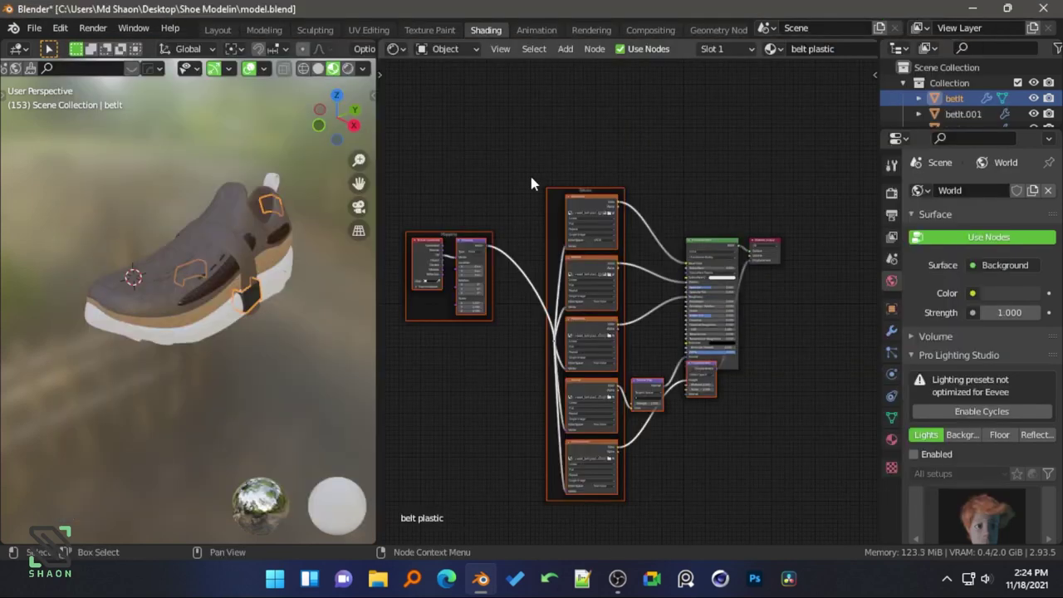
- Select the sole and create texture nodes from its six 'sole' PNGs
{"action": "scroll", "coordinate": [531, 183], "scroll_direction": "up", "scroll_amount": 2}
{"action": "scroll", "coordinate": [182, 209], "scroll_direction": "up", "scroll_amount": 3}
{"action": "middle_click_drag", "start_coordinate": [270, 254], "coordinate": [179, 307]}
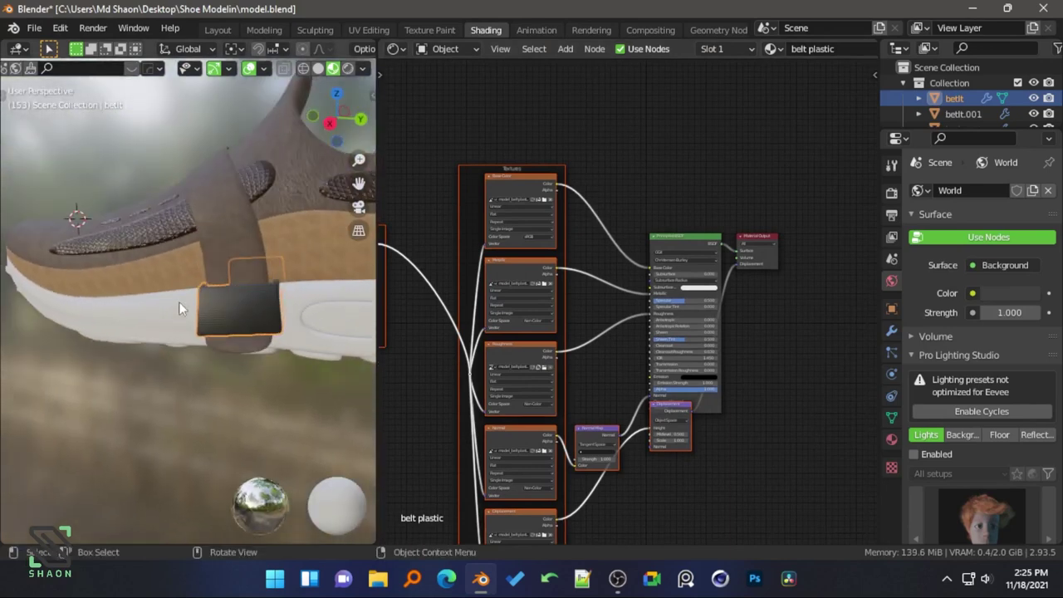
{"action": "left_click", "coordinate": [179, 303]}
{"action": "key", "text": "Return"}
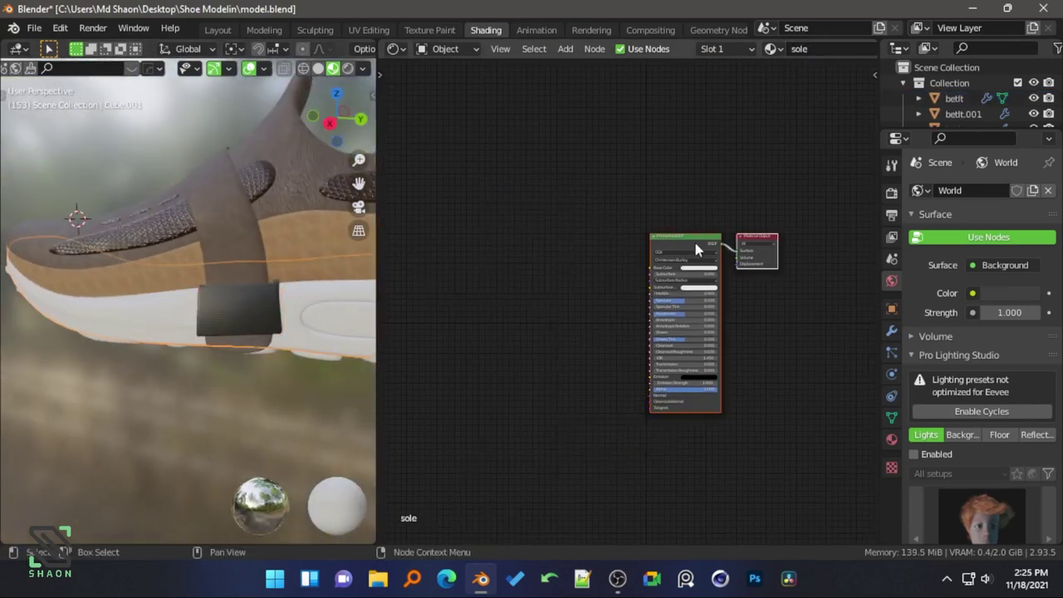
{"action": "key", "text": "ctrl+shift+t"}
{"action": "key", "text": "ctrl+f"}
{"action": "type", "text": "sole"}
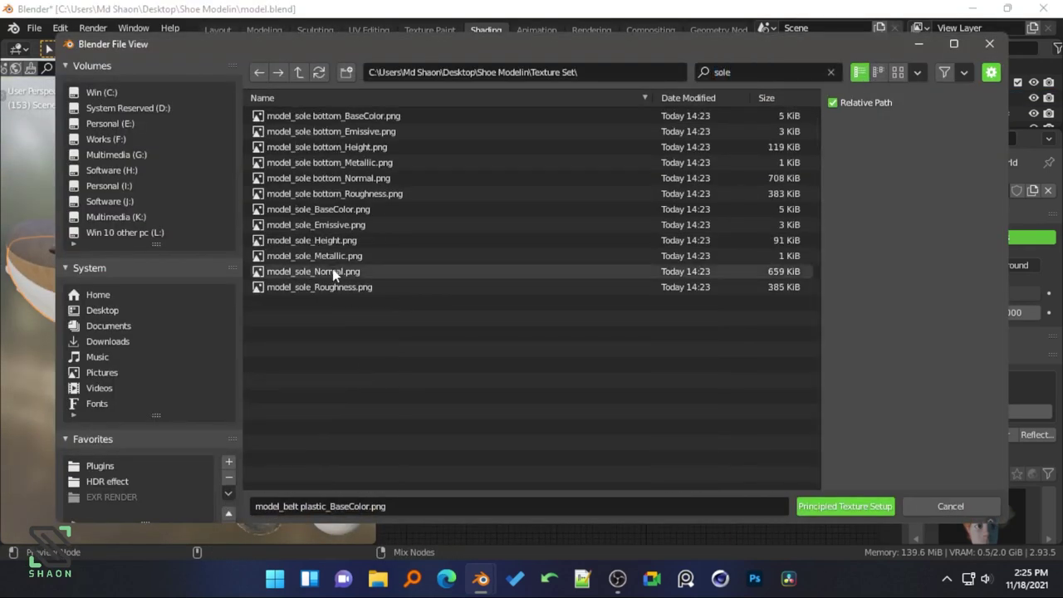
{"action": "left_click_drag", "start_coordinate": [358, 304], "coordinate": [324, 209]}
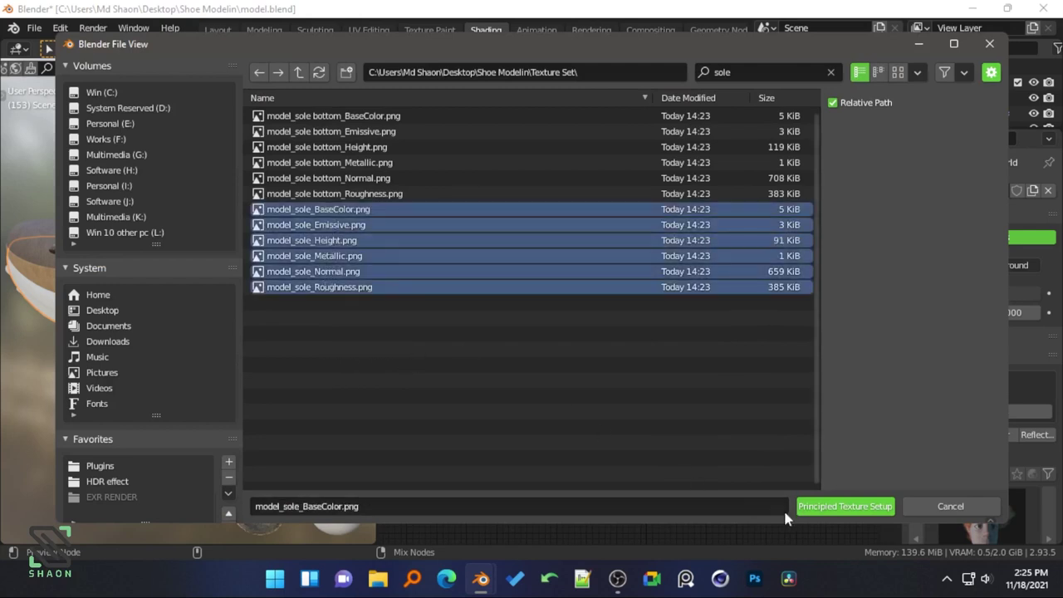
{"action": "left_click", "coordinate": [810, 507]}
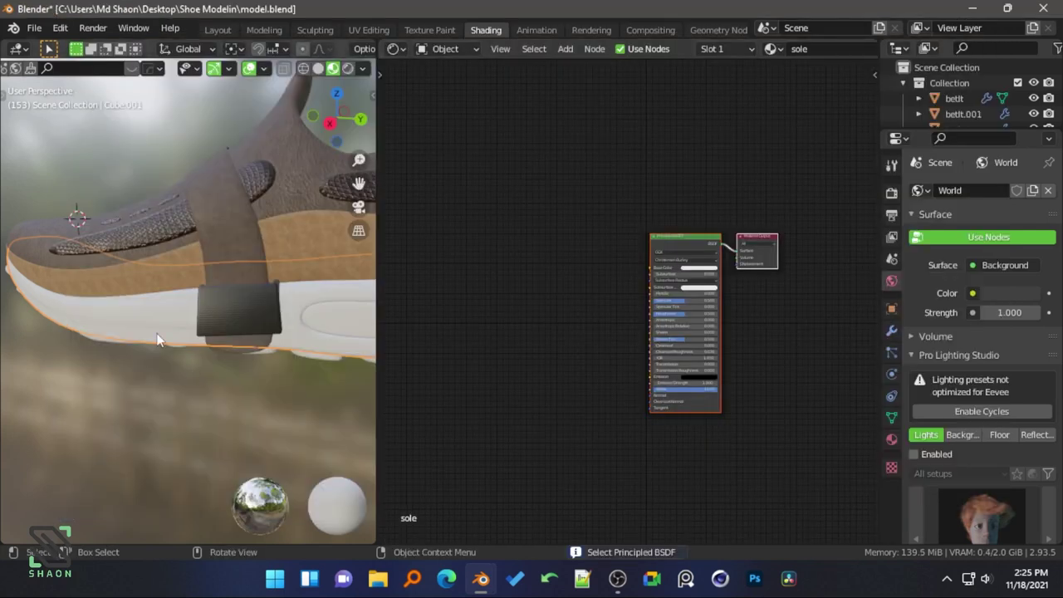
- Reapply the six 'sole' textures so they connect to the sole material
{"action": "scroll", "coordinate": [563, 335], "scroll_direction": "down", "scroll_amount": 2}
{"action": "key", "text": "ctrl+shift+t"}
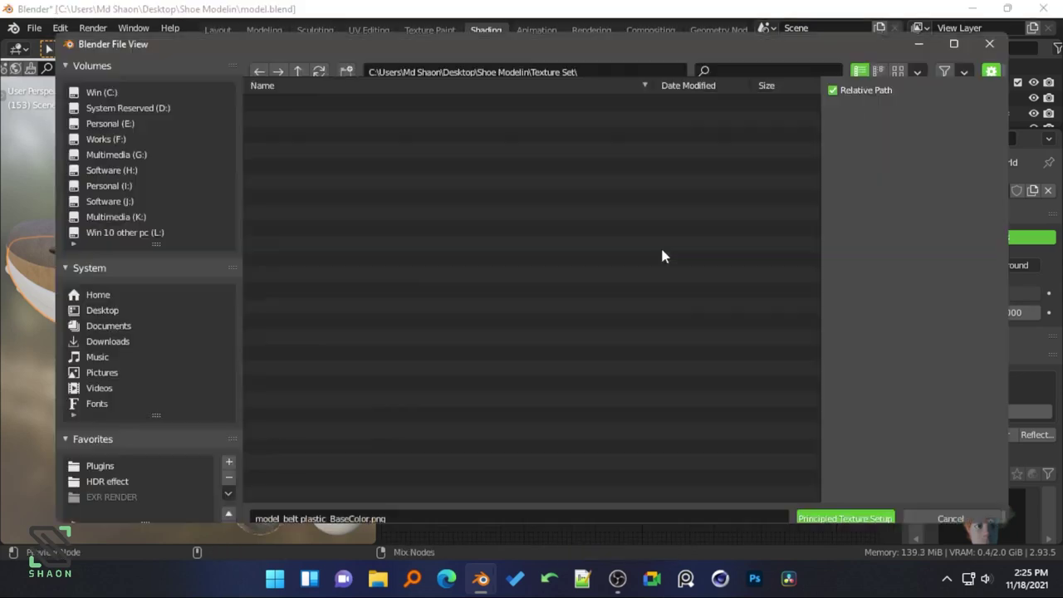
{"action": "left_click", "coordinate": [726, 72]}
{"action": "type", "text": "sole"}
{"action": "left_click_drag", "start_coordinate": [454, 370], "coordinate": [326, 217]}
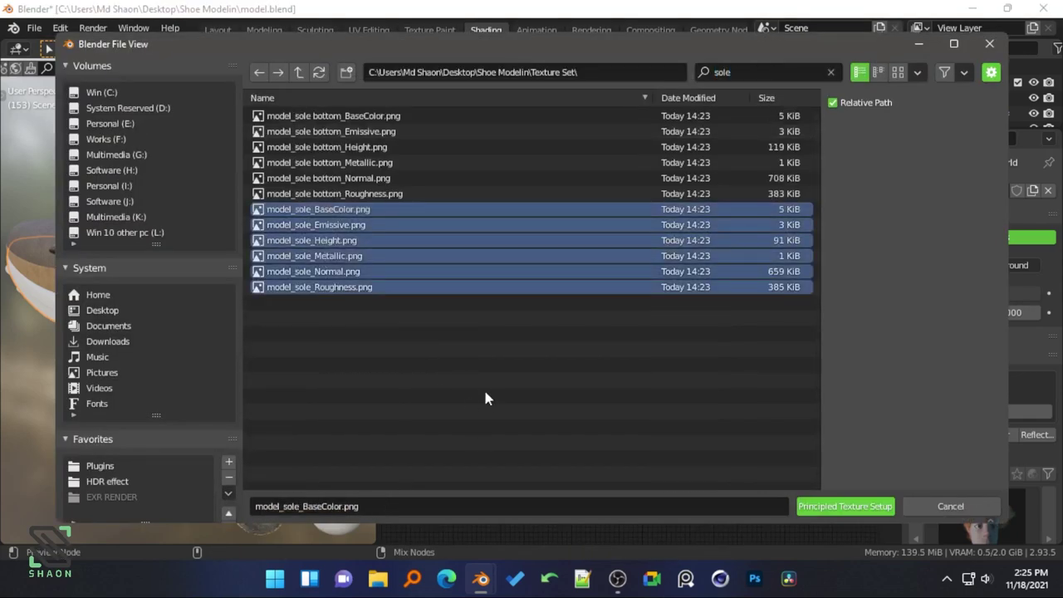
{"action": "left_click", "coordinate": [845, 506]}
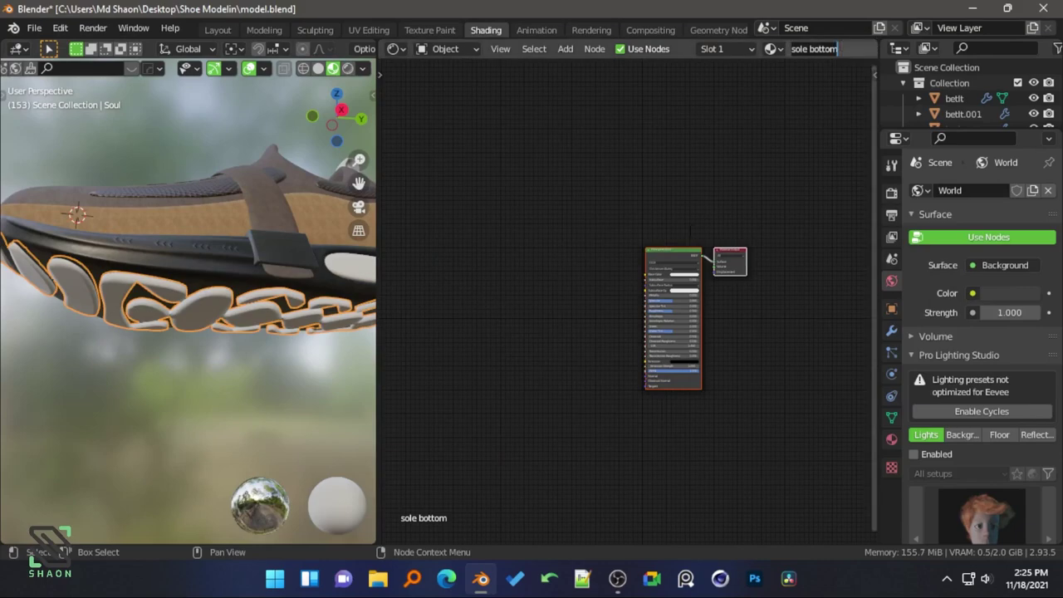
- Wire the six 'sole bottom' PNGs into the sole bottom material's shader
{"action": "left_click", "coordinate": [681, 257]}
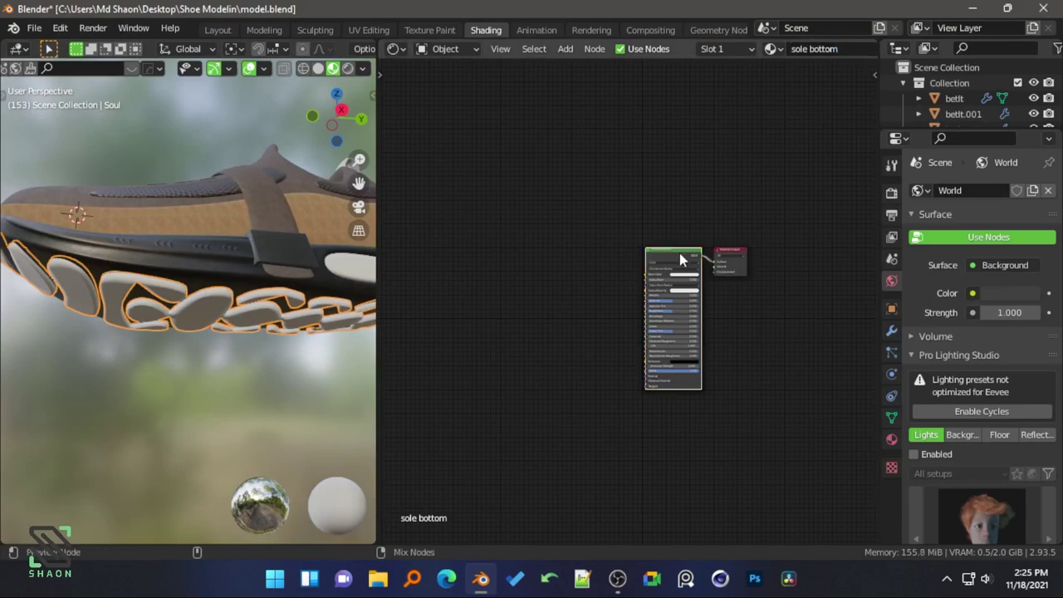
{"action": "key", "text": "ctrl+shift+t"}
{"action": "left_click", "coordinate": [731, 71]}
{"action": "type", "text": "sole bottom"}
{"action": "left_click_drag", "start_coordinate": [356, 119], "coordinate": [700, 387]}
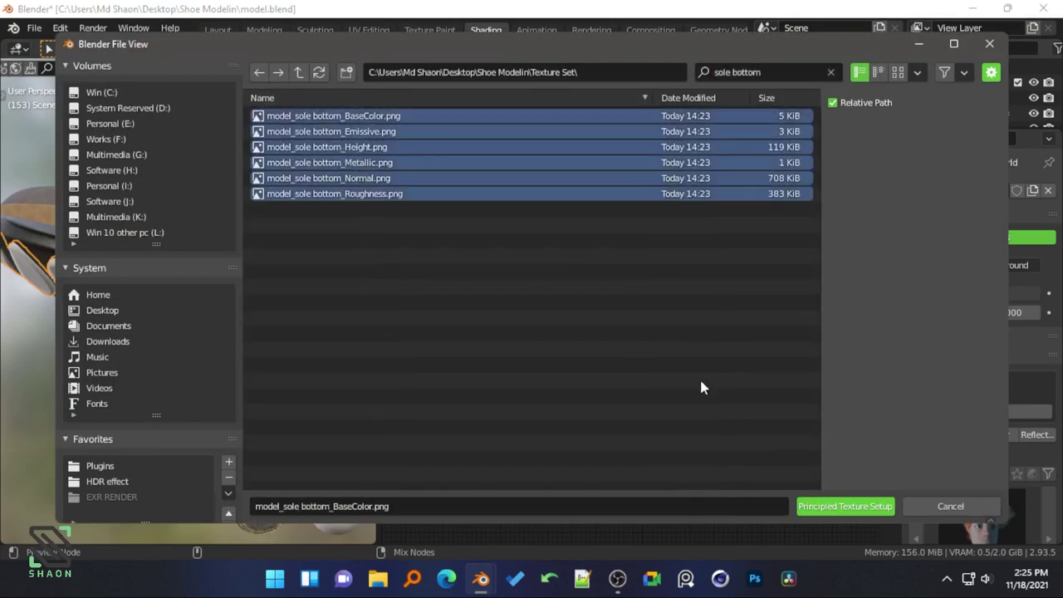
{"action": "left_click", "coordinate": [845, 506]}
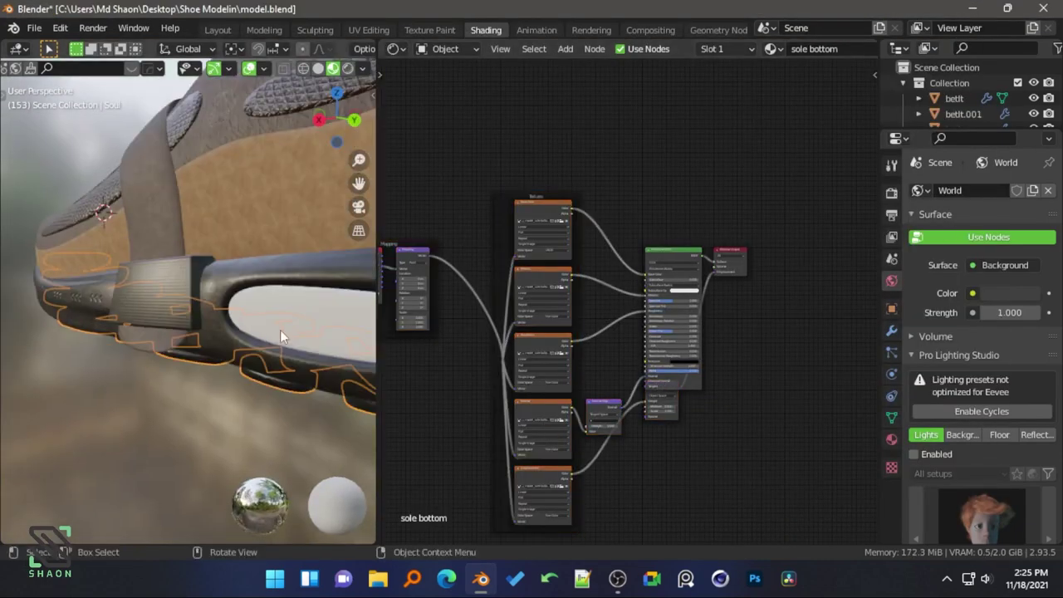
- Select and frame the bubble part, then connect its six 'bubble' PNG textures
{"action": "left_click", "coordinate": [262, 315]}
{"action": "key", "text": "KP_Decimal"}
{"action": "key", "text": "Return"}
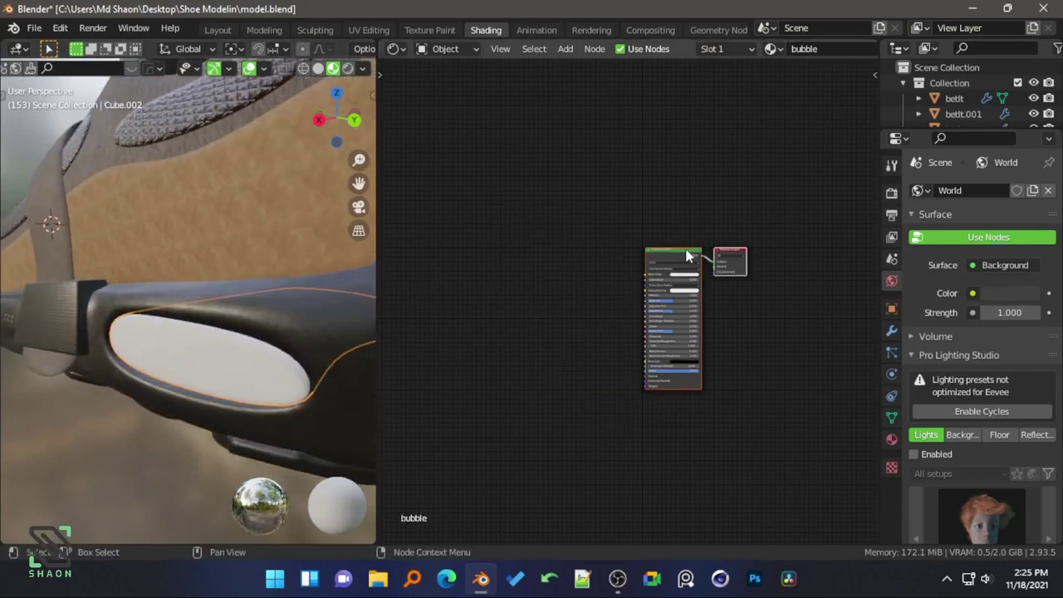
{"action": "key", "text": "ctrl+shift+t"}
{"action": "left_click", "coordinate": [765, 72]}
{"action": "type", "text": "bubble"}
{"action": "key", "text": "Return"}
{"action": "left_click_drag", "start_coordinate": [324, 265], "coordinate": [303, 113]}
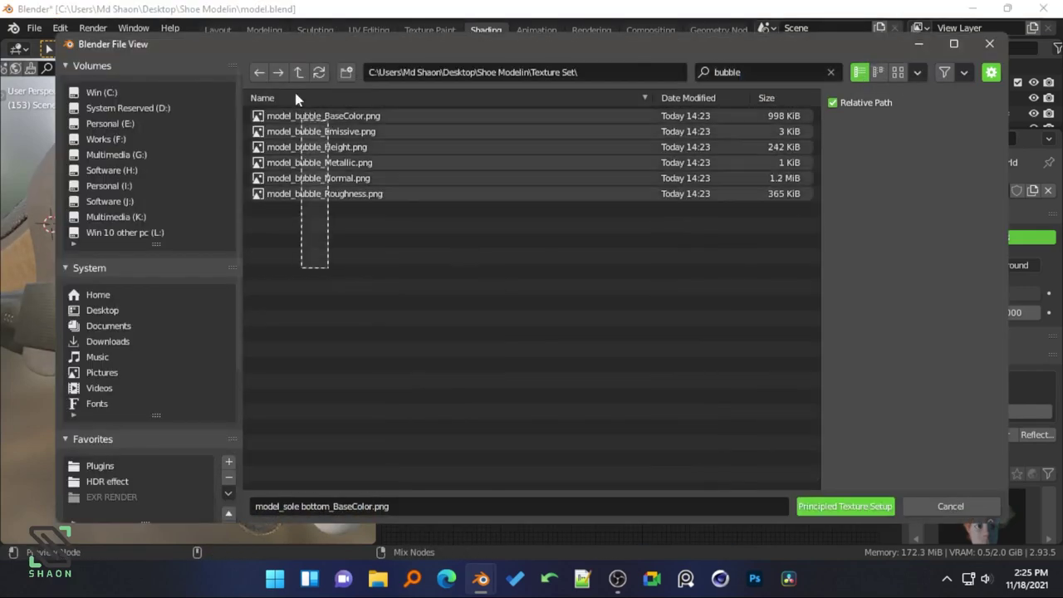
{"action": "left_click", "coordinate": [840, 514]}
- Connect the six 'belt 02' PNGs to the belt 02 strap, then orbit the fully textured shoe
{"action": "scroll", "coordinate": [190, 399], "scroll_direction": "up", "scroll_amount": 5}
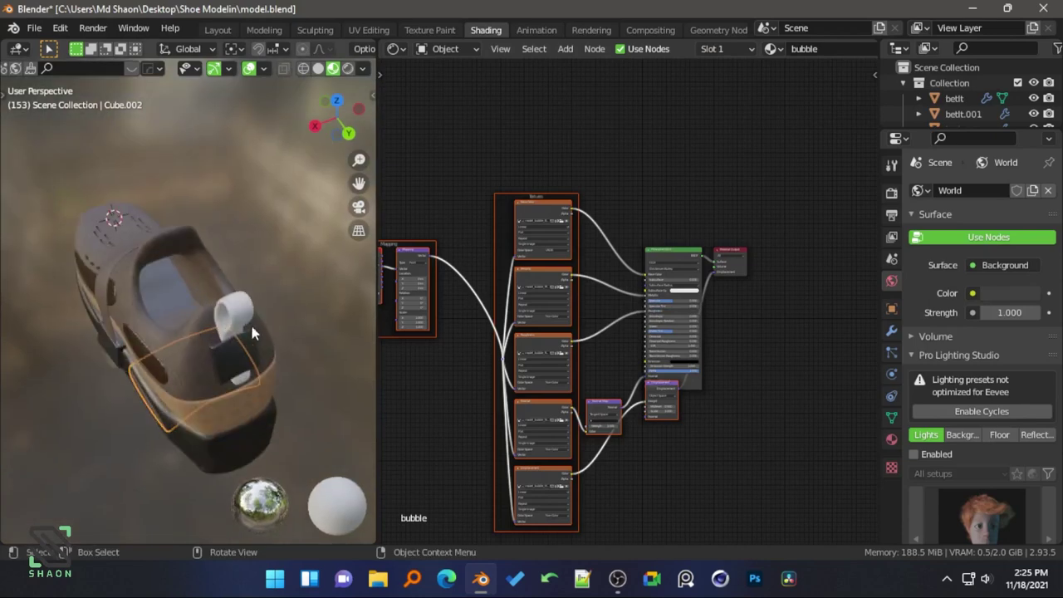
{"action": "left_click", "coordinate": [250, 322]}
{"action": "key", "text": "ctrl+shift+t"}
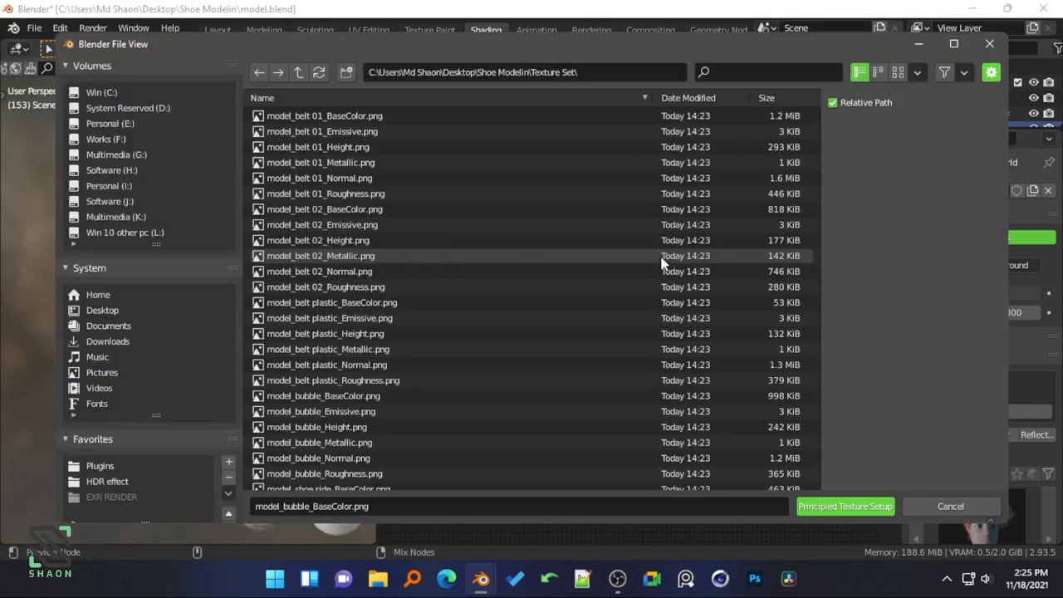
{"action": "left_click", "coordinate": [748, 72]}
{"action": "type", "text": "belt 02"}
{"action": "left_click_drag", "start_coordinate": [594, 302], "coordinate": [350, 121]}
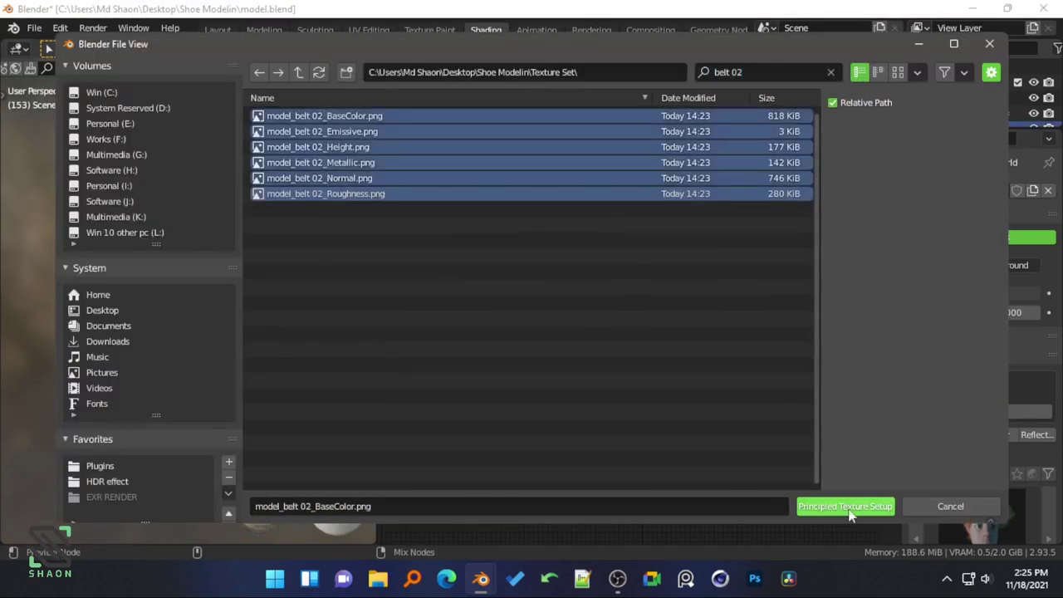
{"action": "left_click", "coordinate": [845, 506]}
{"action": "middle_click_drag", "start_coordinate": [150, 274], "coordinate": [202, 274]}
{"action": "scroll", "coordinate": [265, 308], "scroll_direction": "down", "scroll_amount": 3}
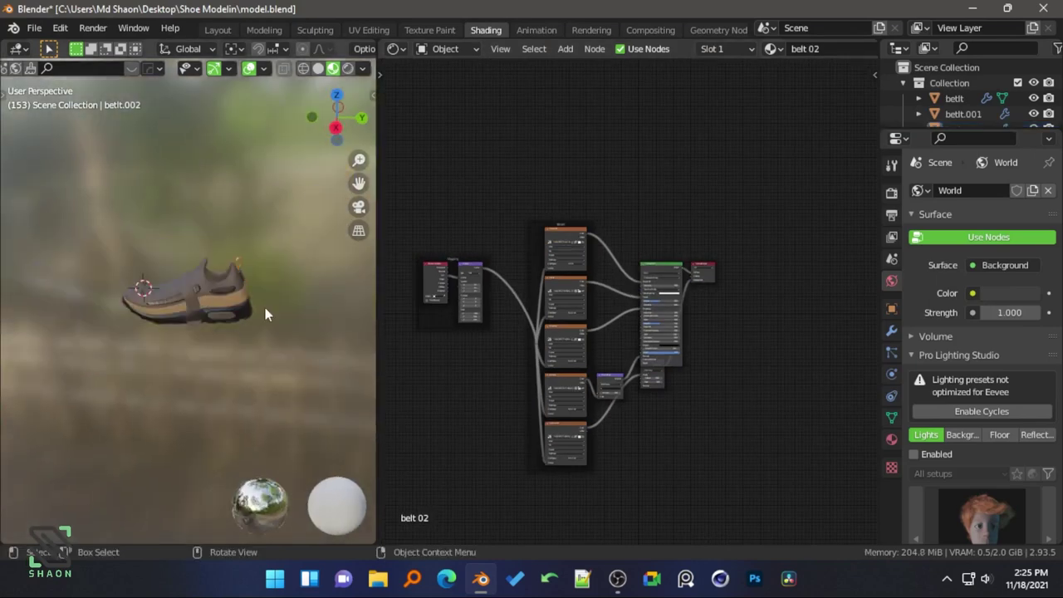
{"action": "scroll", "coordinate": [303, 245], "scroll_direction": "up", "scroll_amount": 3}
{"action": "middle_click_drag", "start_coordinate": [303, 246], "coordinate": [366, 266]}
- Add a new plane under the shoe in the modelling workspace
{"action": "left_click", "coordinate": [258, 30]}
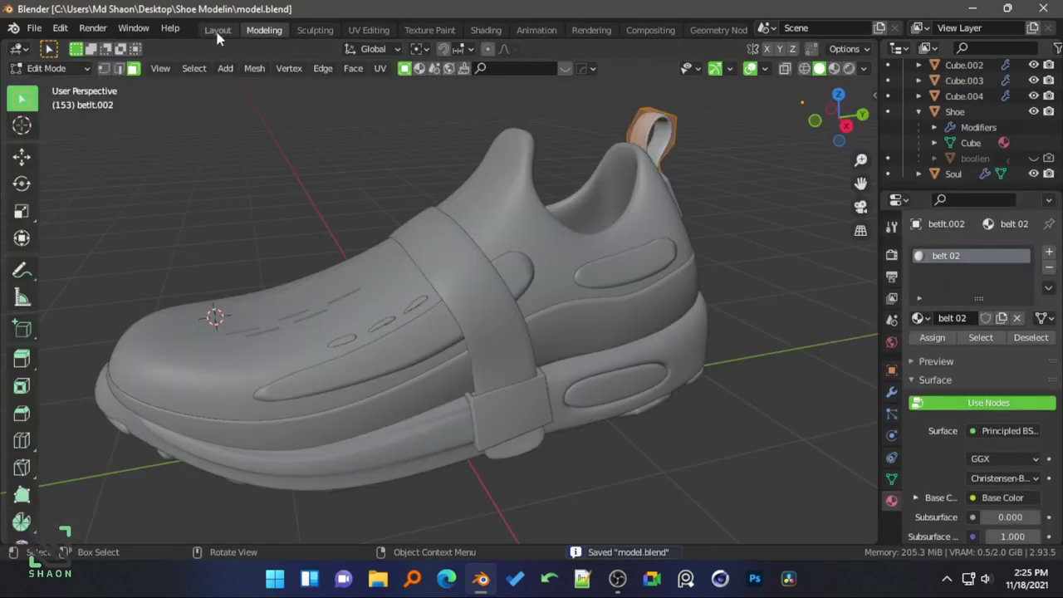
{"action": "key", "text": "Tab"}
{"action": "scroll", "coordinate": [415, 254], "scroll_direction": "down", "scroll_amount": 4}
{"action": "scroll", "coordinate": [469, 281], "scroll_direction": "up", "scroll_amount": 4}
{"action": "scroll", "coordinate": [468, 281], "scroll_direction": "down", "scroll_amount": 3}
{"action": "key", "text": "shift+a"}
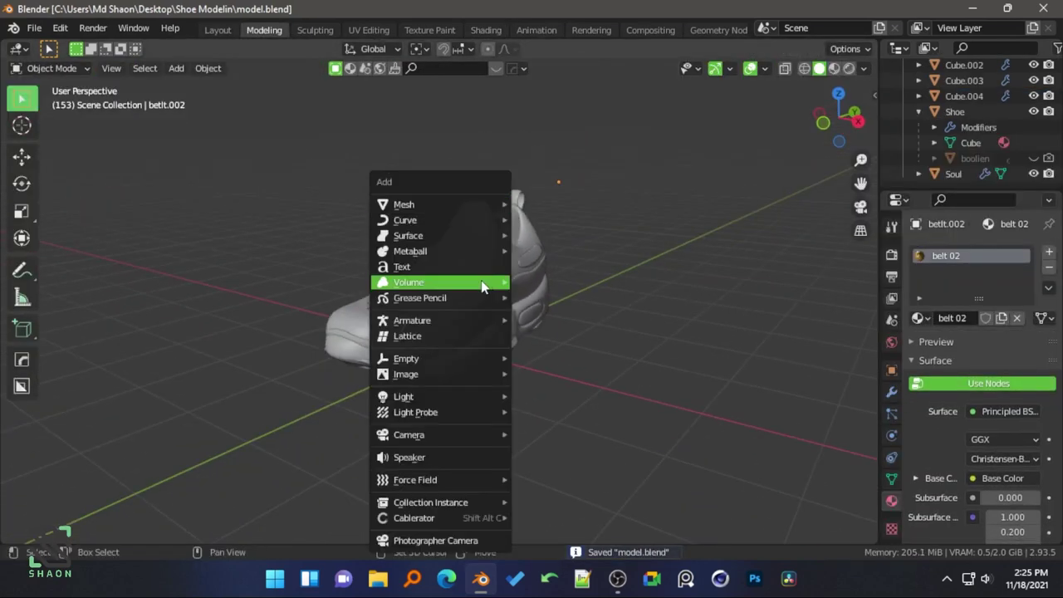
{"action": "left_click", "coordinate": [544, 204]}
{"action": "key", "text": "ctrl+z"}
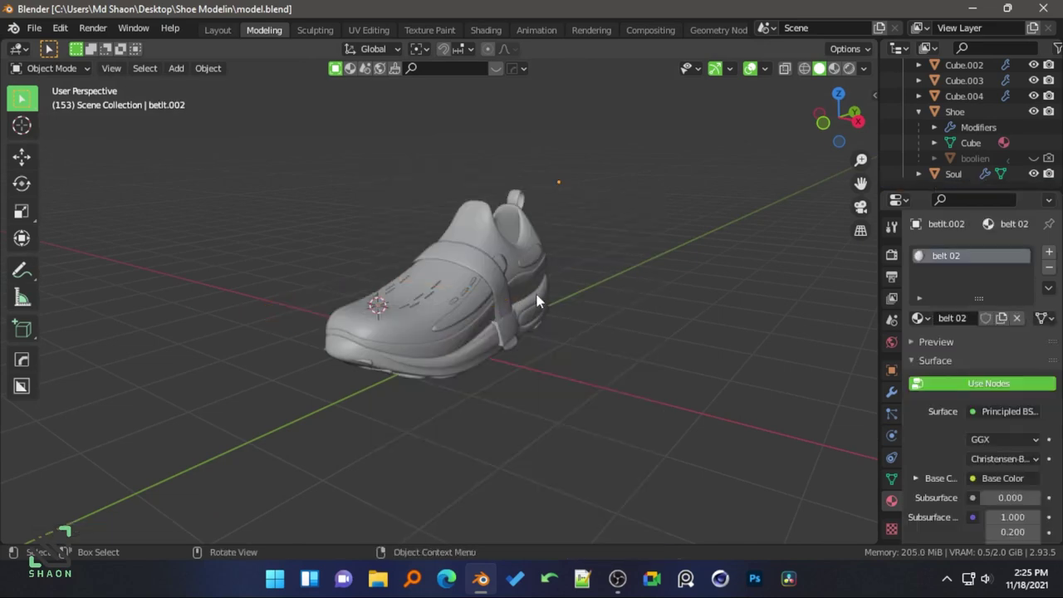
{"action": "key", "text": "shift+s"}
{"action": "key", "text": "Escape"}
{"action": "key", "text": "shift+a"}
{"action": "left_click", "coordinate": [563, 209]}
- Scale the plane into a large floor extending well beyond the shoe
{"action": "key", "text": "s"}
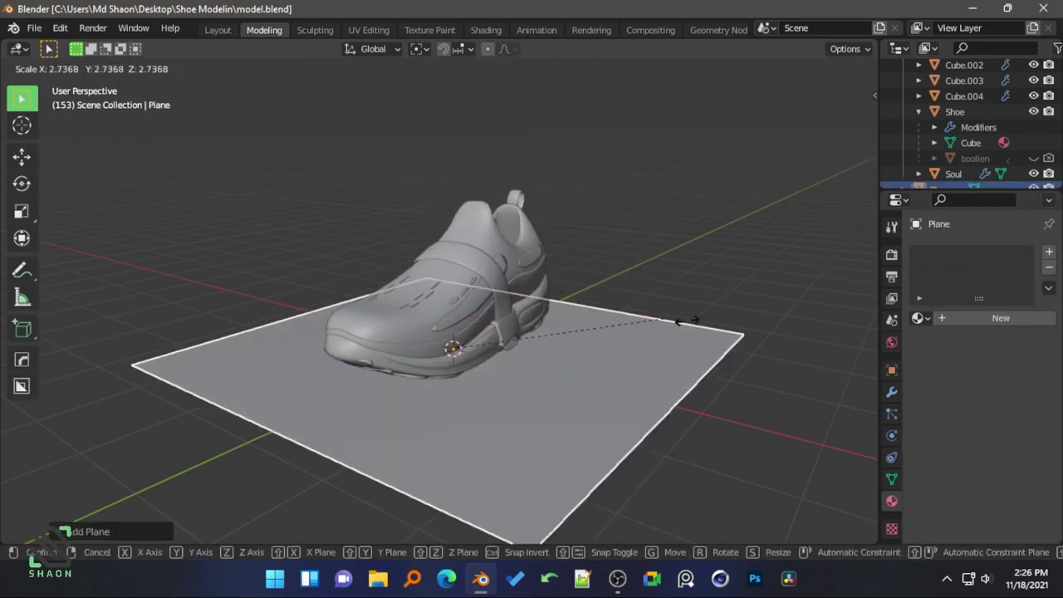
{"action": "left_click", "coordinate": [685, 348]}
{"action": "scroll", "coordinate": [565, 357], "scroll_direction": "down", "scroll_amount": 2}
{"action": "scroll", "coordinate": [615, 327], "scroll_direction": "up", "scroll_amount": 4}
{"action": "scroll", "coordinate": [614, 326], "scroll_direction": "up", "scroll_amount": 1}
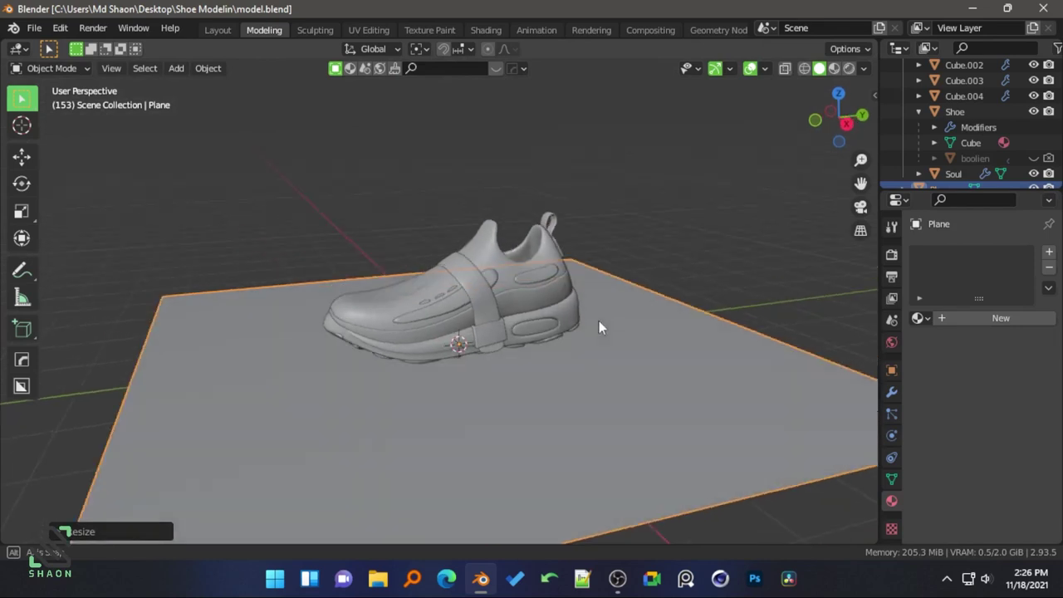
{"action": "scroll", "coordinate": [599, 320], "scroll_direction": "down", "scroll_amount": 5}
{"action": "key", "text": "s"}
{"action": "left_click", "coordinate": [759, 369]}
{"action": "scroll", "coordinate": [759, 369], "scroll_direction": "down", "scroll_amount": 4}
{"action": "middle_click_drag", "start_coordinate": [760, 369], "coordinate": [560, 342]}
- Extrude the floor's back edge straight up along Z into a back wall
{"action": "key", "text": "Tab"}
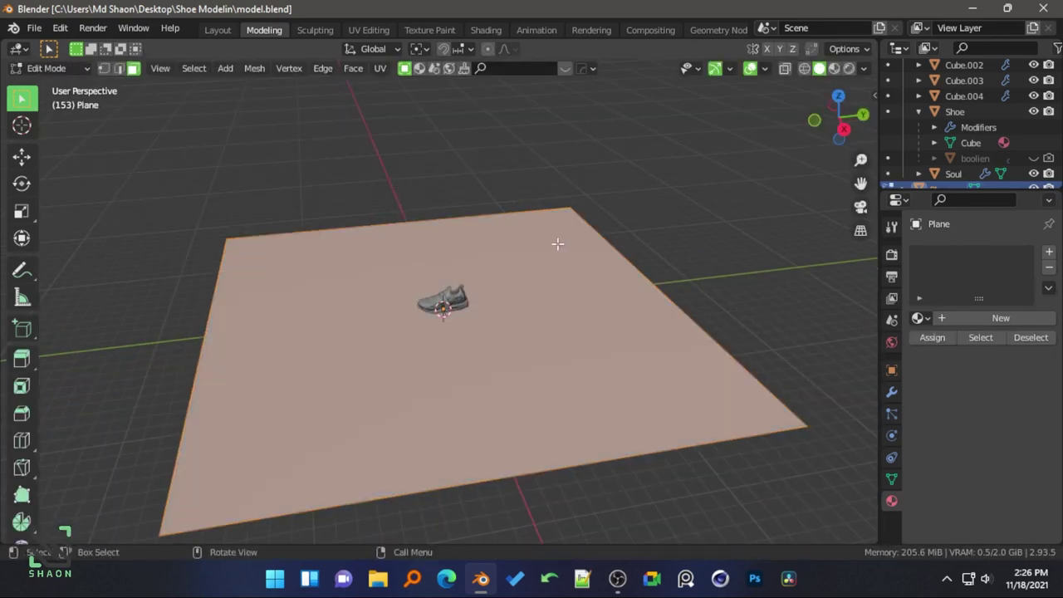
{"action": "left_click", "coordinate": [477, 218]}
{"action": "middle_click_drag", "start_coordinate": [470, 235], "coordinate": [526, 135]}
{"action": "key", "text": "e"}
{"action": "key", "text": "z"}
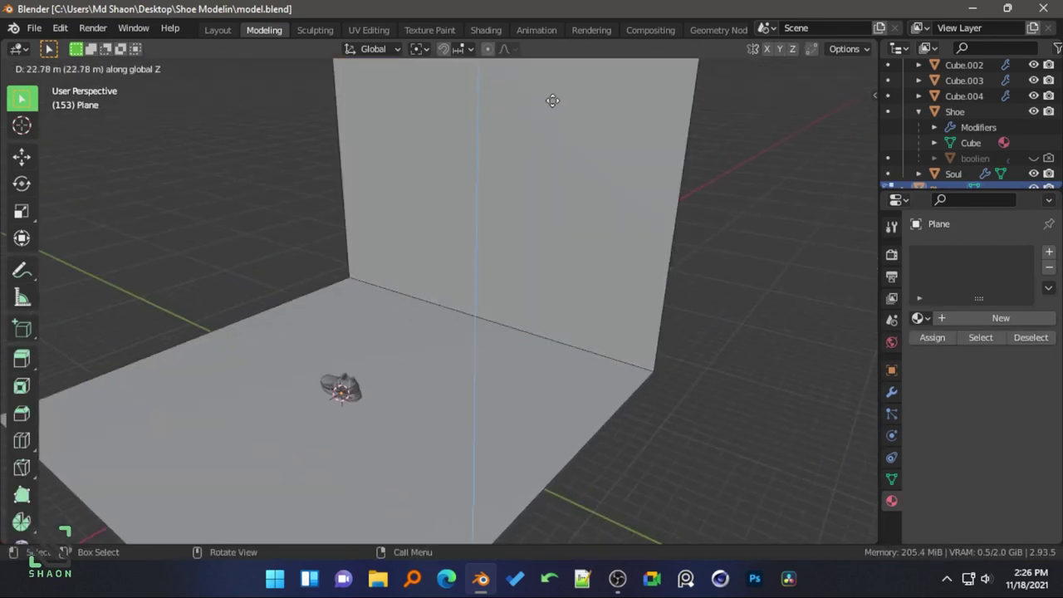
{"action": "left_click", "coordinate": [553, 101]}
{"action": "key", "text": "Tab"}
- Round the corner with a Bevel modifier (0.5 m, 20 segments) and shade the backdrop smooth
{"action": "scroll", "coordinate": [629, 297], "scroll_direction": "down", "scroll_amount": 3}
{"action": "left_click", "coordinate": [891, 391]}
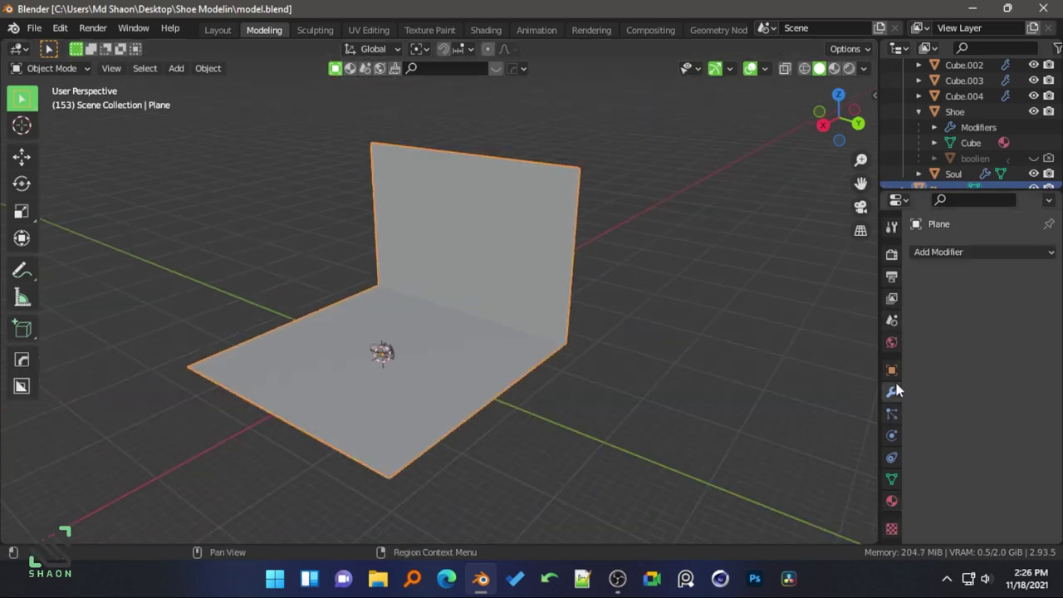
{"action": "left_click", "coordinate": [980, 251]}
{"action": "left_click", "coordinate": [772, 313]}
{"action": "mouse_move", "coordinate": [1001, 338]}
{"action": "left_mouse_down"}
{"action": "mouse_move", "coordinate": [1030, 338]}
{"action": "mouse_move", "coordinate": [1031, 357]}
{"action": "left_mouse_up"}
{"action": "right_click", "coordinate": [475, 249]}
{"action": "left_click", "coordinate": [475, 249]}
- Scale the backdrop along Y to widen it
{"action": "middle_click_drag", "start_coordinate": [467, 315], "coordinate": [526, 309]}
{"action": "key", "text": "s"}
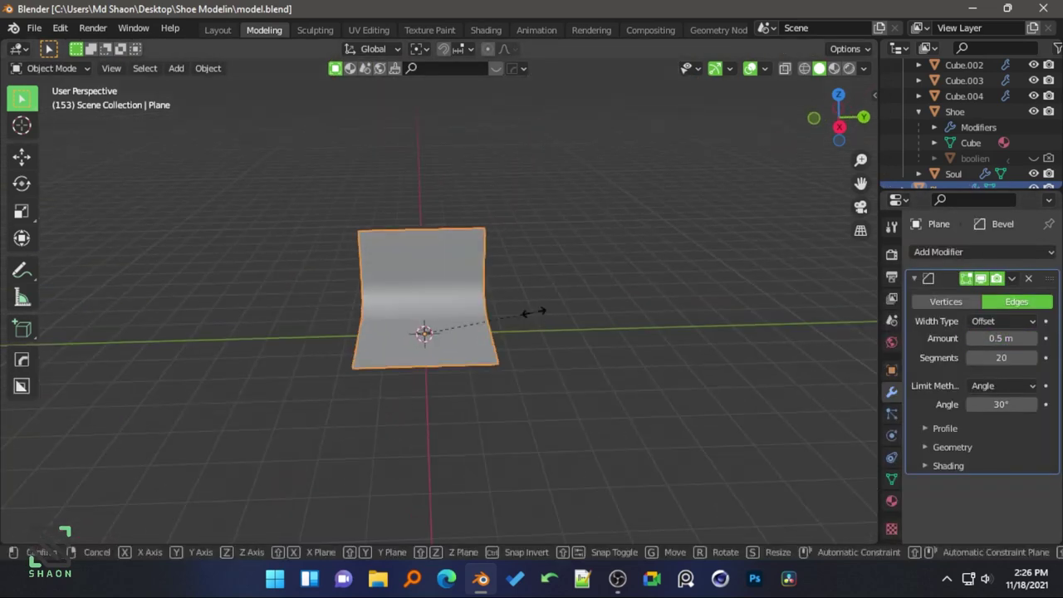
{"action": "key", "text": "y"}
{"action": "left_click", "coordinate": [592, 307]}
- Shift the backdrop along X and rescale its Y depth to sit behind the shoe
{"action": "middle_click_drag", "start_coordinate": [397, 353], "coordinate": [428, 317]}
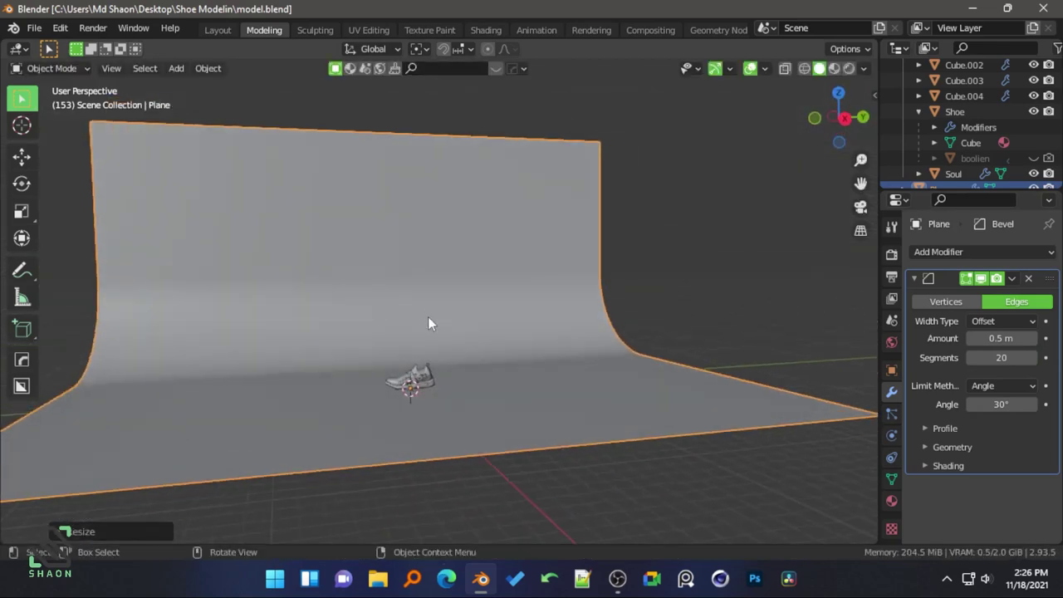
{"action": "scroll", "coordinate": [432, 362], "scroll_direction": "up", "scroll_amount": 3}
{"action": "scroll", "coordinate": [452, 359], "scroll_direction": "down", "scroll_amount": 5}
{"action": "key", "text": "g"}
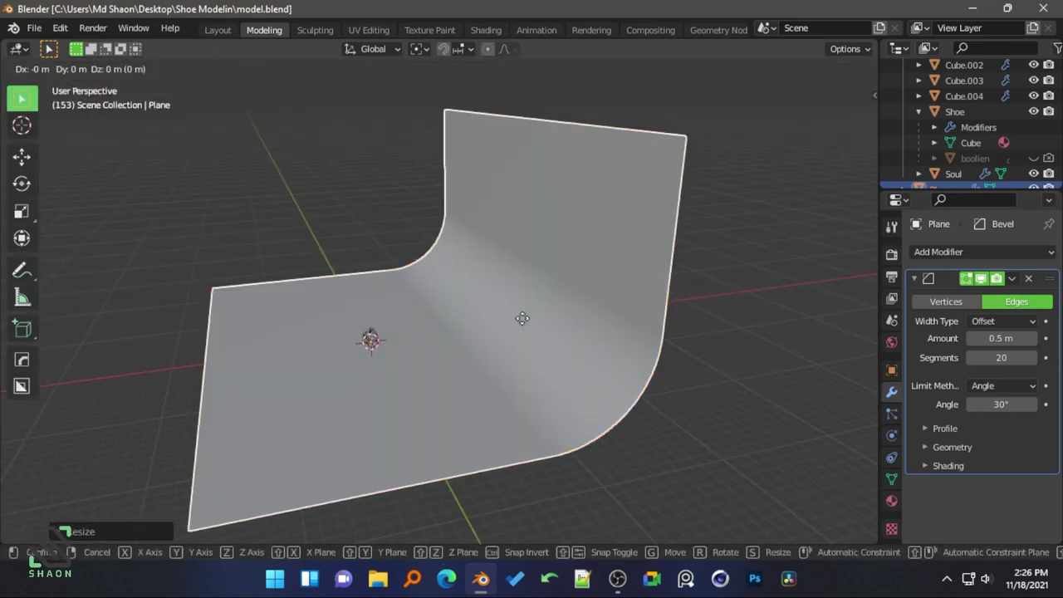
{"action": "key", "text": "x"}
{"action": "left_click", "coordinate": [530, 377]}
{"action": "key", "text": "s"}
{"action": "key", "text": "y"}
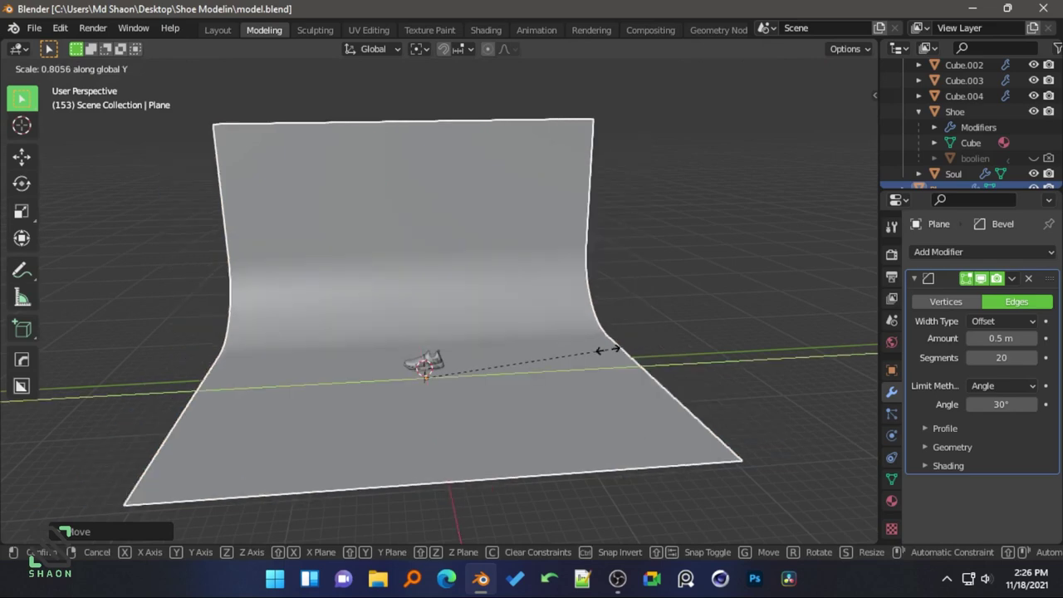
{"action": "left_click", "coordinate": [463, 383]}
{"action": "scroll", "coordinate": [463, 384], "scroll_direction": "up", "scroll_amount": 4}
- Add a camera and align it to a side view of the shoe
{"action": "key", "text": "shift+a"}
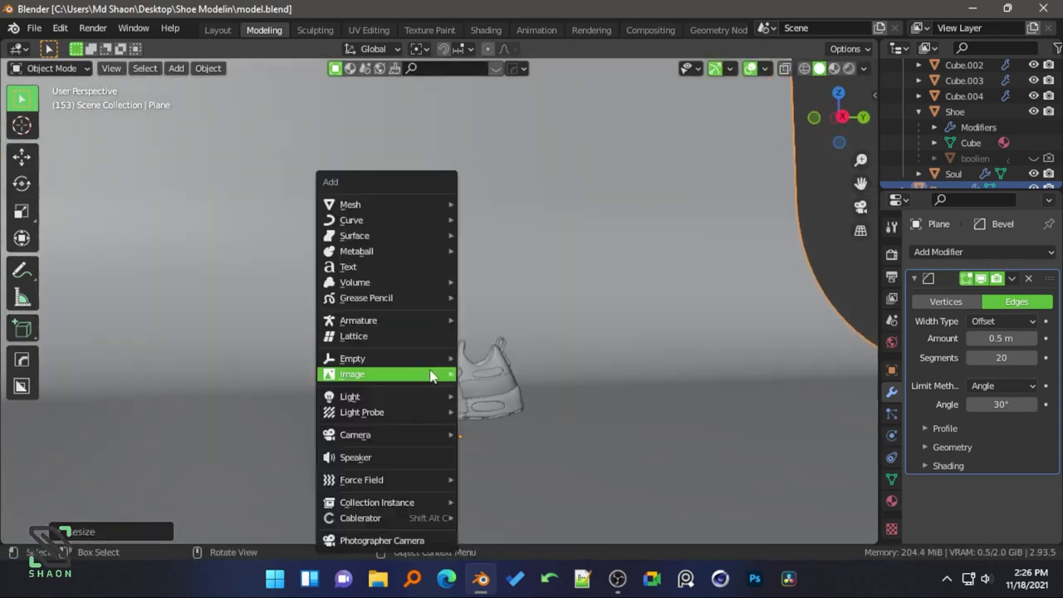
{"action": "left_click", "coordinate": [399, 434]}
{"action": "mouse_move", "coordinate": [590, 400]}
{"action": "middle_mouse_down"}
{"action": "mouse_move", "coordinate": [519, 395]}
{"action": "mouse_move", "coordinate": [586, 382]}
{"action": "middle_mouse_up"}
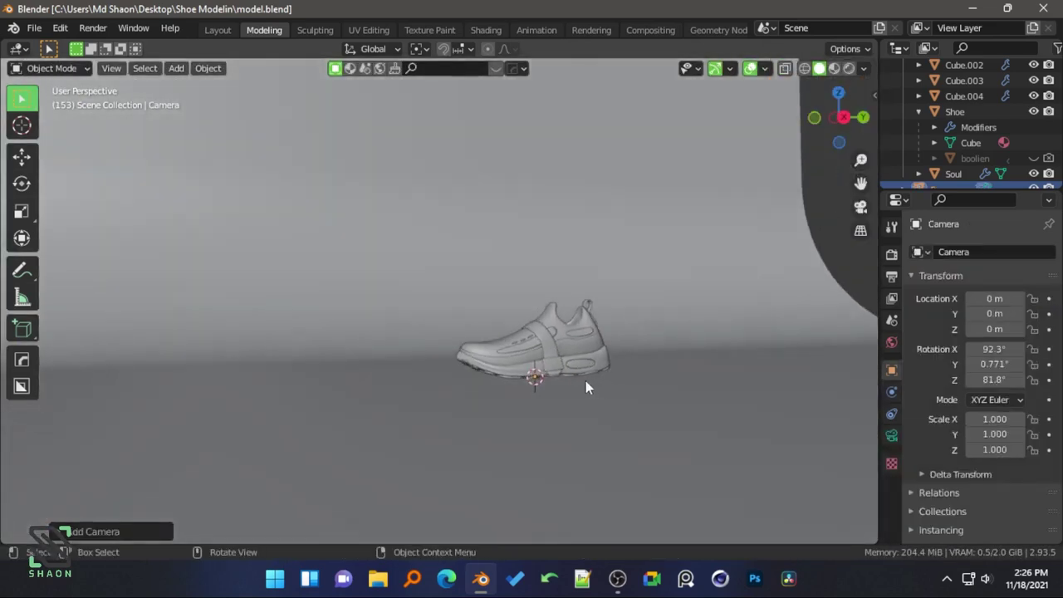
{"action": "scroll", "coordinate": [586, 382], "scroll_direction": "up", "scroll_amount": 2}
{"action": "key", "text": "ctrl+alt+KP_0"}
- Reposition the camera to about 11.04 m, -1.58 m, 0.99 m and fit its frame
{"action": "key", "text": "g"}
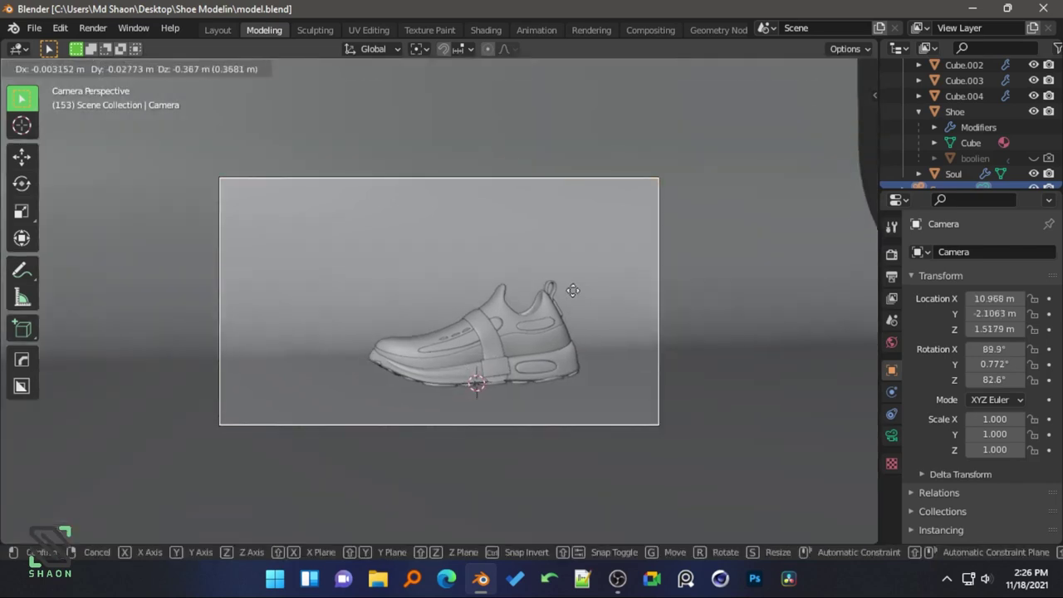
{"action": "left_click", "coordinate": [598, 317]}
{"action": "key", "text": "Home"}
{"action": "scroll", "coordinate": [597, 317], "scroll_direction": "down", "scroll_amount": 3}
{"action": "key", "text": "g"}
{"action": "left_click", "coordinate": [623, 343]}
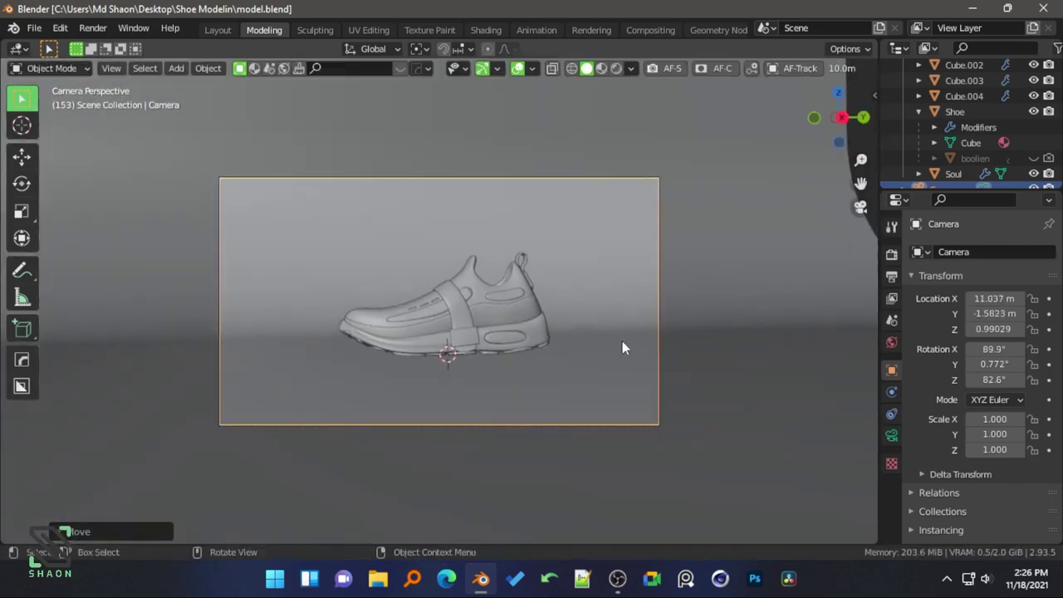
{"action": "key", "text": "Home"}
- Switch the render engine to Cycles with denoising on, previewing in Rendered shading
{"action": "key", "text": "z"}
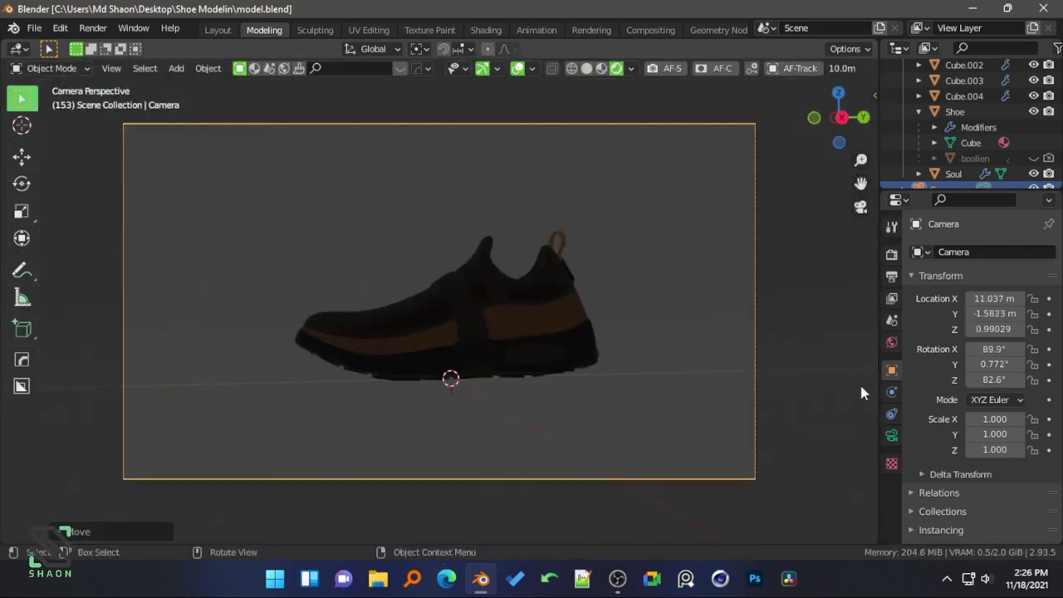
{"action": "left_click", "coordinate": [891, 253]}
{"action": "key", "text": "ctrl+s"}
{"action": "left_click", "coordinate": [1014, 252]}
{"action": "left_click", "coordinate": [1001, 300]}
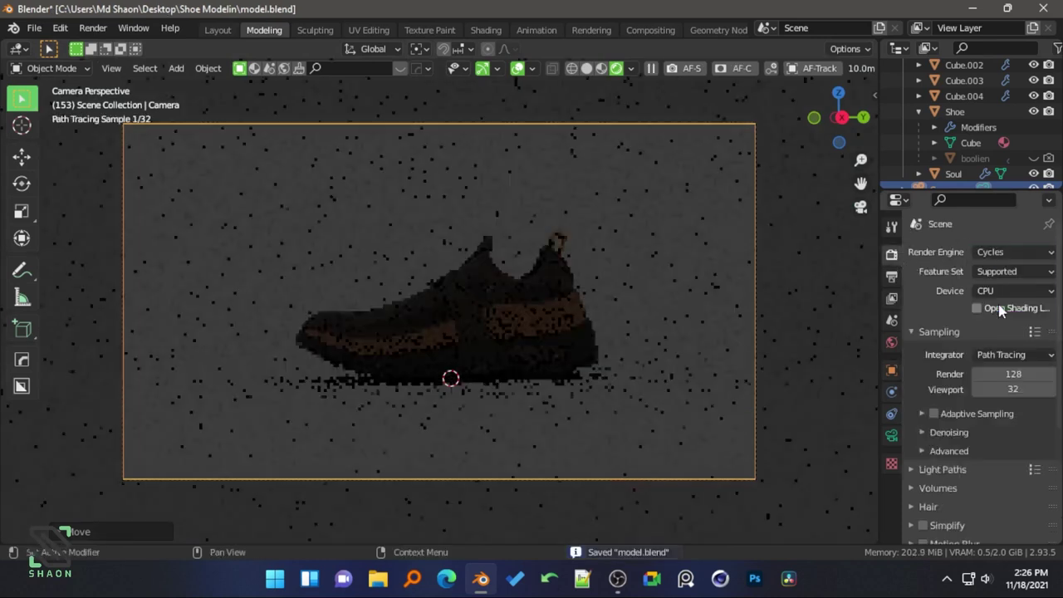
{"action": "left_click", "coordinate": [943, 436]}
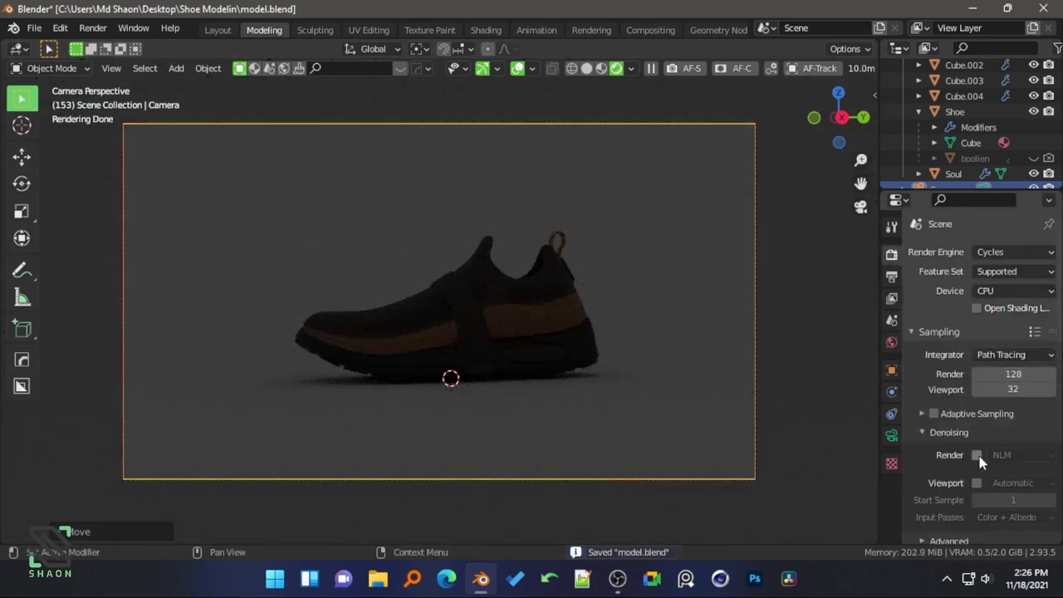
{"action": "left_click", "coordinate": [976, 483]}
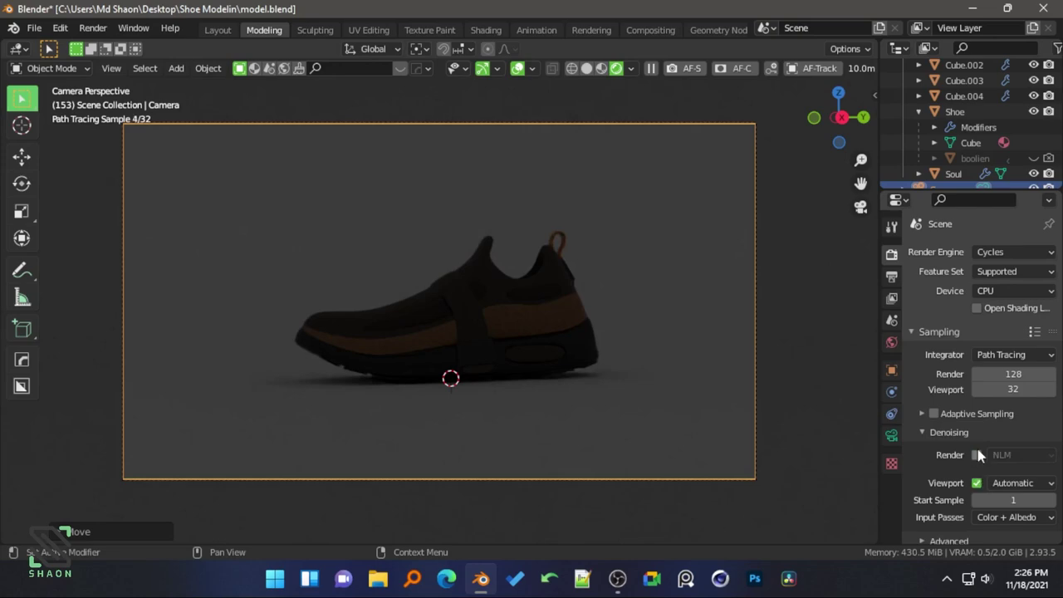
- Add an area light and raise it higher above the shoe
{"action": "key", "text": "shift+a"}
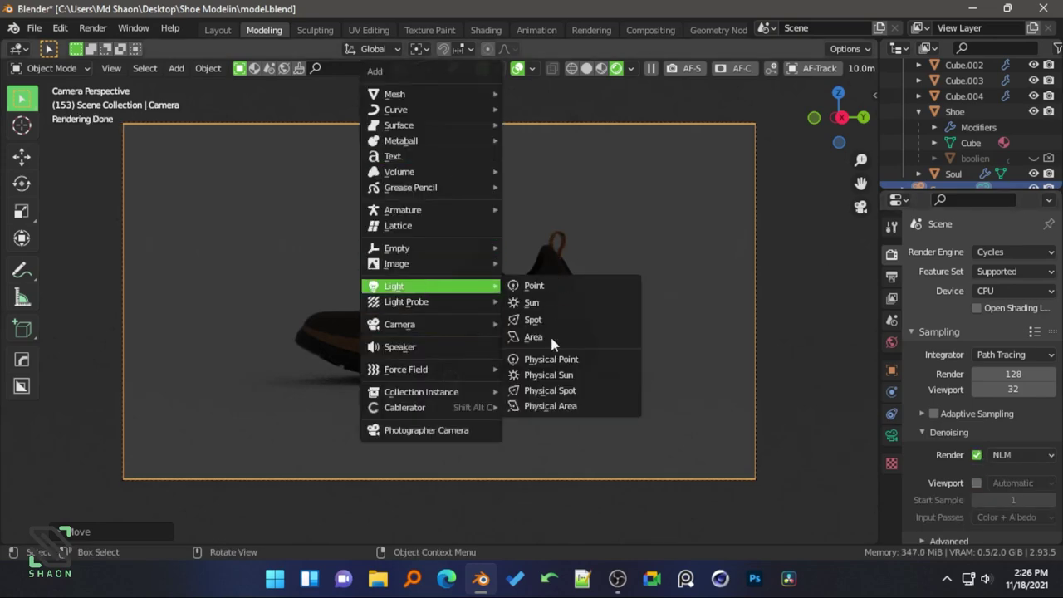
{"action": "left_click", "coordinate": [533, 337]}
{"action": "key", "text": "g"}
{"action": "key", "text": "z"}
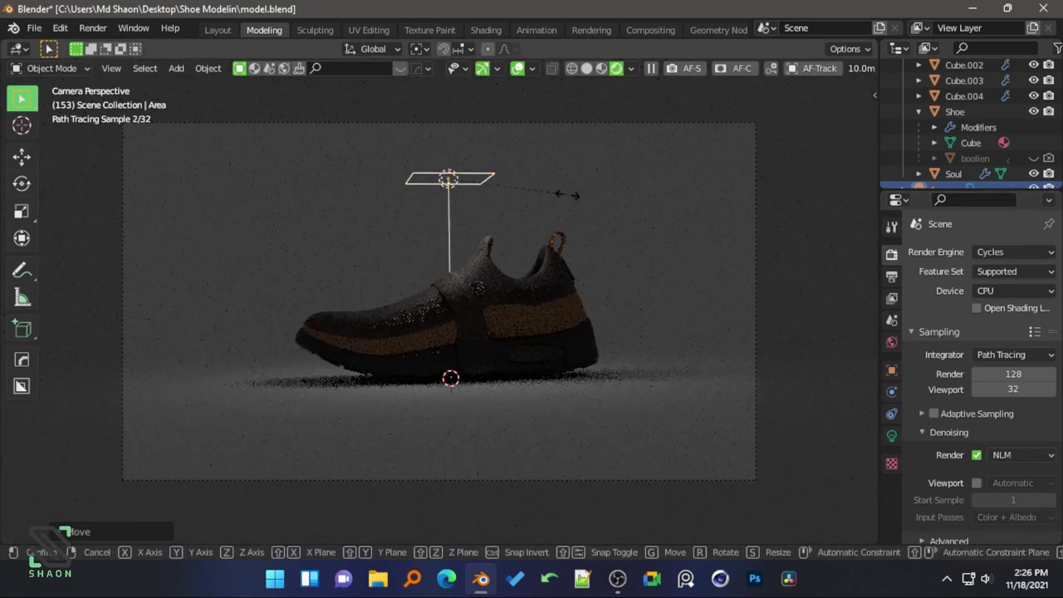
{"action": "key", "text": "s"}
{"action": "left_click", "coordinate": [800, 395]}
- Set the area light's power to 300 W and enlarge it
{"action": "left_click", "coordinate": [892, 435]}
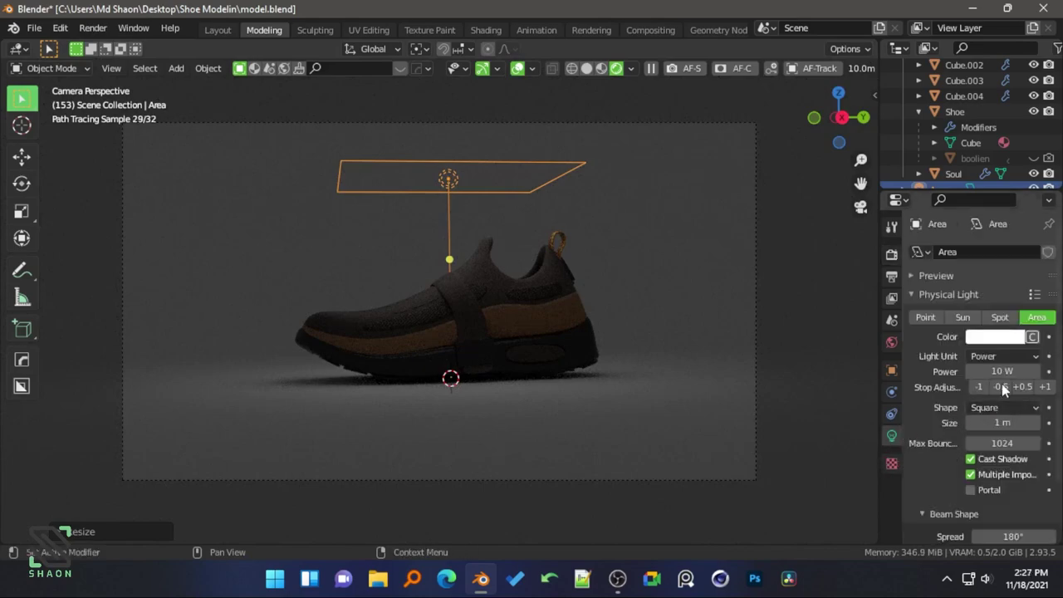
{"action": "type", "text": "500"}
{"action": "key", "text": "Return"}
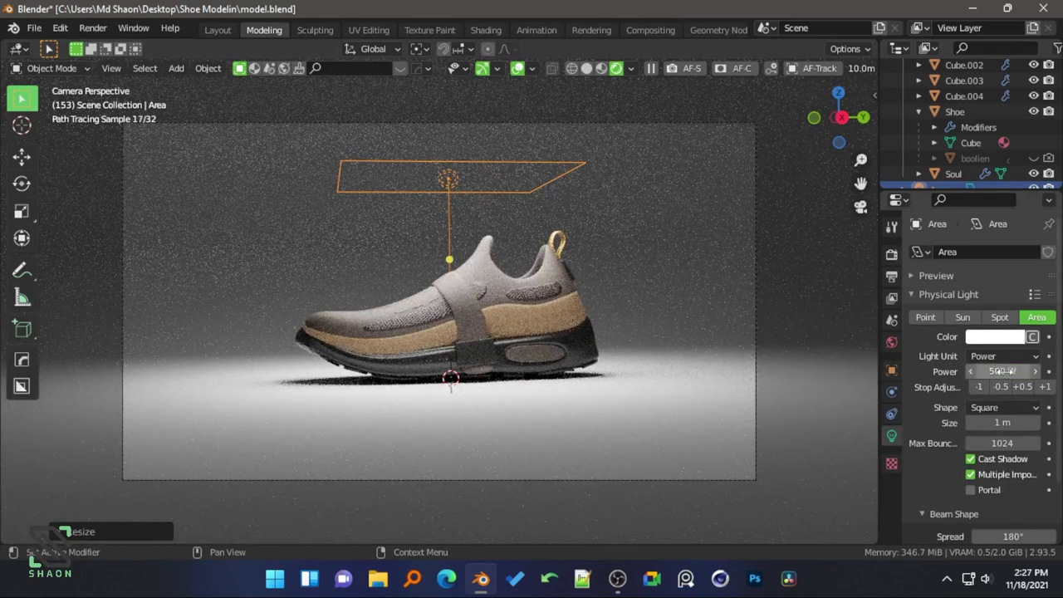
{"action": "type", "text": "200"}
{"action": "key", "text": "Return"}
{"action": "key", "text": "s"}
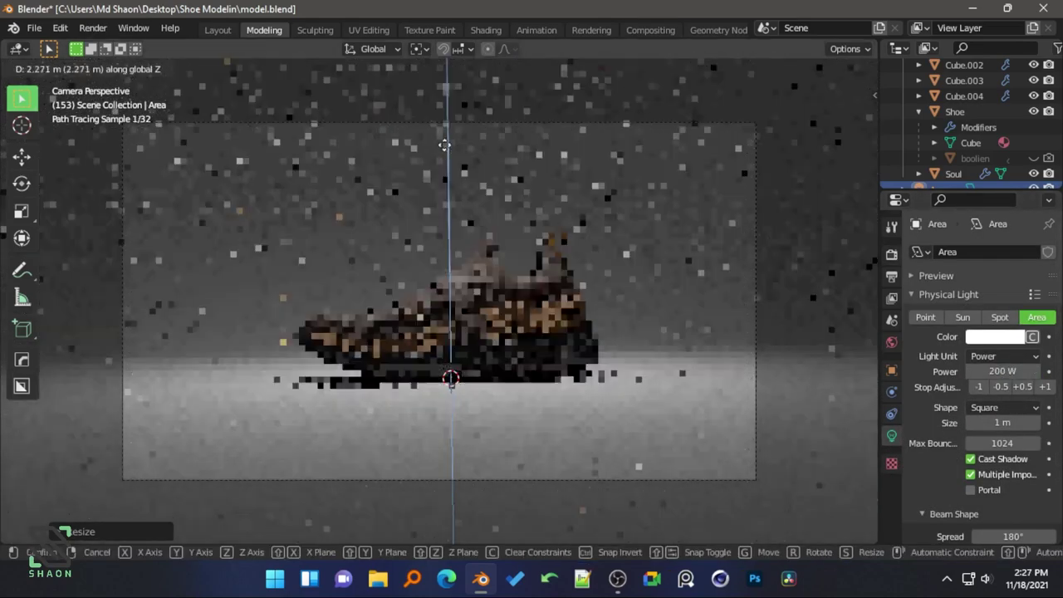
{"action": "left_click", "coordinate": [562, 176]}
{"action": "type", "text": "3"}
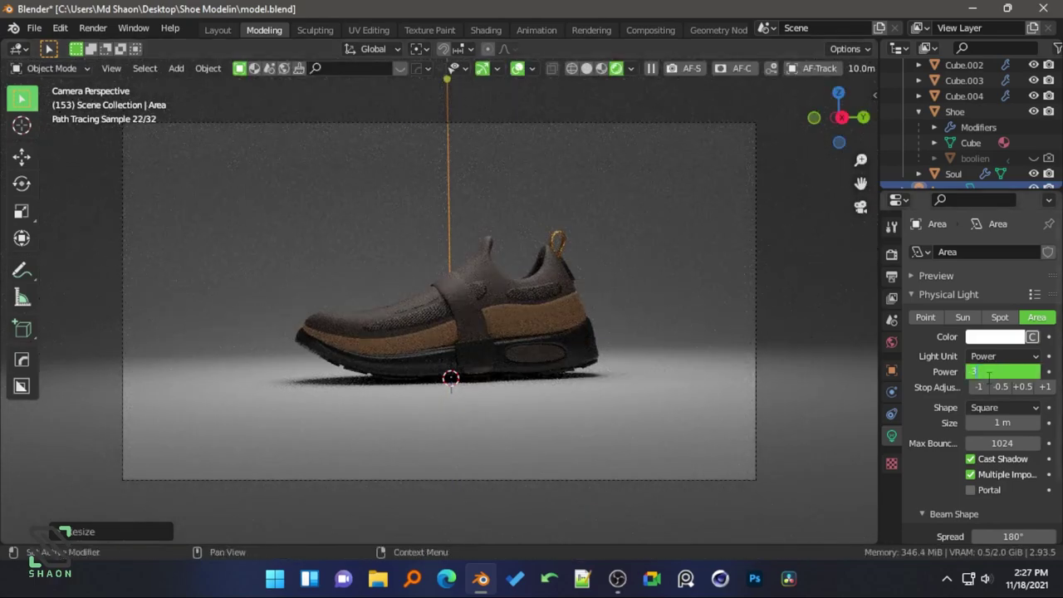
{"action": "type", "text": "00"}
{"action": "key", "text": "Return"}
- Duplicate the area light, tilt the copy toward the shoe, and color it light blue
{"action": "scroll", "coordinate": [413, 355], "scroll_direction": "down", "scroll_amount": 3}
{"action": "key", "text": "KP_1"}
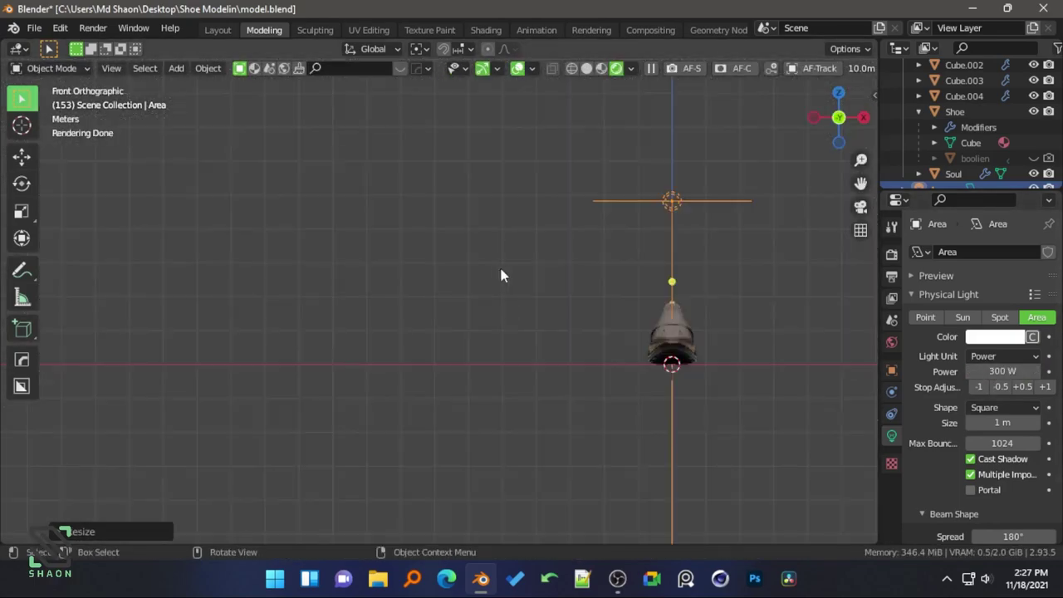
{"action": "key", "text": "KP_3"}
{"action": "key", "text": "shift+d"}
{"action": "key", "text": "r"}
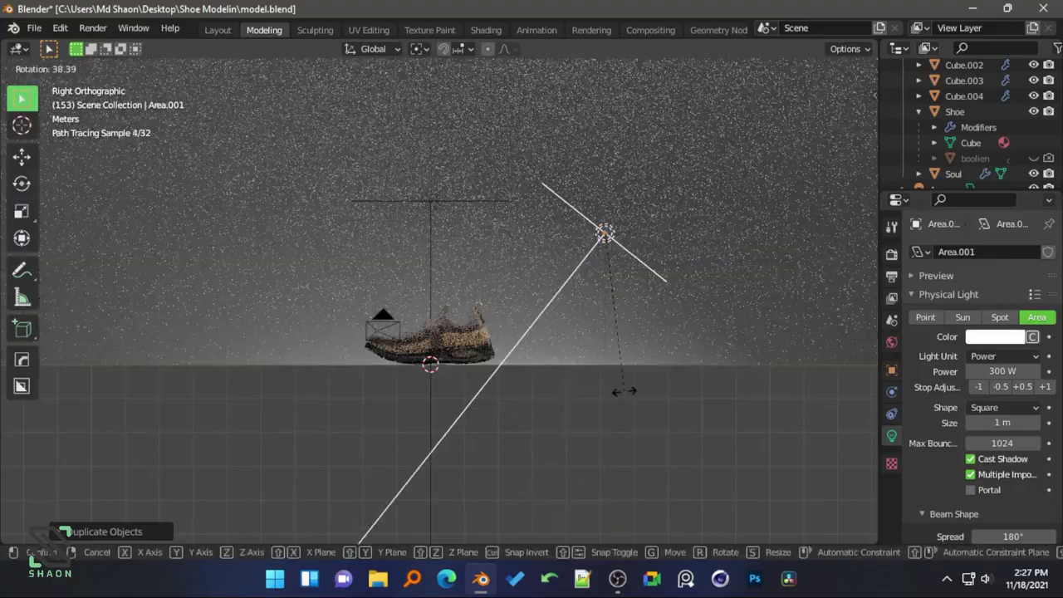
{"action": "left_click", "coordinate": [624, 392]}
{"action": "left_click", "coordinate": [997, 337]}
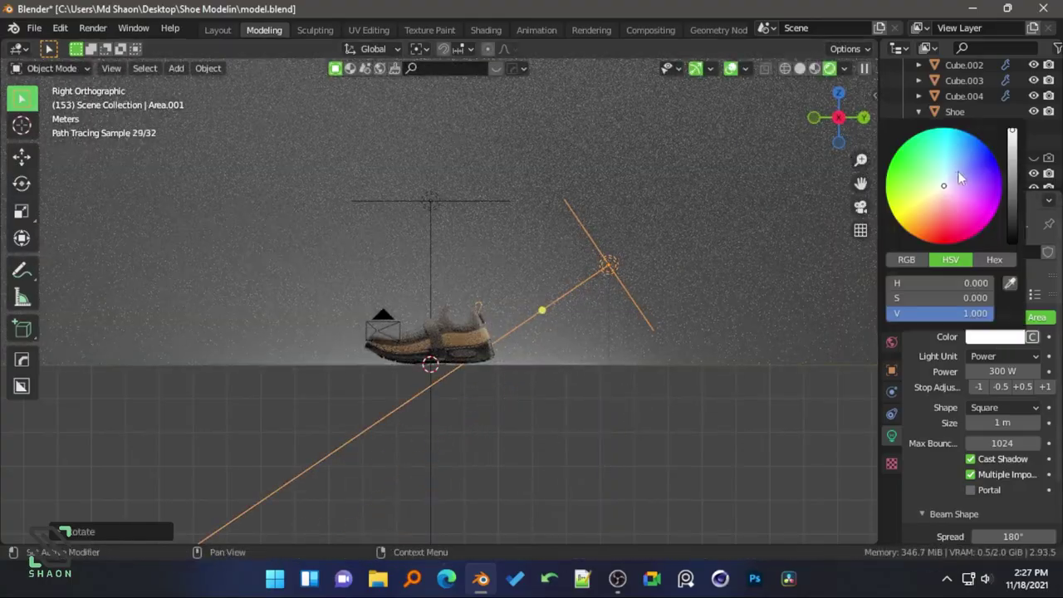
{"action": "left_click", "coordinate": [959, 177]}
{"action": "key", "text": "KP_0"}
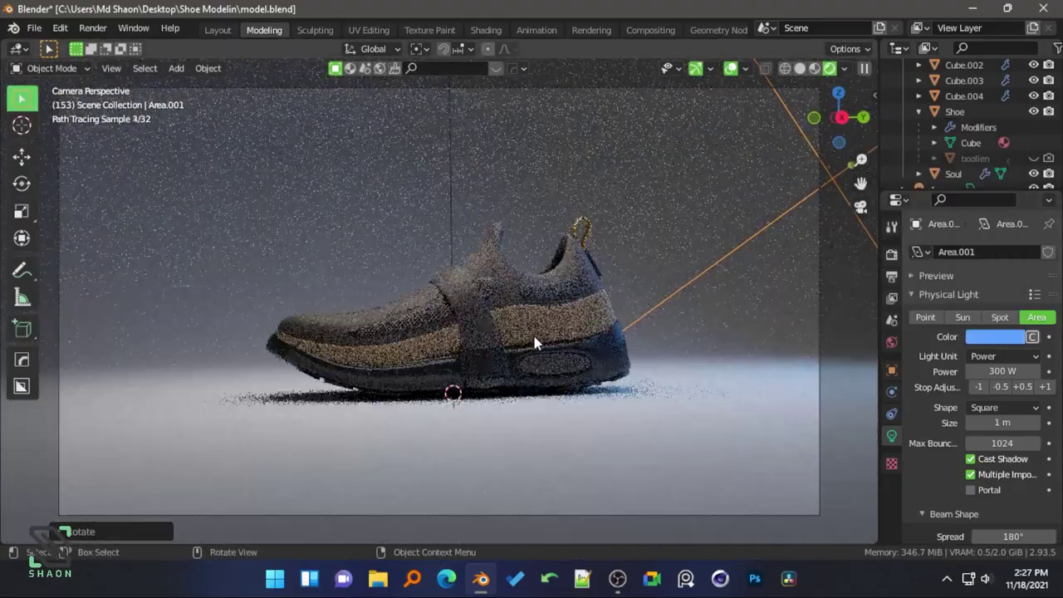
{"action": "scroll", "coordinate": [536, 343], "scroll_direction": "down", "scroll_amount": 4}
{"action": "left_click", "coordinate": [560, 216]}
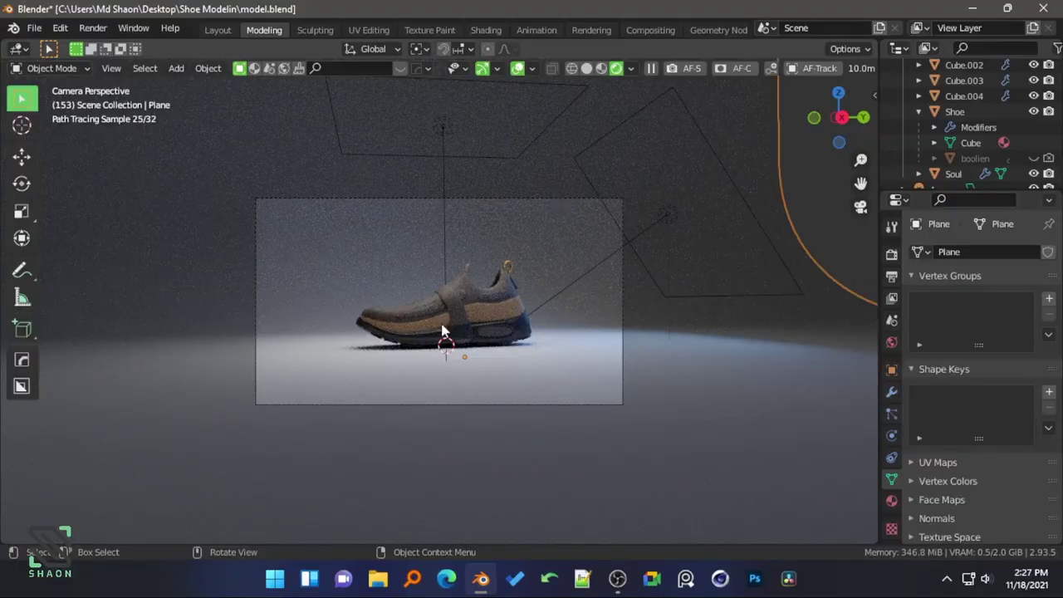
- Leave the rendered preview and return the viewport to solid shading
{"action": "left_click", "coordinate": [443, 404]}
{"action": "middle_click_drag", "start_coordinate": [443, 331], "coordinate": [585, 80]}
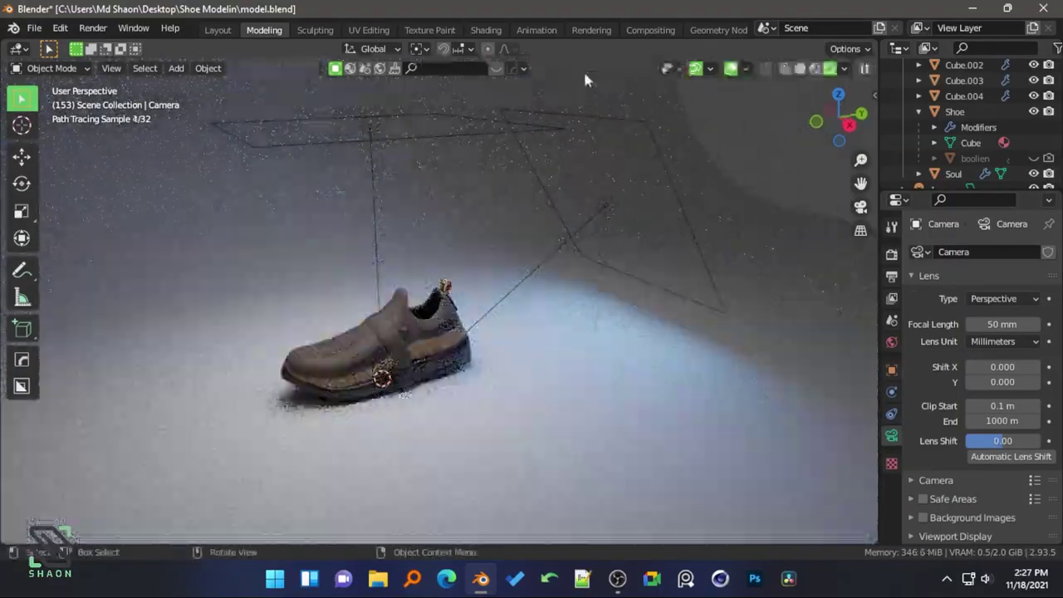
{"action": "left_click", "coordinate": [517, 197]}
{"action": "scroll", "coordinate": [517, 197], "scroll_direction": "up", "scroll_amount": 4}
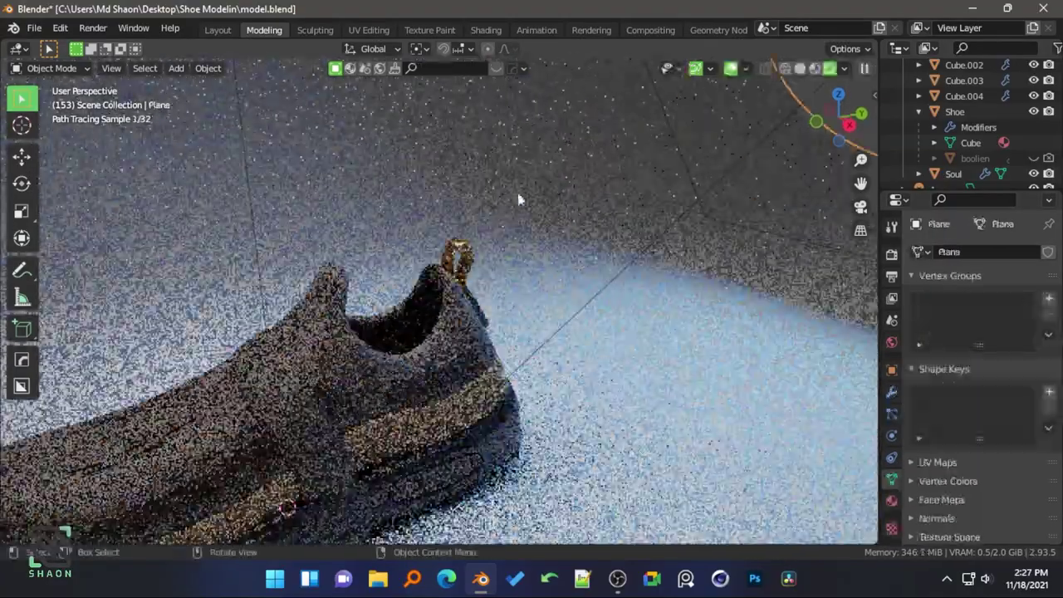
{"action": "scroll", "coordinate": [510, 159], "scroll_direction": "down", "scroll_amount": 4}
{"action": "scroll", "coordinate": [510, 159], "scroll_direction": "down", "scroll_amount": 2}
{"action": "key", "text": "z"}
{"action": "key", "text": "shift+z"}
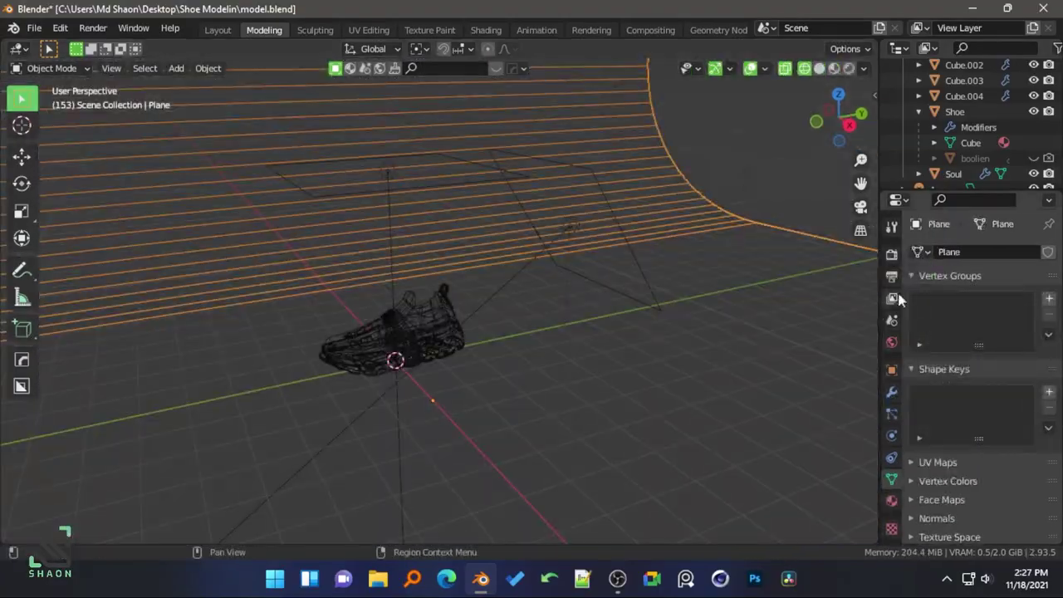
{"action": "key", "text": "z"}
{"action": "left_click", "coordinate": [689, 285]}
{"action": "scroll", "coordinate": [475, 321], "scroll_direction": "up", "scroll_amount": 2}
{"action": "scroll", "coordinate": [457, 357], "scroll_direction": "up", "scroll_amount": 2}
{"action": "scroll", "coordinate": [456, 357], "scroll_direction": "up", "scroll_amount": 2}
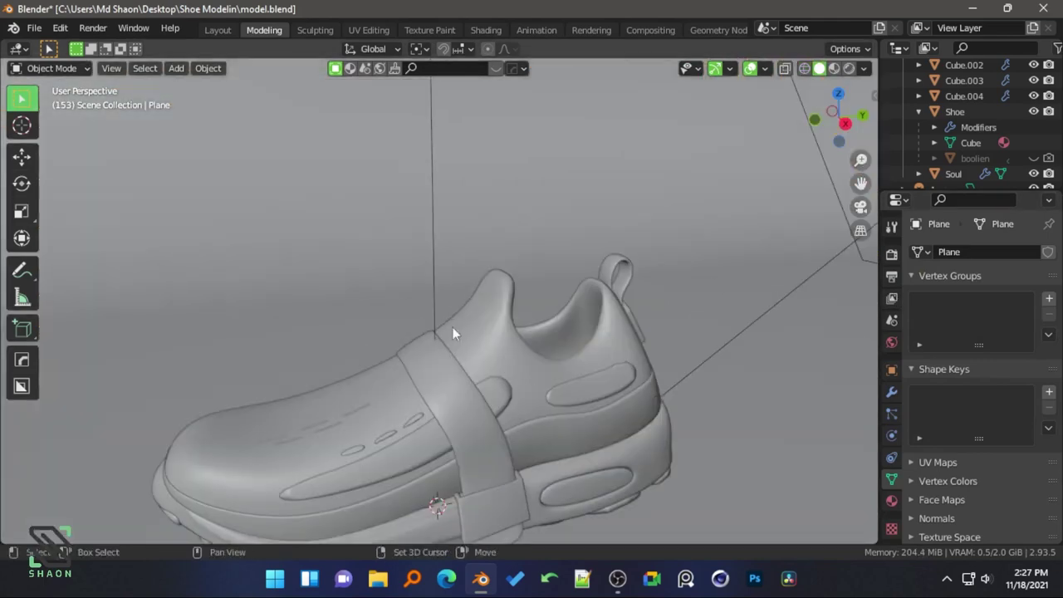
{"action": "scroll", "coordinate": [451, 326], "scroll_direction": "up", "scroll_amount": 2}
- Dolly the camera back along its view axis so the whole shoe fits the shot
{"action": "key", "text": "KP_0"}
{"action": "left_click", "coordinate": [467, 200]}
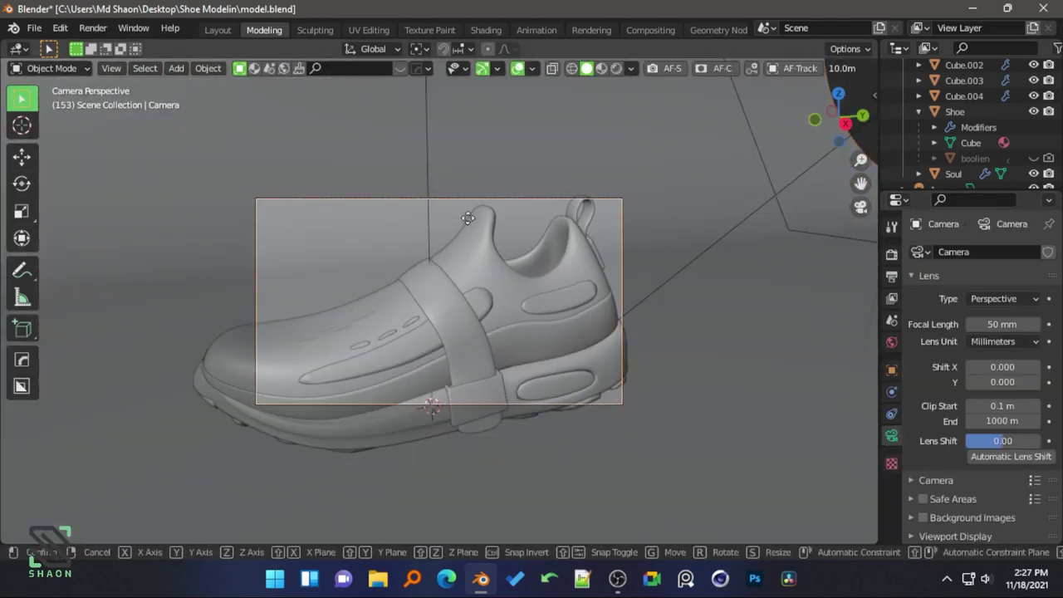
{"action": "key", "text": "g"}
{"action": "key", "text": "z"}
{"action": "key", "text": "z"}
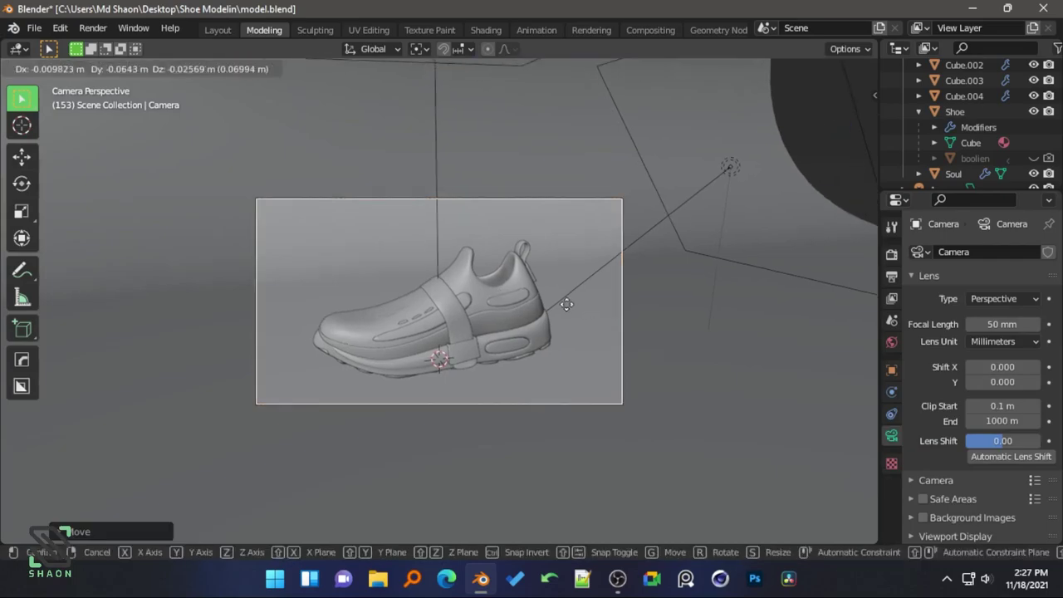
{"action": "left_click", "coordinate": [565, 306]}
- Check the new framing in Rendered shading, then save model.blend
{"action": "key", "text": "z"}
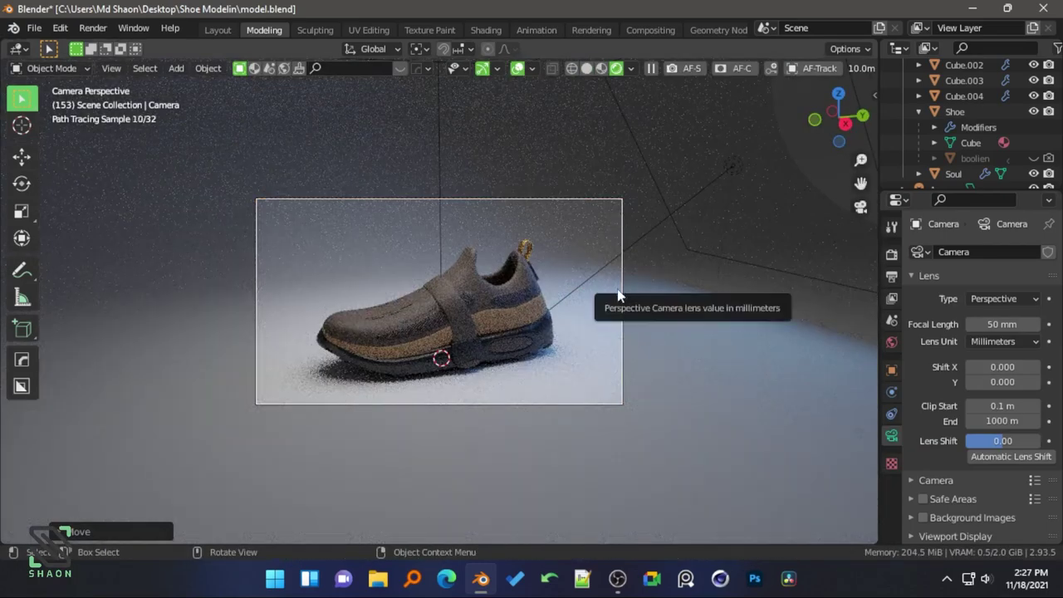
{"action": "scroll", "coordinate": [629, 353], "scroll_direction": "up", "scroll_amount": 1}
{"action": "scroll", "coordinate": [531, 382], "scroll_direction": "up", "scroll_amount": 1}
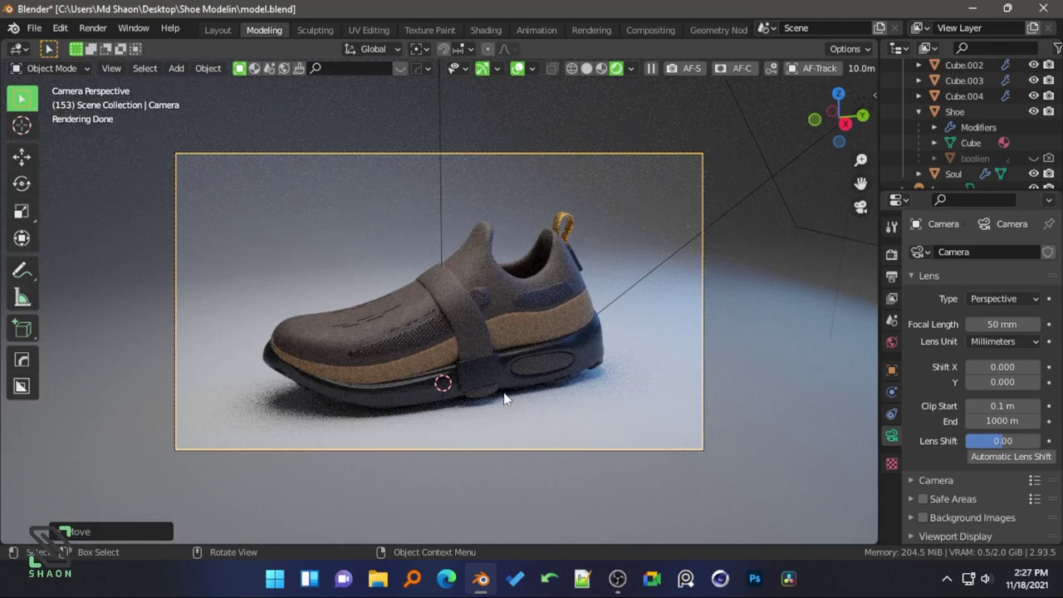
{"action": "left_click", "coordinate": [586, 68]}
{"action": "key", "text": "ctrl+a"}
{"action": "key", "text": "ctrl+s"}
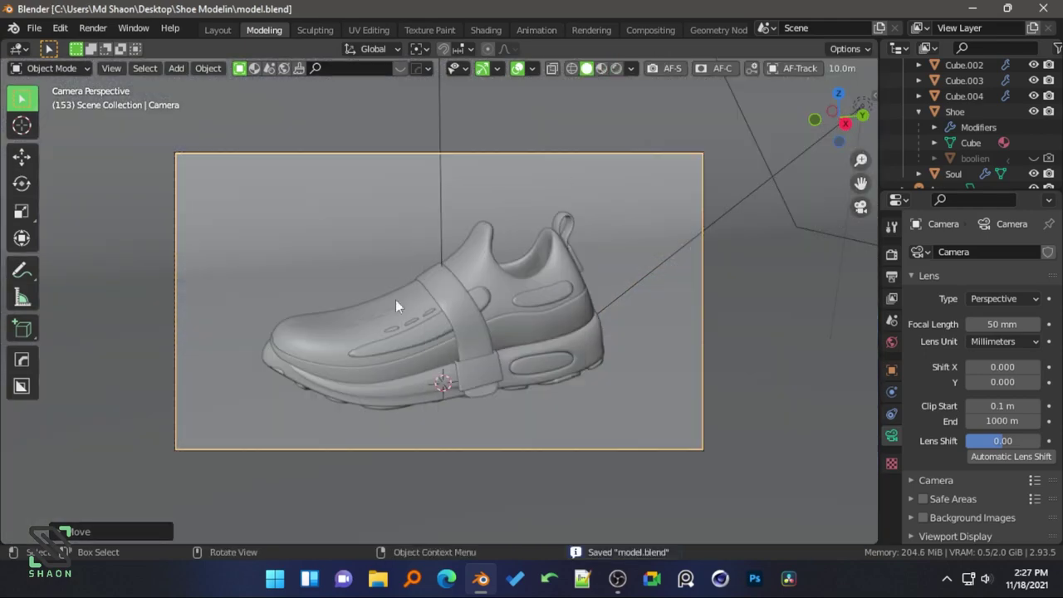
{"action": "mouse_move", "coordinate": [395, 300]}
{"action": "middle_mouse_down"}
{"action": "mouse_move", "coordinate": [321, 310]}
{"action": "mouse_move", "coordinate": [332, 260]}
{"action": "mouse_move", "coordinate": [421, 265]}
{"action": "mouse_move", "coordinate": [458, 231]}
{"action": "mouse_move", "coordinate": [508, 247]}
{"action": "middle_mouse_up"}
- Select all the shoe parts and parent them to Cube.001
{"action": "key", "text": "j"}
{"action": "key", "text": "Escape"}
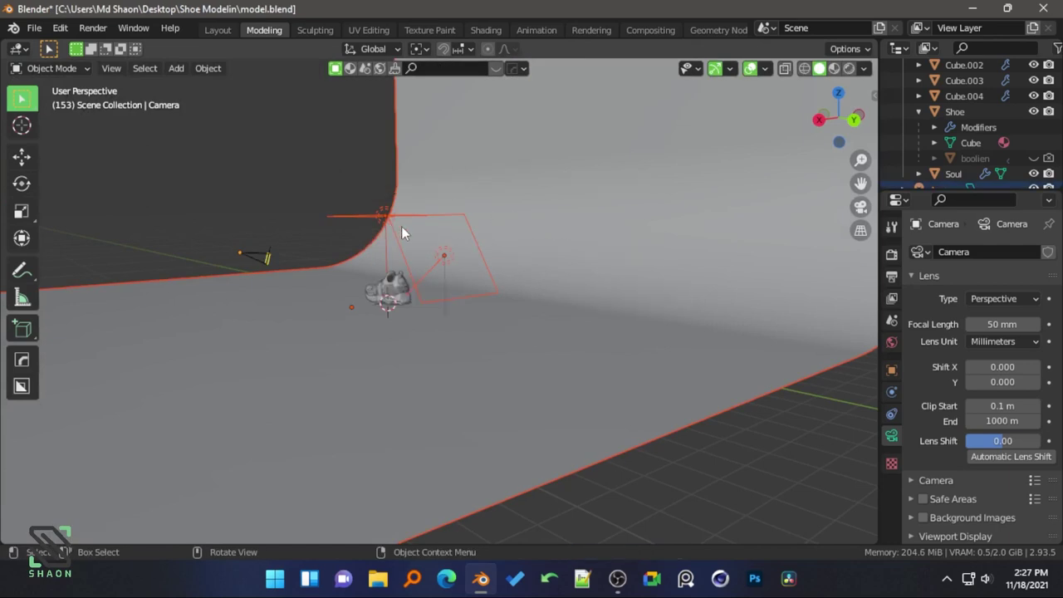
{"action": "mouse_move", "coordinate": [401, 226]}
{"action": "middle_mouse_down"}
{"action": "mouse_move", "coordinate": [364, 304]}
{"action": "mouse_move", "coordinate": [599, 346]}
{"action": "mouse_move", "coordinate": [580, 363]}
{"action": "mouse_move", "coordinate": [432, 250]}
{"action": "middle_mouse_up"}
{"action": "left_click_drag", "start_coordinate": [397, 207], "coordinate": [676, 349]}
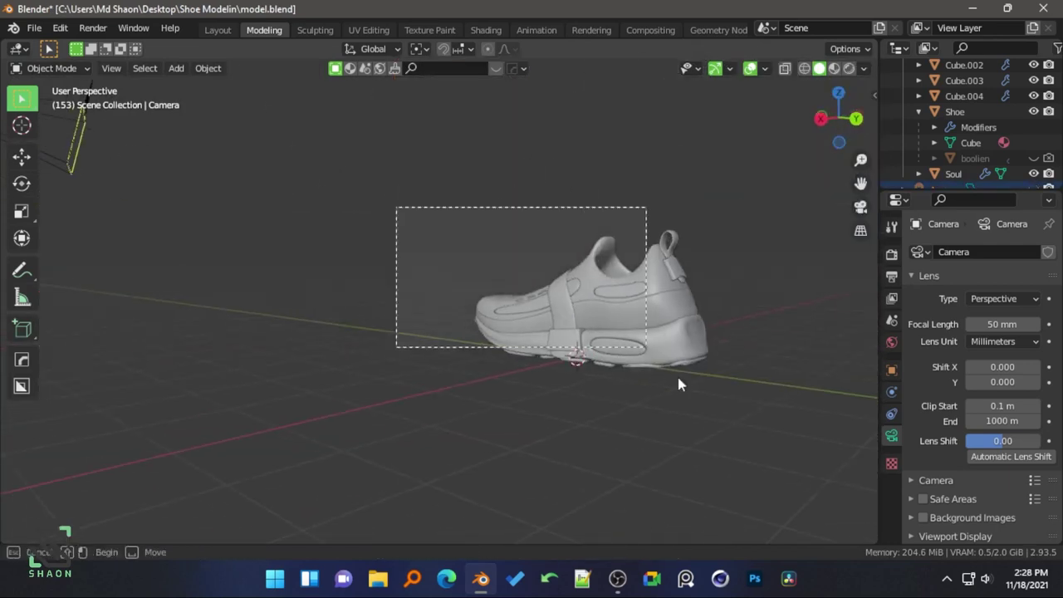
{"action": "left_click", "coordinate": [683, 338], "text": "shift"}
{"action": "key", "text": "ctrl+p"}
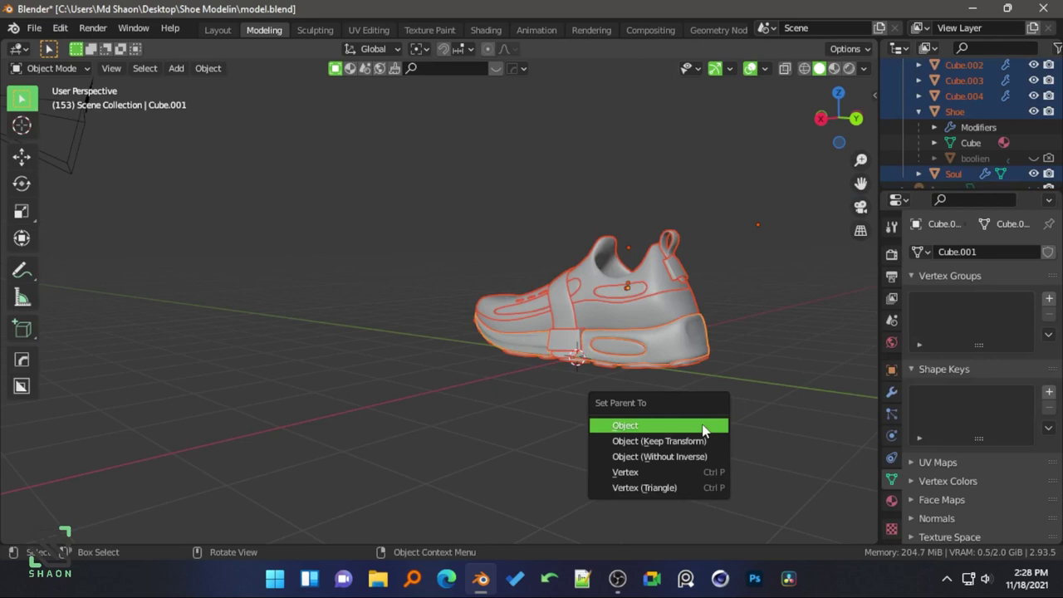
{"action": "left_click", "coordinate": [703, 431]}
- Try rotating the shoe twice, cancelling to keep its original orientation
{"action": "key", "text": "r"}
{"action": "right_click", "coordinate": [743, 387]}
{"action": "middle_click_drag", "start_coordinate": [742, 387], "coordinate": [654, 418]}
{"action": "key", "text": "r"}
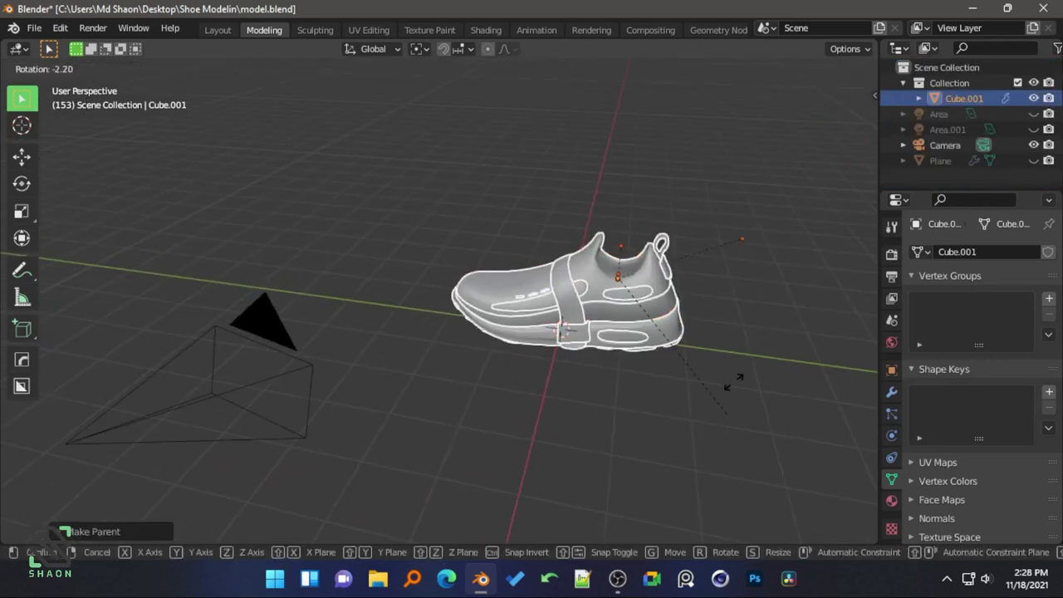
{"action": "right_click", "coordinate": [681, 415]}
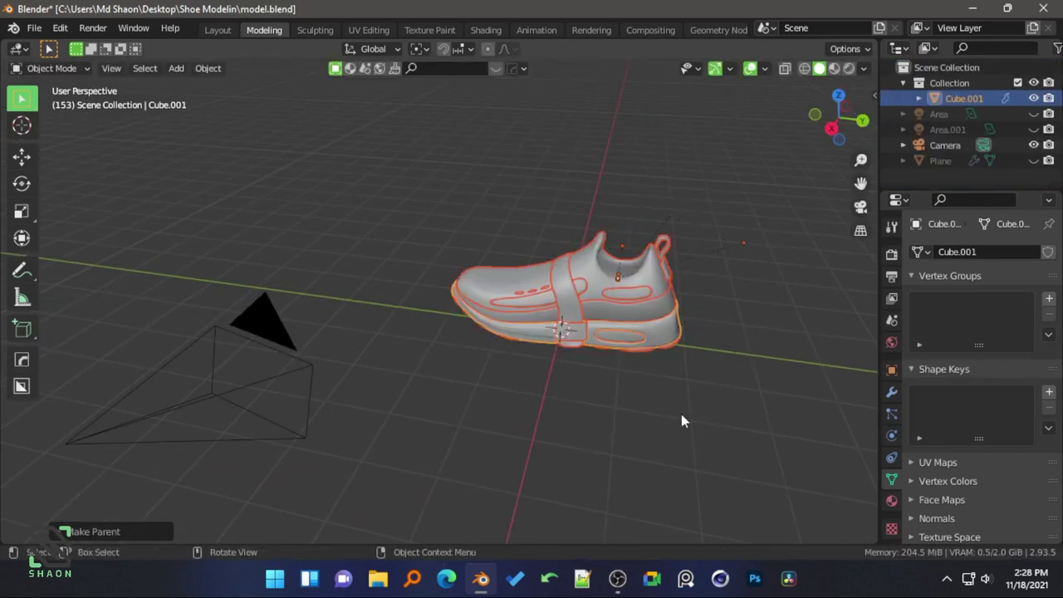
- Deselect the shoe and add a Plain Axes empty to the scene
{"action": "left_click", "coordinate": [659, 462]}
{"action": "middle_click_drag", "start_coordinate": [658, 462], "coordinate": [537, 375]}
{"action": "key", "text": "shift+a"}
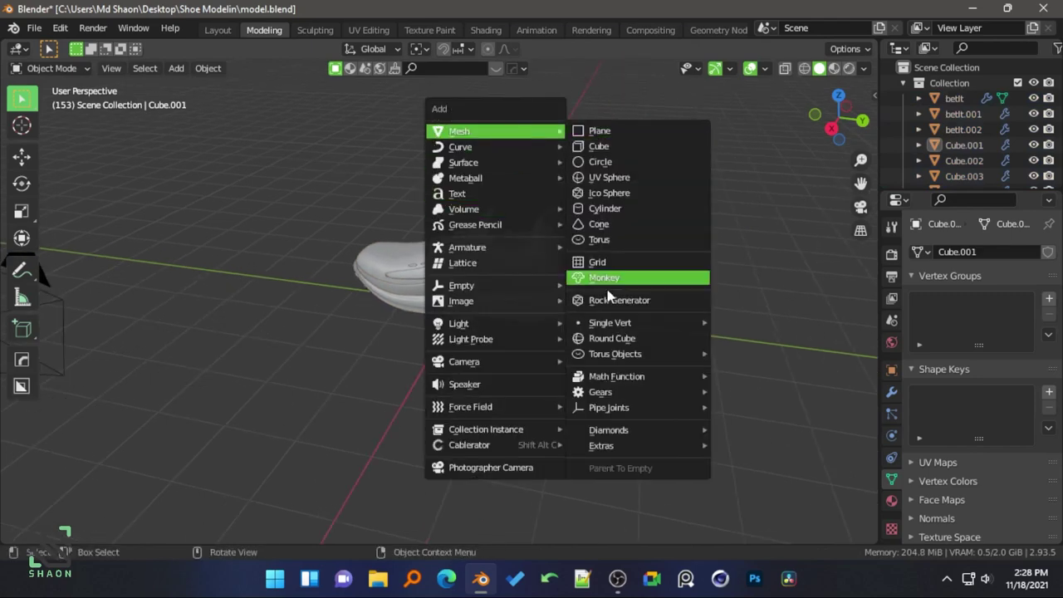
{"action": "mouse_move", "coordinate": [462, 285]}
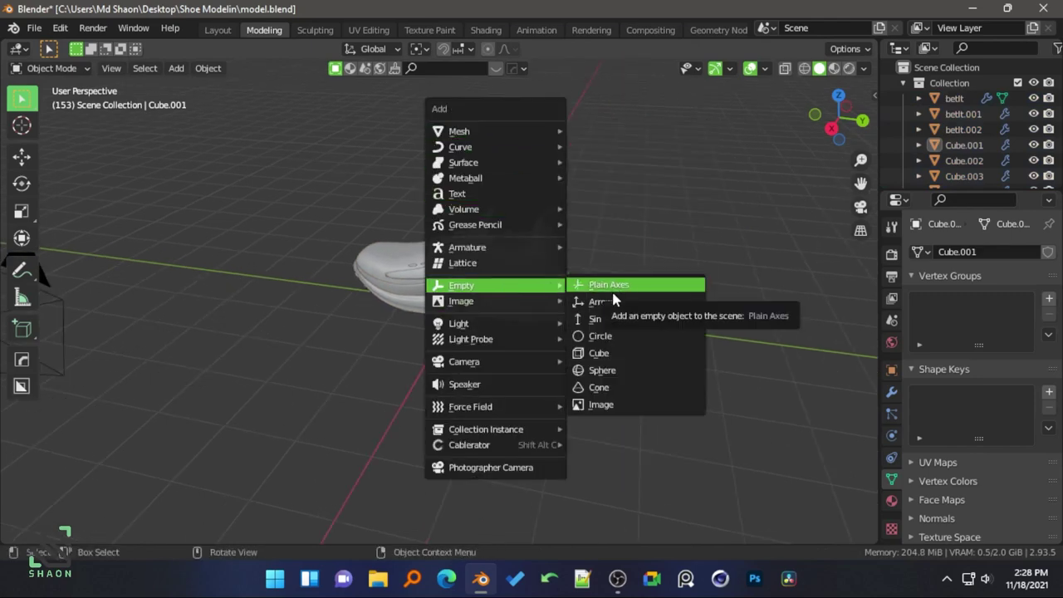
{"action": "left_click", "coordinate": [611, 290]}
{"action": "key", "text": "KP_1"}
{"action": "scroll", "coordinate": [536, 316], "scroll_direction": "up", "scroll_amount": 3}
{"action": "mouse_move", "coordinate": [532, 334]}
{"action": "middle_mouse_down"}
{"action": "mouse_move", "coordinate": [286, 311]}
{"action": "mouse_move", "coordinate": [624, 422]}
{"action": "middle_mouse_up"}
{"action": "scroll", "coordinate": [624, 422], "scroll_direction": "down", "scroll_amount": 3}
- Select every object and parent the shoe parts to the empty
{"action": "key", "text": "a"}
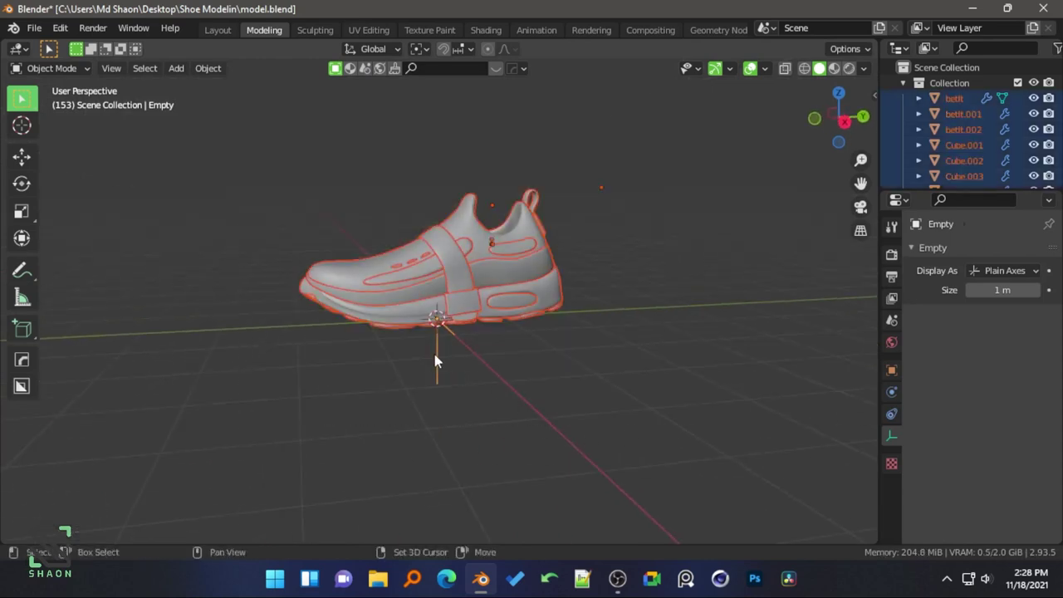
{"action": "key", "text": "ctrl+p"}
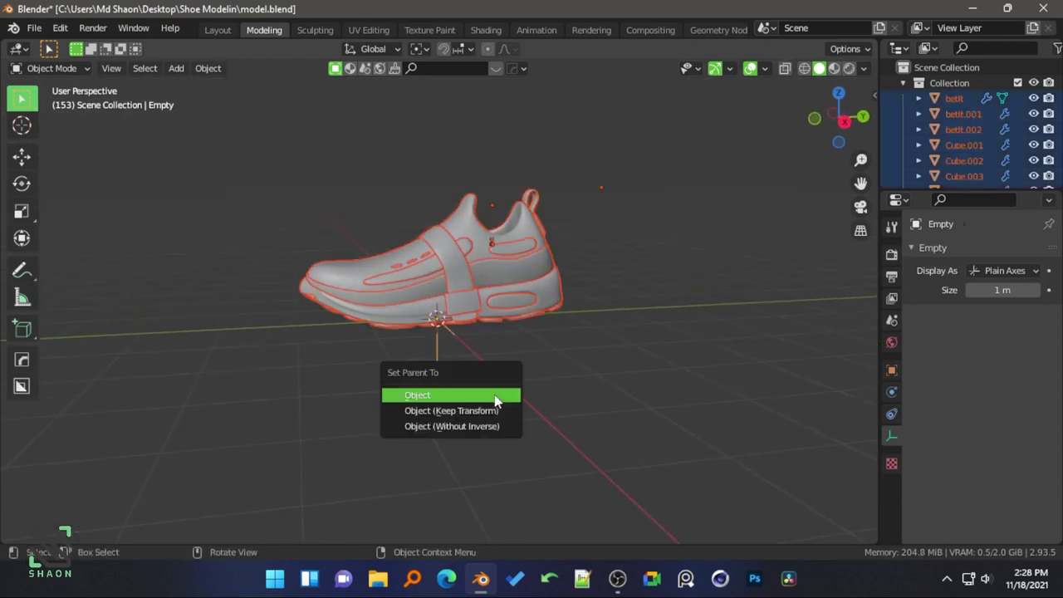
{"action": "left_click", "coordinate": [496, 399]}
- Rotate the empty about 39° around the Z axis to turn the shoe
{"action": "left_click", "coordinate": [431, 359]}
{"action": "key", "text": "r"}
{"action": "key", "text": "z"}
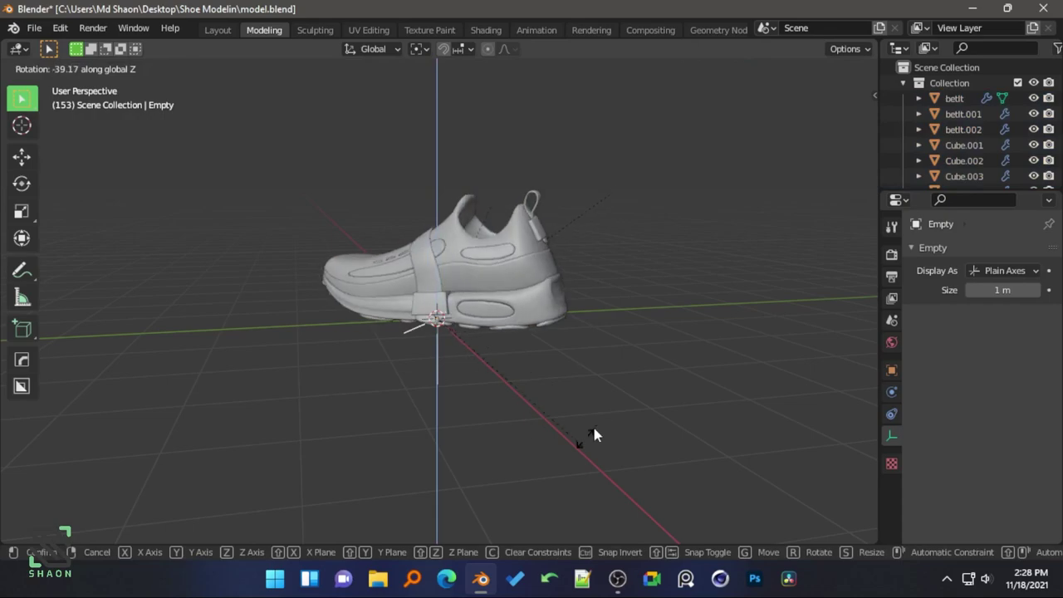
{"action": "left_click", "coordinate": [593, 424]}
- Check the camera shot in Rendered shading, then return to Solid shading
{"action": "key", "text": "KP_0"}
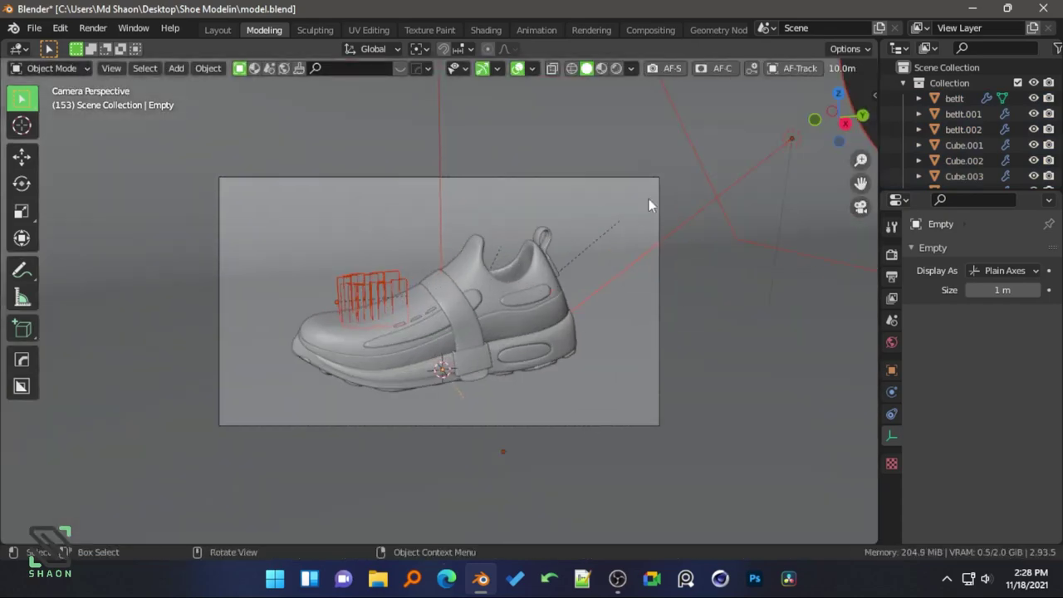
{"action": "left_click", "coordinate": [615, 68]}
{"action": "scroll", "coordinate": [599, 341], "scroll_direction": "up", "scroll_amount": 3}
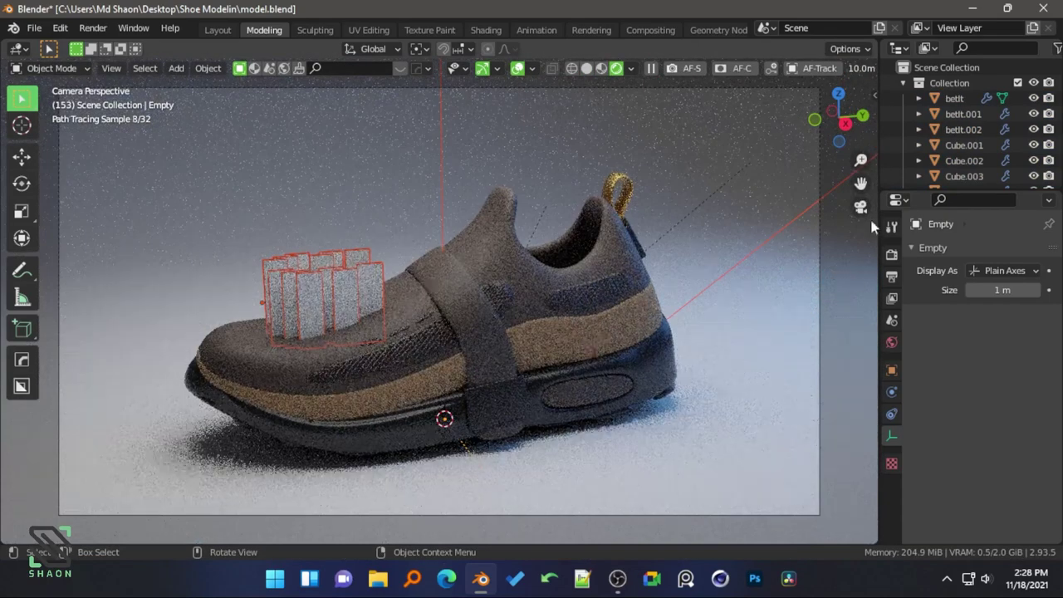
{"action": "left_click", "coordinate": [468, 242]}
{"action": "left_click", "coordinate": [582, 69]}
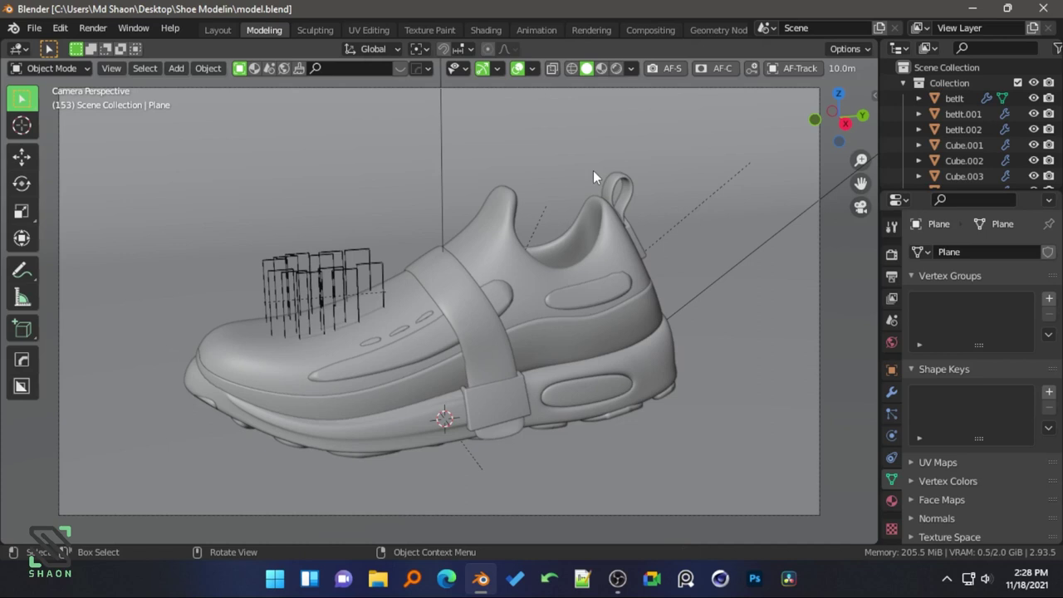
- In Right view, move the Area.002 light to a new spot above the shoe
{"action": "scroll", "coordinate": [987, 107], "scroll_direction": "down", "scroll_amount": 2}
{"action": "scroll", "coordinate": [968, 117], "scroll_direction": "down", "scroll_amount": 2}
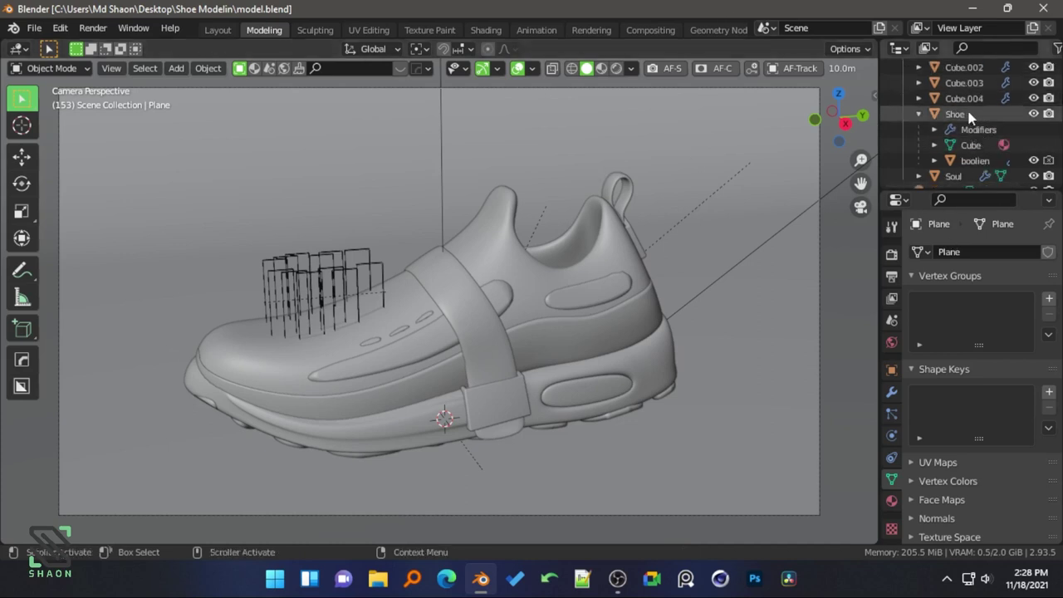
{"action": "scroll", "coordinate": [466, 198], "scroll_direction": "down", "scroll_amount": 3}
{"action": "middle_click_drag", "start_coordinate": [466, 198], "coordinate": [479, 270]}
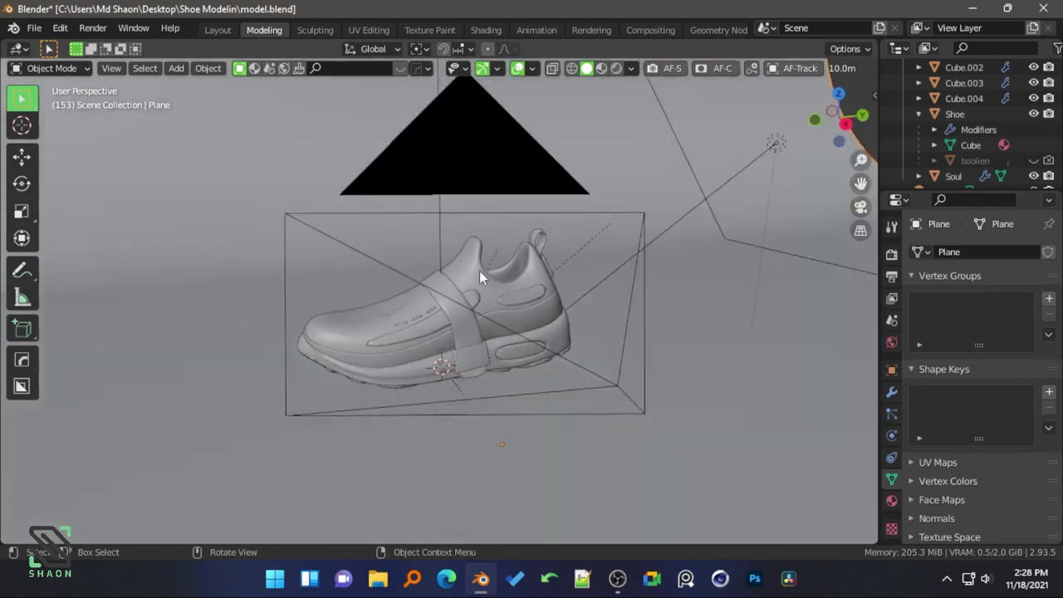
{"action": "key", "text": "KP_0"}
{"action": "left_click", "coordinate": [739, 166]}
{"action": "key", "text": "KP_3"}
{"action": "key", "text": "g"}
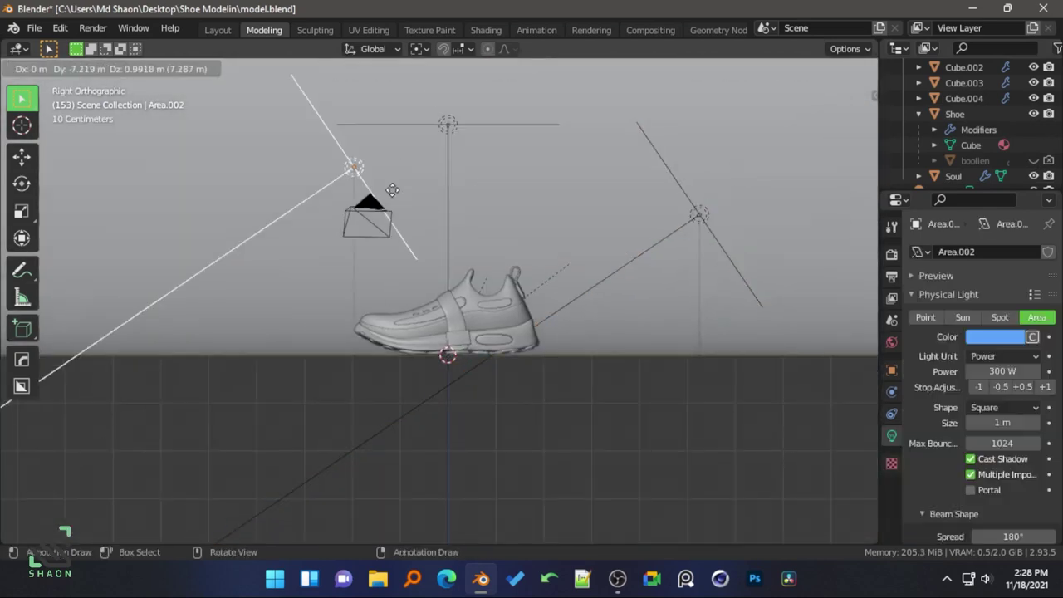
{"action": "left_click", "coordinate": [282, 209]}
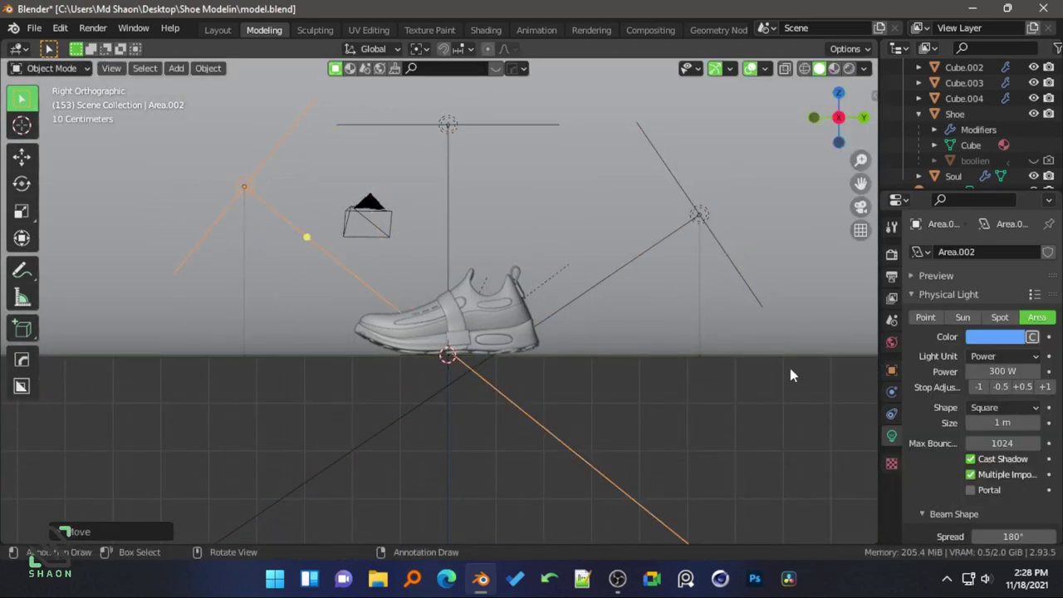
- Tint the Area.002 light pale yellow and preview it through the camera in Rendered shading
{"action": "left_click", "coordinate": [990, 342]}
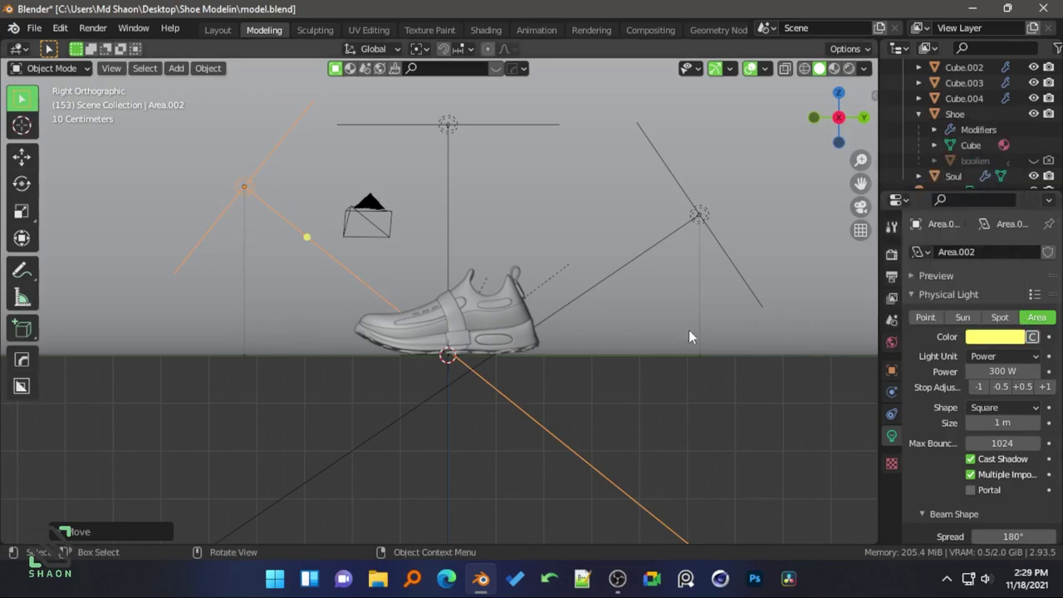
{"action": "key", "text": "KP_0"}
{"action": "key", "text": "z"}
{"action": "scroll", "coordinate": [519, 292], "scroll_direction": "up", "scroll_amount": 1}
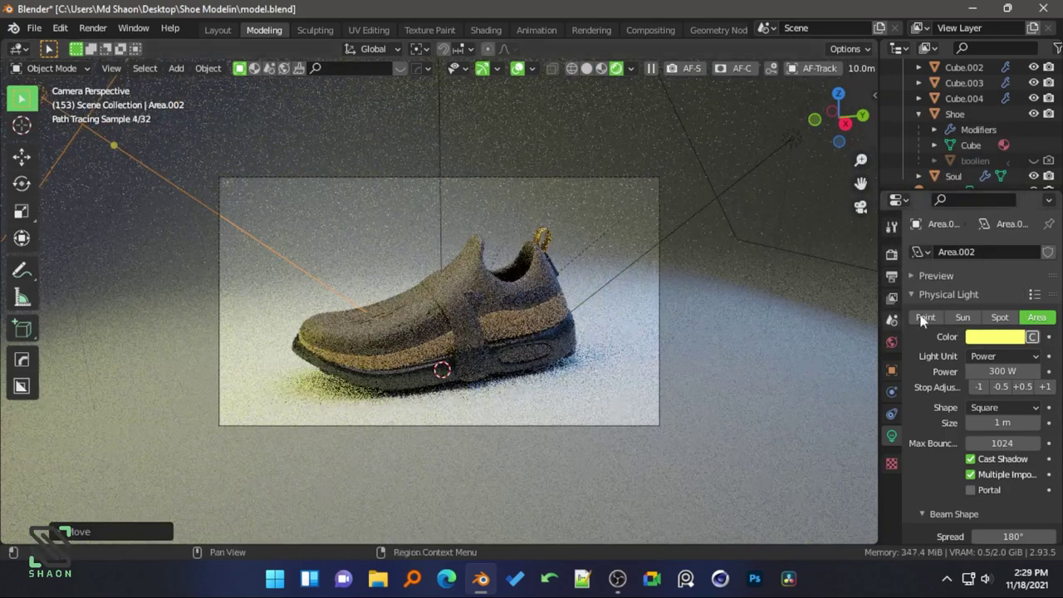
{"action": "left_click", "coordinate": [995, 336]}
{"action": "left_click_drag", "start_coordinate": [927, 201], "coordinate": [933, 190]}
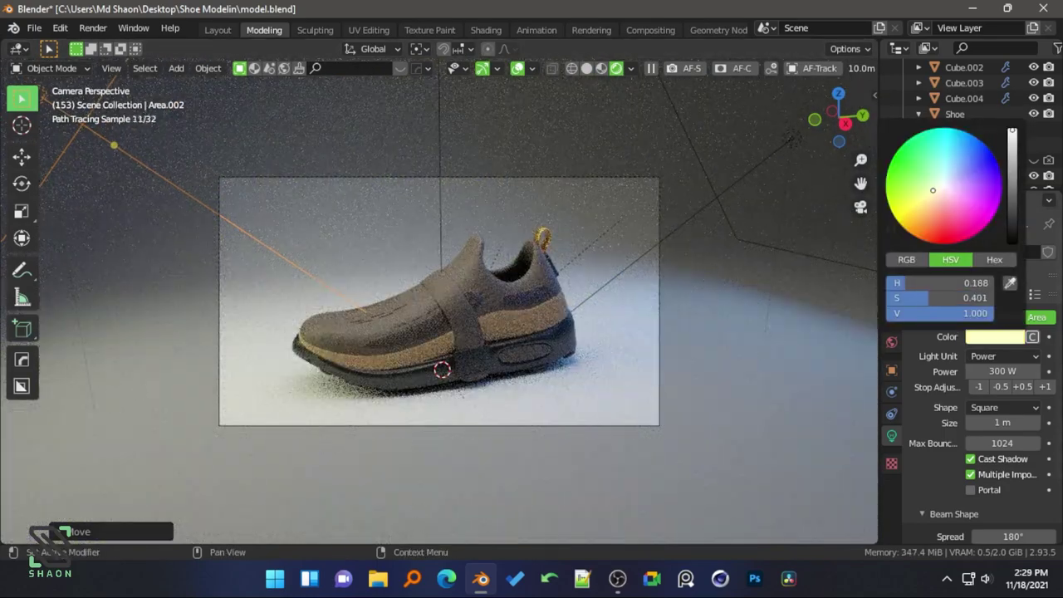
- Give the backdrop plane a new pale blue material with Metallic 0.513 and Roughness 0
{"action": "left_click", "coordinate": [568, 122]}
{"action": "left_click", "coordinate": [892, 501]}
{"action": "left_click", "coordinate": [963, 302]}
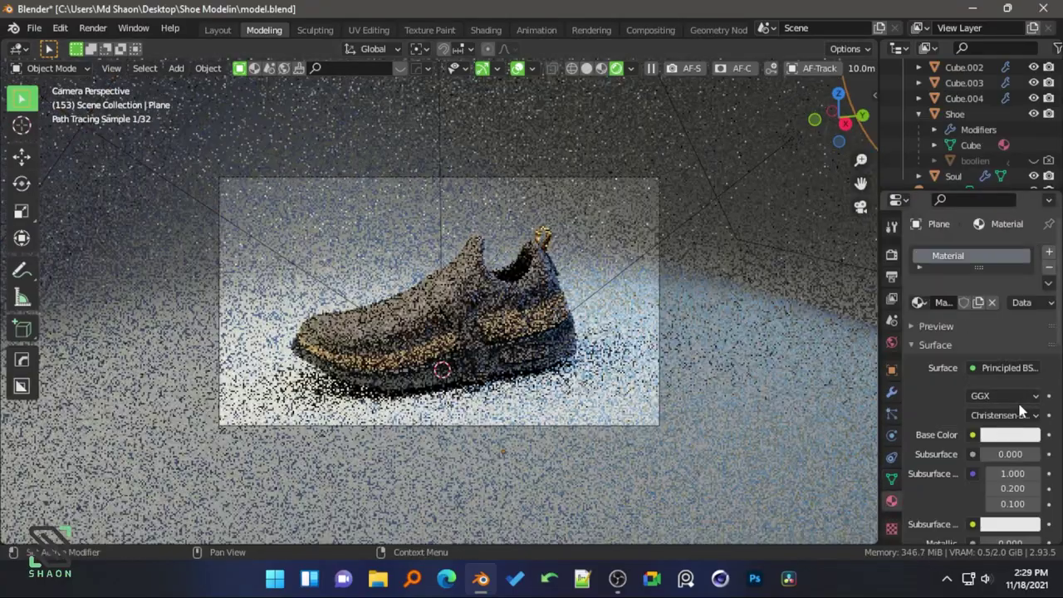
{"action": "left_click", "coordinate": [1009, 435]}
{"action": "left_click", "coordinate": [964, 257]}
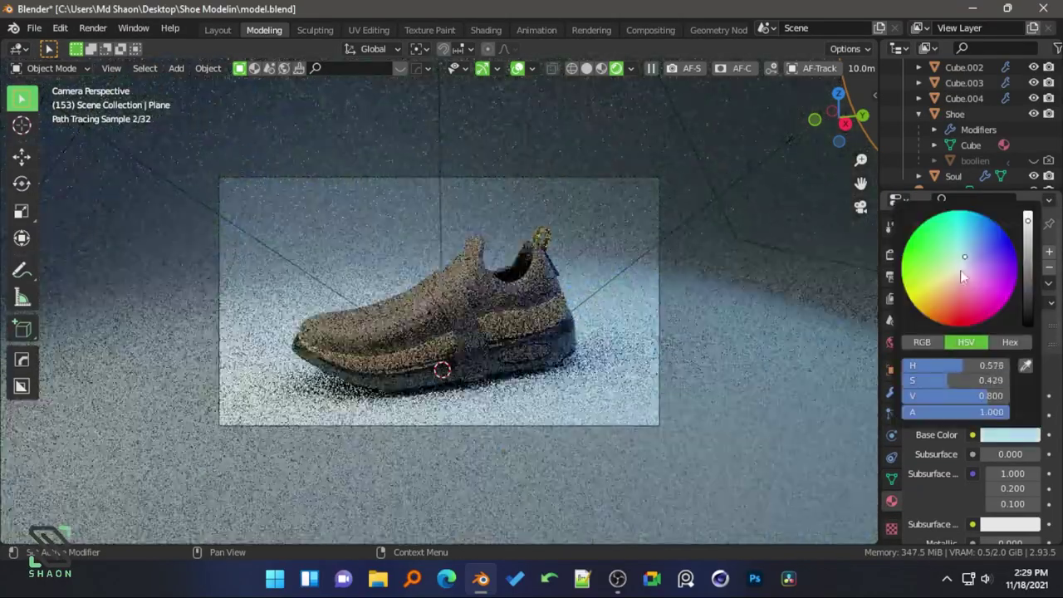
{"action": "left_click_drag", "start_coordinate": [992, 483], "coordinate": [1009, 486]}
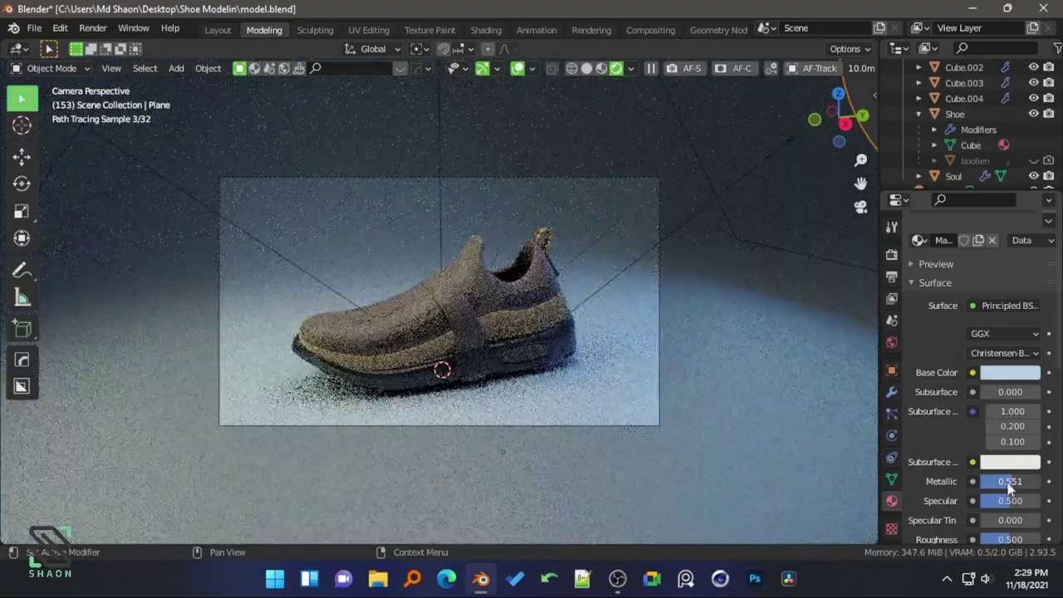
{"action": "scroll", "coordinate": [1009, 488], "scroll_direction": "down", "scroll_amount": 5}
{"action": "left_click_drag", "start_coordinate": [1021, 416], "coordinate": [986, 416]}
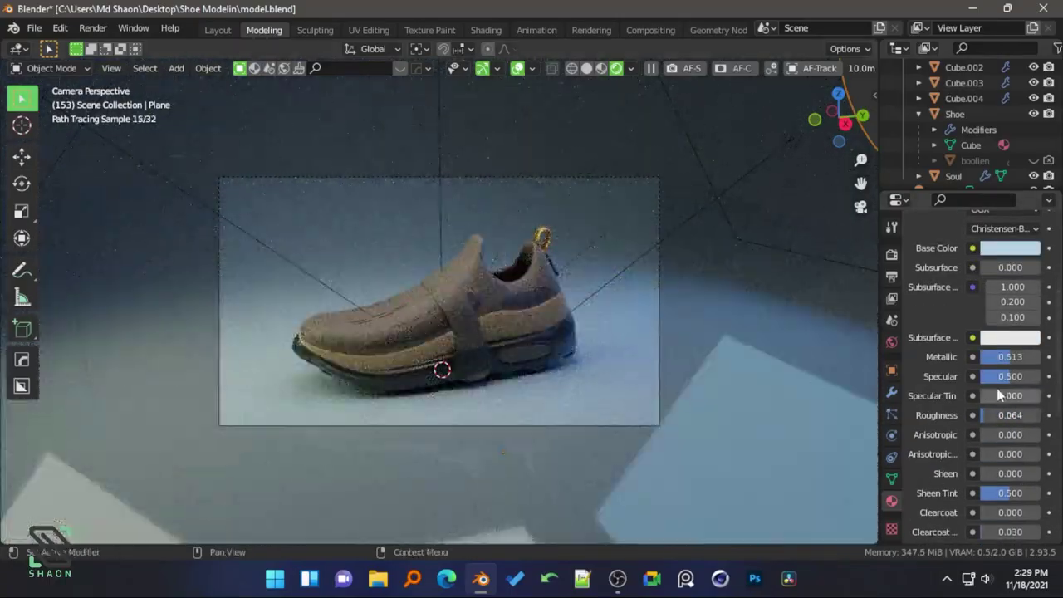
{"action": "left_click_drag", "start_coordinate": [1001, 418], "coordinate": [717, 429]}
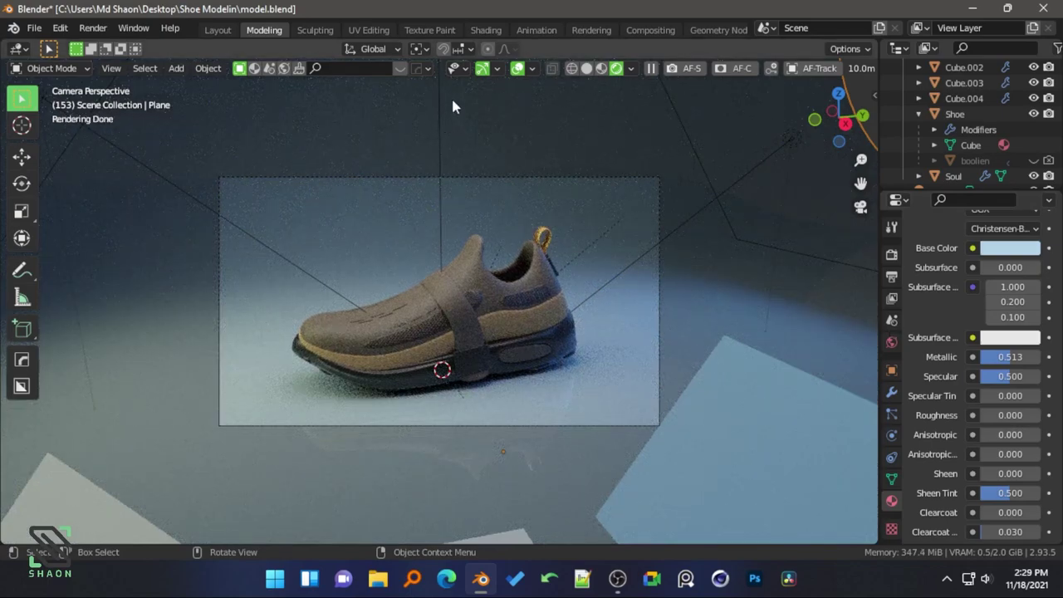
{"action": "scroll", "coordinate": [441, 154], "scroll_direction": "down", "scroll_amount": 4}
- Move the overhead area light vertically along the Z axis to a new height
{"action": "left_click", "coordinate": [453, 165]}
{"action": "key", "text": "g"}
{"action": "key", "text": "z"}
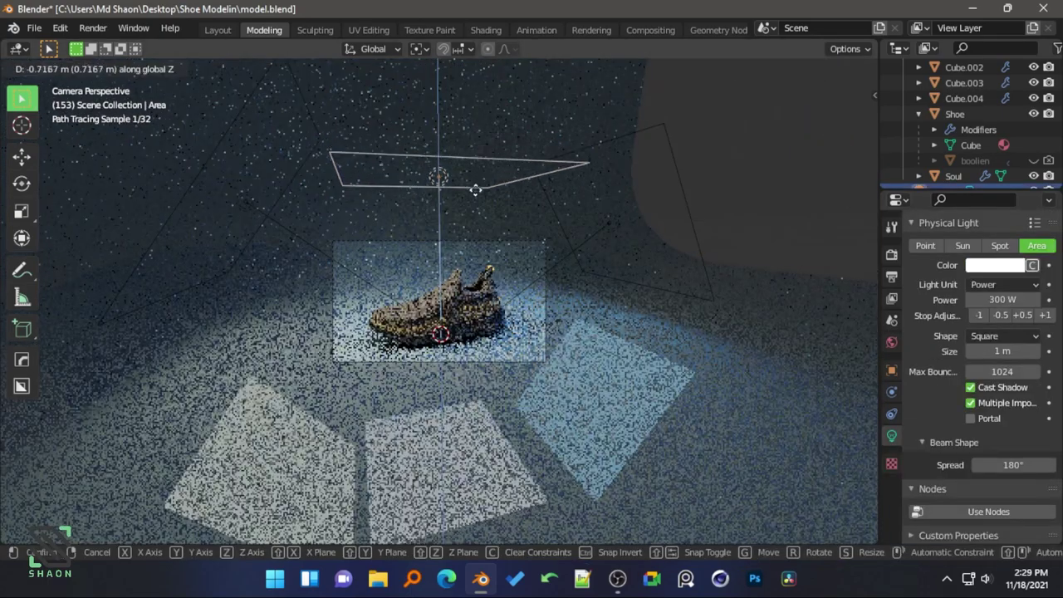
{"action": "left_click", "coordinate": [474, 225]}
{"action": "scroll", "coordinate": [582, 344], "scroll_direction": "up", "scroll_amount": 5}
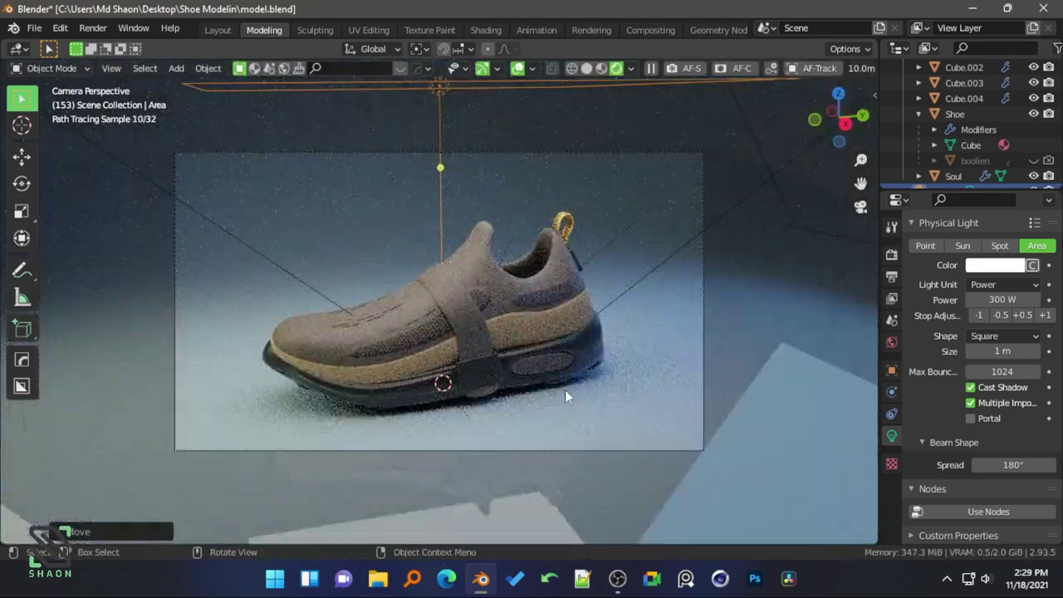
{"action": "scroll", "coordinate": [565, 389], "scroll_direction": "up", "scroll_amount": 2}
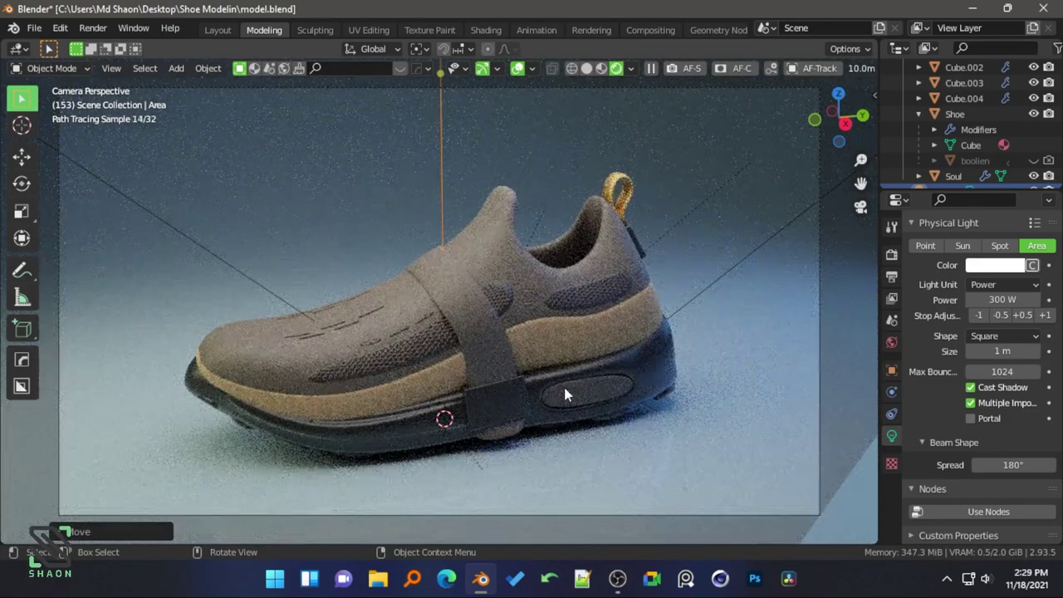
{"action": "left_click", "coordinate": [475, 344]}
{"action": "left_click", "coordinate": [762, 270]}
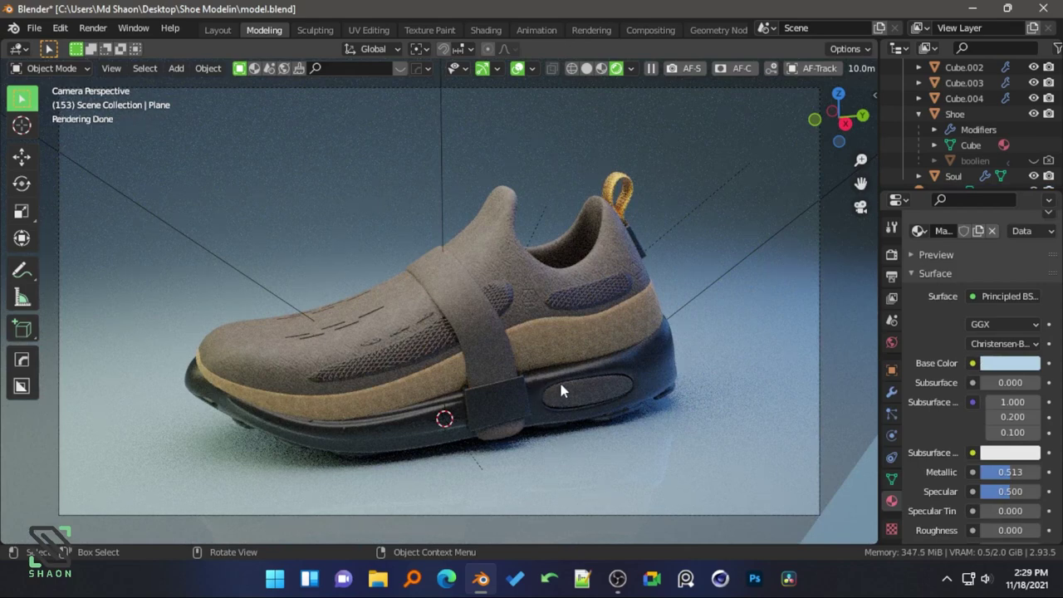
- Hide the lights and backdrop plane and view the shoe from the top orthographically
{"action": "key", "text": "KP_7"}
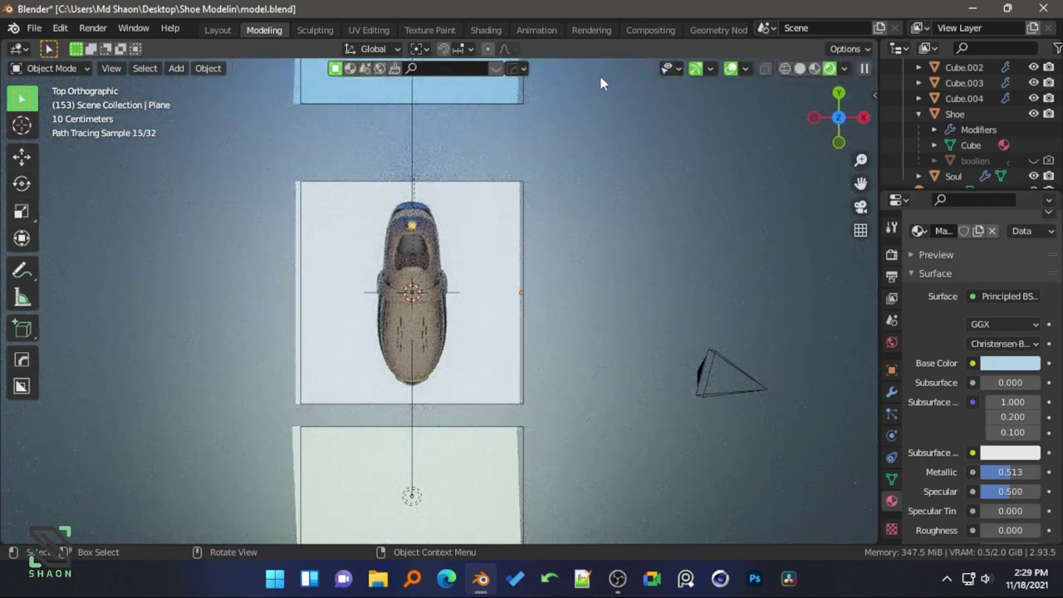
{"action": "left_click", "coordinate": [800, 68]}
{"action": "mouse_move", "coordinate": [538, 257]}
{"action": "middle_mouse_down"}
{"action": "mouse_move", "coordinate": [352, 196]}
{"action": "mouse_move", "coordinate": [569, 214]}
{"action": "middle_mouse_up"}
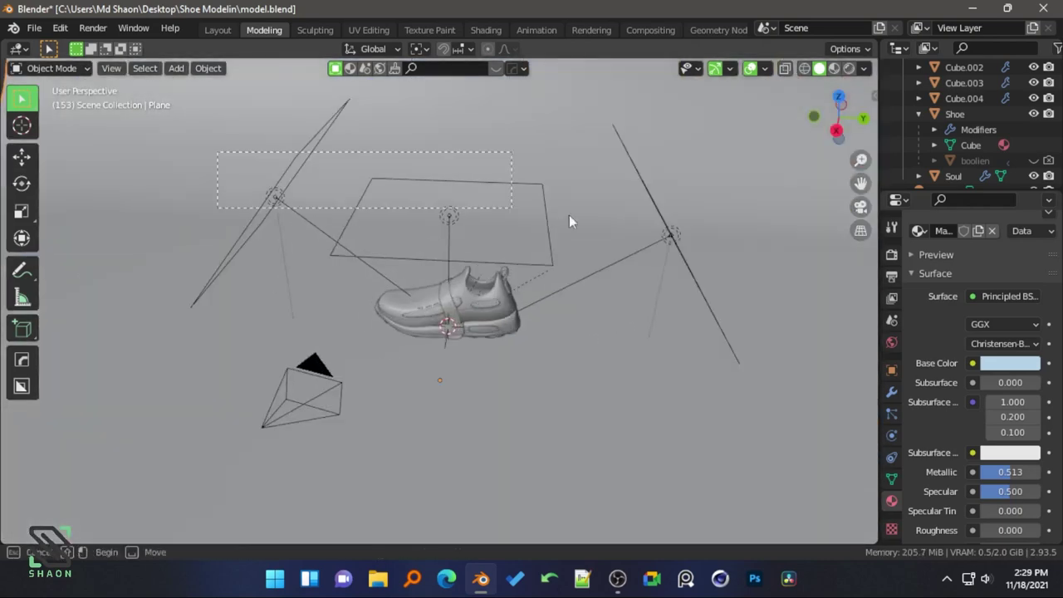
{"action": "key", "text": "h"}
{"action": "key", "text": "KP_5"}
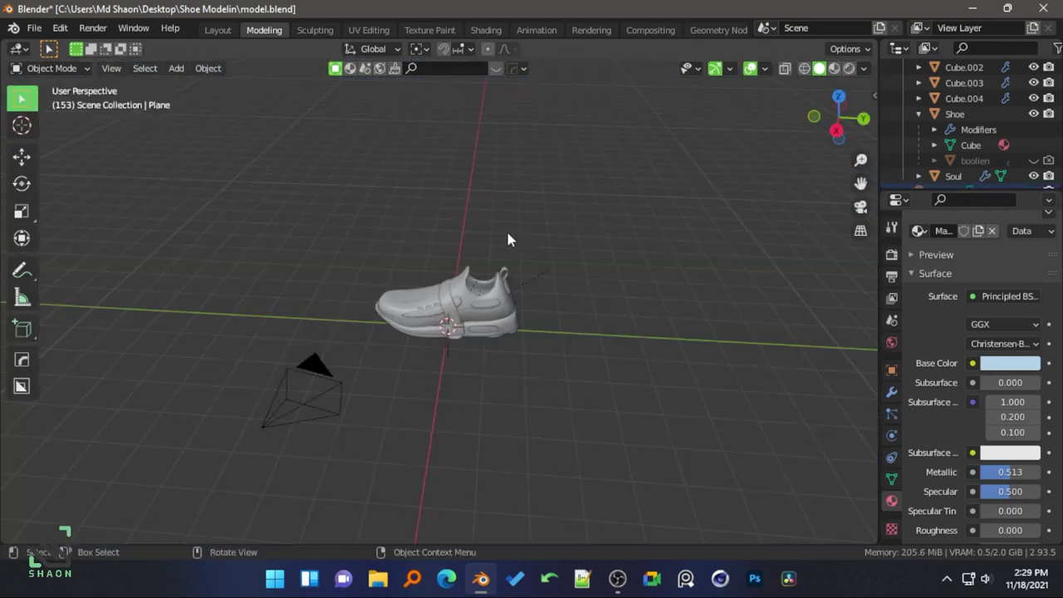
{"action": "left_click_drag", "start_coordinate": [356, 218], "coordinate": [547, 353]}
{"action": "key", "text": "KP_7"}
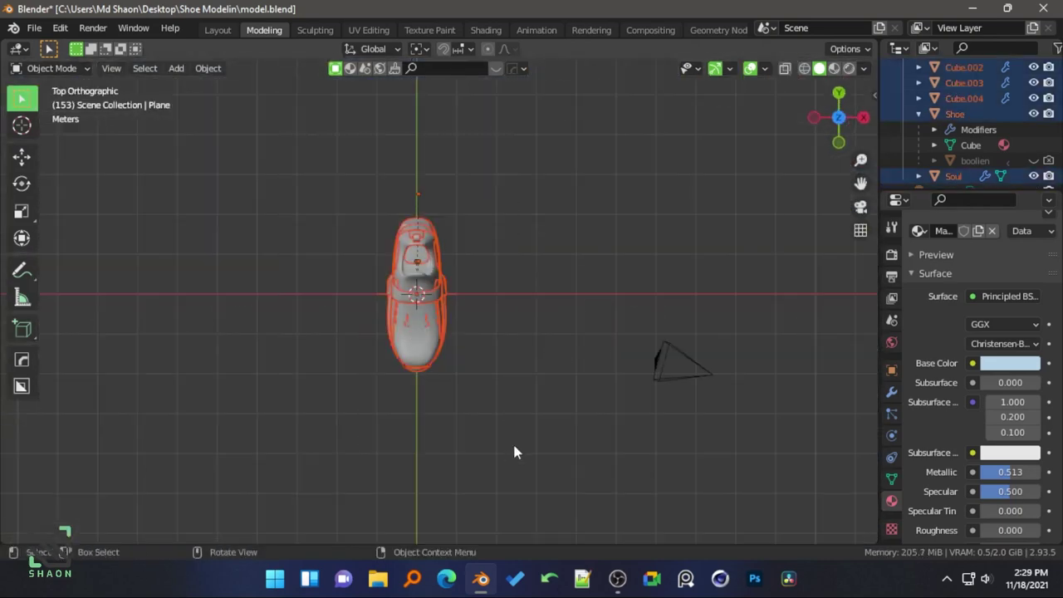
{"action": "left_click", "coordinate": [328, 472]}
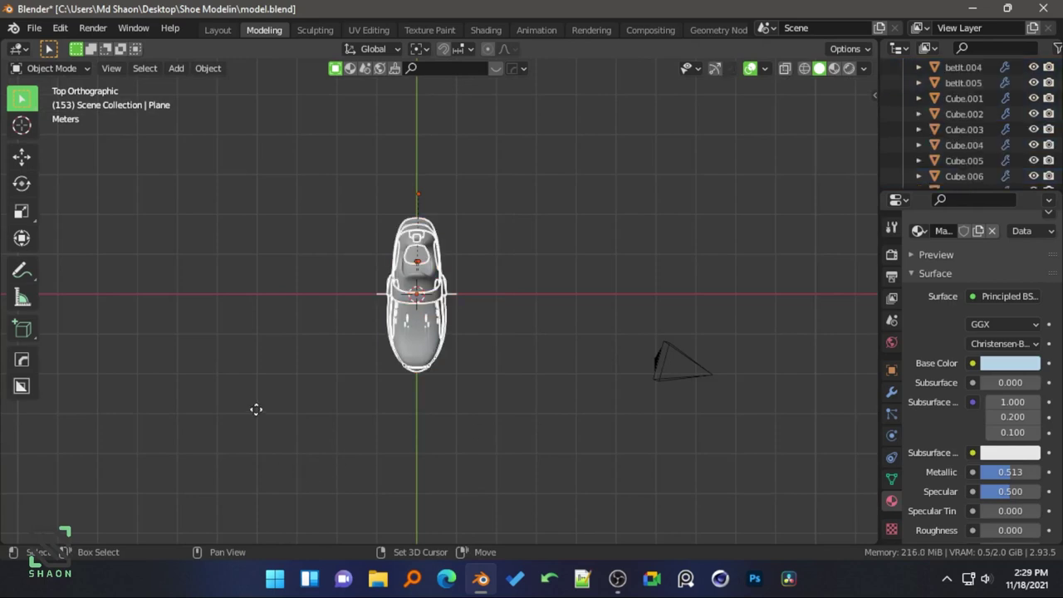
- Duplicate the shoe, place the copy to the left, and rotate it to an angle
{"action": "key", "text": "shift+d"}
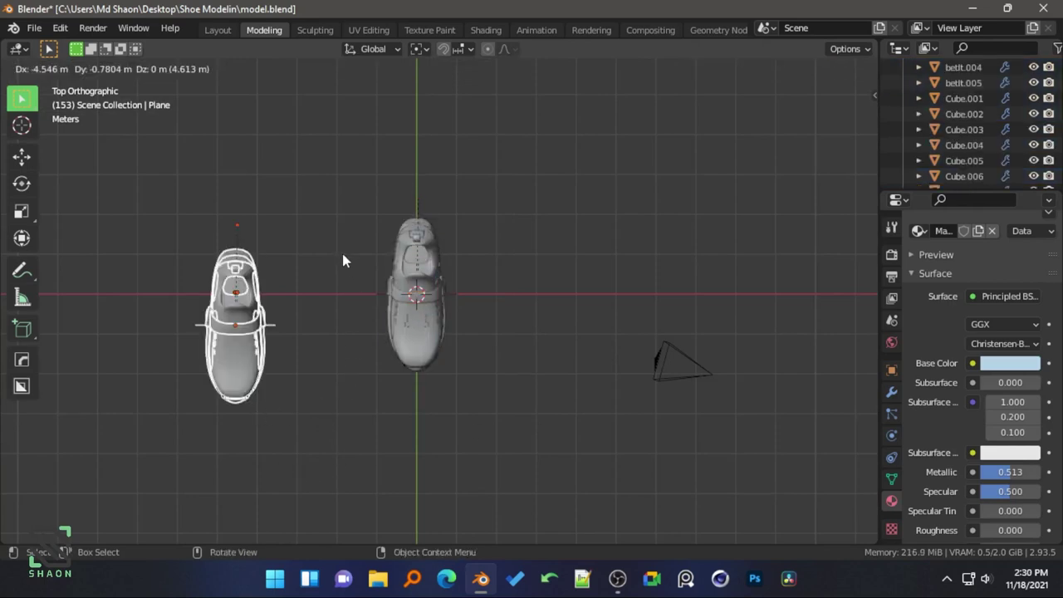
{"action": "left_click", "coordinate": [252, 252]}
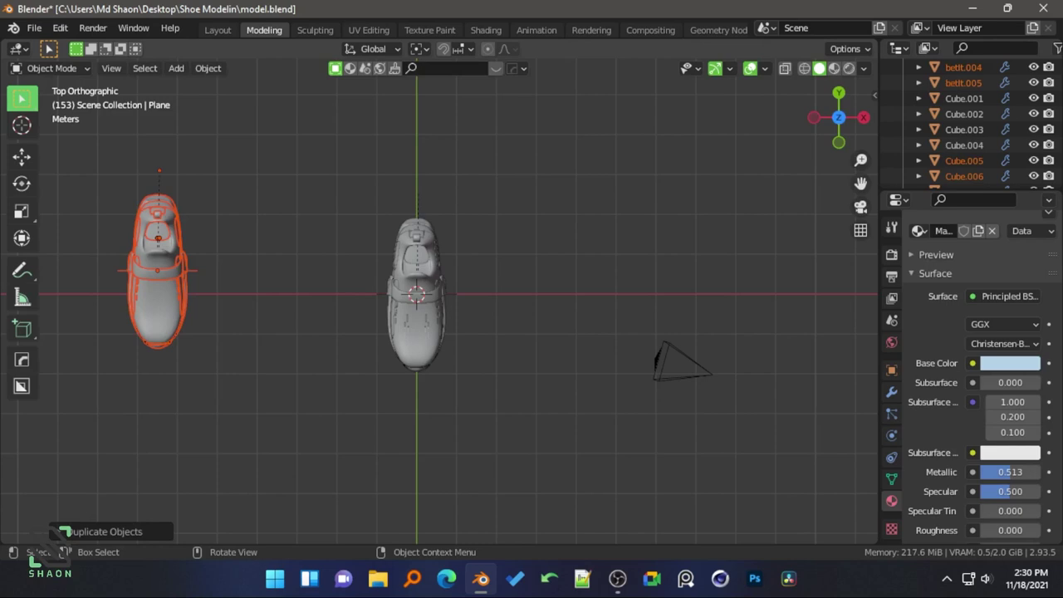
{"action": "key", "text": "r"}
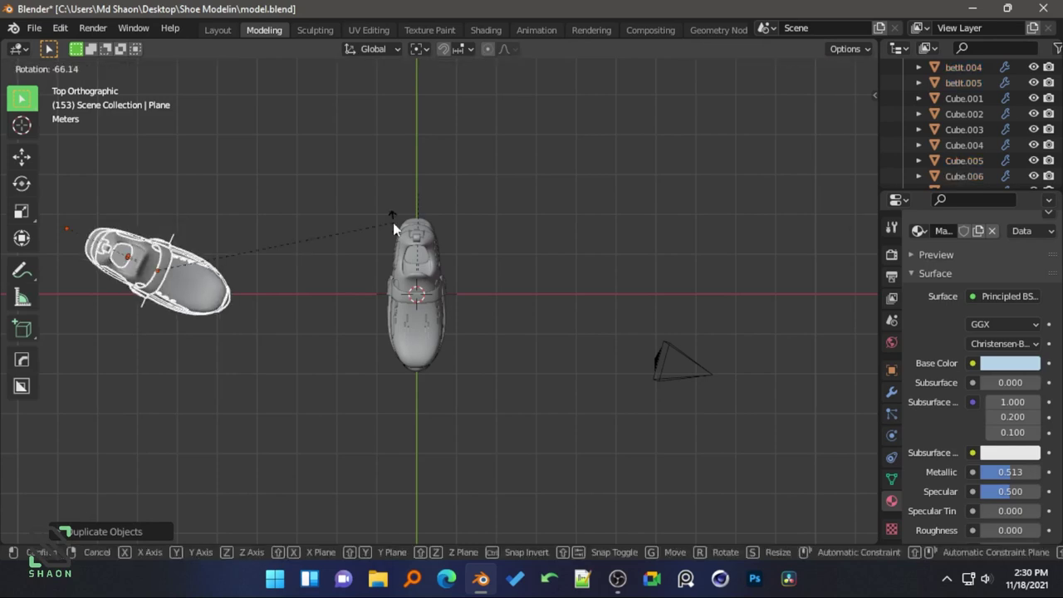
{"action": "left_click", "coordinate": [393, 222]}
- Select the copied shoe and move it toward the centre shoe
{"action": "left_click", "coordinate": [290, 208]}
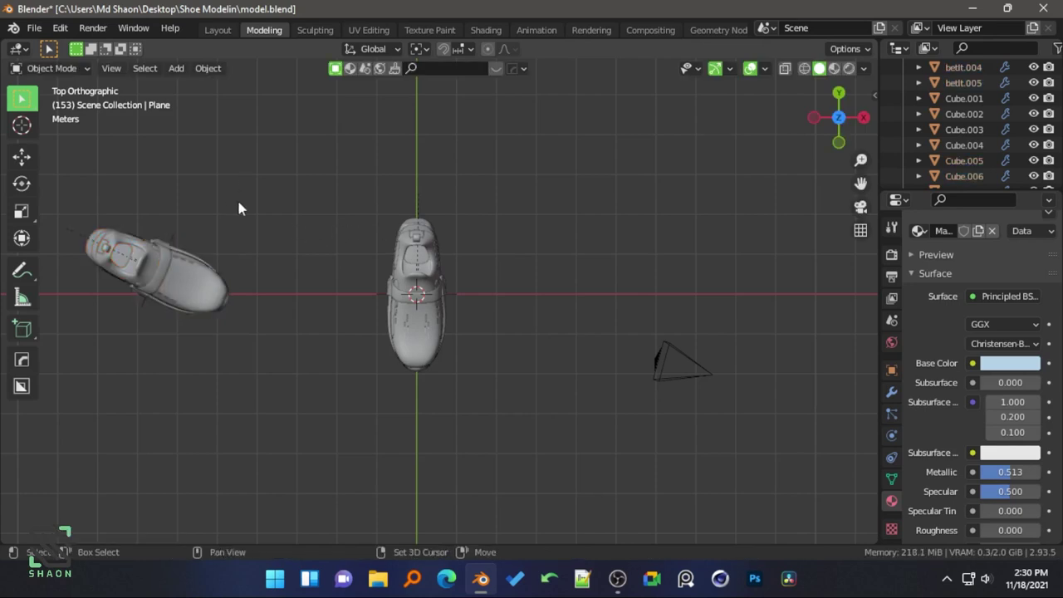
{"action": "middle_click_drag", "start_coordinate": [237, 198], "coordinate": [337, 217], "text": "shift"}
{"action": "left_click_drag", "start_coordinate": [133, 186], "coordinate": [388, 407]}
{"action": "key", "text": "g"}
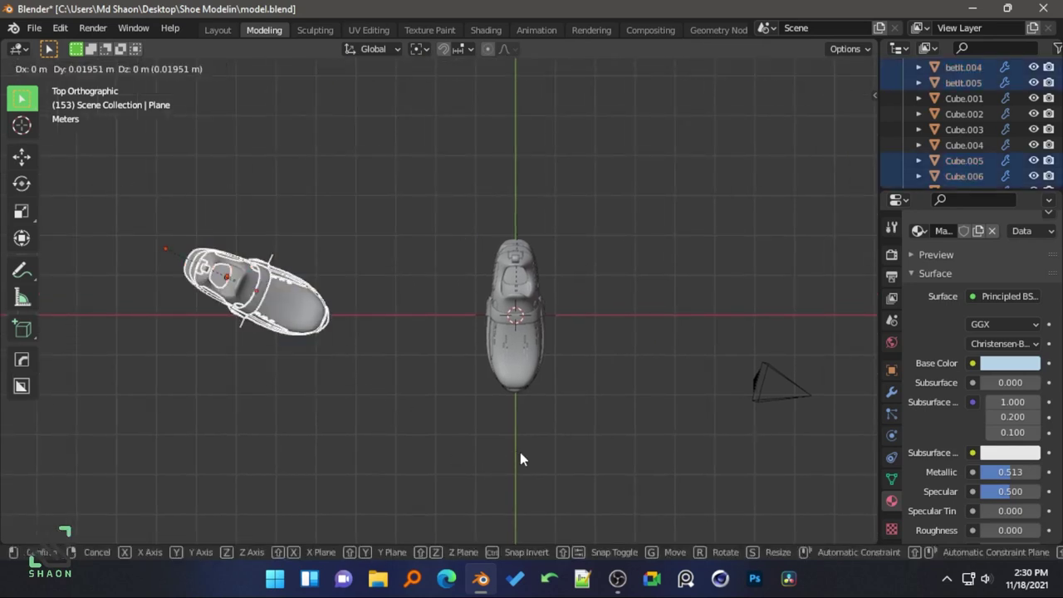
{"action": "left_click", "coordinate": [520, 460]}
{"action": "left_click", "coordinate": [521, 460]}
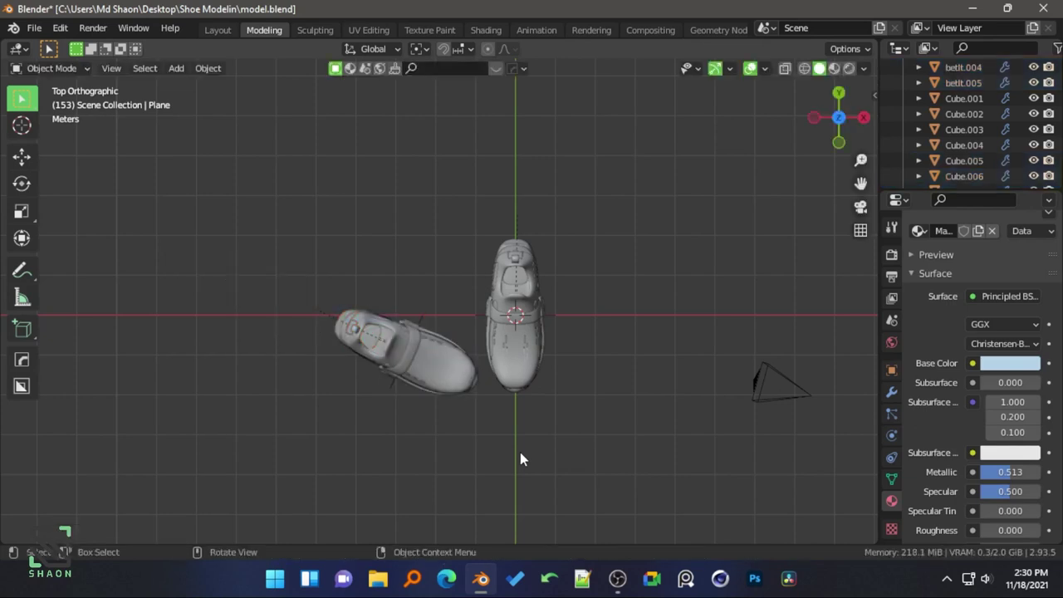
- In wireframe, reposition the angled left shoe beside the centre shoe and view through the camera
{"action": "key", "text": "z"}
{"action": "left_click", "coordinate": [389, 462]}
{"action": "left_click_drag", "start_coordinate": [237, 212], "coordinate": [442, 421]}
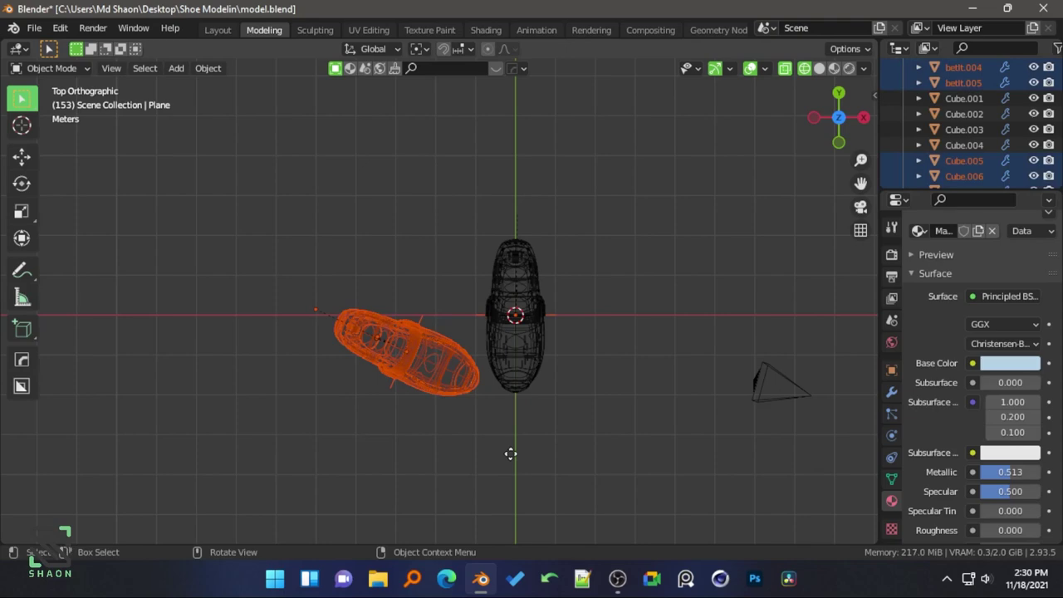
{"action": "key", "text": "g"}
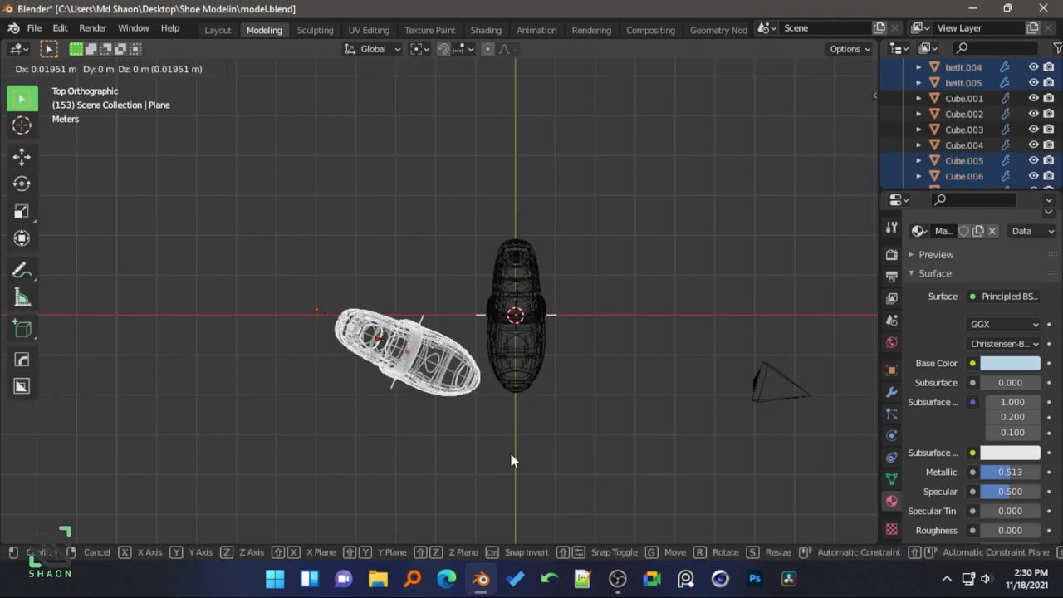
{"action": "left_click", "coordinate": [511, 460]}
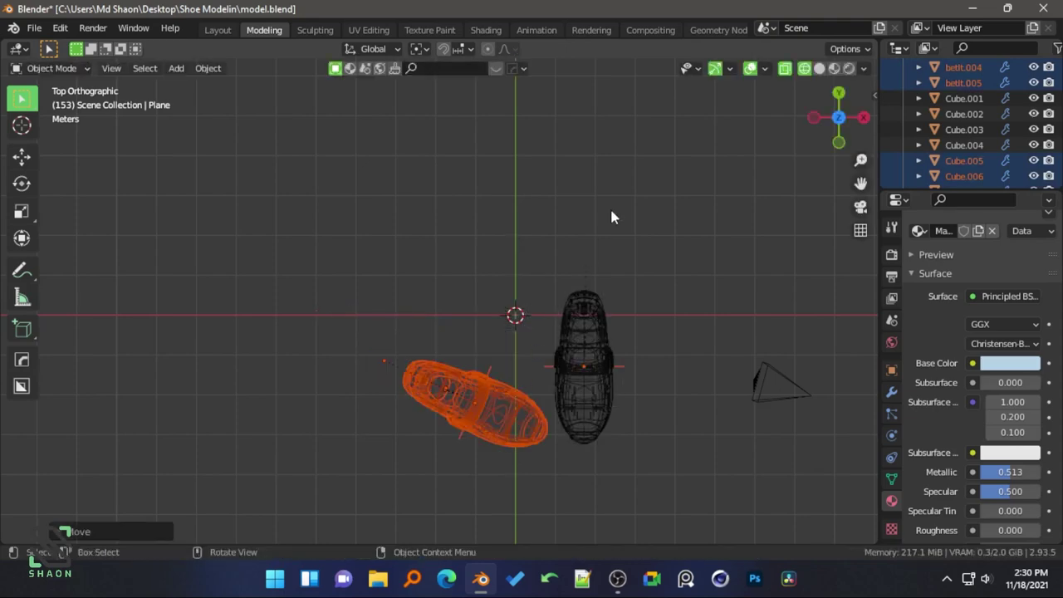
{"action": "key", "text": "KP_0"}
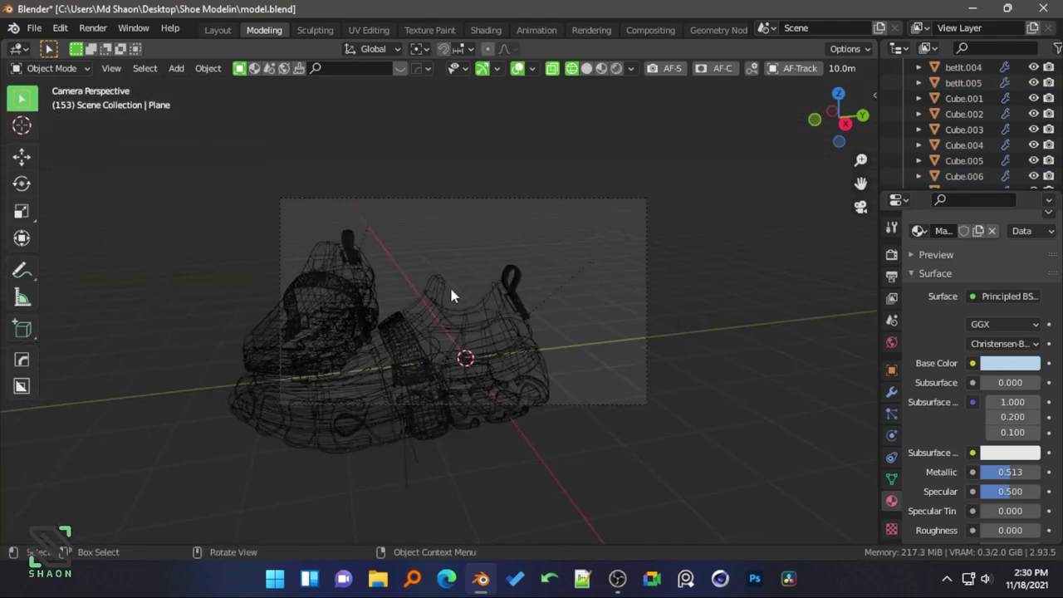
- Preview in Rendered shading, unhide the lights and floor, and return to Solid shading
{"action": "key", "text": "z"}
{"action": "key", "text": "alt+h"}
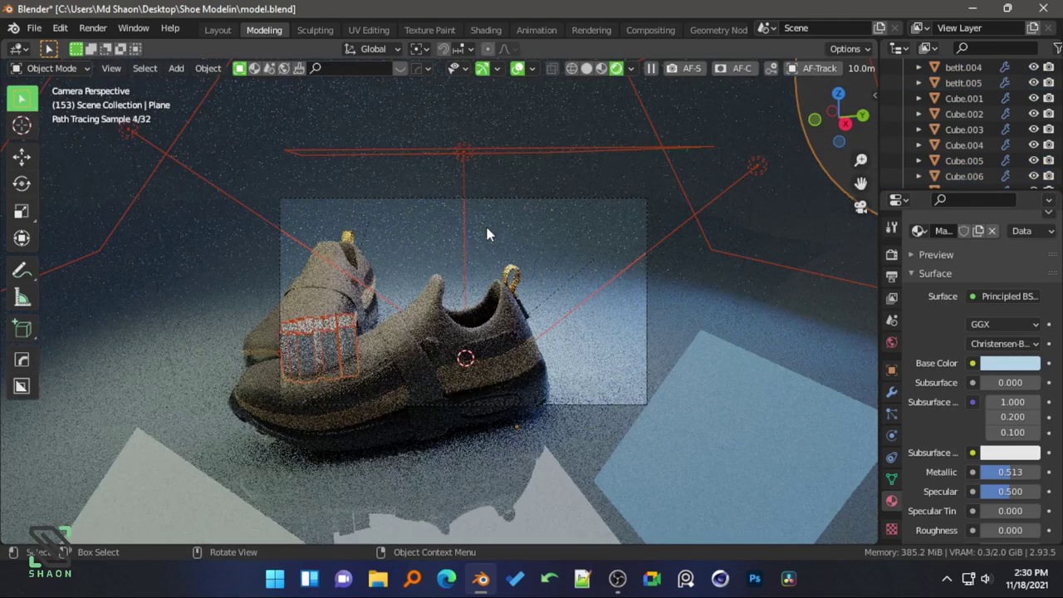
{"action": "left_click", "coordinate": [589, 69]}
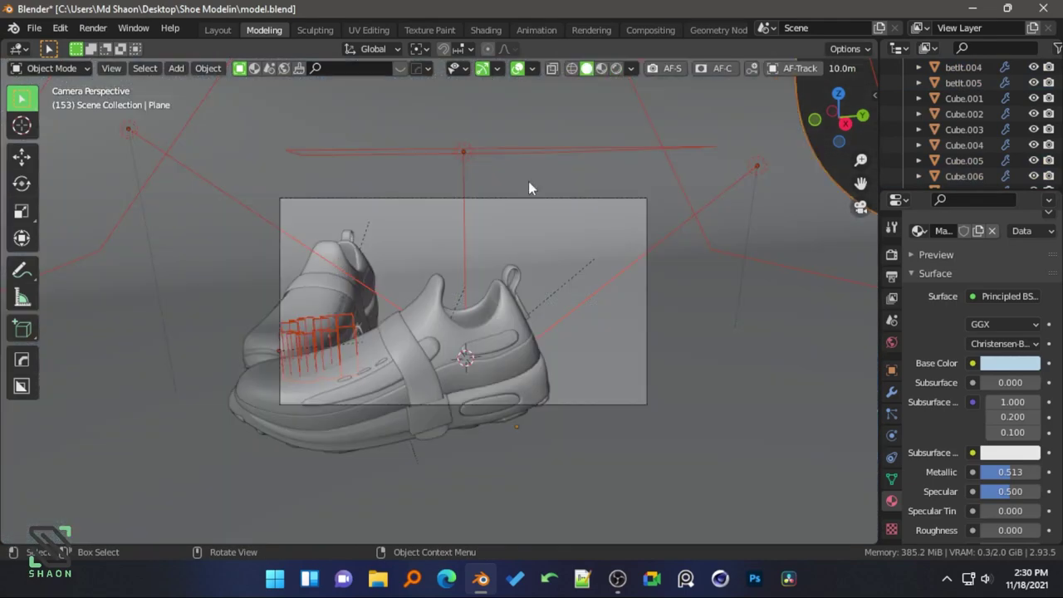
{"action": "mouse_move", "coordinate": [527, 186]}
{"action": "middle_mouse_down"}
{"action": "mouse_move", "coordinate": [466, 289]}
{"action": "mouse_move", "coordinate": [706, 202]}
{"action": "middle_mouse_up"}
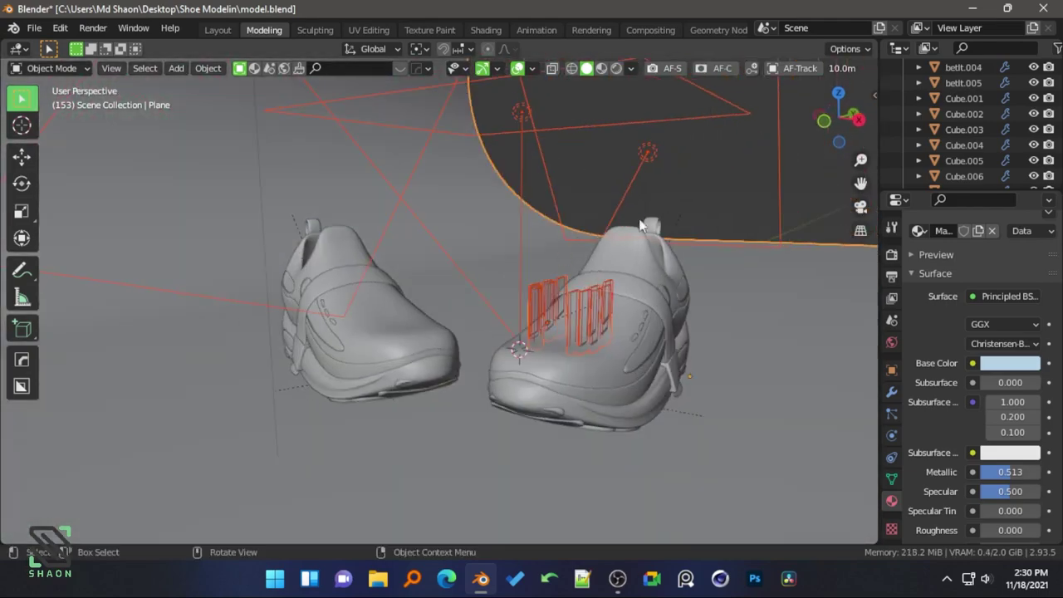
{"action": "key", "text": "alt+a"}
{"action": "mouse_move", "coordinate": [388, 343]}
{"action": "middle_mouse_down"}
{"action": "mouse_move", "coordinate": [712, 368]}
{"action": "mouse_move", "coordinate": [414, 374]}
{"action": "middle_mouse_up"}
{"action": "scroll", "coordinate": [415, 374], "scroll_direction": "down", "scroll_amount": 5}
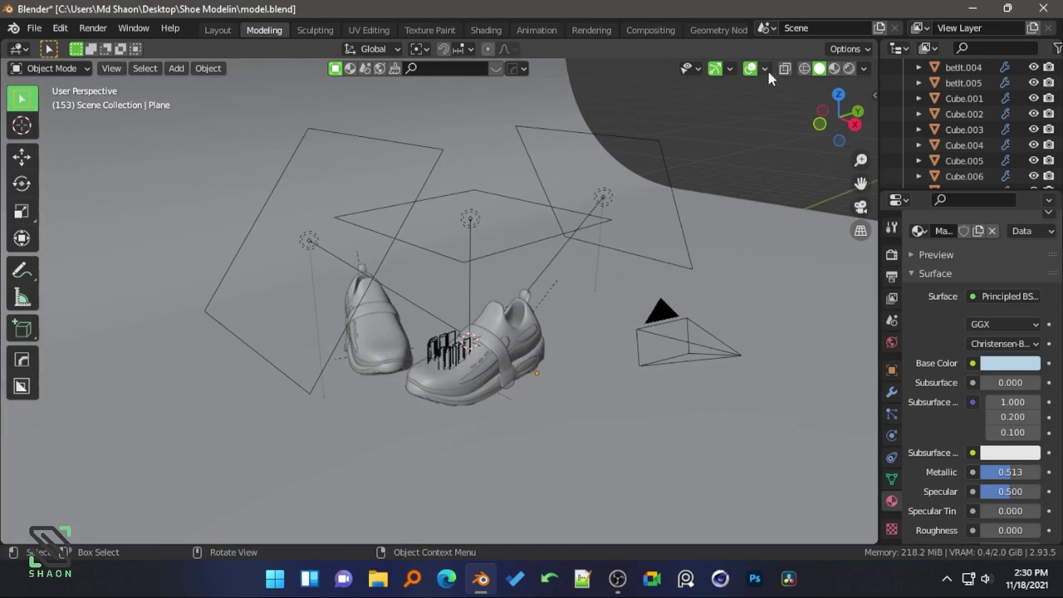
- Hide the floor and lights, then box-select and delete the left shoe from Top view
{"action": "left_click", "coordinate": [540, 205]}
{"action": "key", "text": "h"}
{"action": "key", "text": "KP_7"}
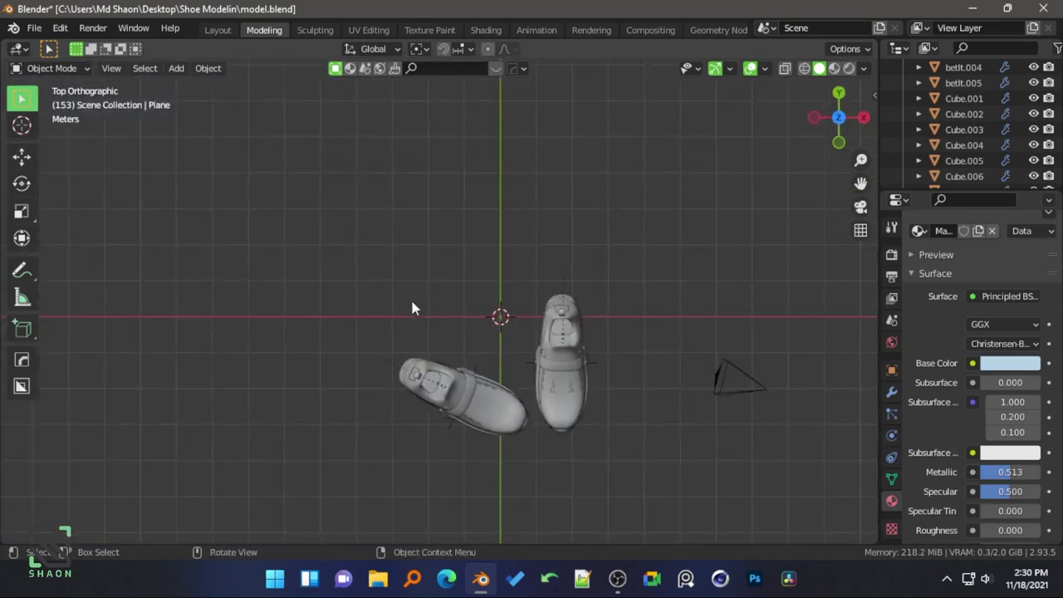
{"action": "left_click_drag", "start_coordinate": [351, 280], "coordinate": [521, 515]}
{"action": "key", "text": "Delete"}
- View the remaining shoe through the camera and unhide the floor and lights
{"action": "middle_click_drag", "start_coordinate": [520, 516], "coordinate": [519, 494]}
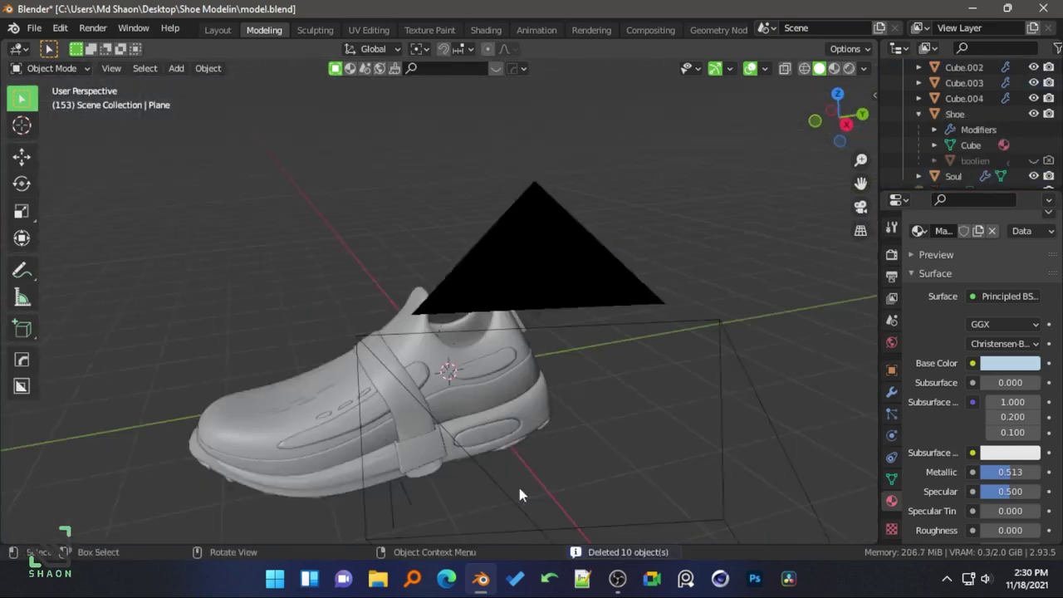
{"action": "key", "text": "KP_0"}
{"action": "key", "text": "alt+h"}
{"action": "scroll", "coordinate": [750, 340], "scroll_direction": "down", "scroll_amount": 3}
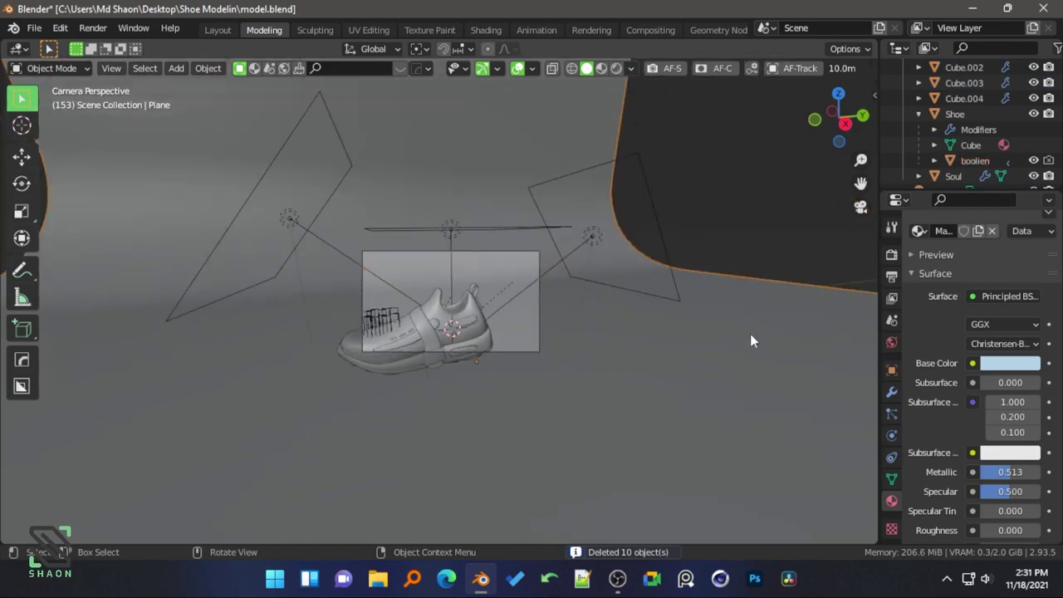
- Set the World color to an Environment Texture using a christmas_photo_studio HDR from the HDR effect folder
{"action": "left_click", "coordinate": [891, 342]}
{"action": "left_click", "coordinate": [972, 273]}
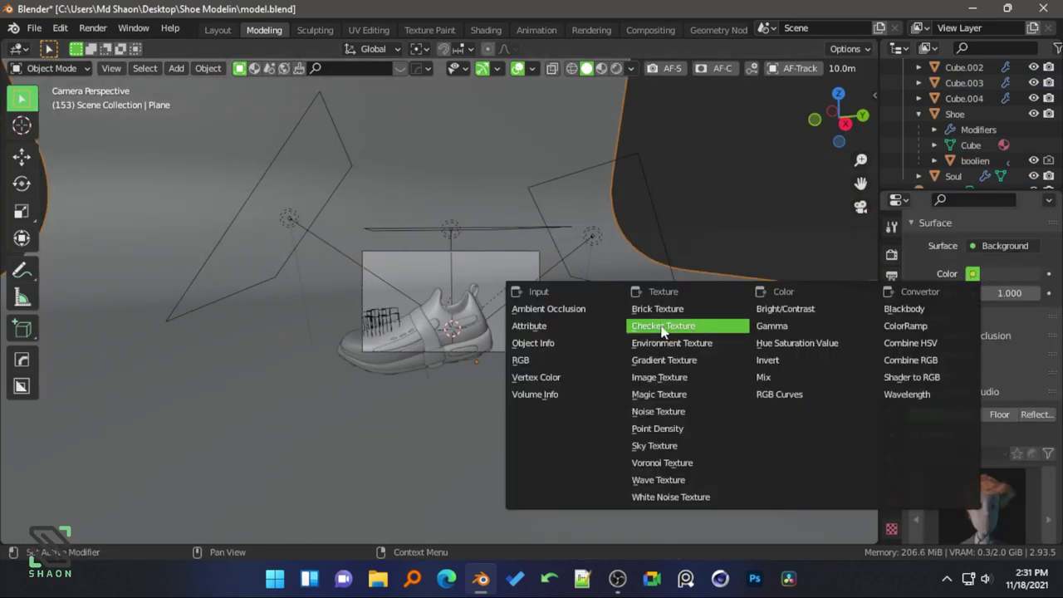
{"action": "left_click", "coordinate": [671, 343]}
{"action": "left_click", "coordinate": [1030, 293]}
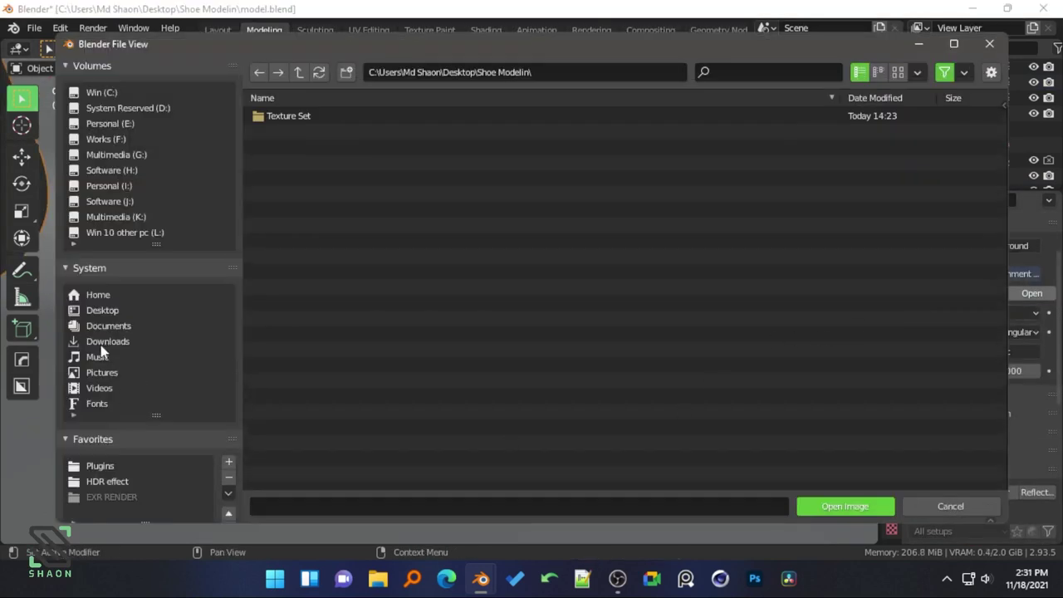
{"action": "left_click", "coordinate": [116, 482]}
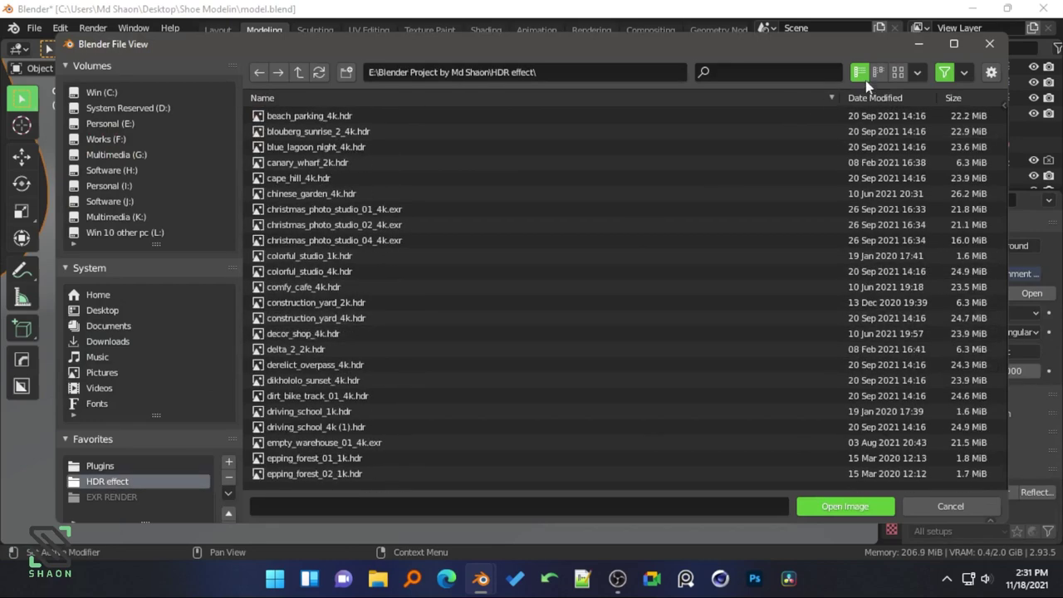
{"action": "left_click", "coordinate": [897, 73]}
{"action": "scroll", "coordinate": [354, 340], "scroll_direction": "down", "scroll_amount": 3}
{"action": "double_click", "coordinate": [314, 341]}
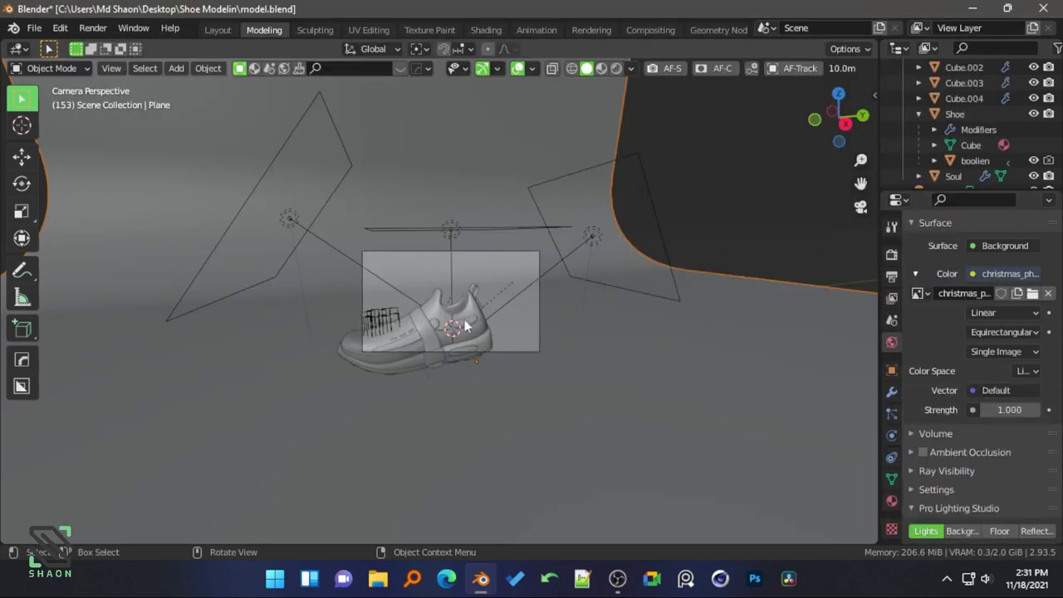
{"action": "left_click", "coordinate": [498, 272]}
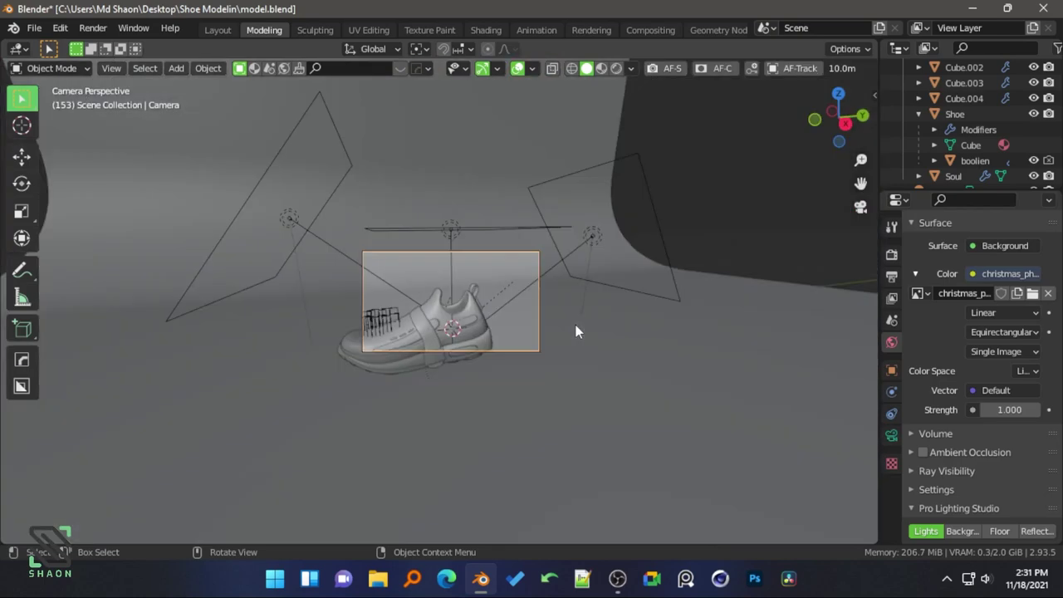
- Dolly the camera toward the shoe along its local Z axis in several moves
{"action": "key", "text": "g"}
{"action": "left_click", "coordinate": [524, 357]}
{"action": "key", "text": "g"}
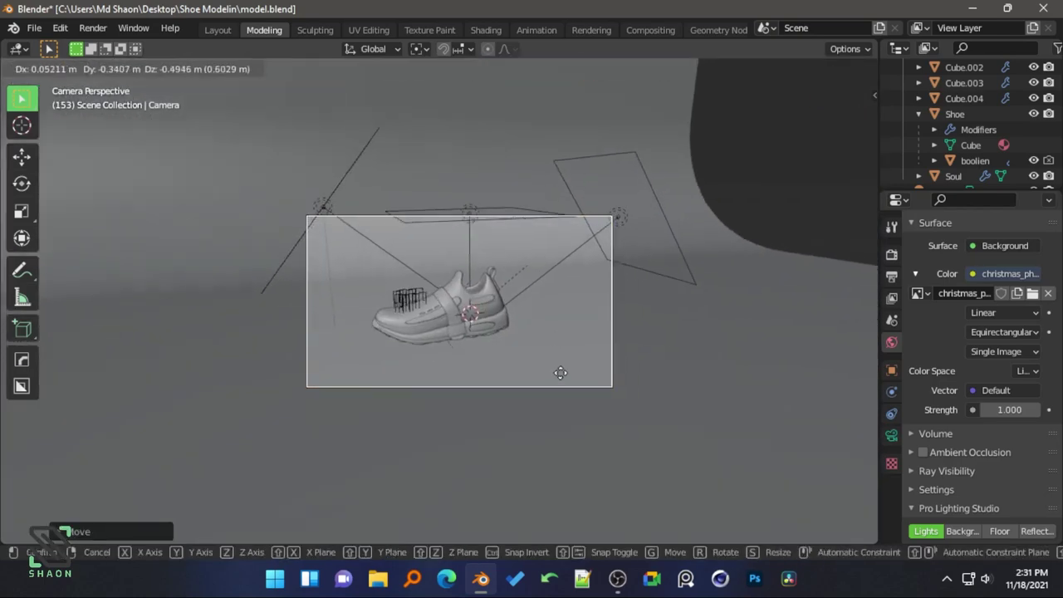
{"action": "key", "text": "z"}
{"action": "key", "text": "z"}
{"action": "left_click", "coordinate": [461, 315]}
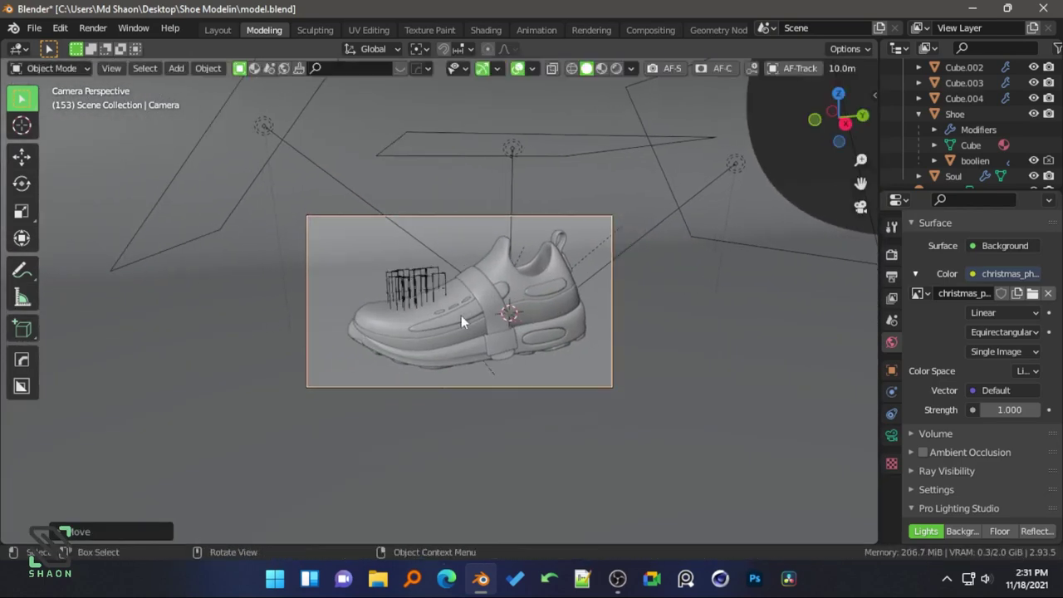
{"action": "key", "text": "g"}
{"action": "key", "text": "z"}
{"action": "key", "text": "z"}
{"action": "left_click", "coordinate": [549, 355]}
{"action": "key", "text": "g"}
{"action": "key", "text": "z"}
{"action": "key", "text": "z"}
{"action": "left_click", "coordinate": [598, 344]}
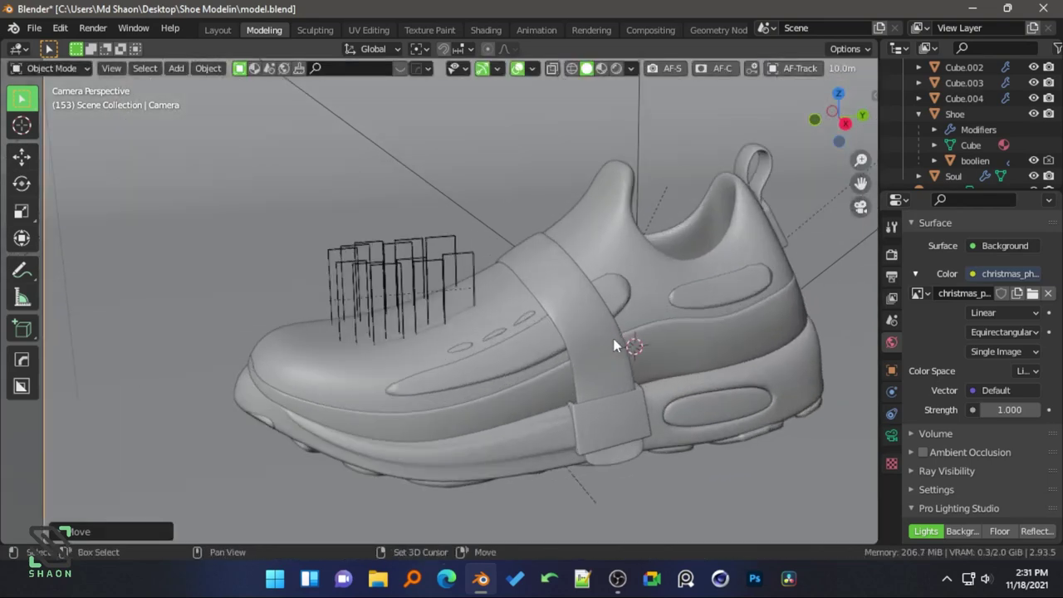
- Check the scene layout from the top view and through the camera
{"action": "left_click", "coordinate": [498, 409]}
{"action": "middle_click_drag", "start_coordinate": [551, 413], "coordinate": [532, 380]}
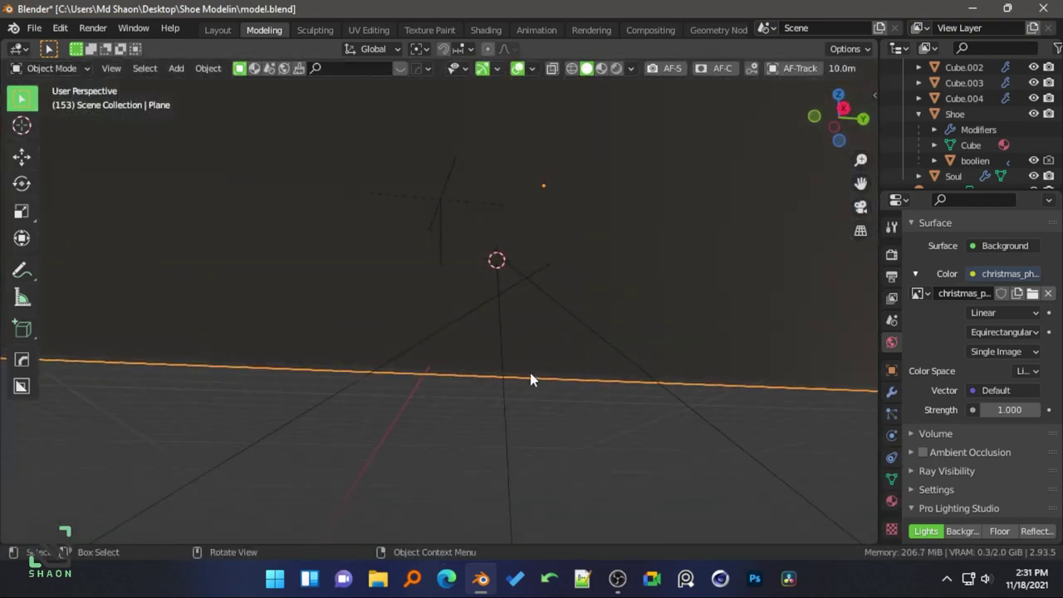
{"action": "left_click", "coordinate": [520, 458]}
{"action": "key", "text": "KP_7"}
{"action": "key", "text": "KP_0"}
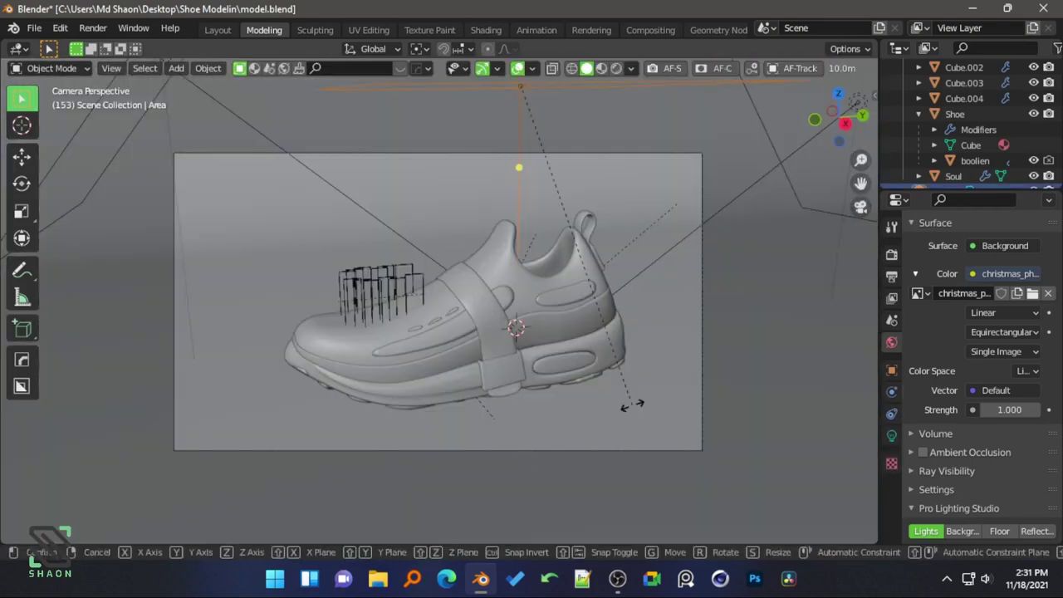
{"action": "key", "text": "r"}
{"action": "key", "text": "Escape"}
{"action": "scroll", "coordinate": [665, 351], "scroll_direction": "down", "scroll_amount": 3}
{"action": "key", "text": "KP_Decimal"}
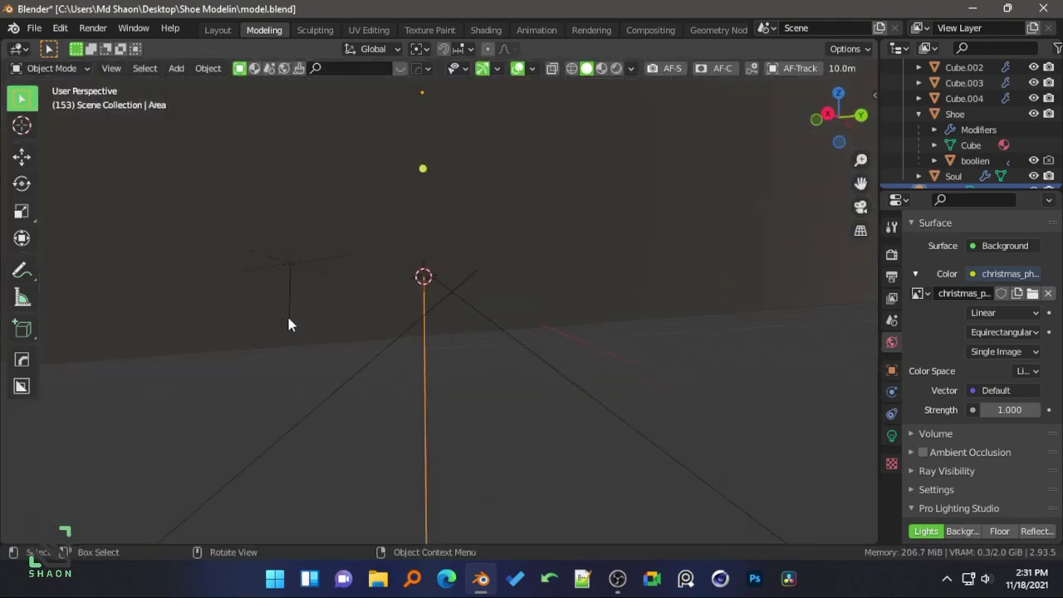
{"action": "key", "text": "KP_0"}
- Rotate the camera's tracking empty to re-aim the shot, then dolly the camera closer again
{"action": "left_click", "coordinate": [401, 373]}
{"action": "key", "text": "r"}
{"action": "left_click", "coordinate": [574, 324]}
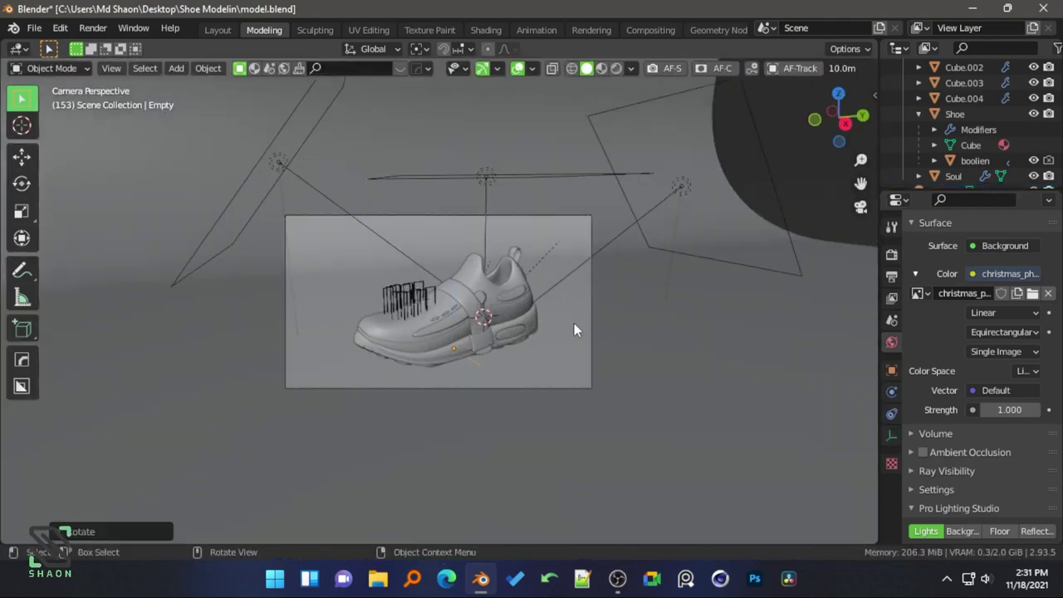
{"action": "left_click", "coordinate": [545, 218]}
{"action": "key", "text": "g"}
{"action": "key", "text": "z"}
{"action": "key", "text": "z"}
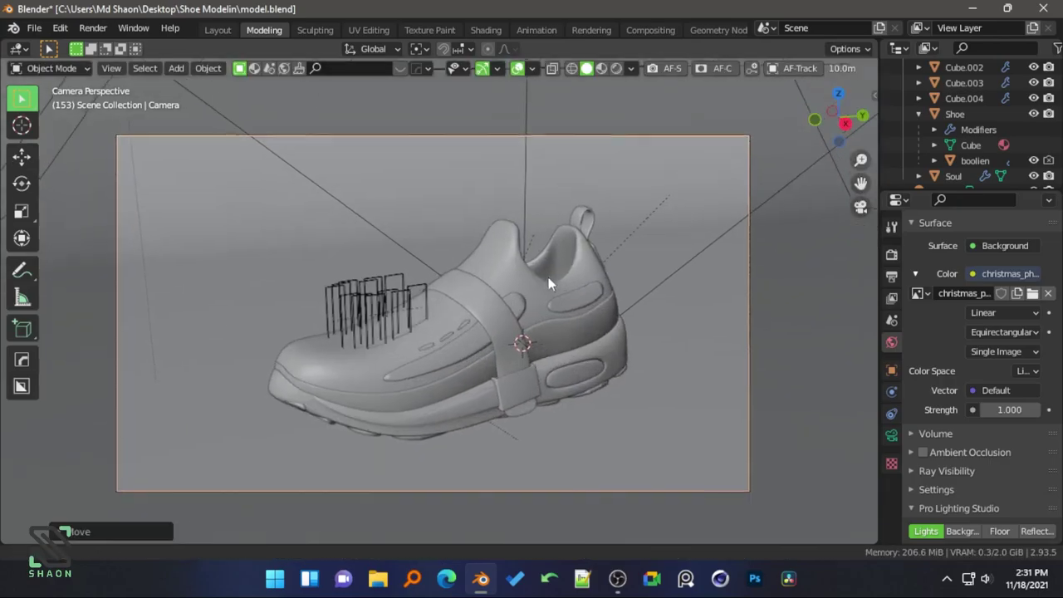
{"action": "left_click", "coordinate": [560, 152]}
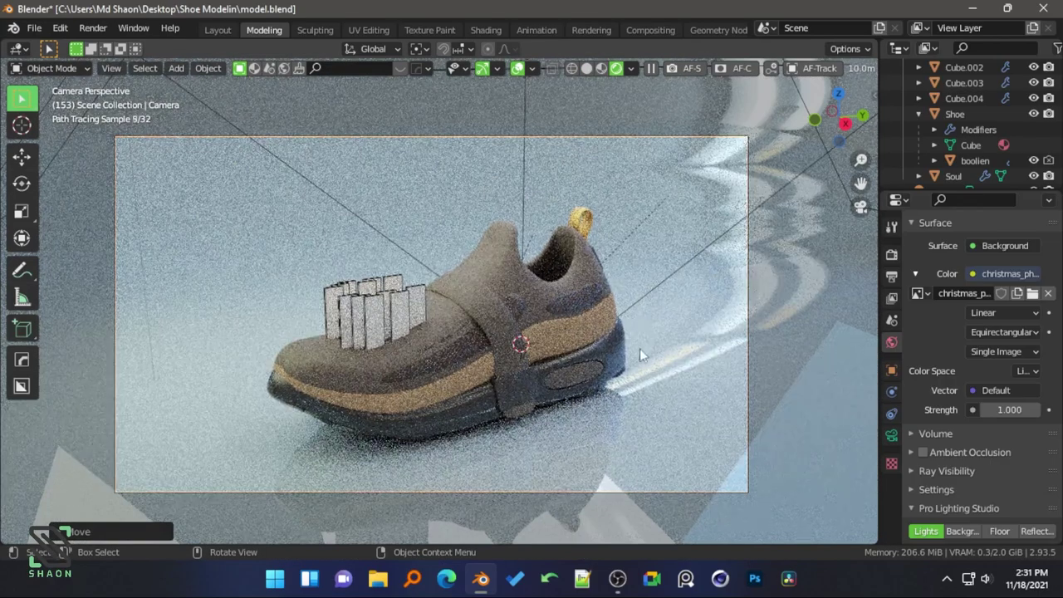
- Rotate the floor plane around the vertical Z axis
{"action": "left_click", "coordinate": [750, 350]}
{"action": "key", "text": "r"}
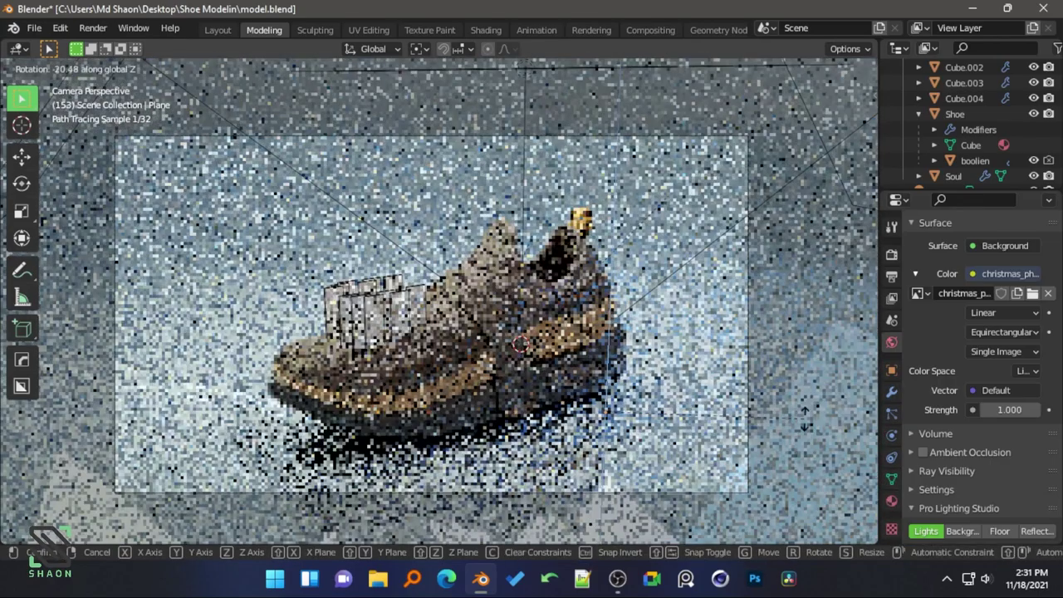
{"action": "key", "text": "z"}
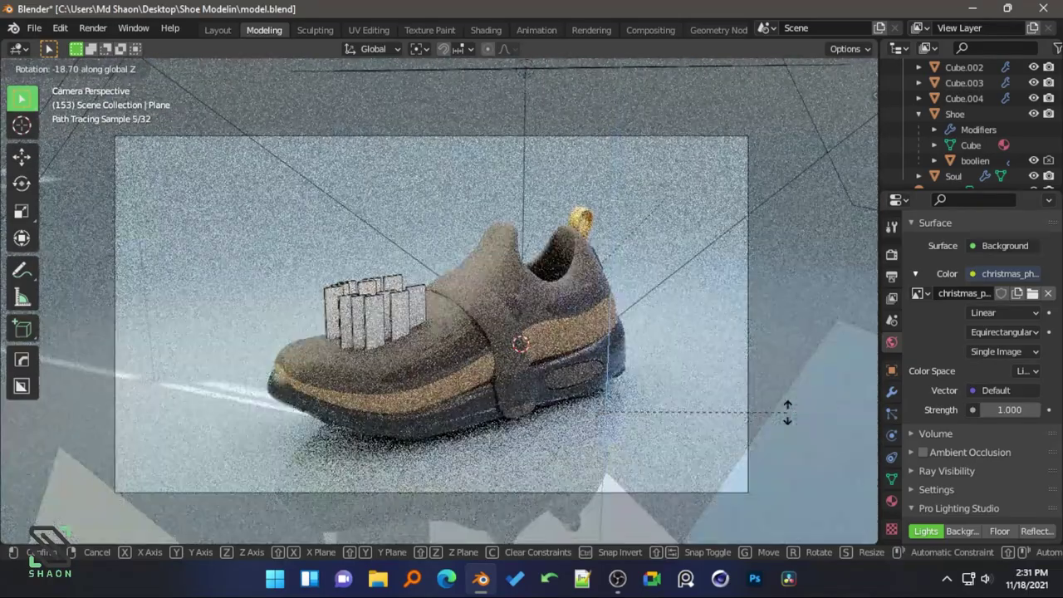
{"action": "left_click", "coordinate": [787, 411]}
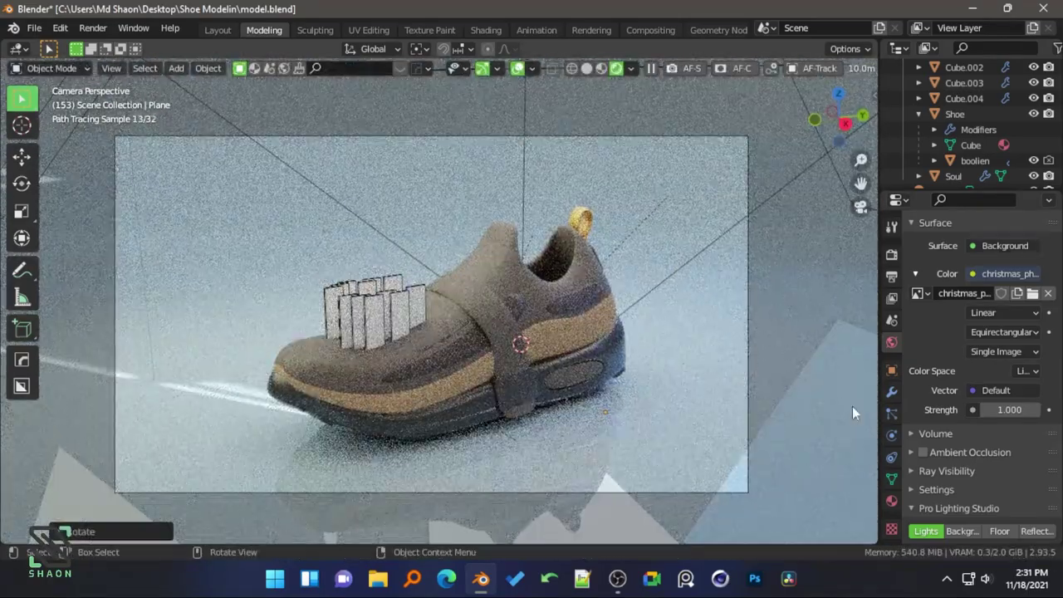
- Hide the boolean cutter blocks, leave viewport denoising off, and save the file
{"action": "left_click", "coordinate": [892, 277]}
{"action": "left_click", "coordinate": [891, 255]}
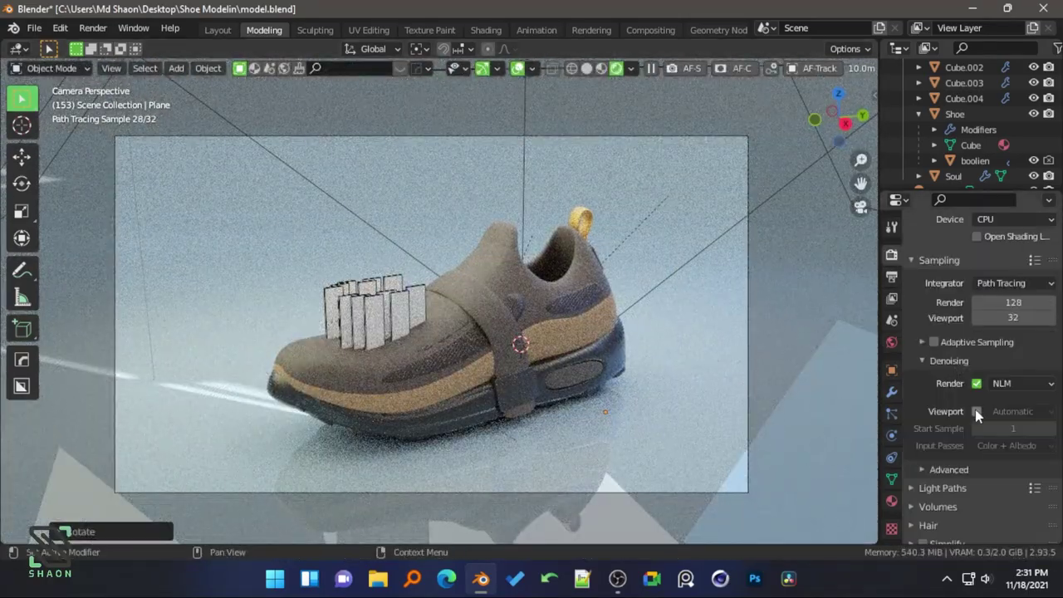
{"action": "left_click", "coordinate": [976, 411]}
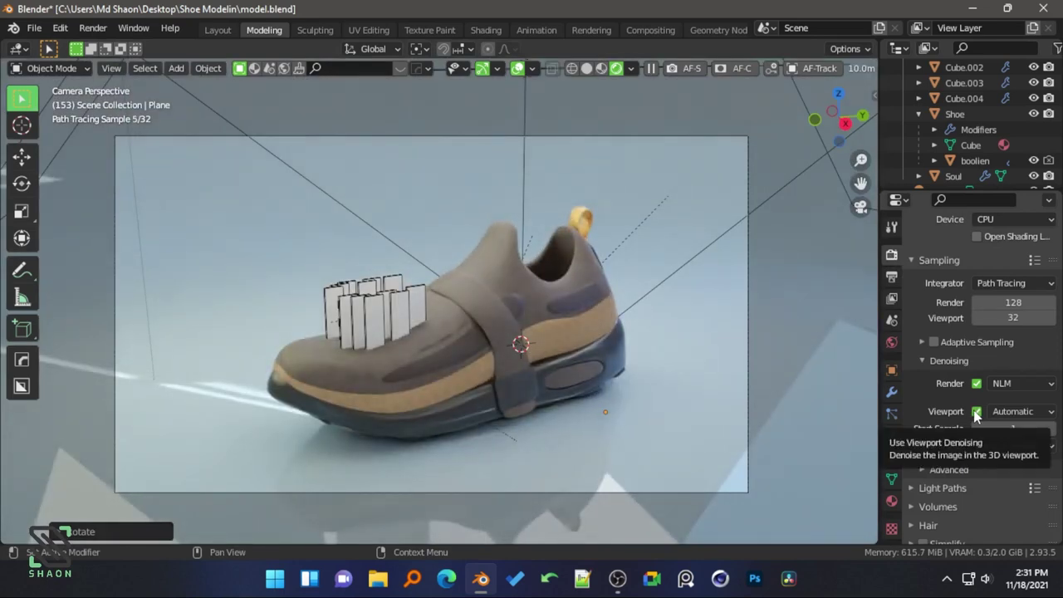
{"action": "scroll", "coordinate": [980, 124], "scroll_direction": "down", "scroll_amount": 4}
{"action": "left_click", "coordinate": [1034, 98]}
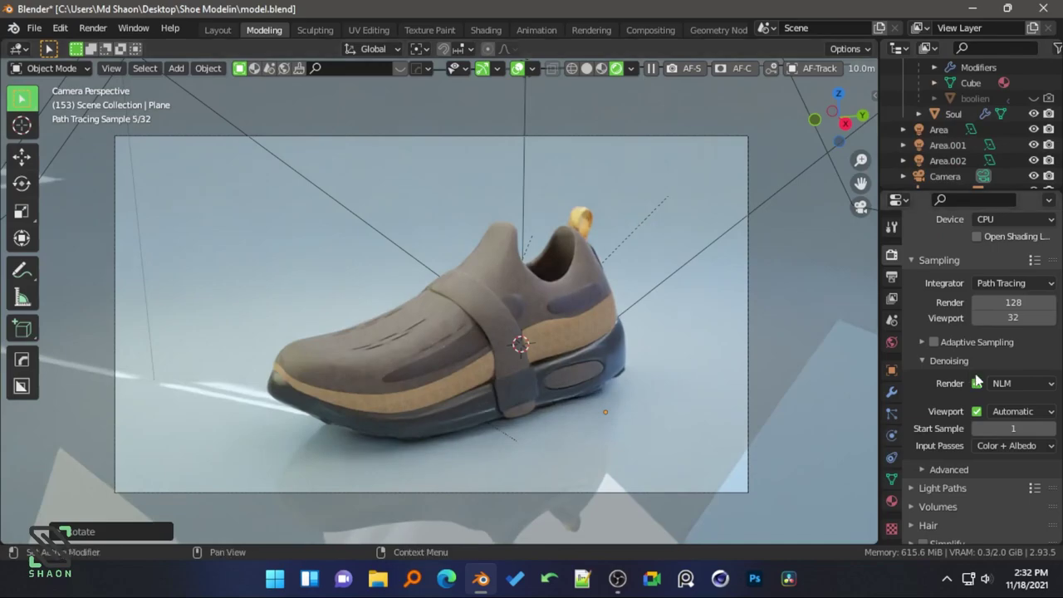
{"action": "left_click", "coordinate": [976, 412]}
{"action": "key", "text": "ctrl+s"}
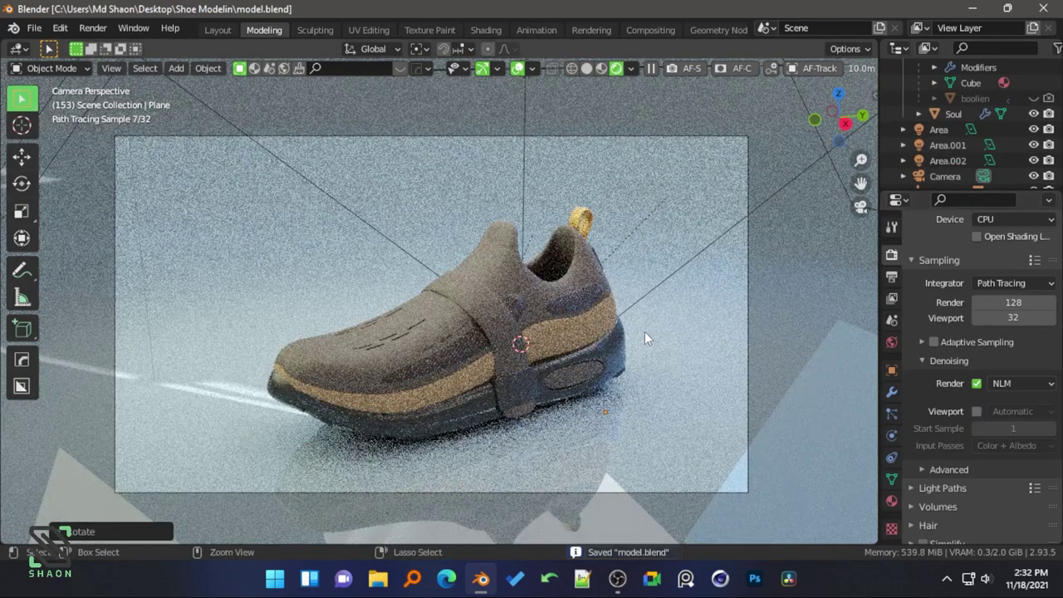
- Set Cycles render samples to 200, switch the viewport to Solid shading, and save
{"action": "double_click", "coordinate": [1013, 303]}
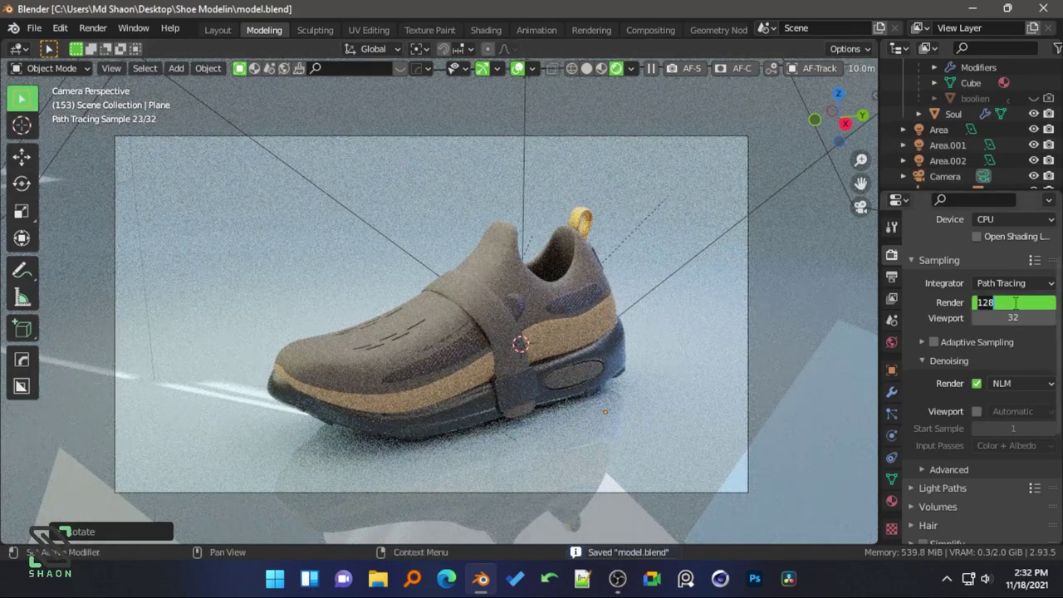
{"action": "type", "text": "200"}
{"action": "key", "text": "Return"}
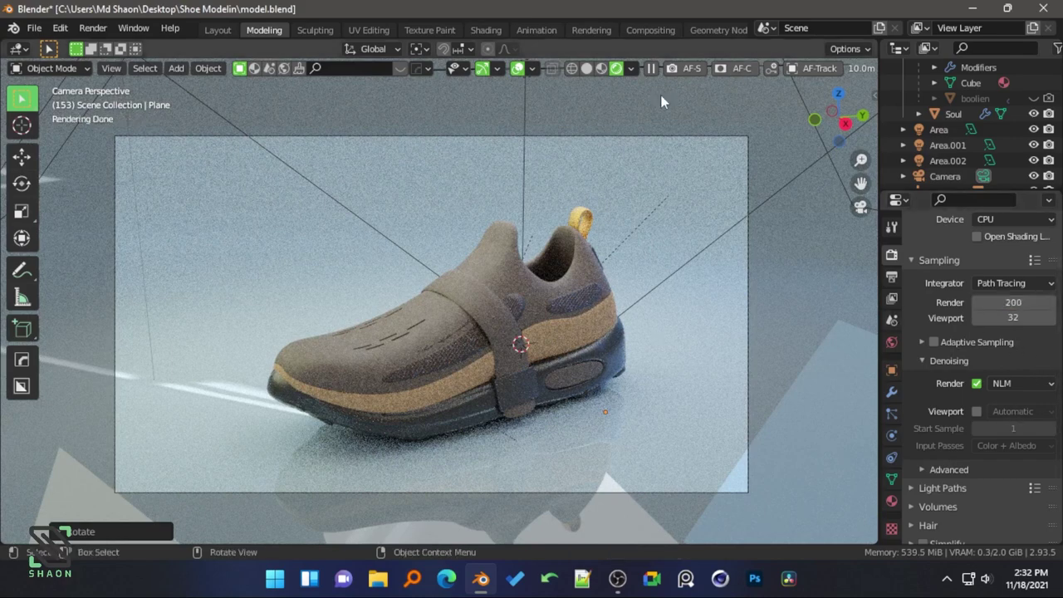
{"action": "left_click", "coordinate": [587, 68]}
{"action": "key", "text": "ctrl+s"}
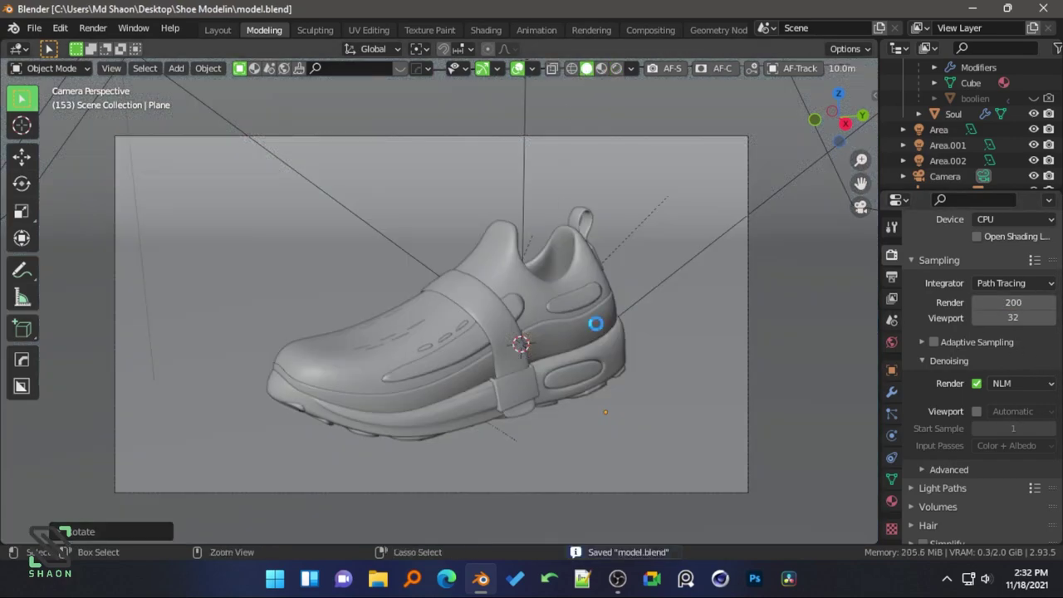
- Render the current frame from the camera with Render > Render Image
{"action": "scroll", "coordinate": [597, 331], "scroll_direction": "down", "scroll_amount": 2}
{"action": "scroll", "coordinate": [597, 331], "scroll_direction": "up", "scroll_amount": 1}
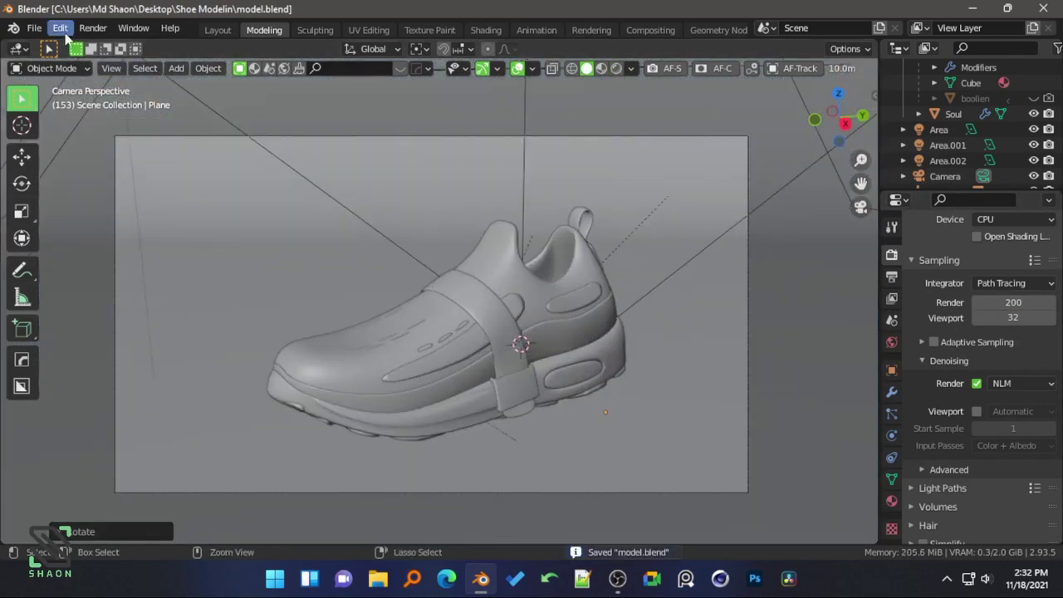
{"action": "left_click", "coordinate": [92, 28]}
{"action": "left_click", "coordinate": [99, 46]}
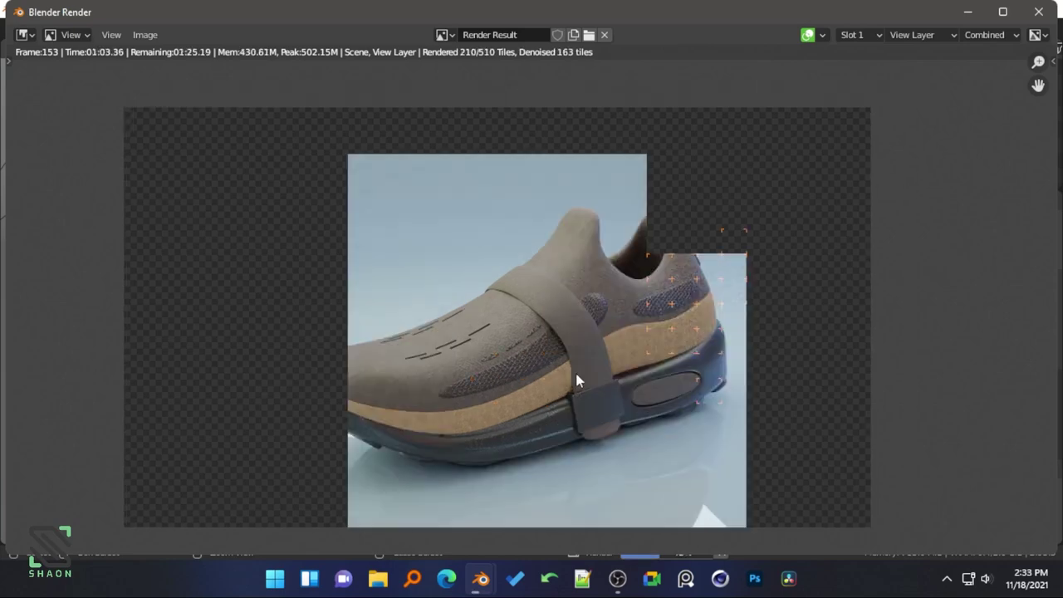
- Let the Cycles render of frame 153 finish, then close the render window
{"action": "scroll", "coordinate": [705, 304], "scroll_direction": "up", "scroll_amount": 3}
{"action": "middle_click_drag", "start_coordinate": [705, 304], "coordinate": [698, 306]}
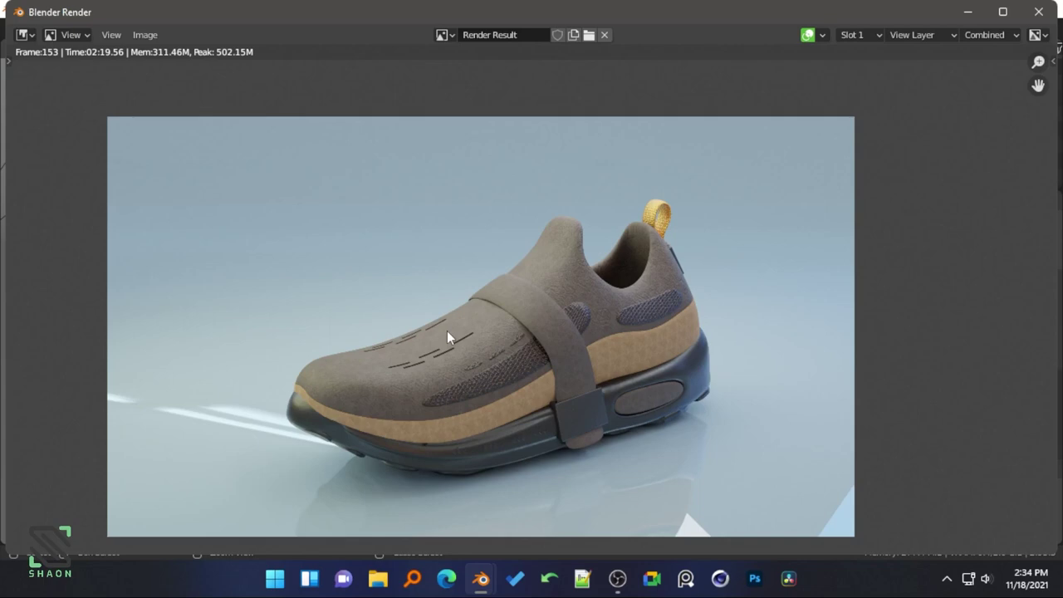
{"action": "scroll", "coordinate": [447, 331], "scroll_direction": "up", "scroll_amount": 1}
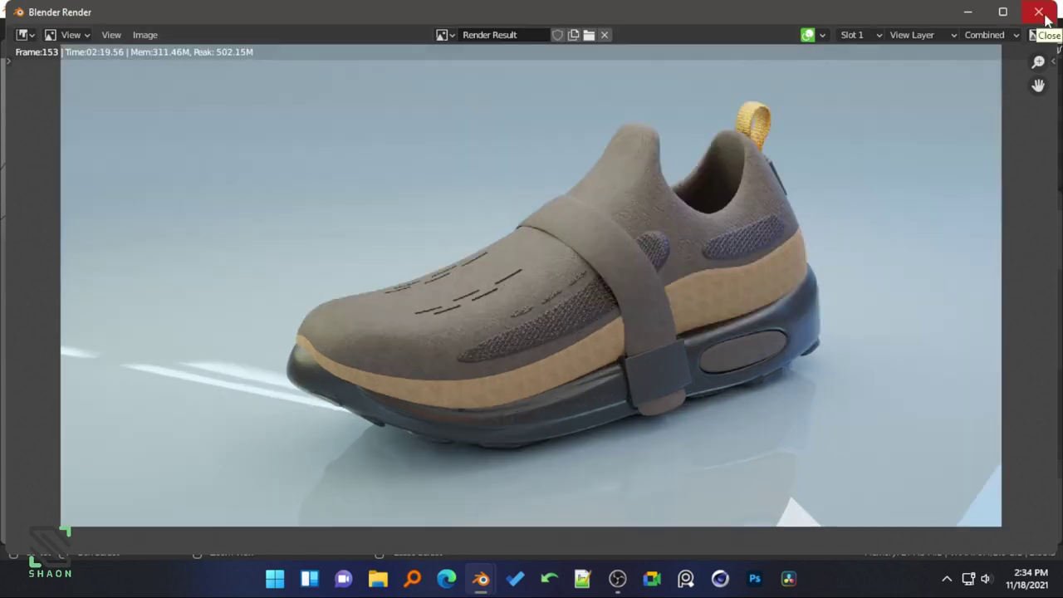
{"action": "left_click", "coordinate": [1039, 11]}
- In the Compositing workspace enable Use Nodes and spread out the Render Layers and Composite nodes
{"action": "left_click", "coordinate": [639, 30]}
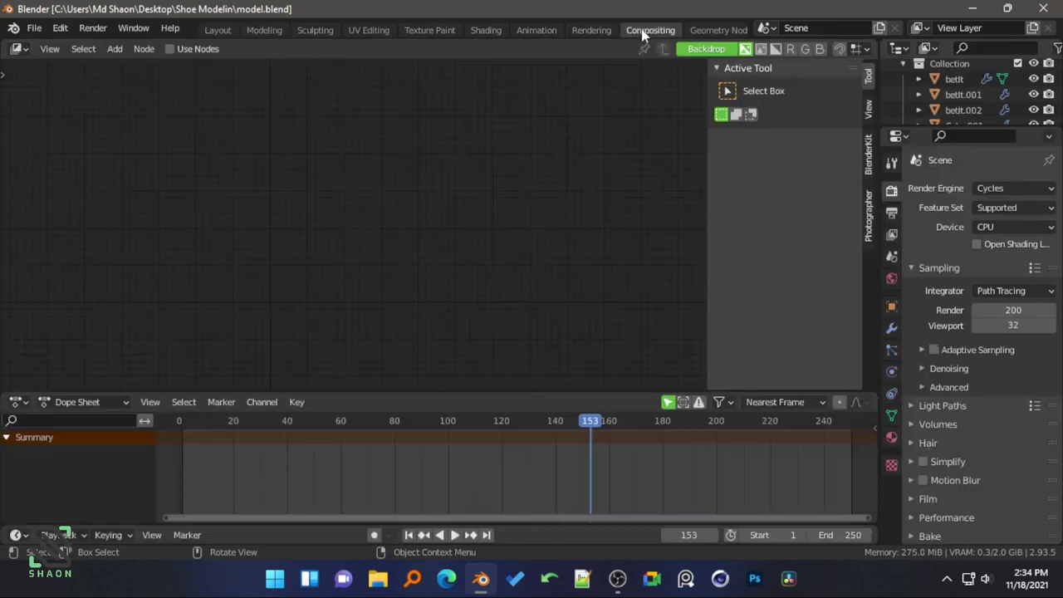
{"action": "left_click", "coordinate": [196, 49]}
{"action": "scroll", "coordinate": [205, 96], "scroll_direction": "up", "scroll_amount": 2}
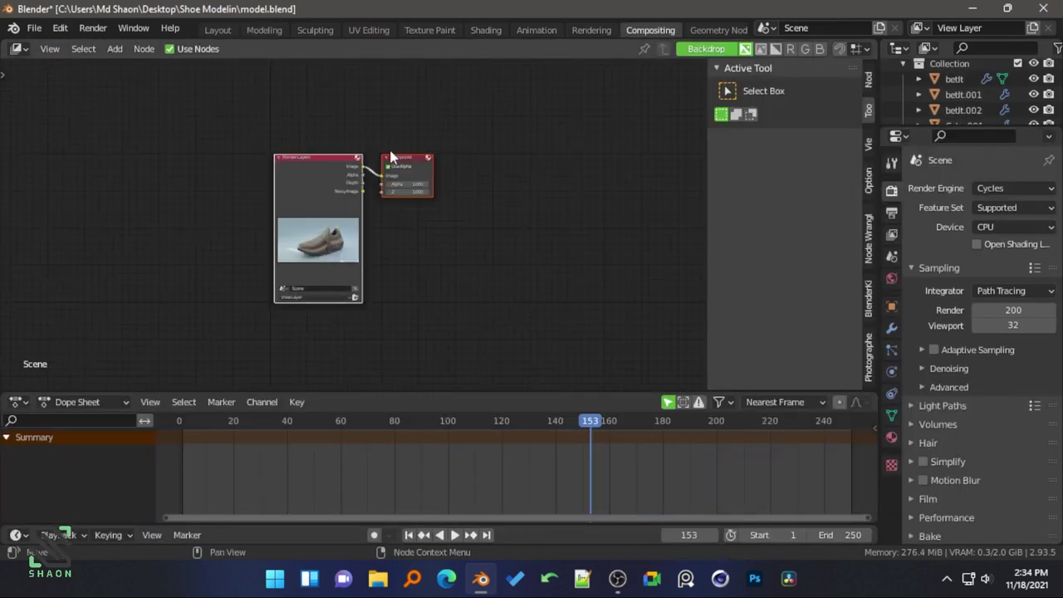
{"action": "left_click_drag", "start_coordinate": [399, 157], "coordinate": [493, 157]}
{"action": "left_click_drag", "start_coordinate": [316, 158], "coordinate": [177, 158]}
- Add a Viewer node and connect the Render Layers Image output to it
{"action": "key", "text": "shift+a"}
{"action": "type", "text": "view"}
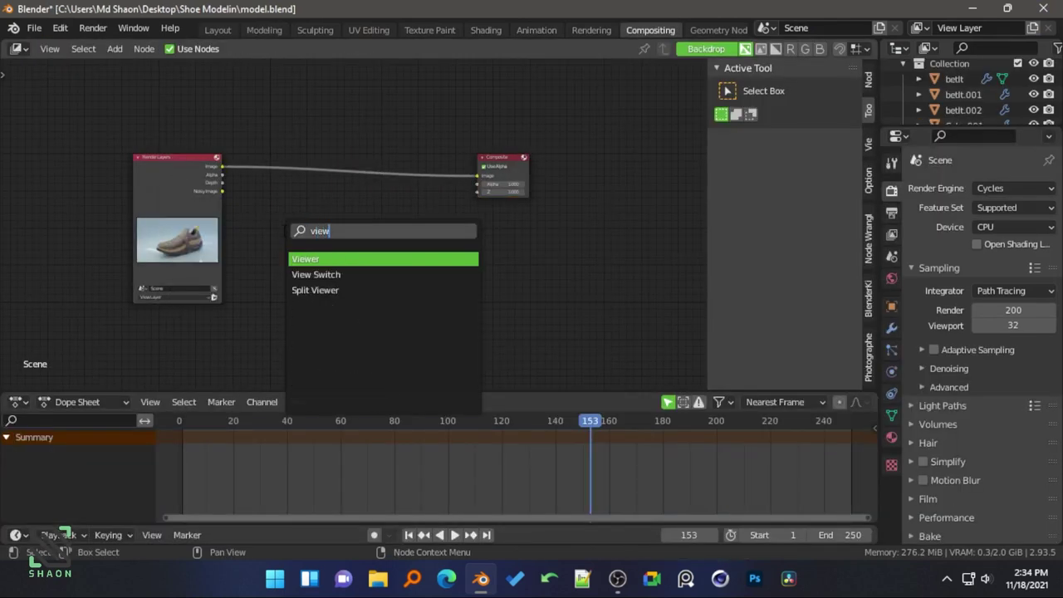
{"action": "left_click", "coordinate": [309, 274]}
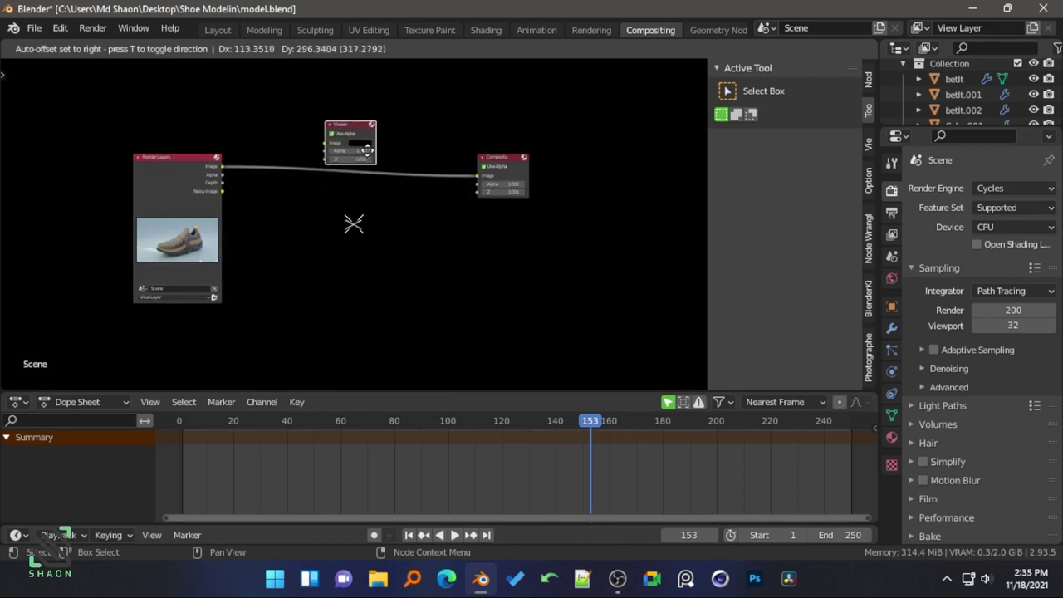
{"action": "left_click", "coordinate": [413, 134]}
{"action": "left_click_drag", "start_coordinate": [223, 166], "coordinate": [382, 128]}
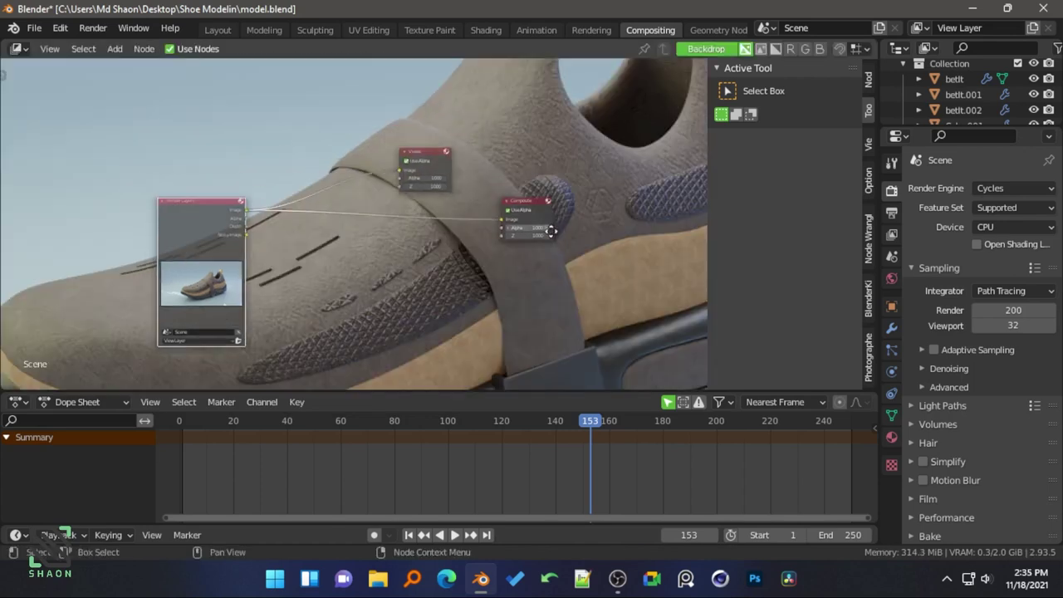
{"action": "key", "text": "g"}
{"action": "left_click", "coordinate": [85, 176]}
- Insert a Color Balance node into the link feeding the Viewer
{"action": "key", "text": "shift+a"}
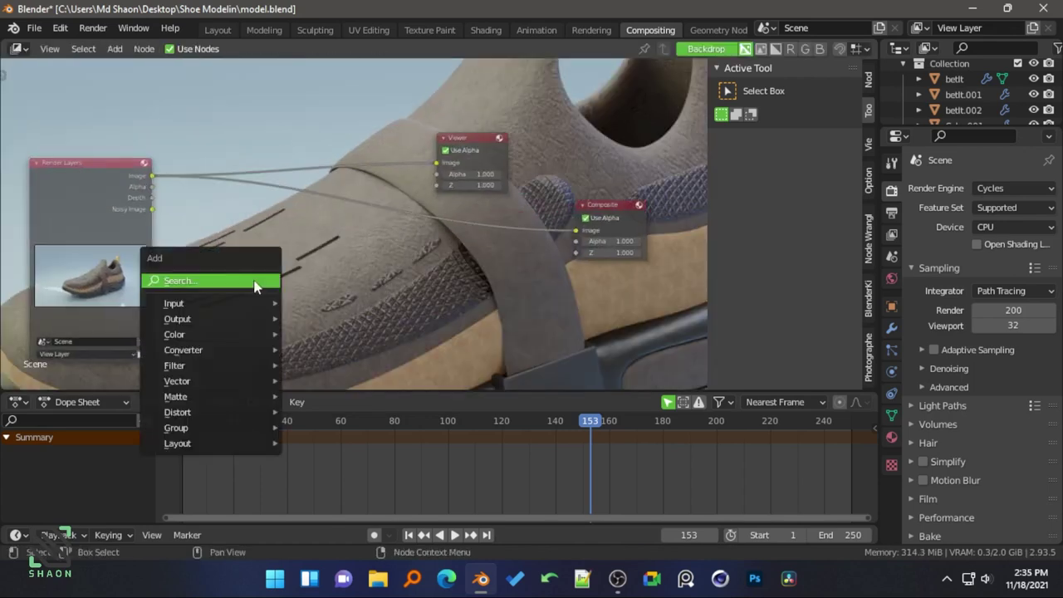
{"action": "type", "text": "color"}
{"action": "left_click", "coordinate": [290, 356]}
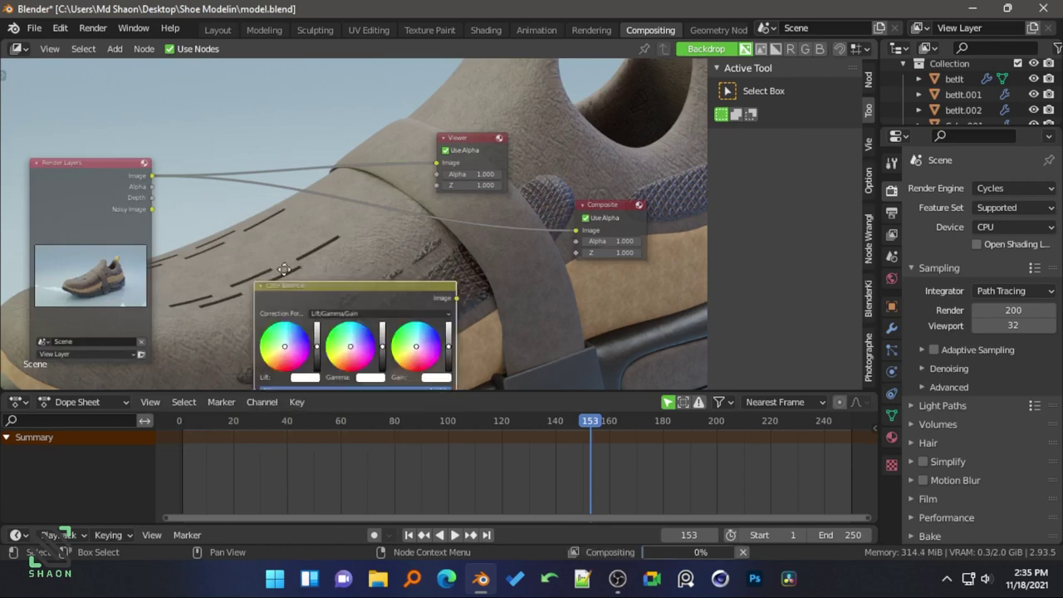
{"action": "left_click", "coordinate": [241, 216]}
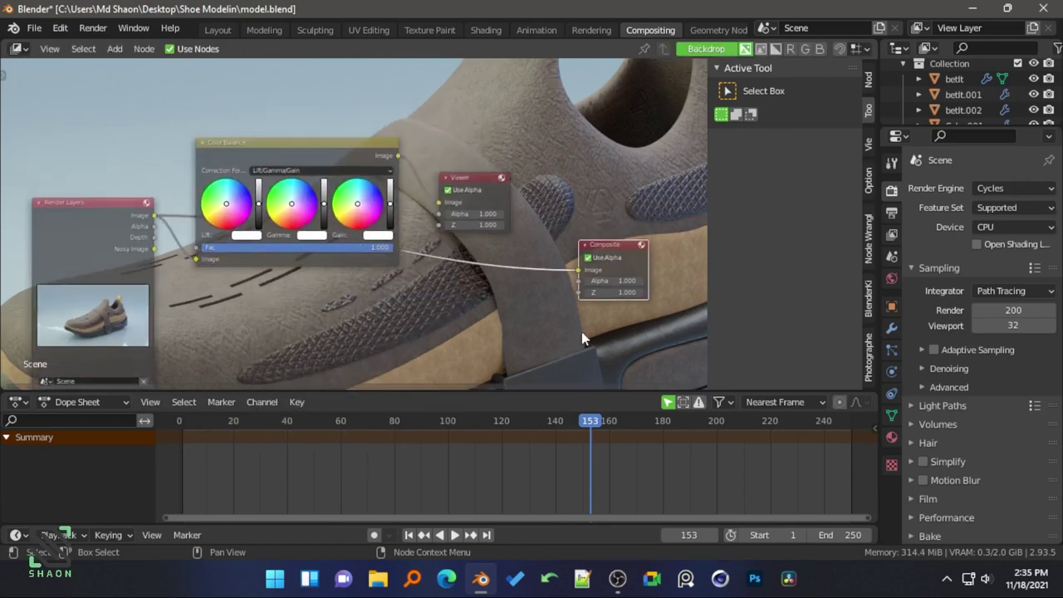
{"action": "left_click_drag", "start_coordinate": [597, 250], "coordinate": [578, 319]}
{"action": "mouse_move", "coordinate": [452, 180]}
{"action": "left_mouse_down"}
{"action": "mouse_move", "coordinate": [550, 193]}
{"action": "mouse_move", "coordinate": [409, 219]}
{"action": "left_mouse_up"}
{"action": "scroll", "coordinate": [358, 320], "scroll_direction": "up", "scroll_amount": 4}
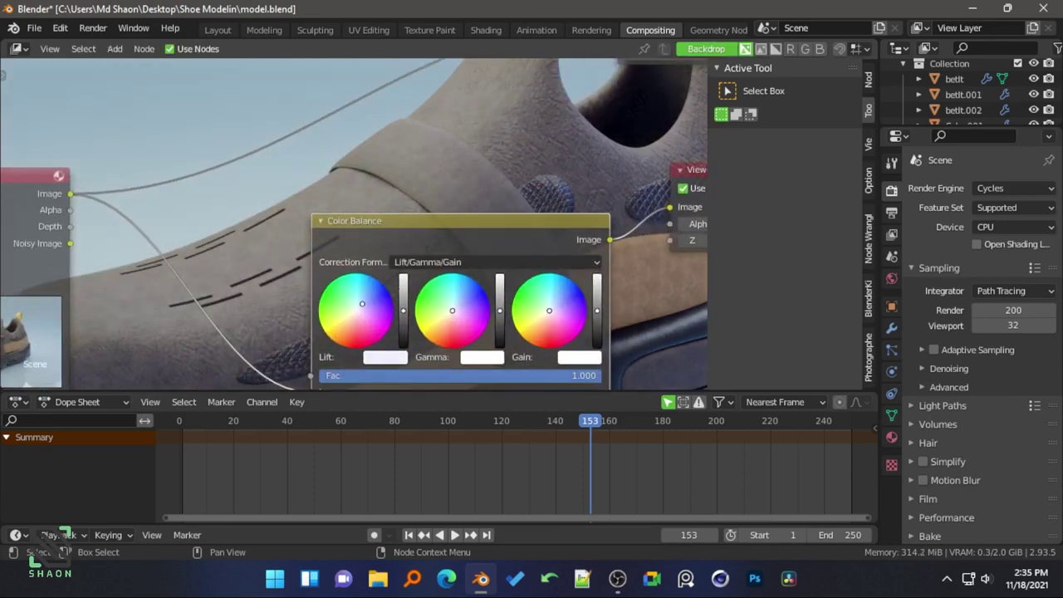
- Tint the Color Balance Lift wheel slightly toward blue
{"action": "left_click_drag", "start_coordinate": [359, 320], "coordinate": [362, 303]}
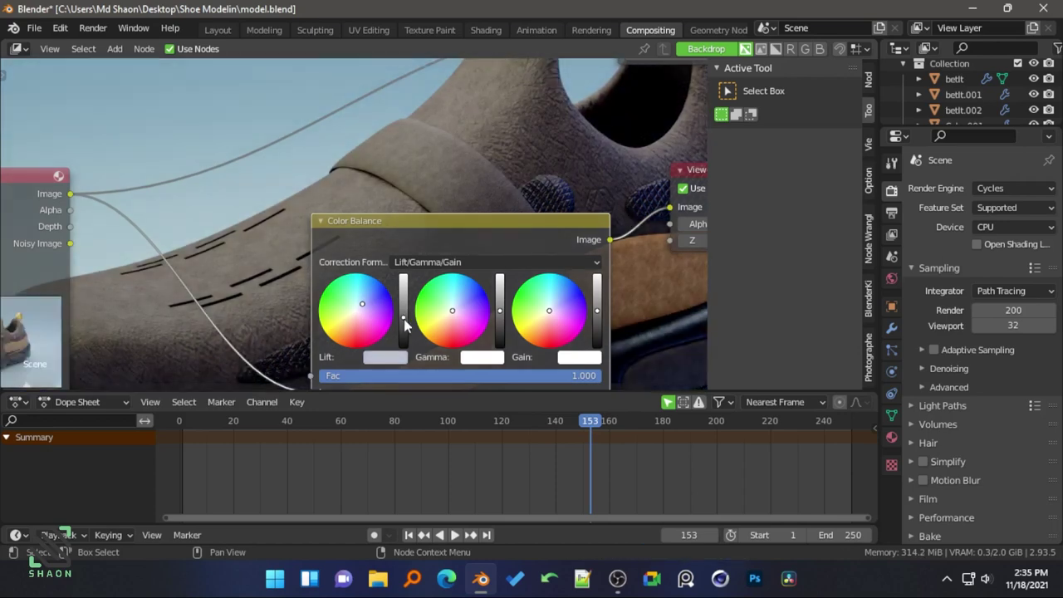
{"action": "scroll", "coordinate": [357, 241], "scroll_direction": "down", "scroll_amount": 1}
{"action": "scroll", "coordinate": [358, 240], "scroll_direction": "down", "scroll_amount": 4}
{"action": "scroll", "coordinate": [432, 312], "scroll_direction": "up", "scroll_amount": 4}
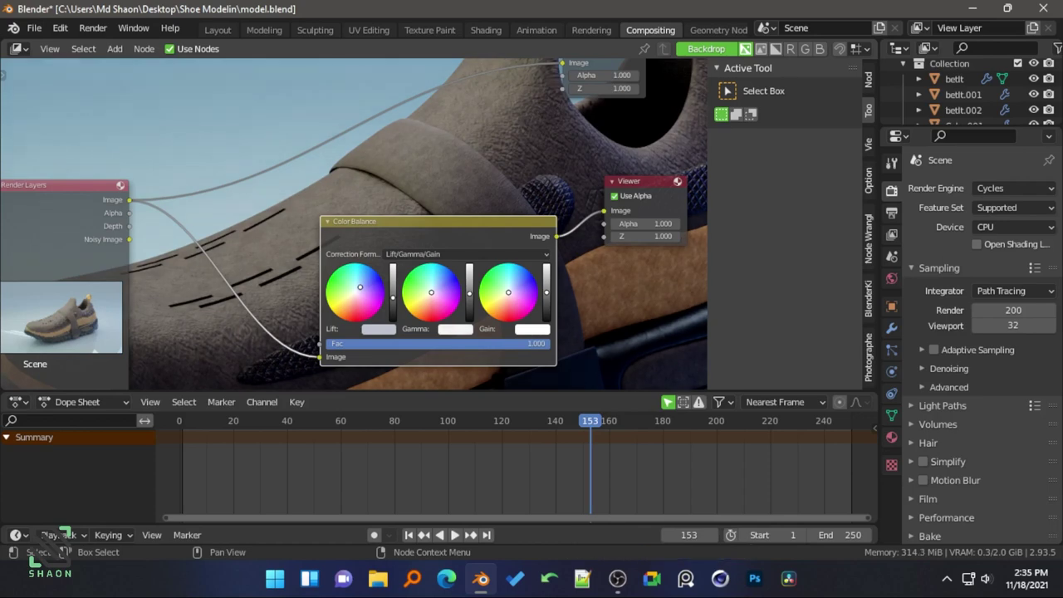
{"action": "scroll", "coordinate": [449, 158], "scroll_direction": "down", "scroll_amount": 4}
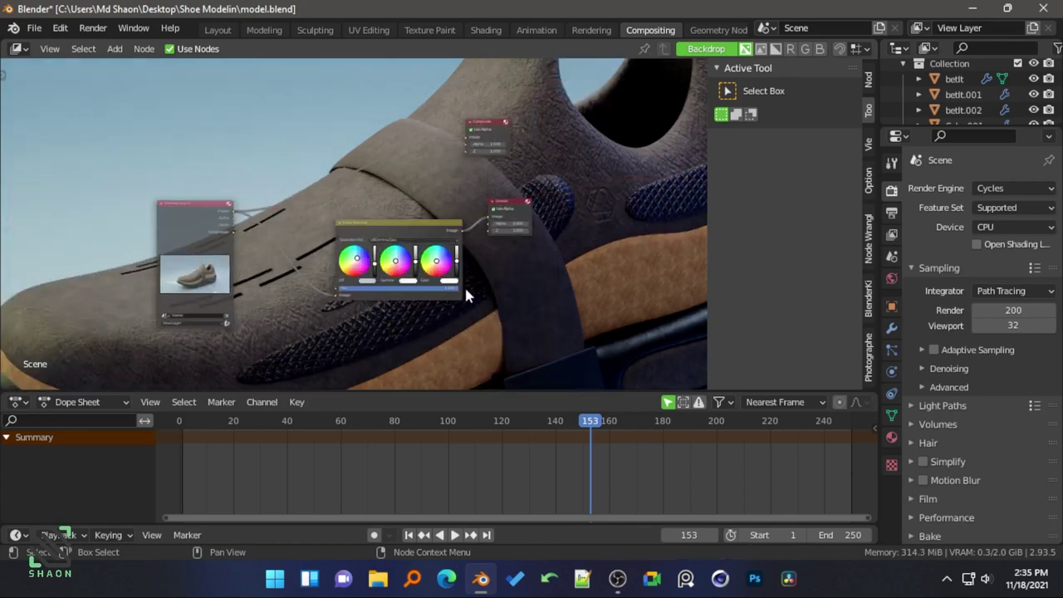
{"action": "scroll", "coordinate": [483, 244], "scroll_direction": "up", "scroll_amount": 2}
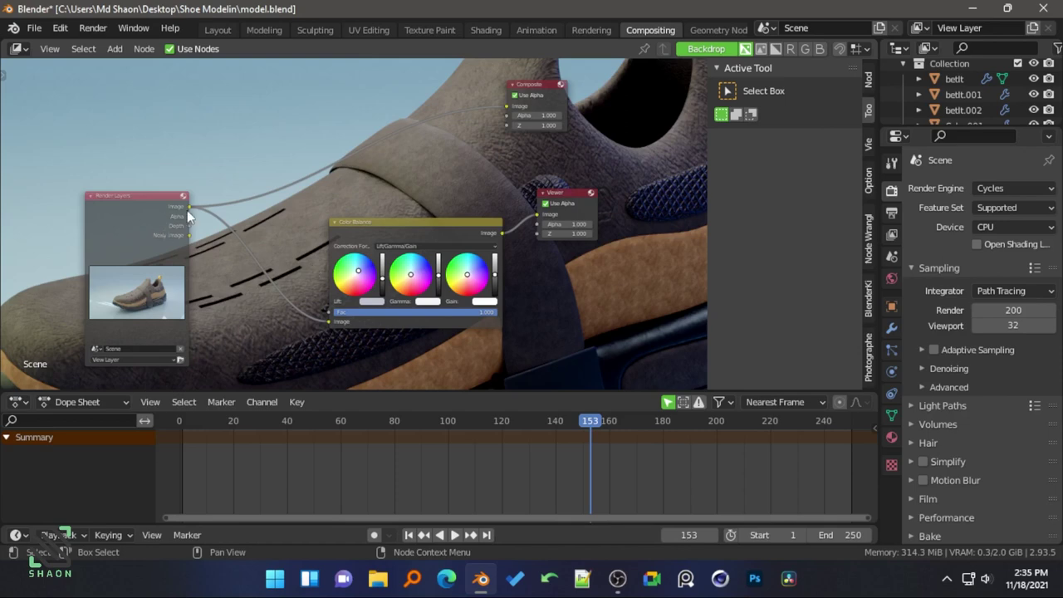
- Feed the Color Balance output into the Composite node and tidy the node layout
{"action": "left_click_drag", "start_coordinate": [528, 124], "coordinate": [638, 143]}
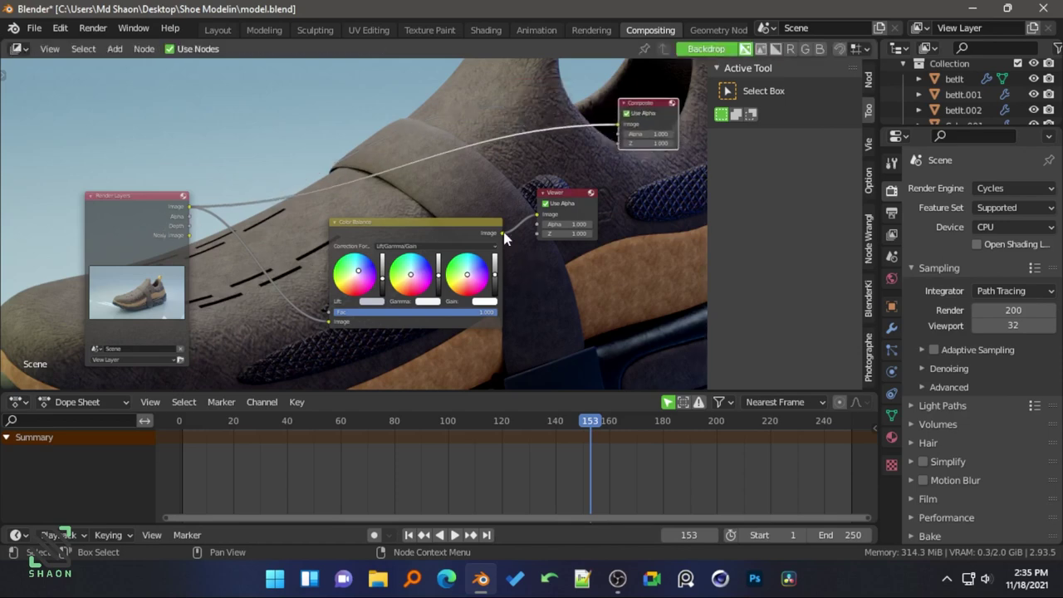
{"action": "left_click_drag", "start_coordinate": [502, 233], "coordinate": [627, 119]}
{"action": "left_click_drag", "start_coordinate": [415, 222], "coordinate": [341, 173]}
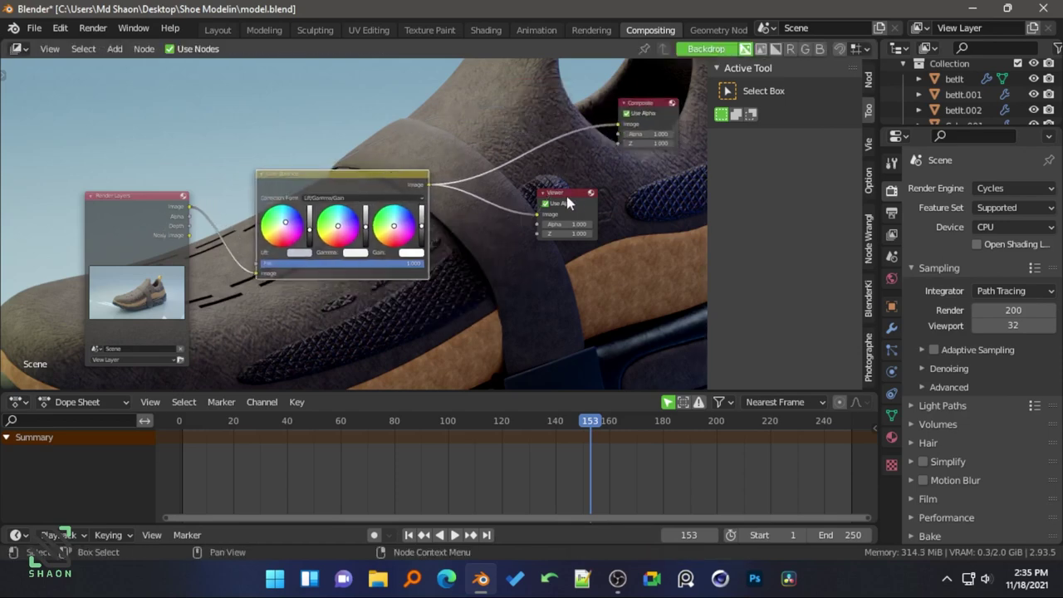
{"action": "left_click_drag", "start_coordinate": [565, 193], "coordinate": [617, 227]}
{"action": "scroll", "coordinate": [498, 203], "scroll_direction": "down", "scroll_amount": 2}
{"action": "scroll", "coordinate": [474, 240], "scroll_direction": "down", "scroll_amount": 3}
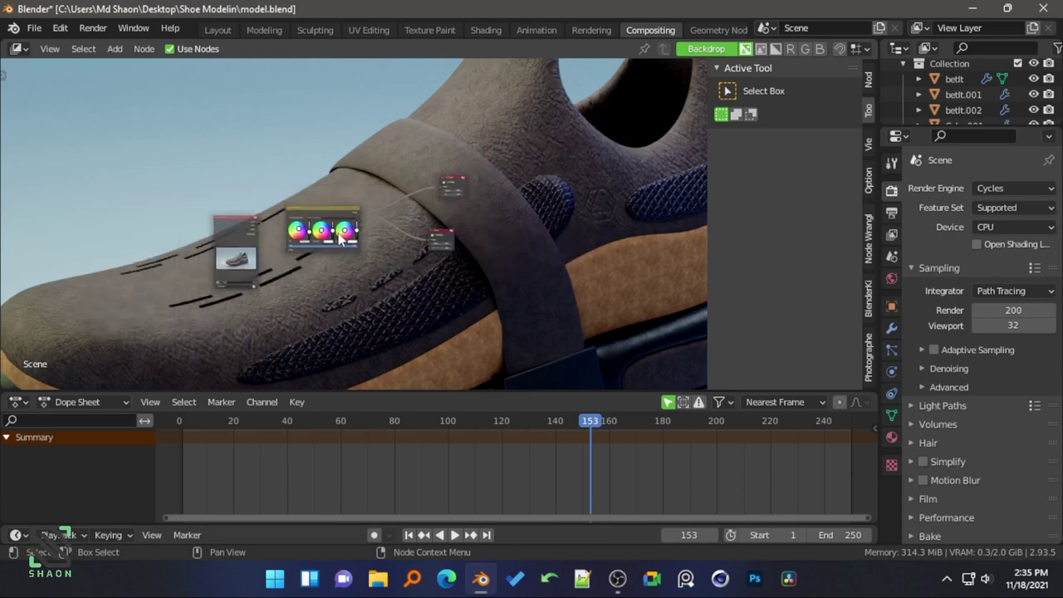
{"action": "left_click", "coordinate": [591, 29]}
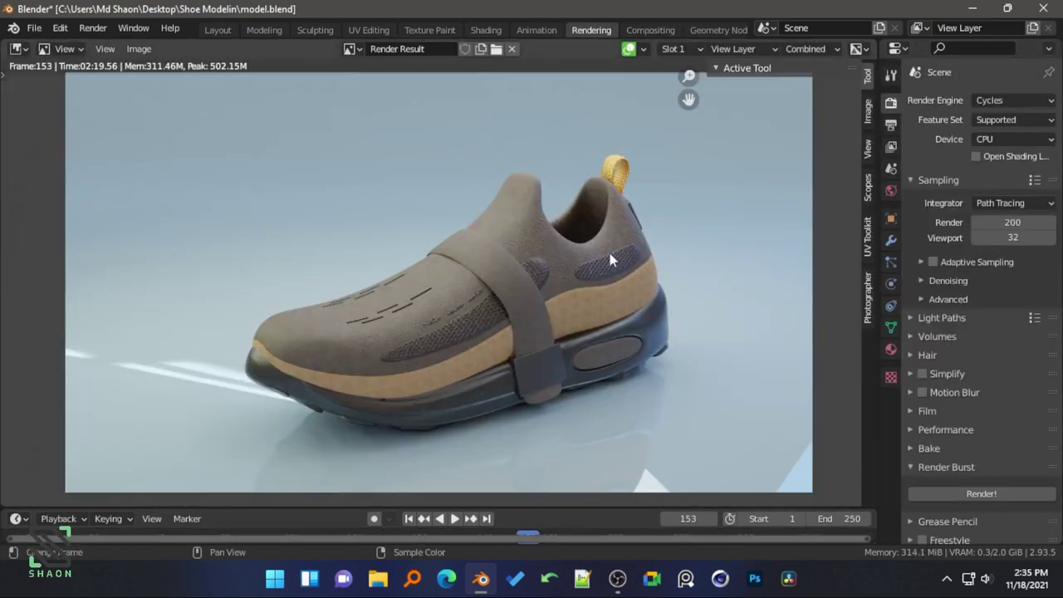
- Save a copy of the render as a PNG named 'first rend' in the Shoe Modelin folder
{"action": "scroll", "coordinate": [595, 259], "scroll_direction": "down", "scroll_amount": 1}
{"action": "scroll", "coordinate": [593, 256], "scroll_direction": "up", "scroll_amount": 3}
{"action": "scroll", "coordinate": [450, 238], "scroll_direction": "down", "scroll_amount": 1}
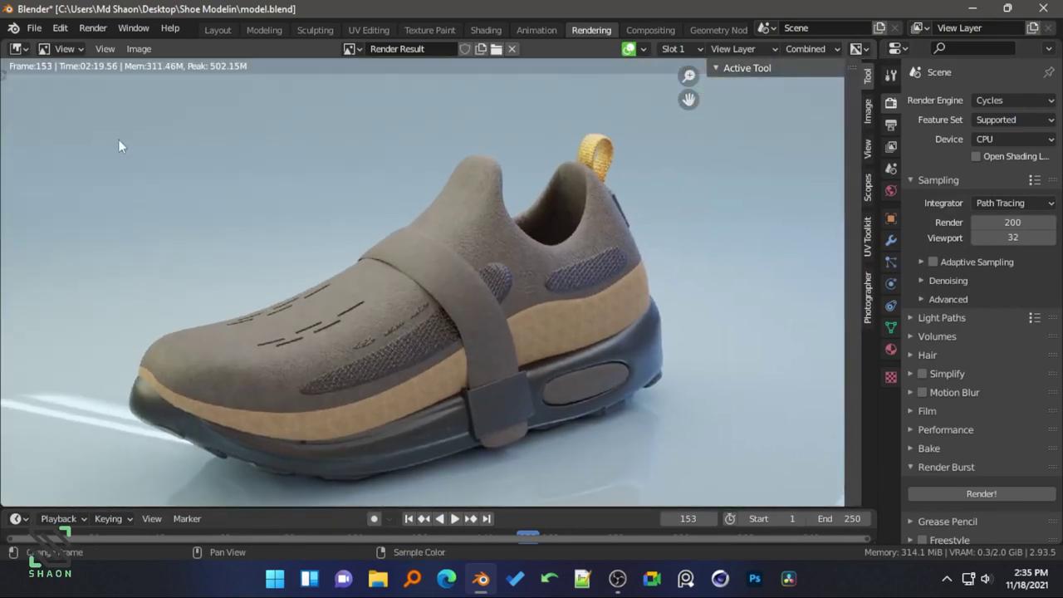
{"action": "left_click", "coordinate": [34, 27]}
{"action": "left_click", "coordinate": [139, 49]}
{"action": "left_click", "coordinate": [168, 174]}
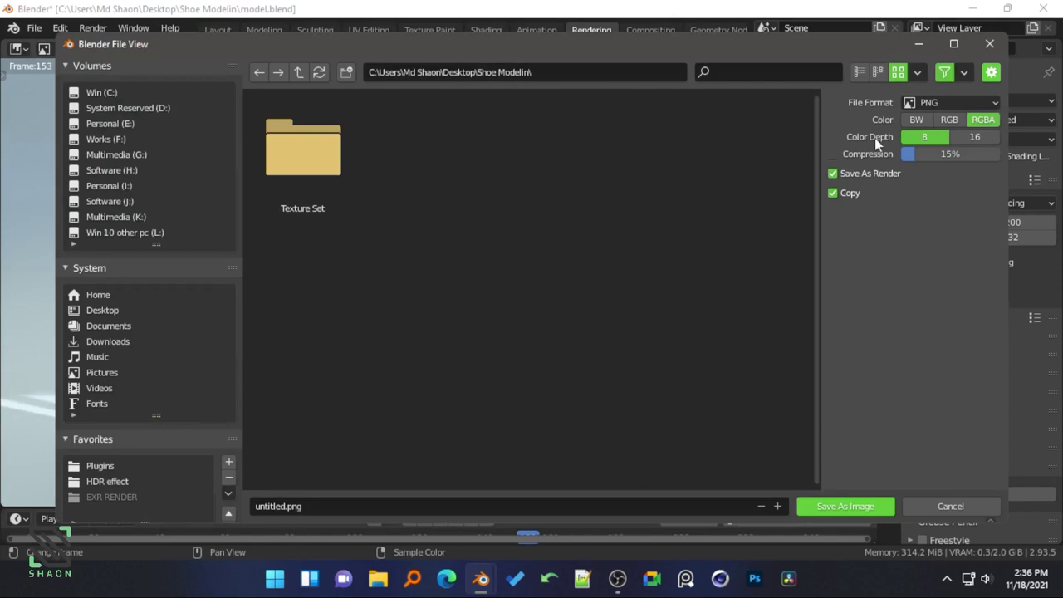
{"action": "left_click", "coordinate": [365, 500]}
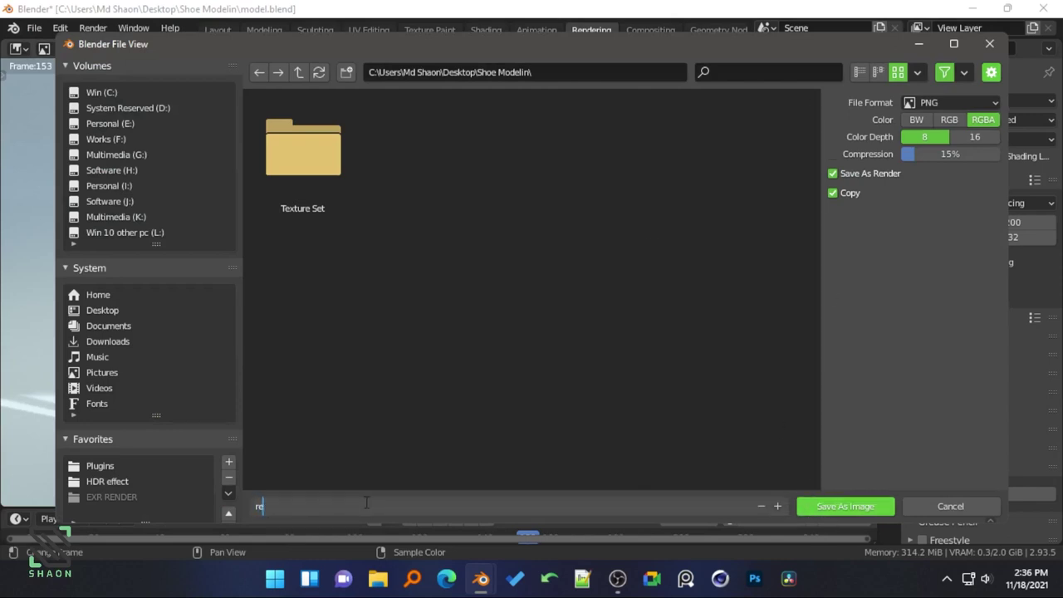
{"action": "type", "text": "first rend"}
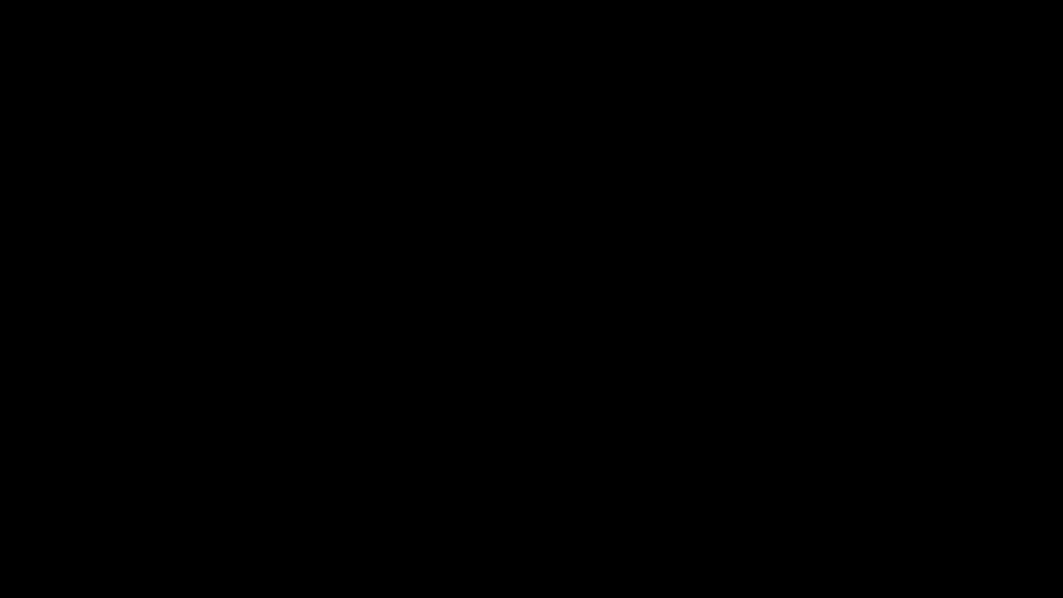